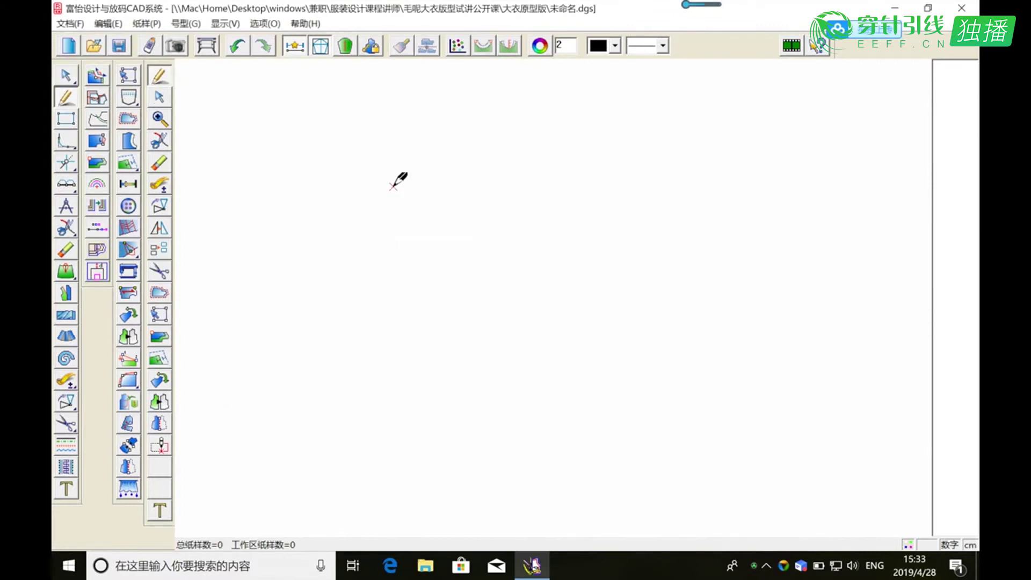
Draw a rectangle 50.5 cm wide and 38 cm high as the base frame of the pattern.
mouse_move(394, 186)
mouse_down()
mouse_move(551, 267)
mouse_move(693, 299)
mouse_move(796, 455)
mouse_up()
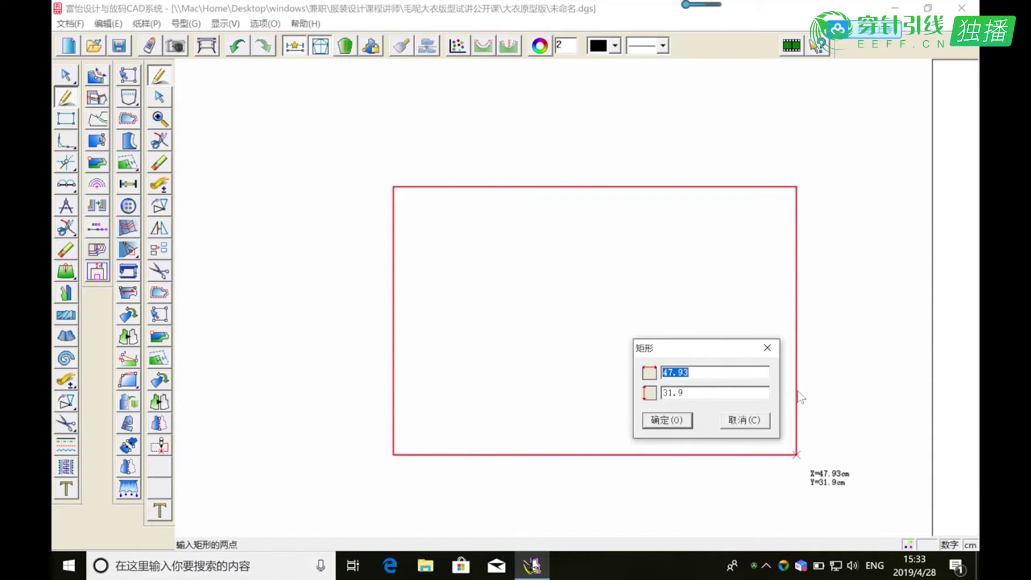
text(50.5)
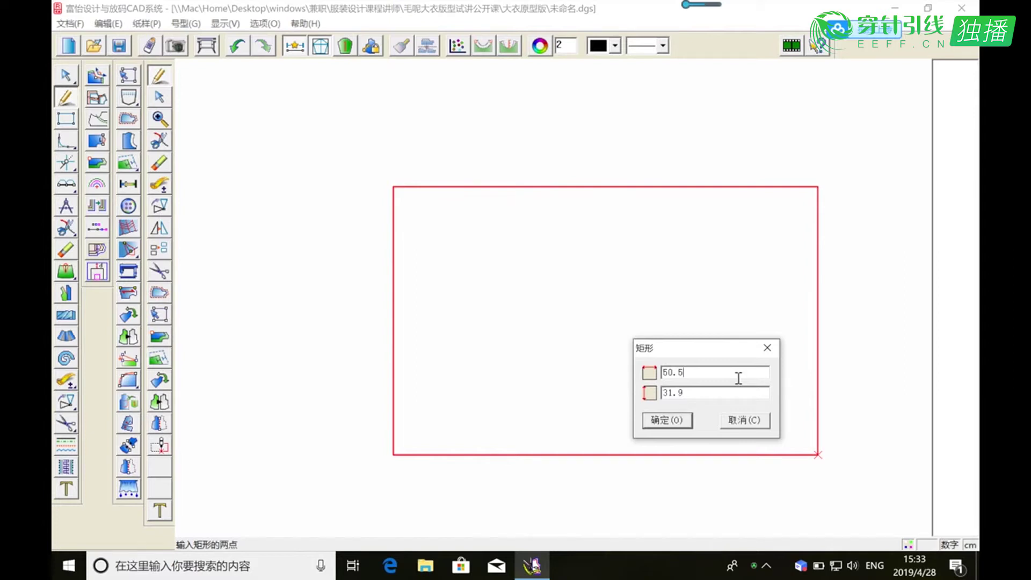
drag(690, 393, 615, 391)
text(38)
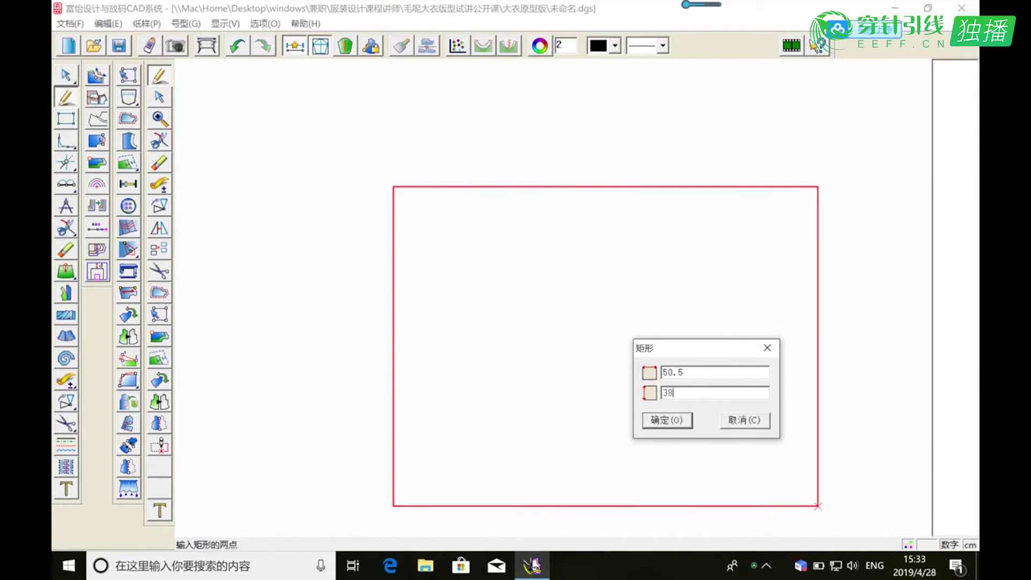
click(666, 419)
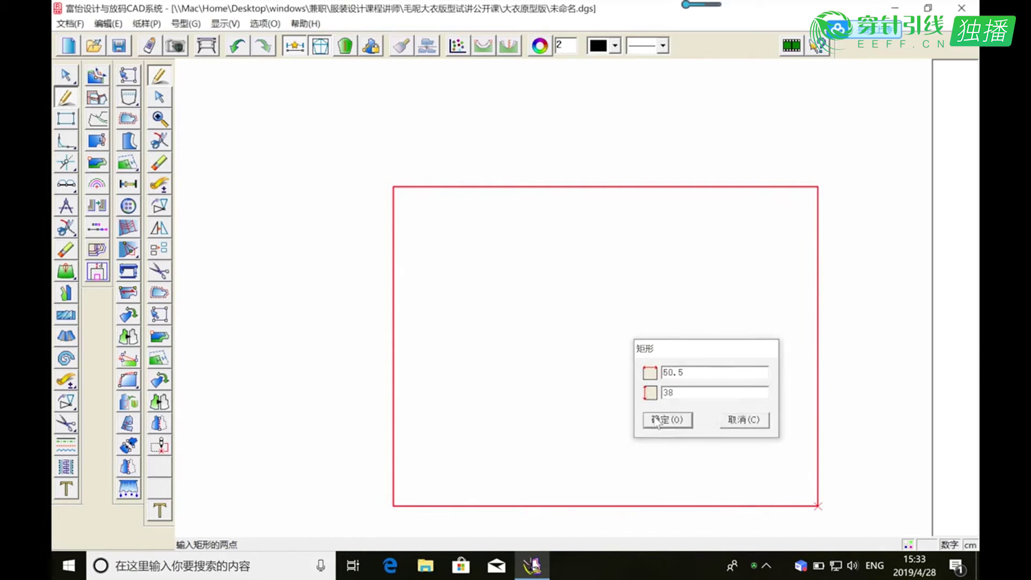
Draw a horizontal line across the full width of the rectangle, 21.83 cm below its top edge.
scroll(876, 339, down, 2)
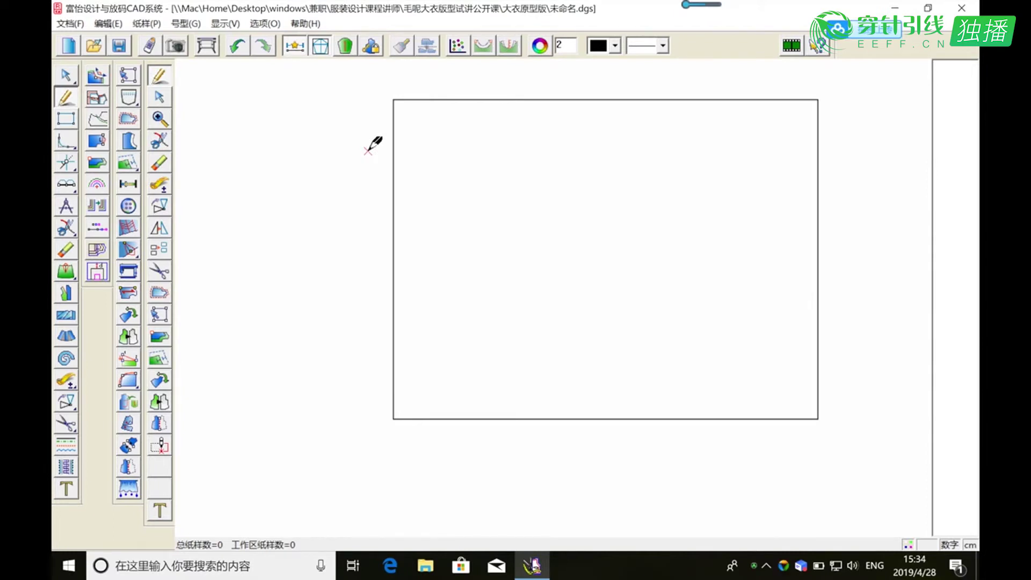
click(393, 141)
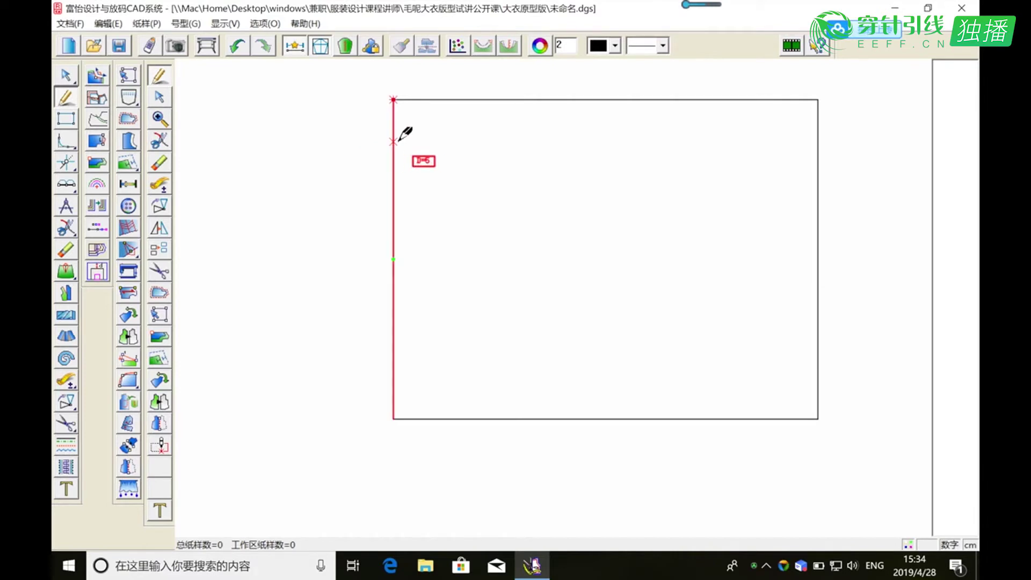
click(395, 100)
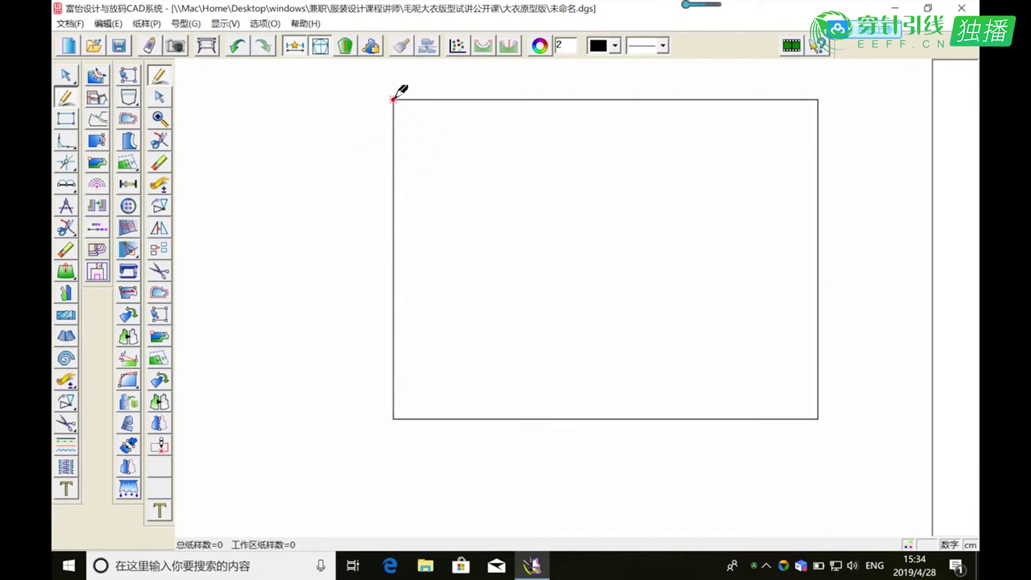
click(394, 99)
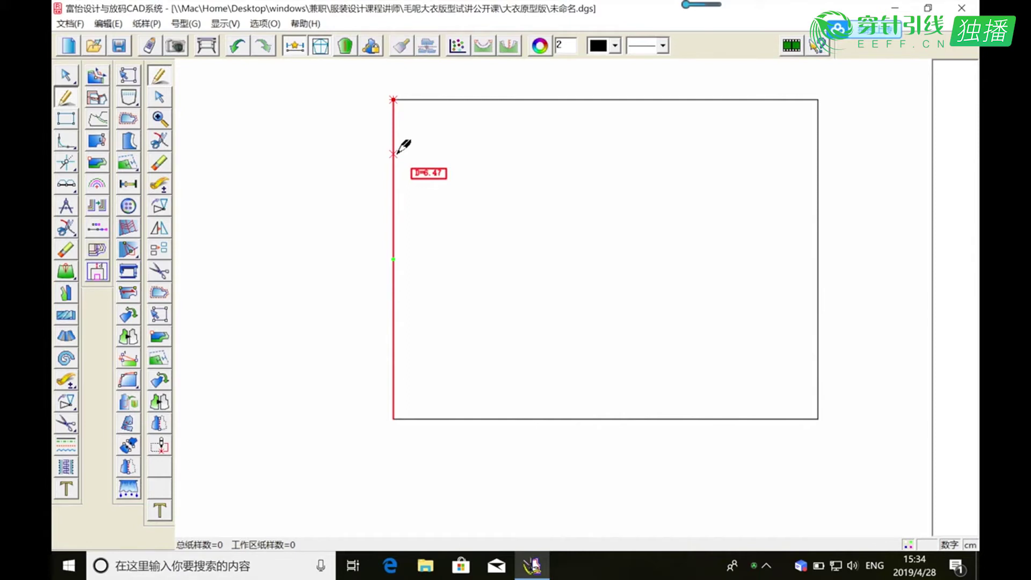
click(394, 189)
text(2)
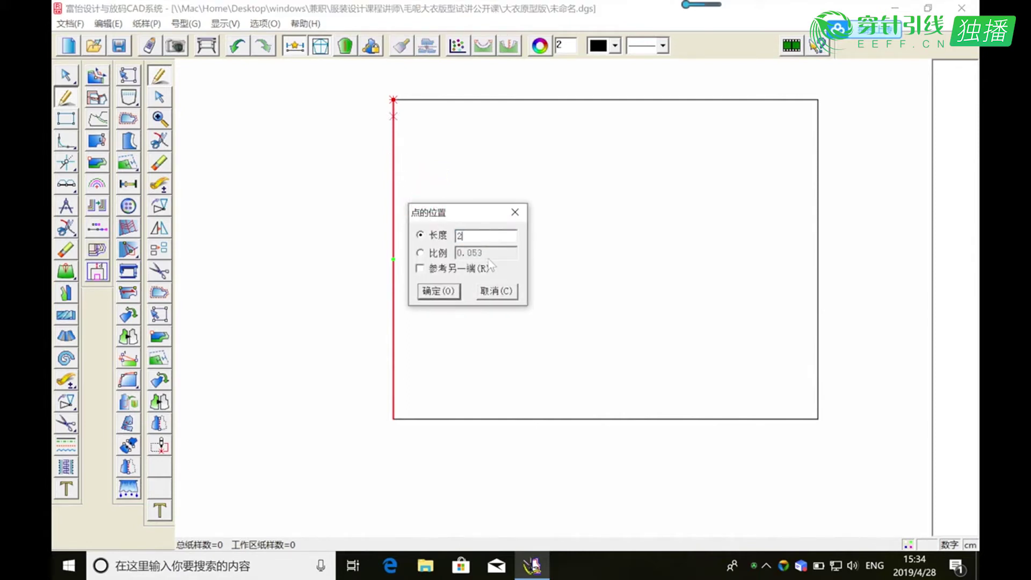
text(1.83)
click(439, 290)
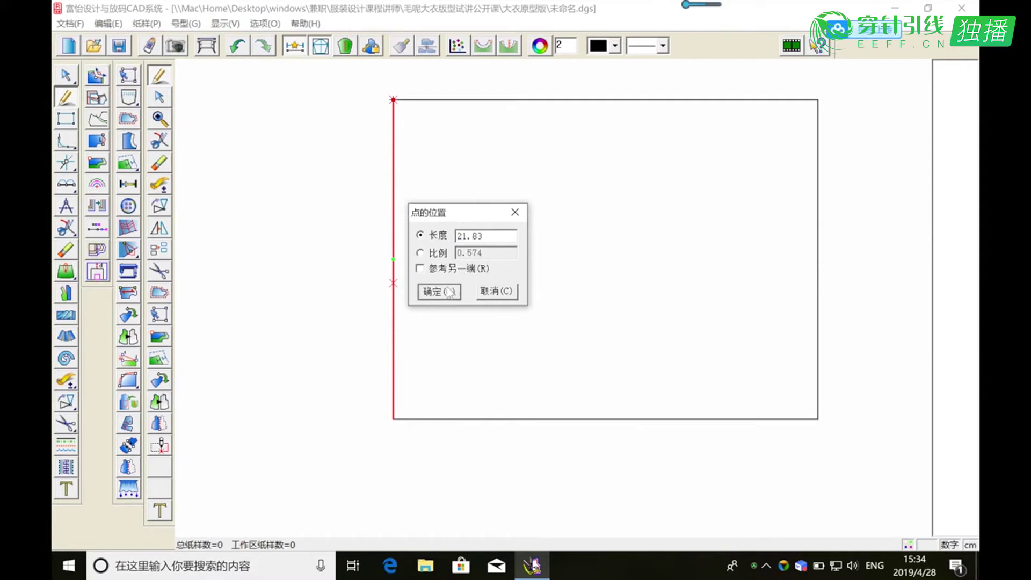
click(818, 283)
right_click(820, 284)
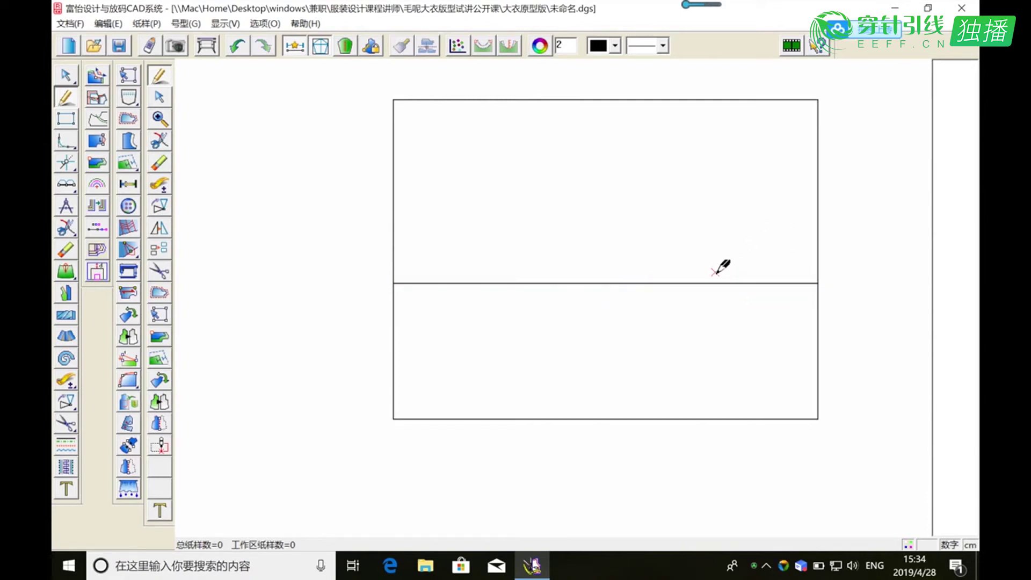
Draw a vertical line up to the top edge from a point 17 cm from the inner horizontal line's right end.
click(744, 283)
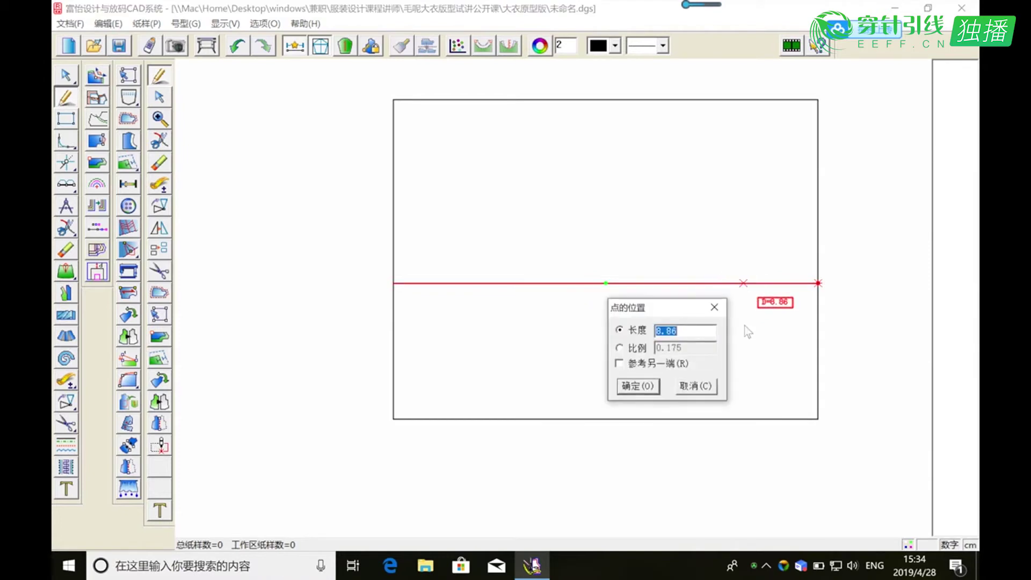
text(17)
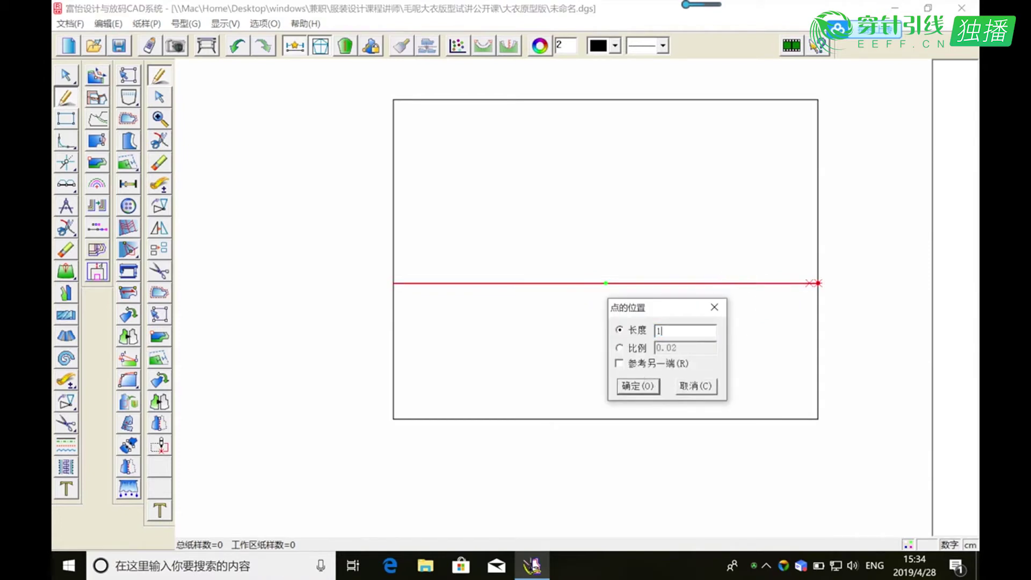
click(647, 385)
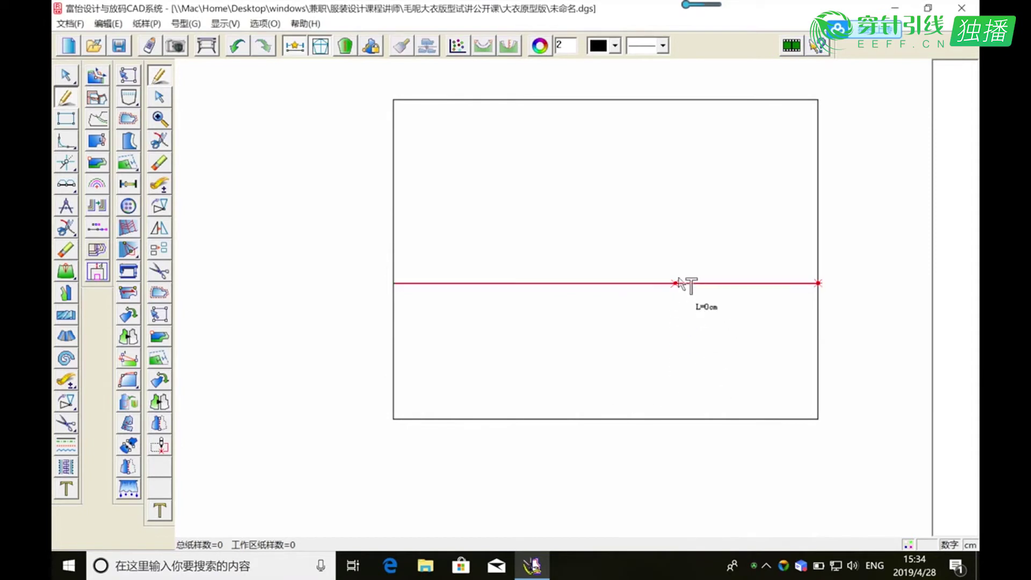
click(676, 100)
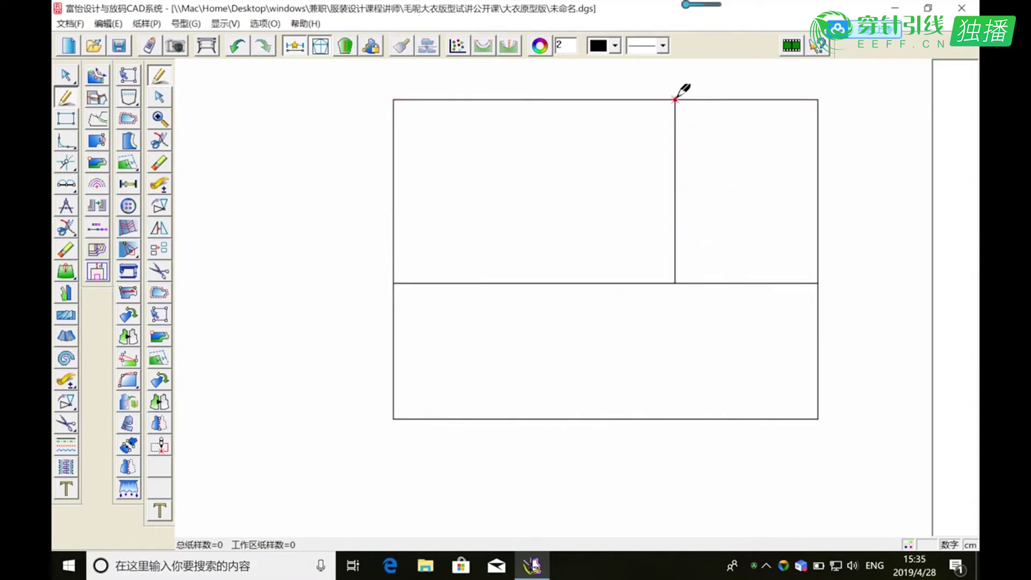
Draw a vertical line up to the top edge from a point 18 cm from the inner horizontal line's left end.
click(426, 283)
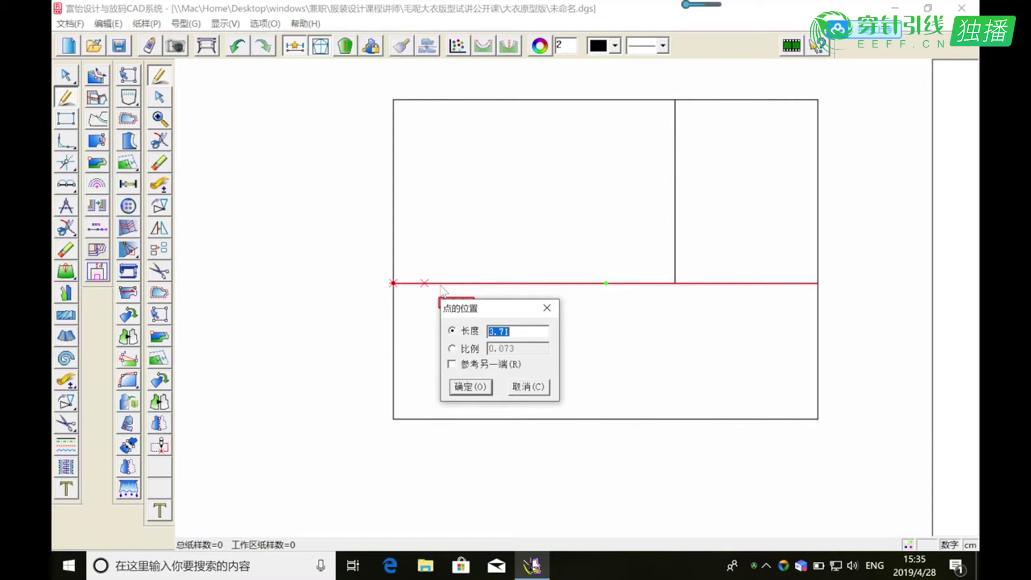
text(18)
click(470, 386)
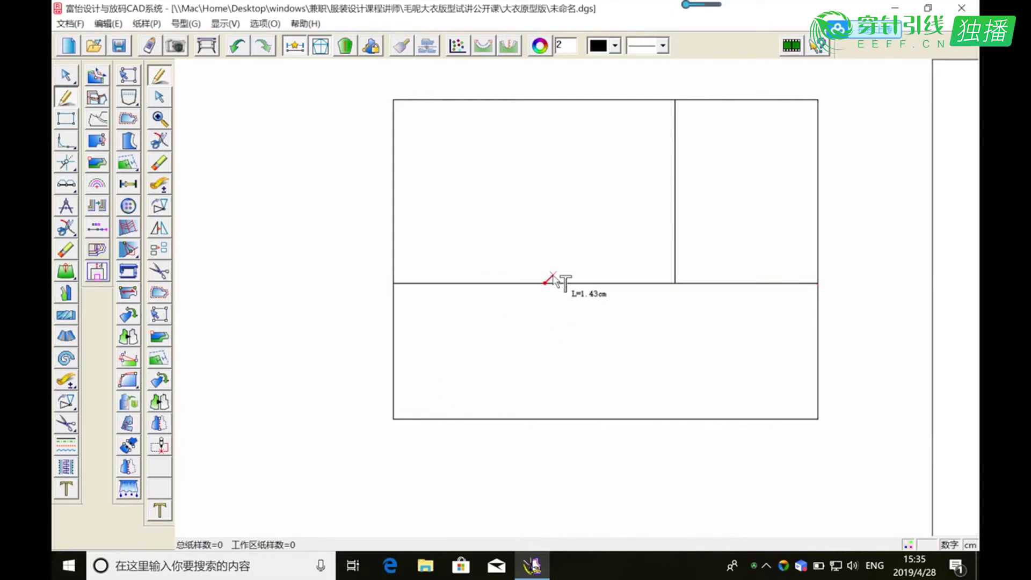
click(544, 99)
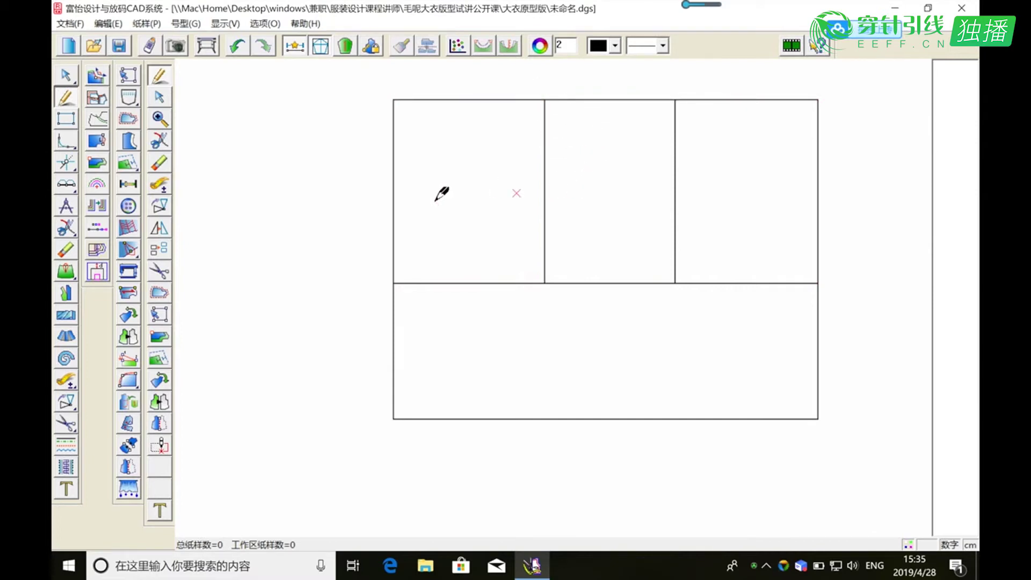
Divide the inner horizontal line into two equal parts between the rectangle's left and right edges.
click(66, 184)
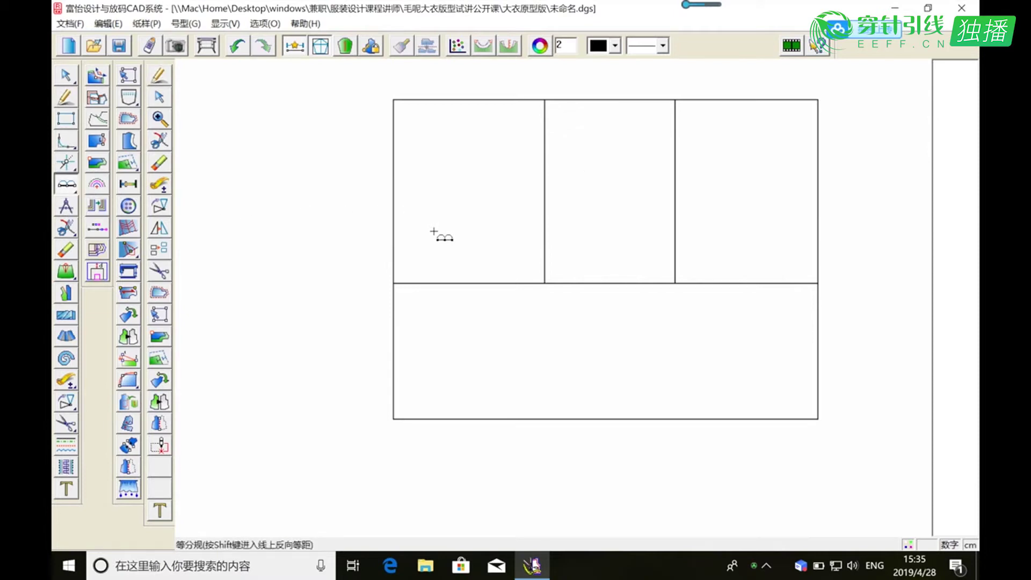
click(394, 283)
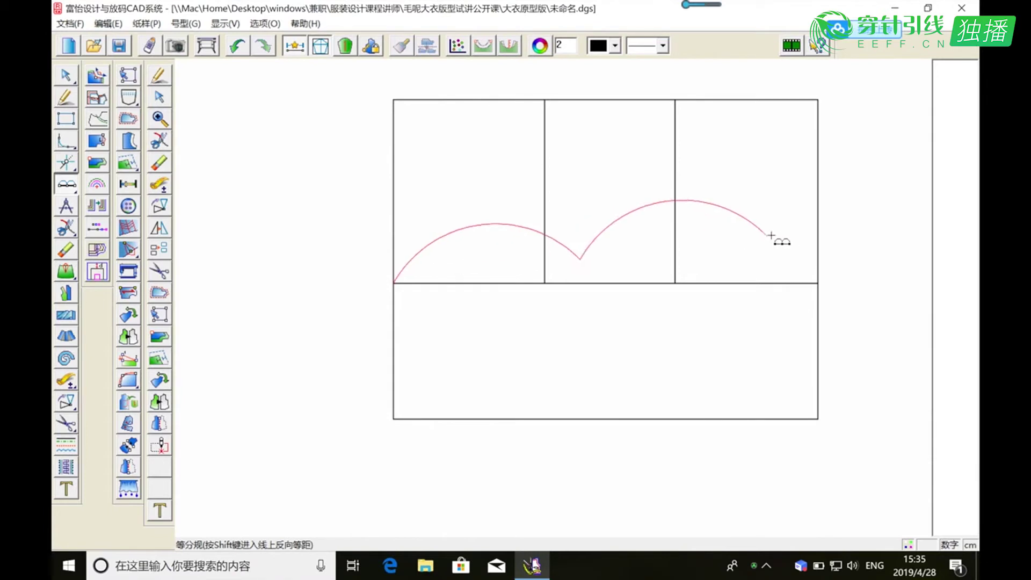
click(817, 283)
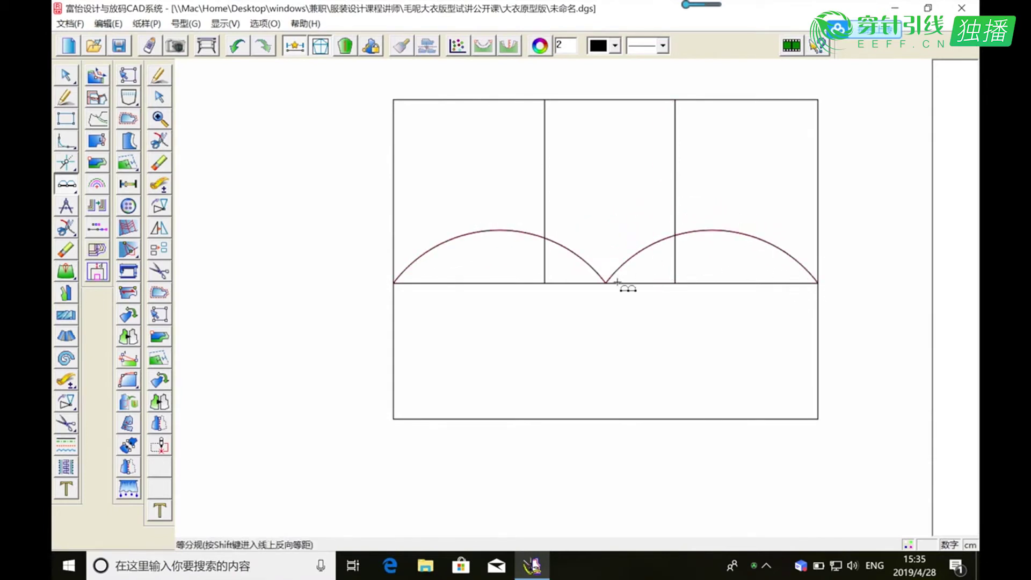
Add a turning point (转折点) at the midpoint of the inner horizontal line.
click(66, 162)
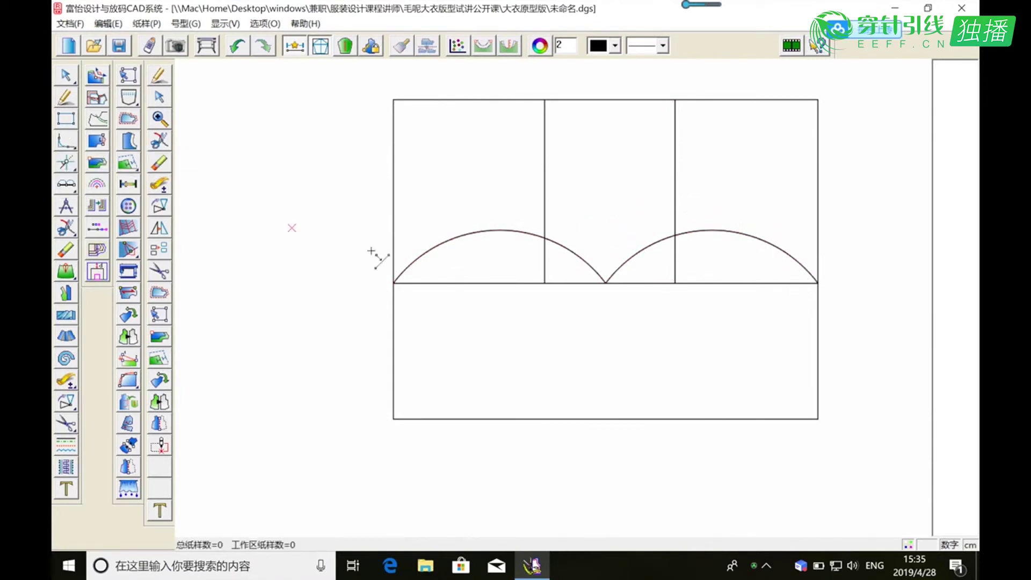
click(610, 284)
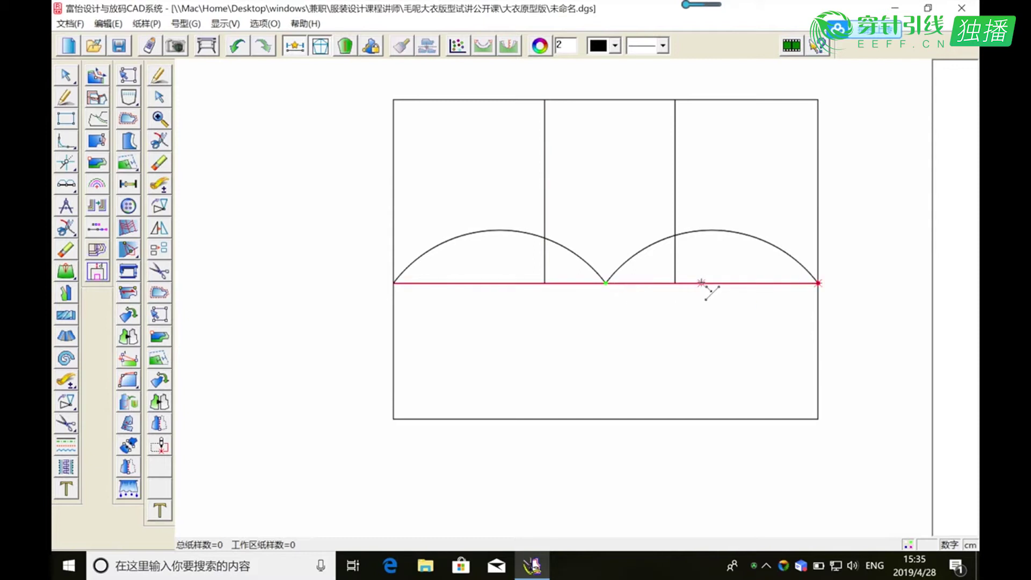
click(606, 283)
click(478, 263)
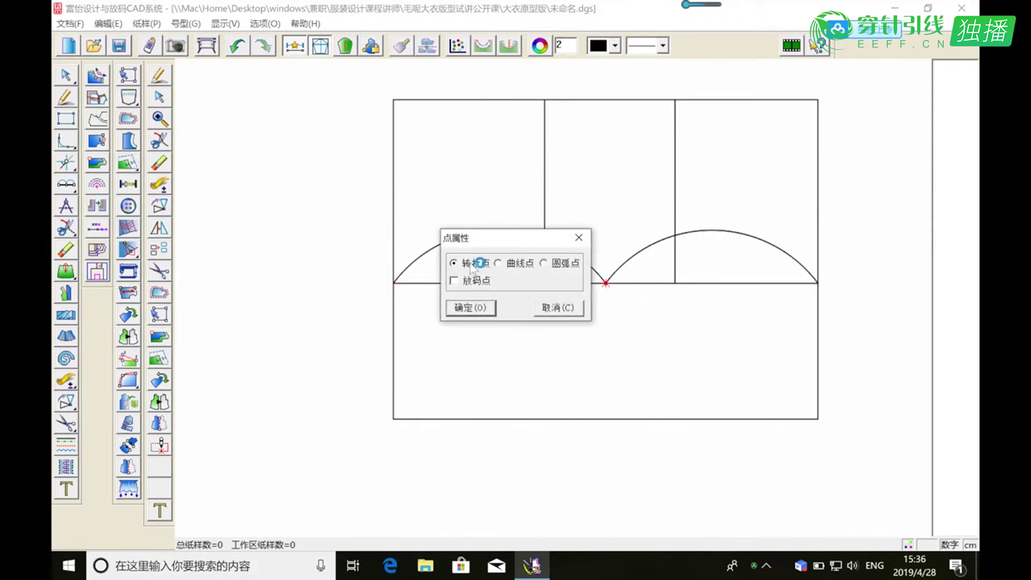
click(469, 306)
Add a point on the inner horizontal line 0.5 cm to the right of its midpoint.
click(619, 285)
click(606, 283)
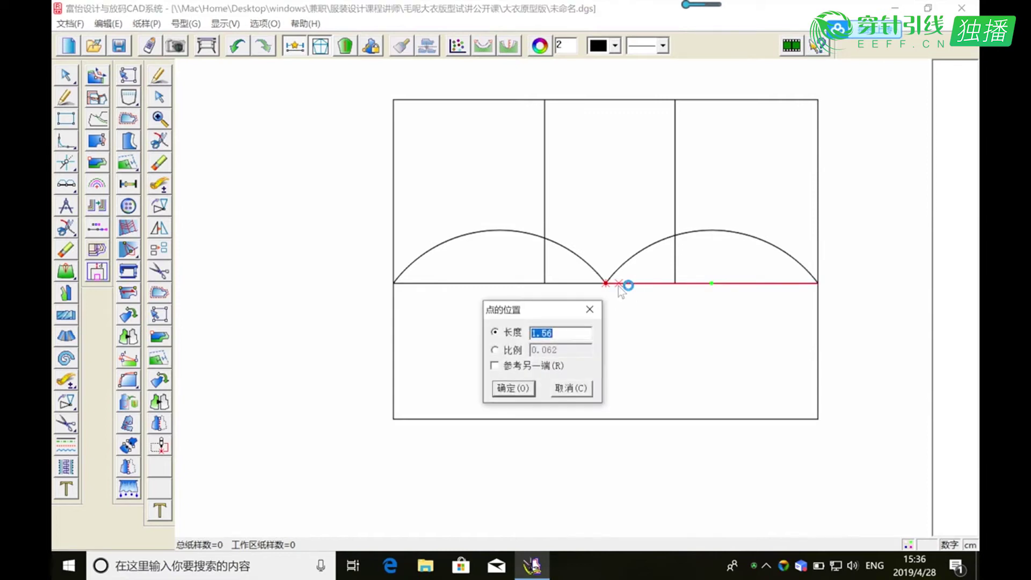
text(.5)
click(529, 388)
Draw a vertical side line from the point just right of the midpoint down to the rectangle's bottom edge.
click(65, 98)
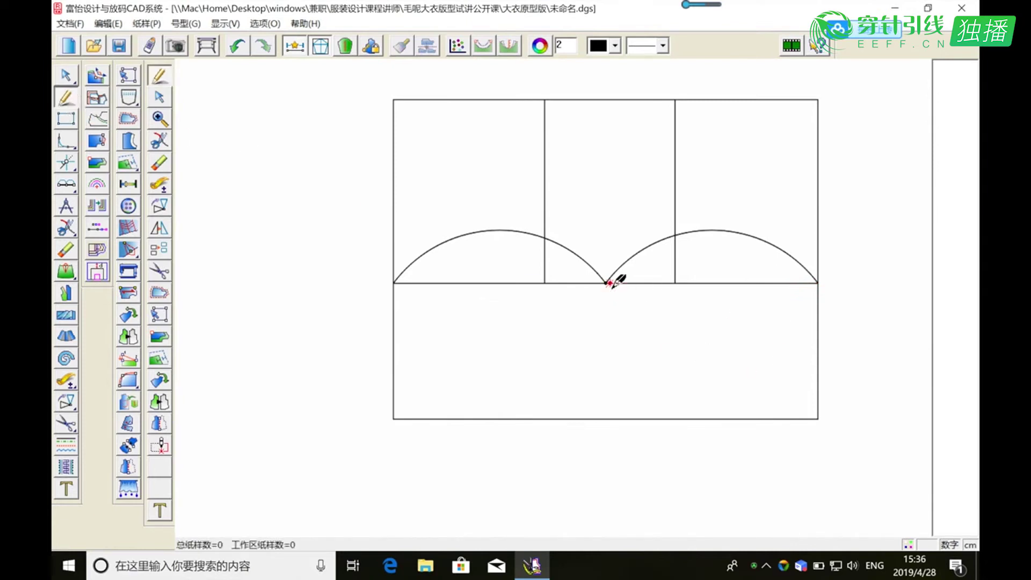
click(611, 283)
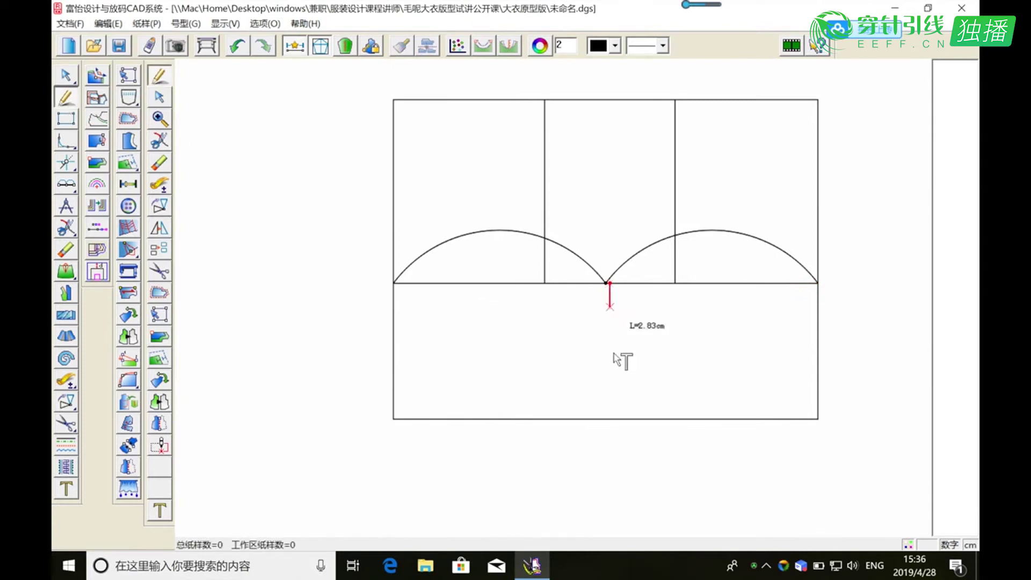
click(611, 419)
right_click(620, 421)
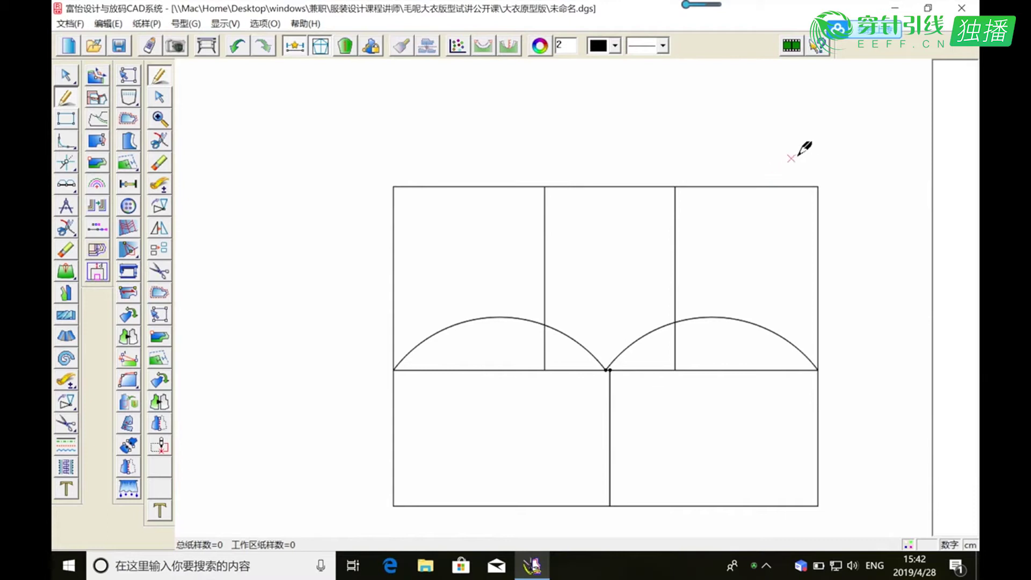
Draw the neck frame in the top-right corner: start 7.16 cm from the corner, go 8.16 cm down, and across to the right edge.
click(775, 187)
text(7.16)
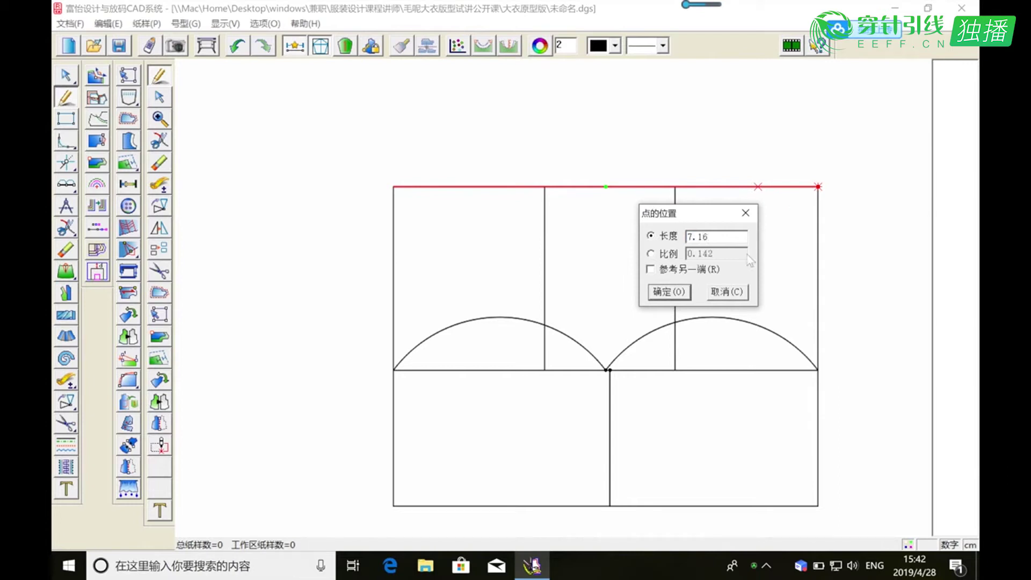
click(669, 292)
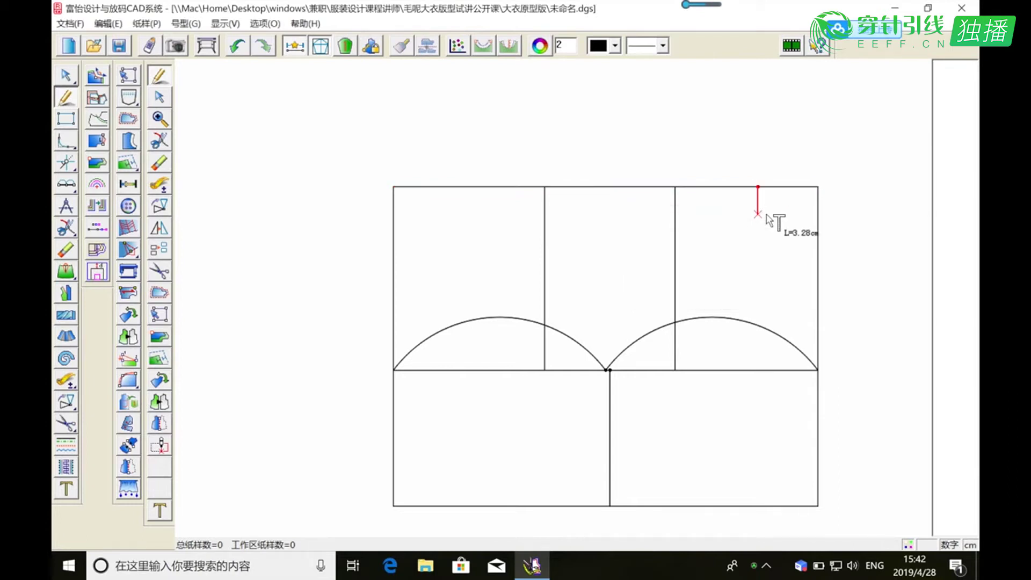
click(758, 252)
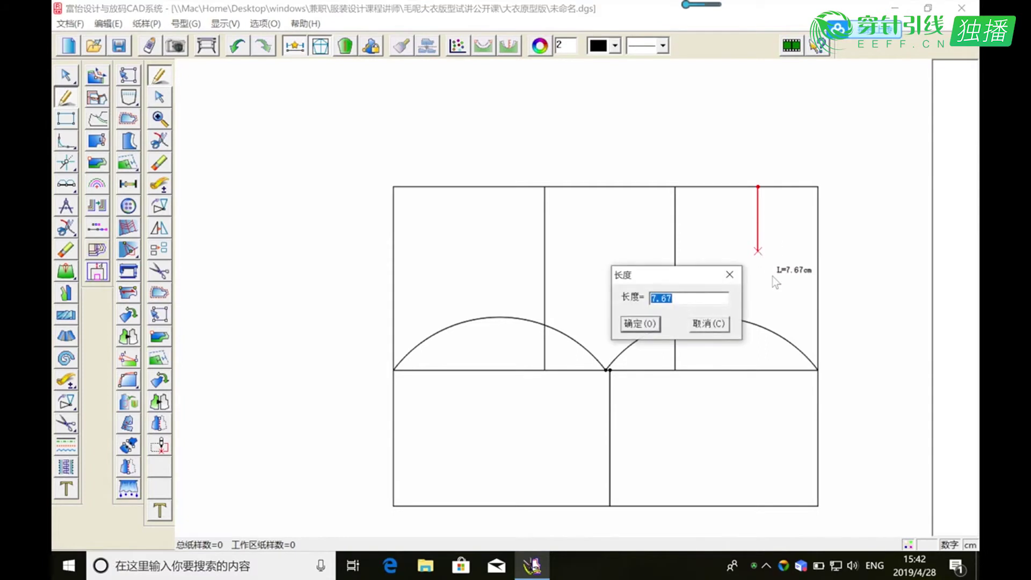
text(8.16)
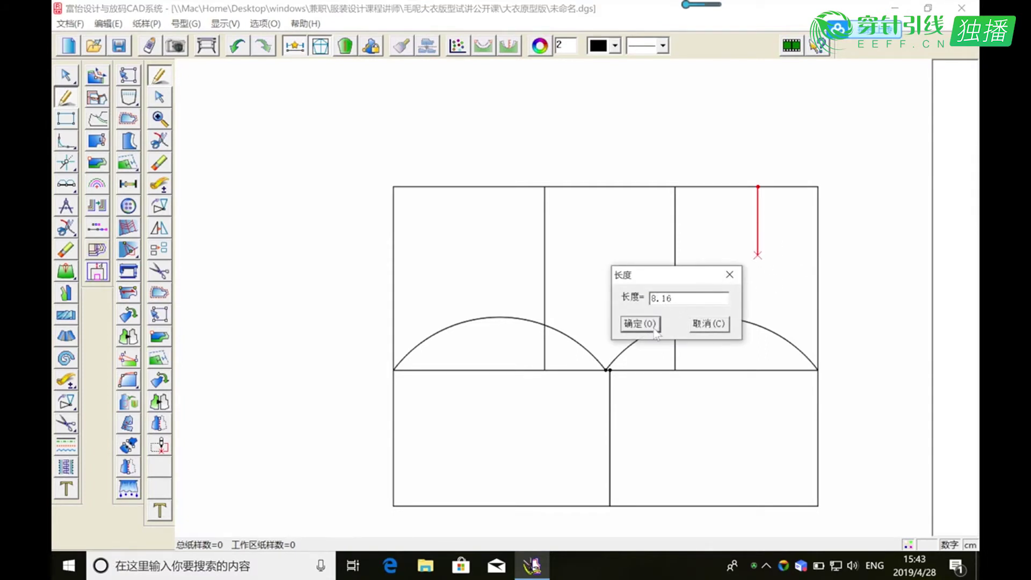
key(Return)
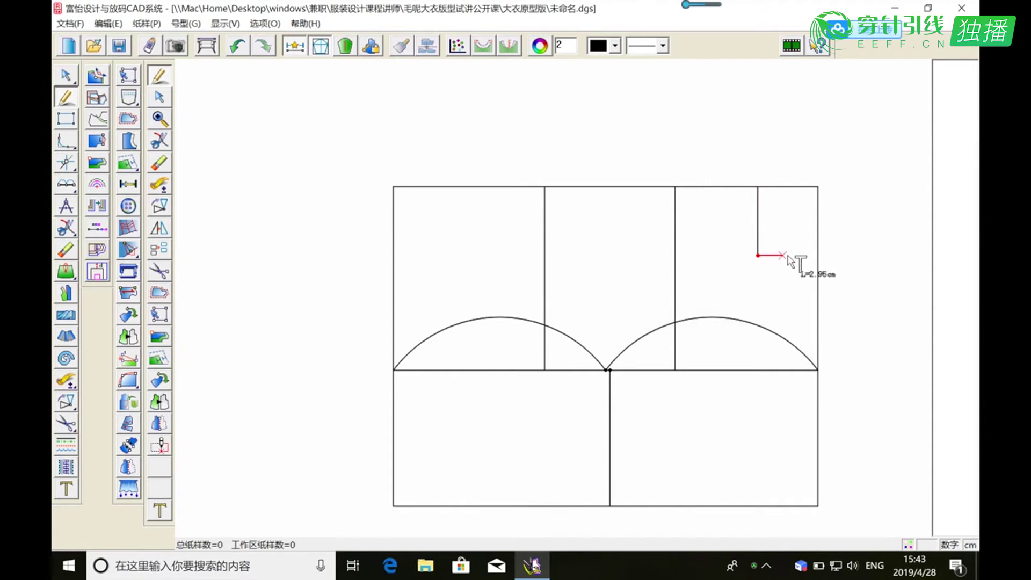
click(818, 254)
right_click(819, 255)
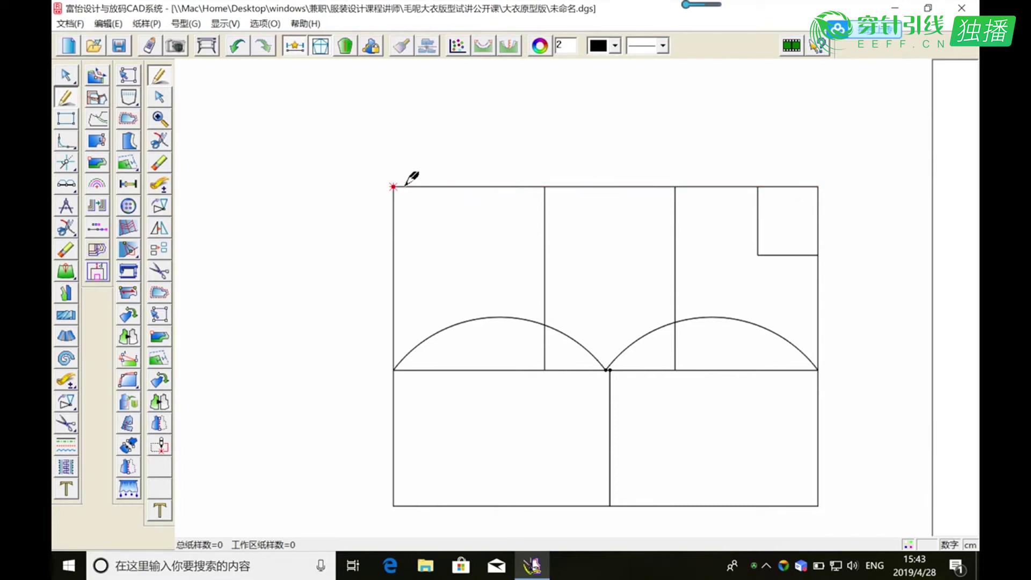
Draw a 2.45 cm vertical line upward from the rectangle's top edge, starting 7.36 cm from its top-left corner.
click(449, 186)
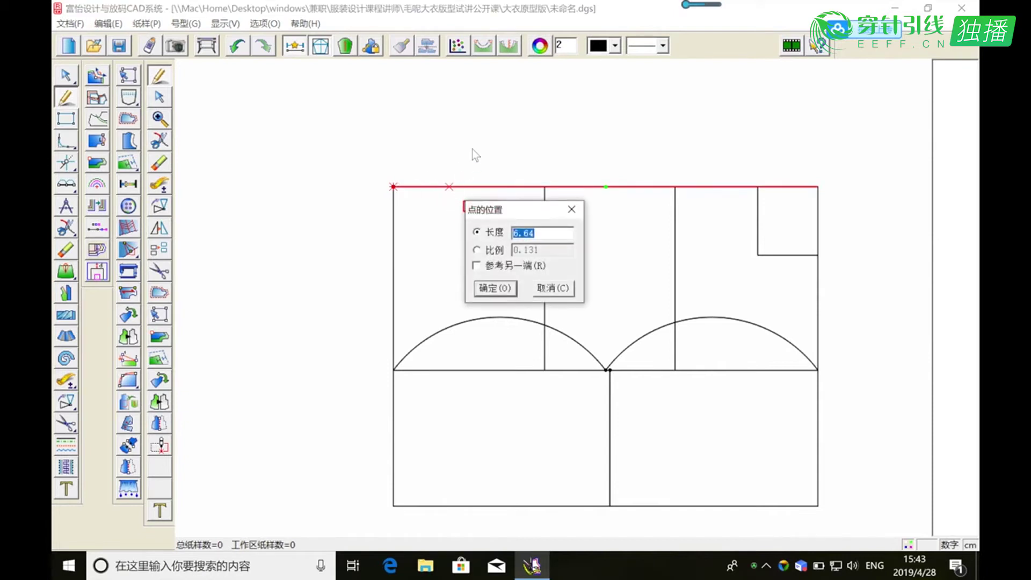
text(7.36)
click(495, 288)
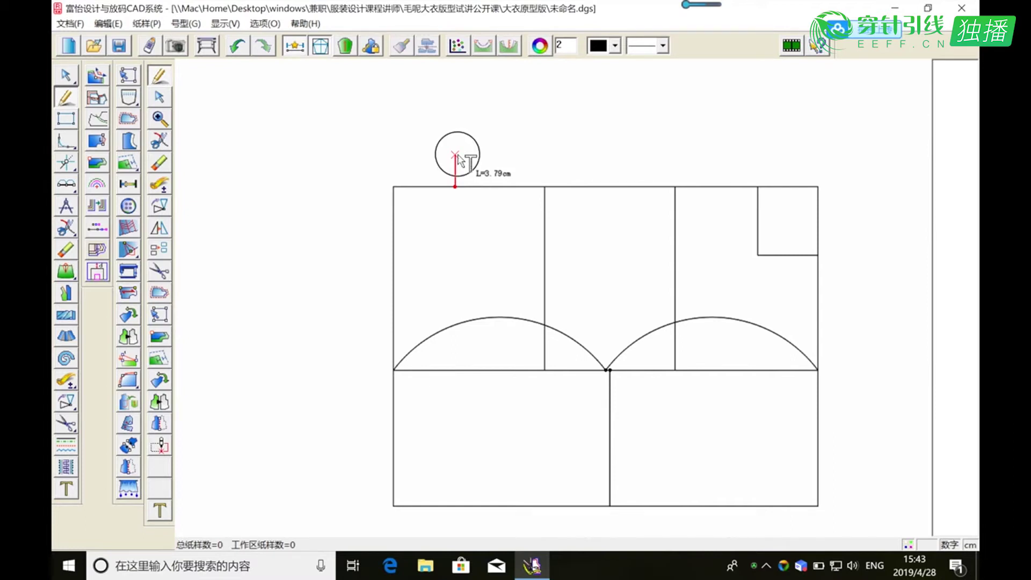
key(Return)
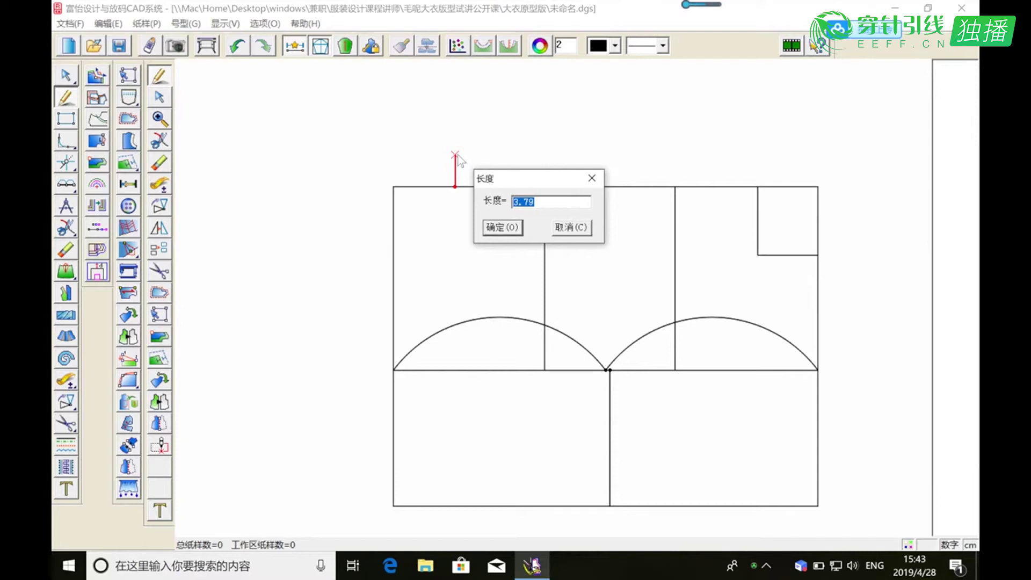
text(2.45)
click(503, 227)
right_click(589, 269)
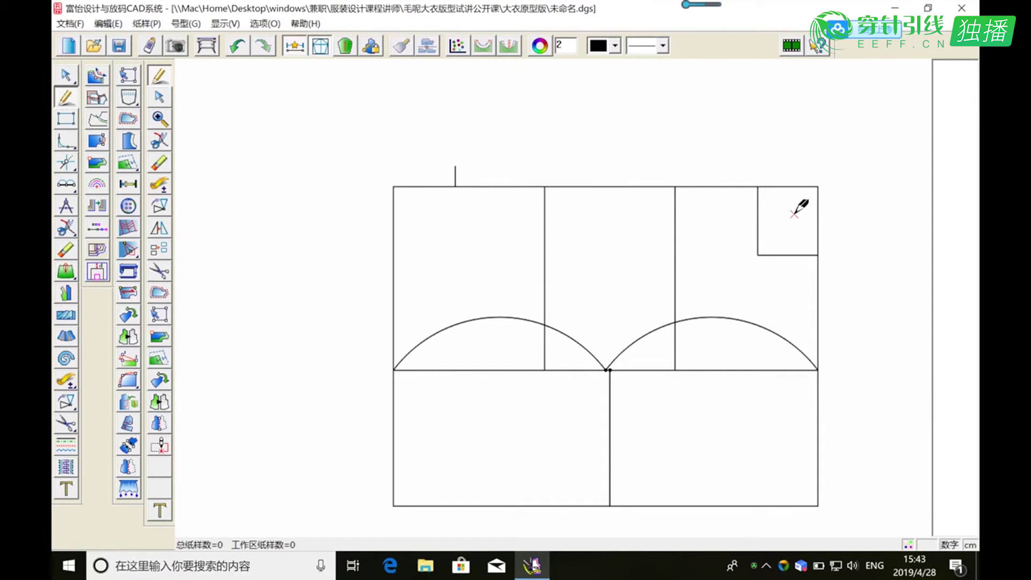
Draw a 3.08 cm diagonal line at 45 degrees inward from the bottom-left corner of the front neck frame.
click(758, 255)
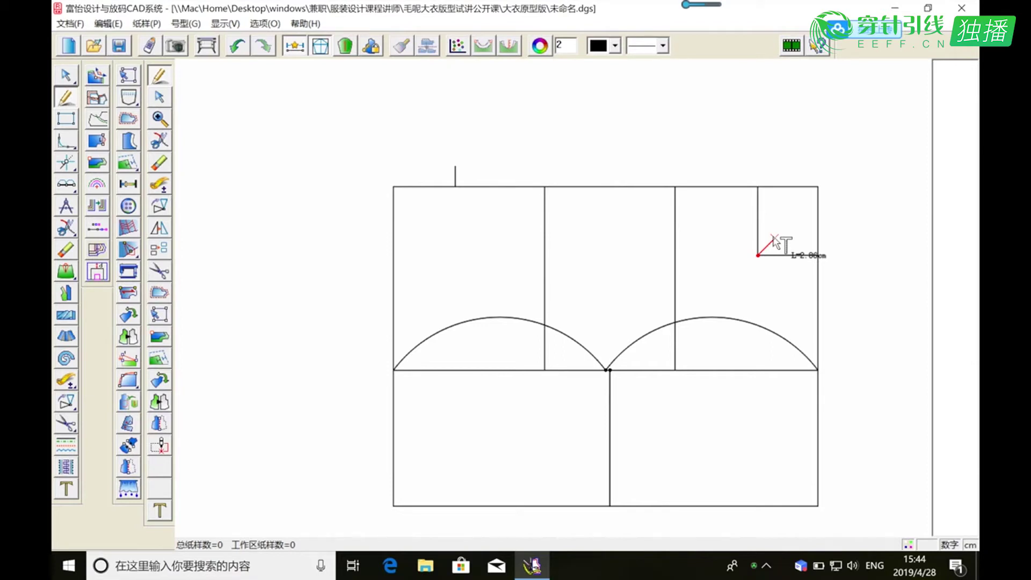
click(774, 240)
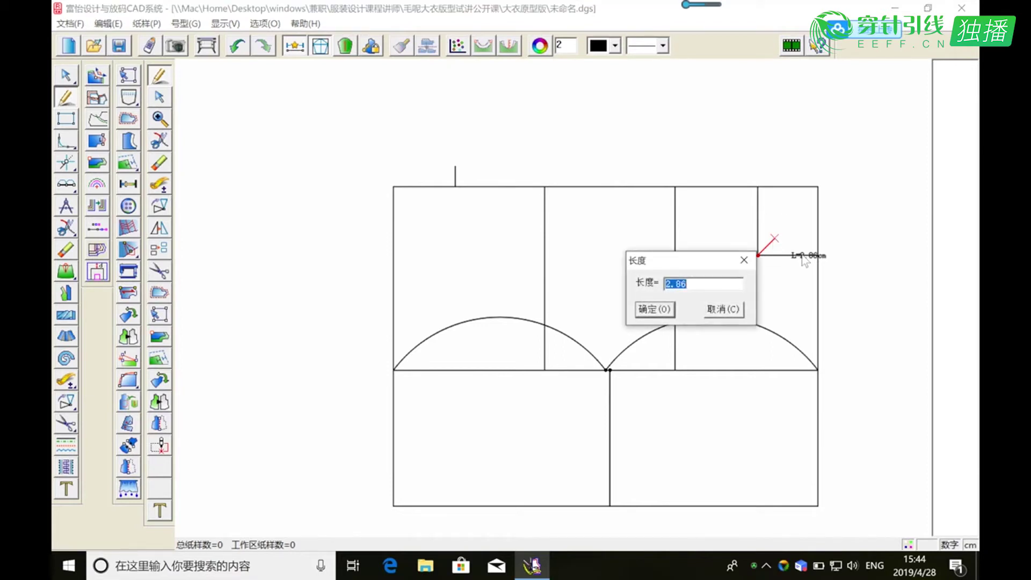
text(3.08)
click(654, 310)
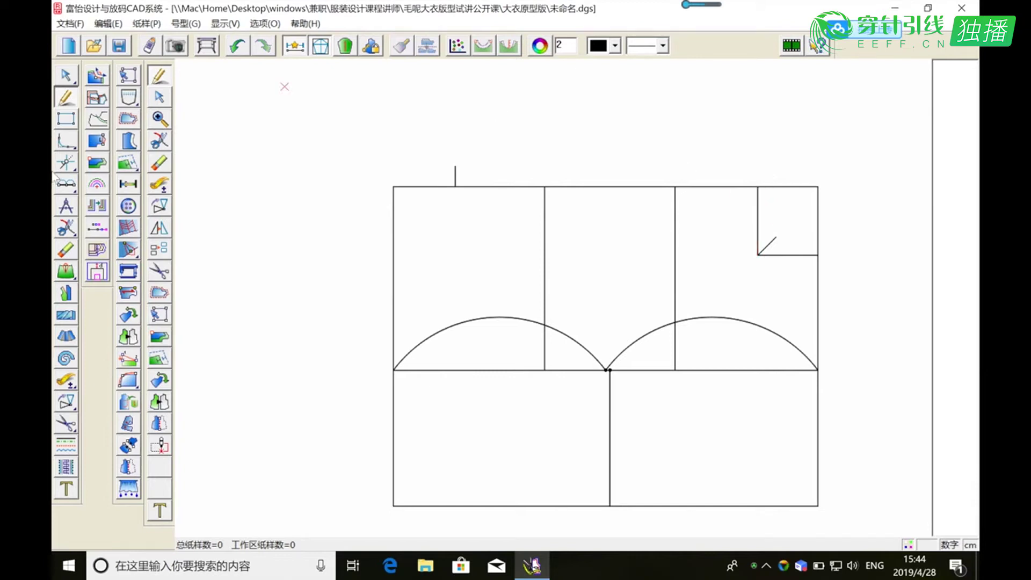
Add a point on the left side of the front neck frame, 0.5 cm below the top edge.
click(66, 163)
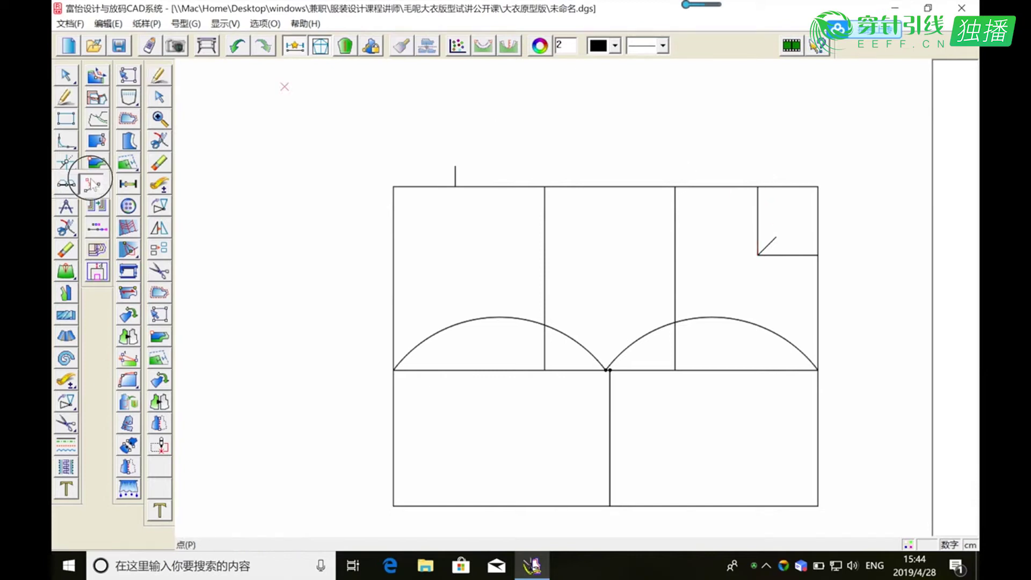
click(758, 196)
text(0.5)
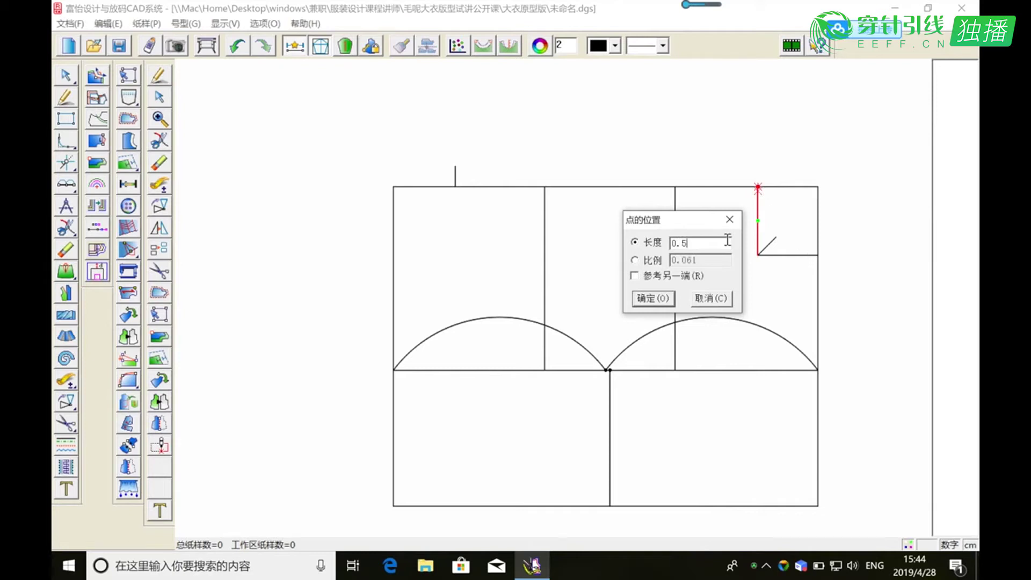
click(652, 299)
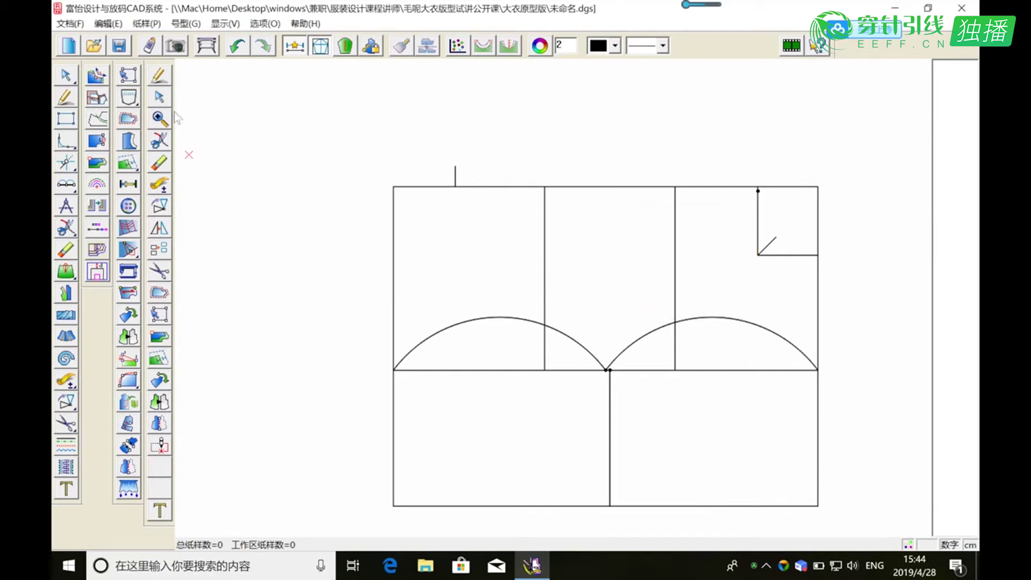
Draw the front neckline curve from the 0.5 cm point through the diagonal's end to the neck frame's bottom-right corner.
click(159, 118)
drag(651, 150, 860, 422)
right_click(553, 137)
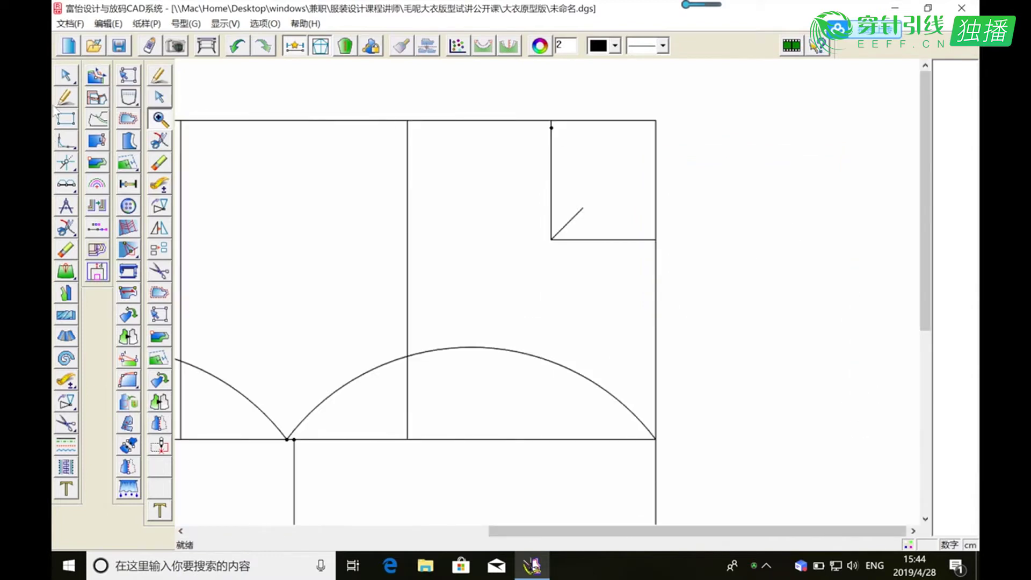
click(552, 127)
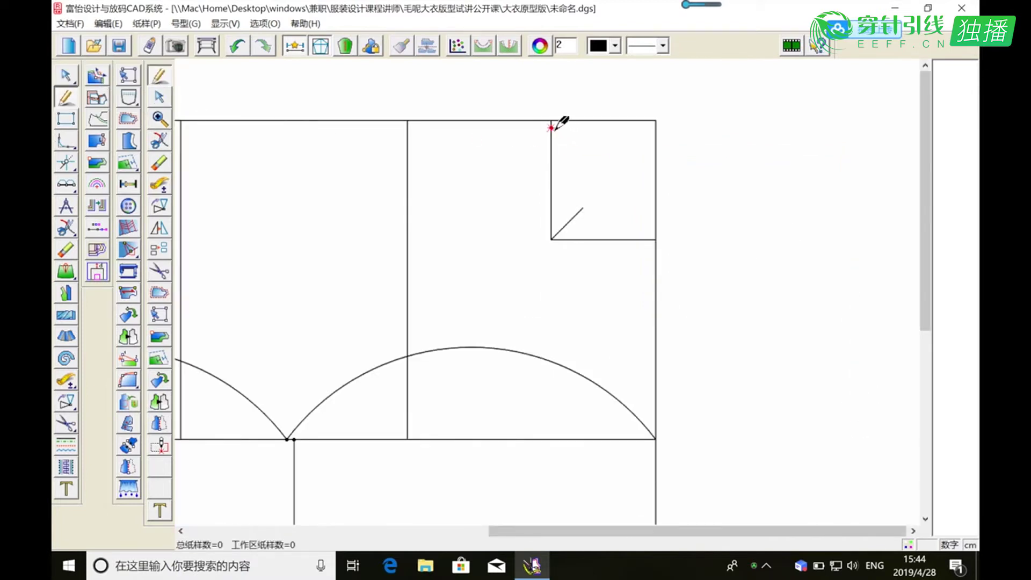
click(583, 208)
click(656, 240)
right_click(727, 248)
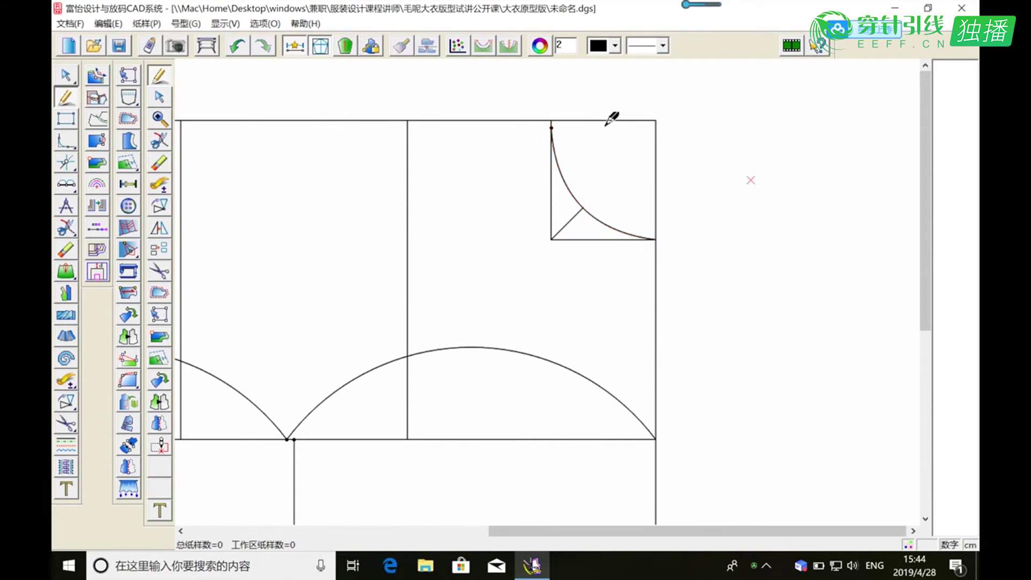
Divide the back neck width, from the top-left corner to the short vertical line, into 3 equal parts.
click(159, 118)
click(470, 292)
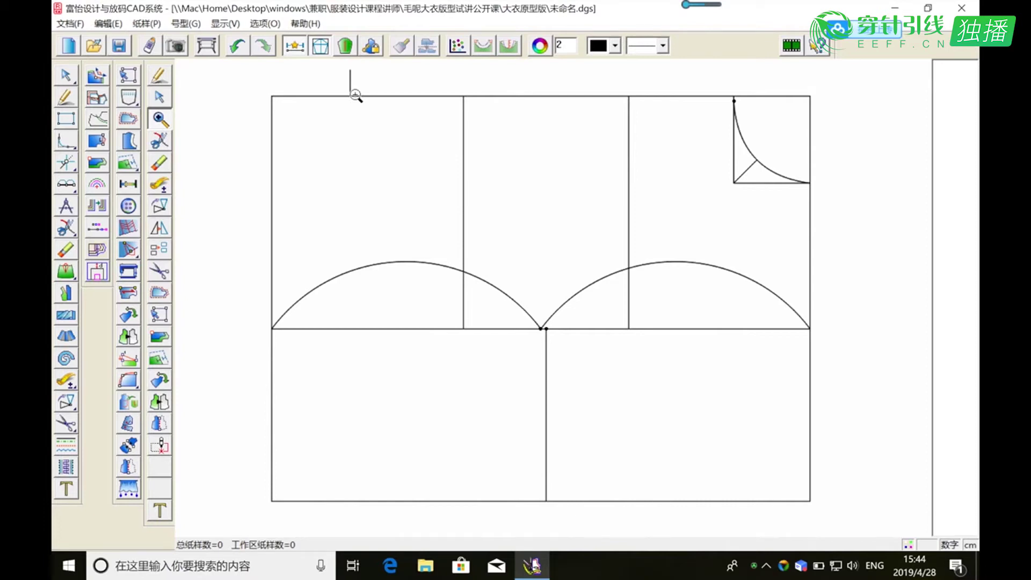
click(66, 183)
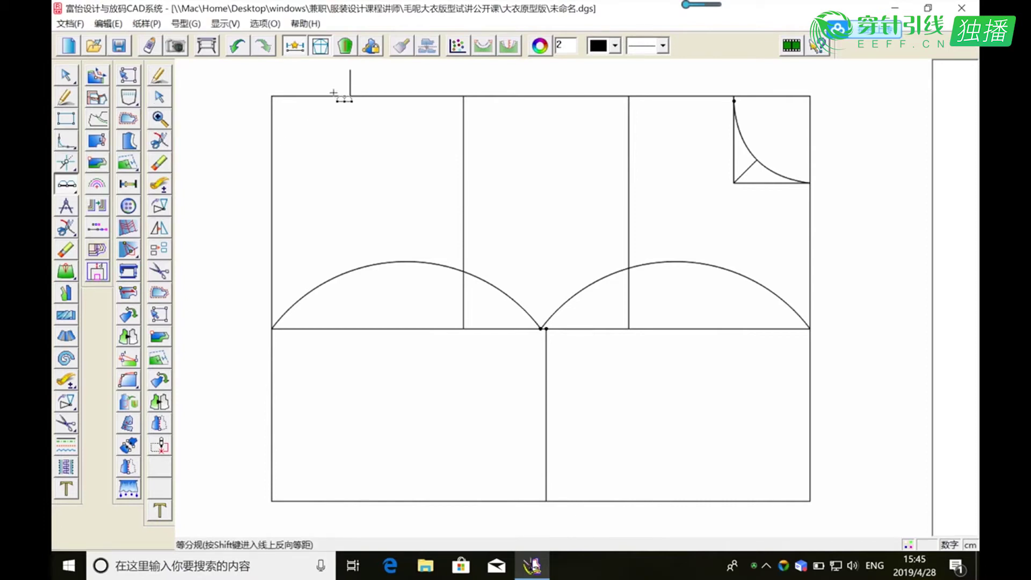
key(3)
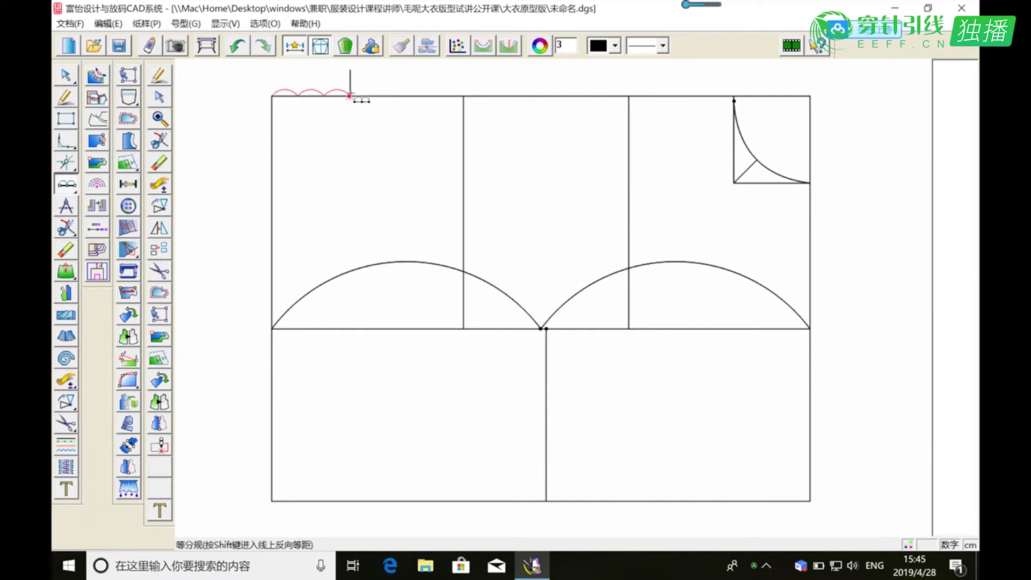
click(350, 96)
Draw a straight line from the second division point of the back neck width to the top of the short vertical line.
click(65, 99)
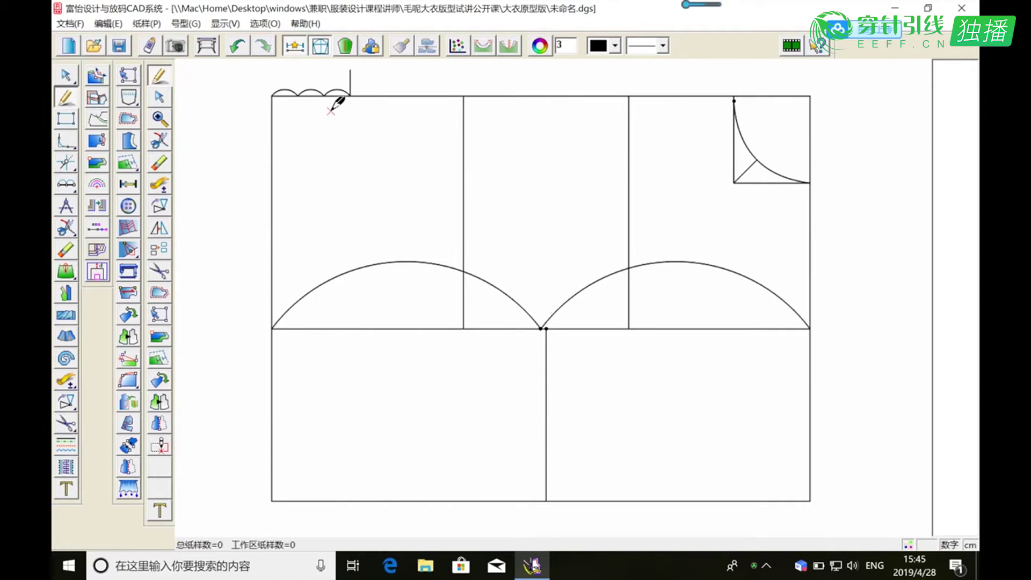
click(323, 96)
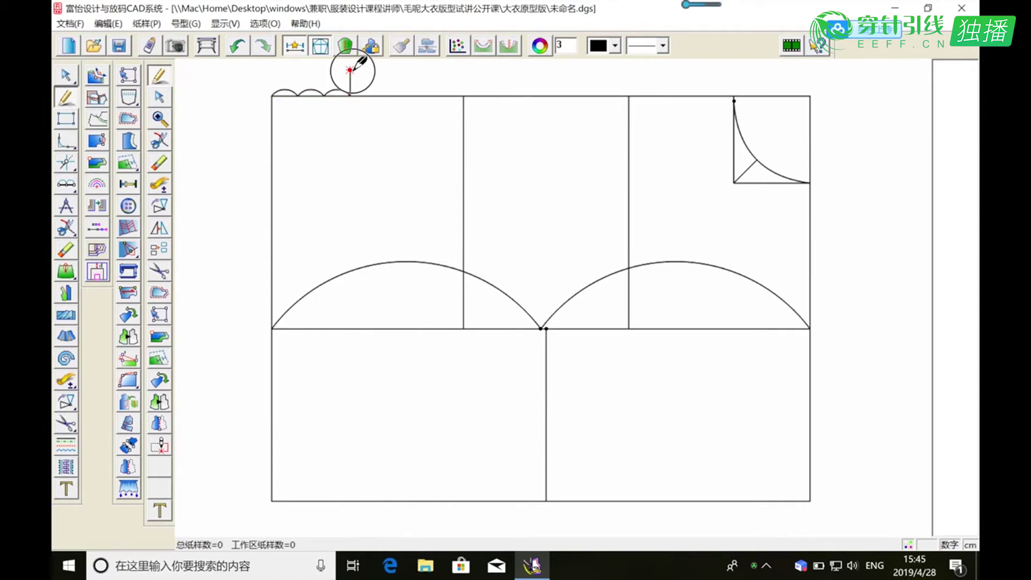
click(350, 69)
right_click(365, 135)
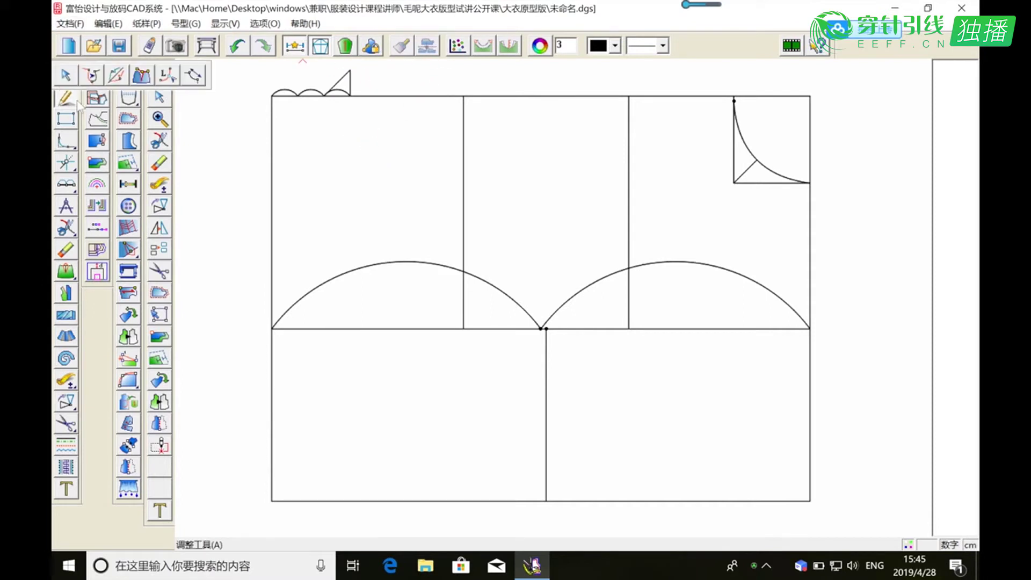
Start the back neckline curve at the short vertical line's top, through points about 0.76 and 1.67 cm down the diagonal.
click(159, 119)
drag(254, 70, 391, 131)
click(65, 97)
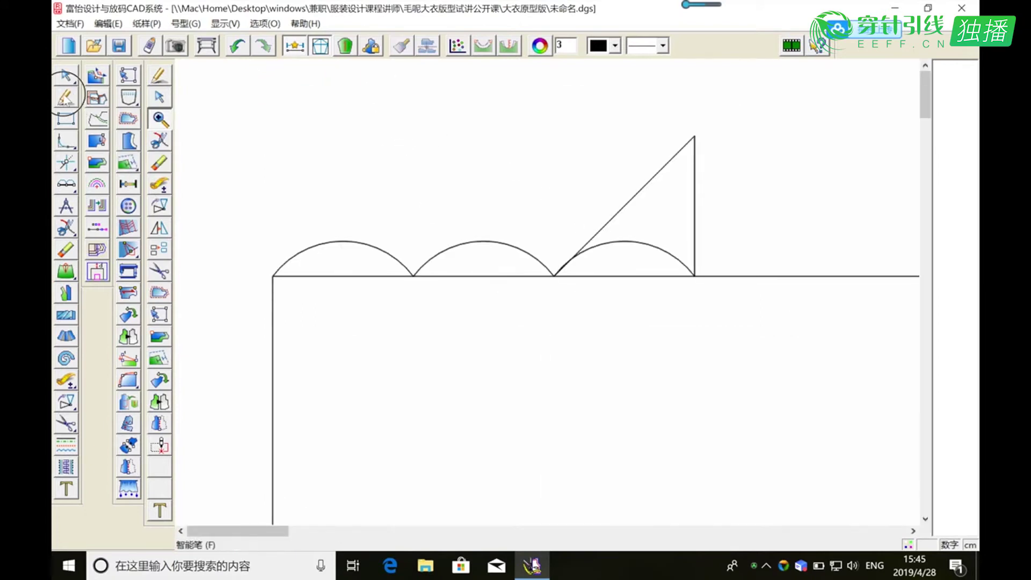
drag(695, 136, 525, 254)
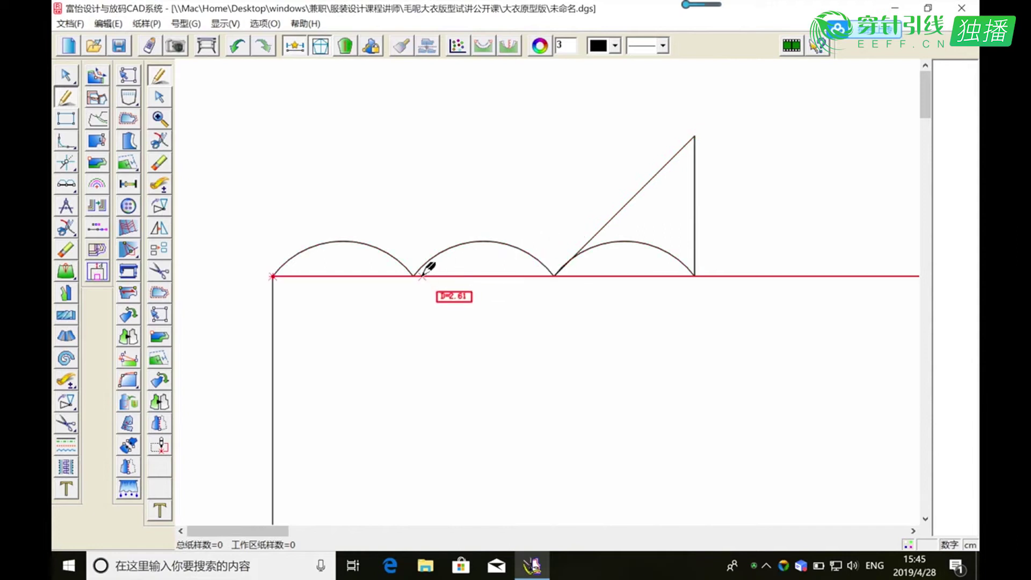
click(695, 136)
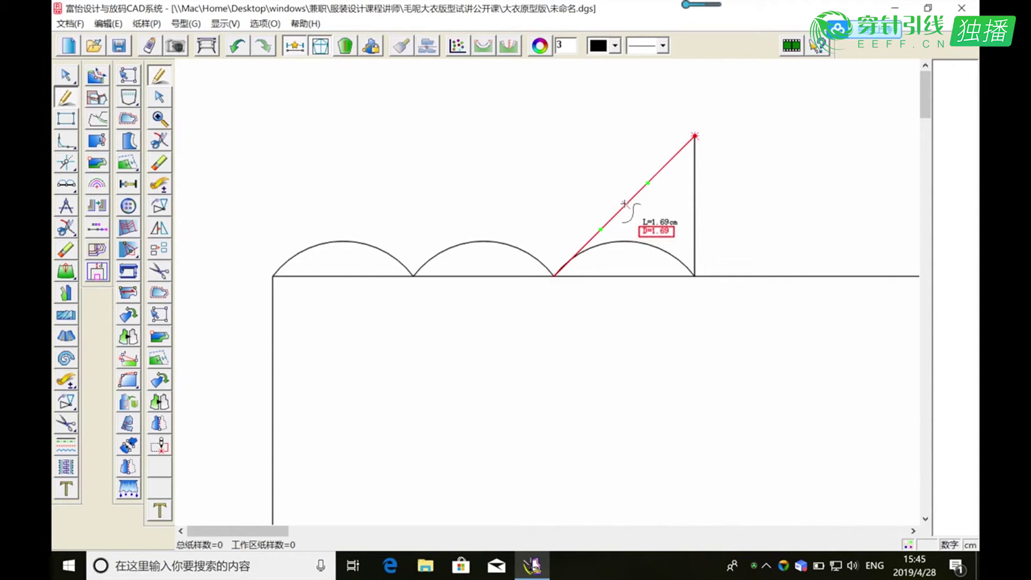
click(665, 167)
click(559, 269)
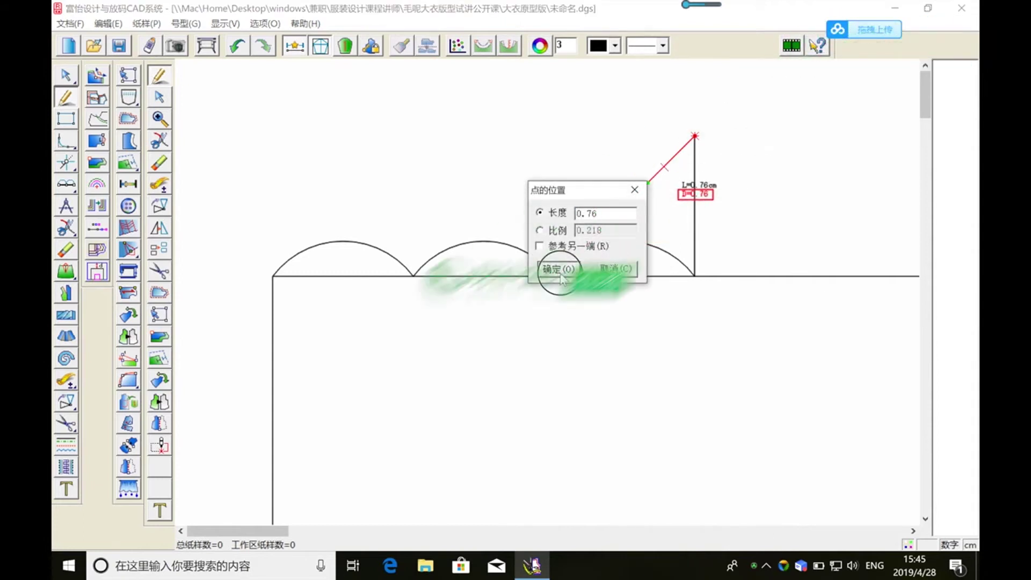
click(627, 203)
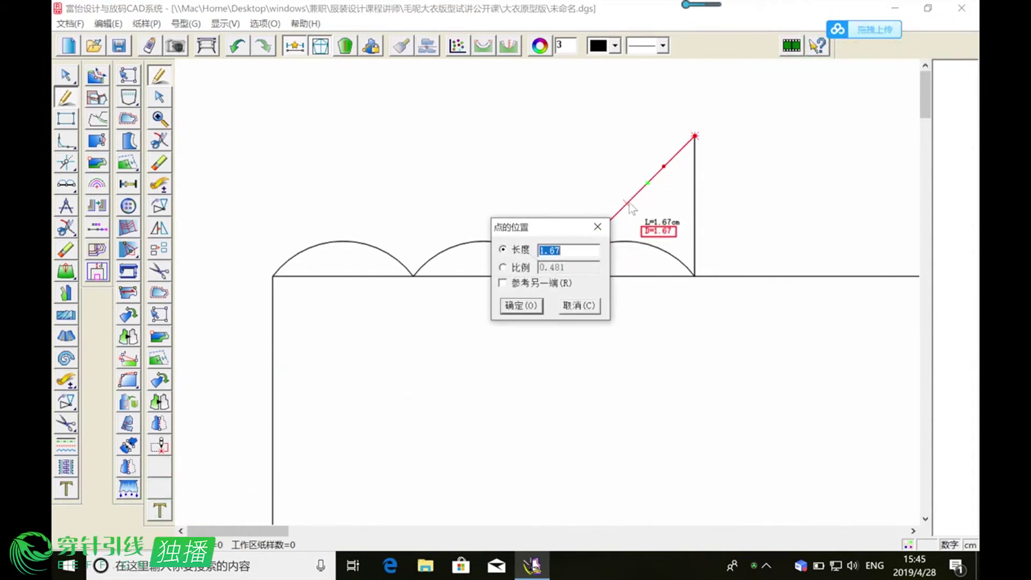
click(522, 307)
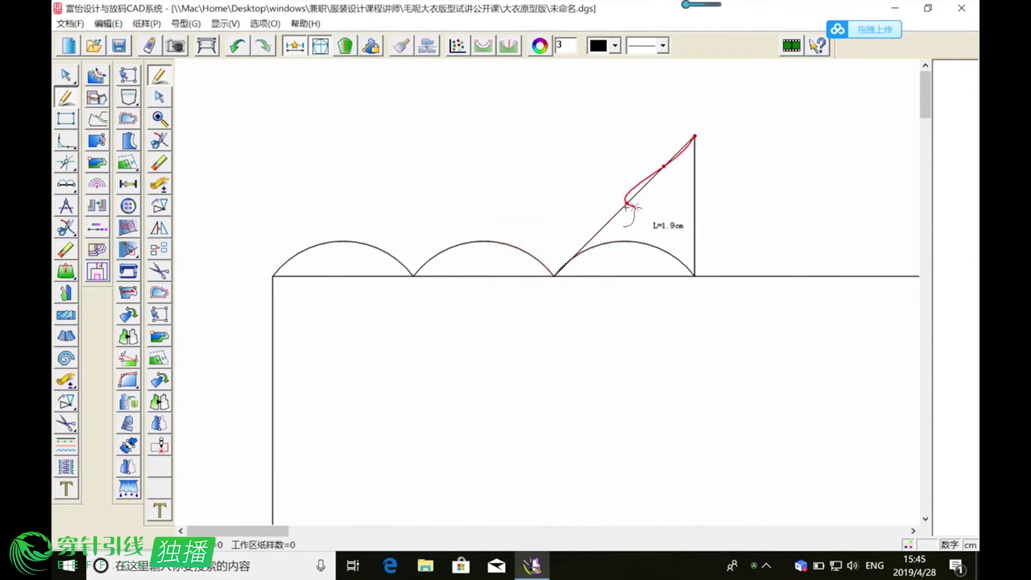
click(695, 135)
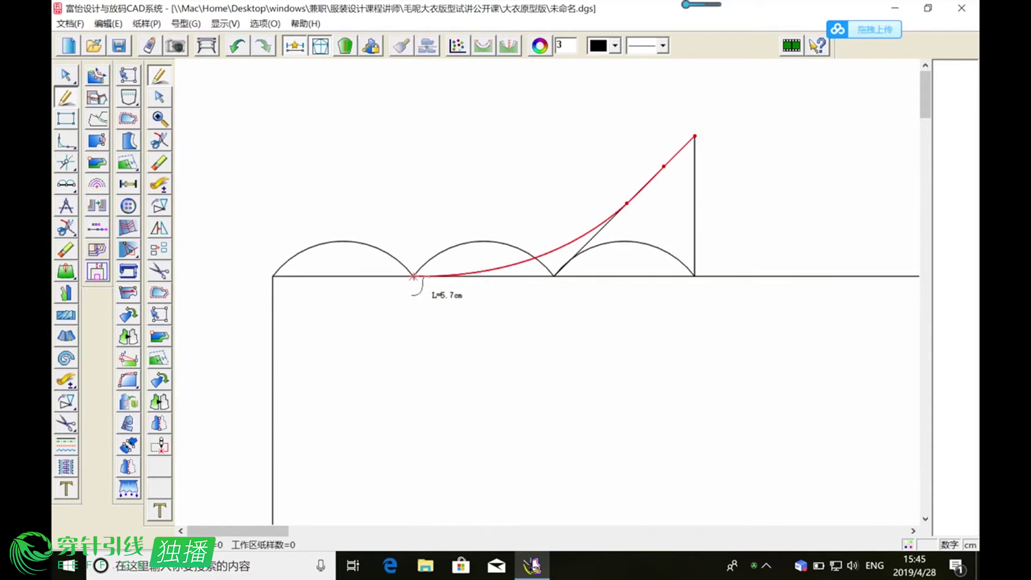
Finish the back neckline curve through the first division point and points about 1.75 and 1.04 cm from the top-left corner, ending there.
click(414, 276)
click(373, 276)
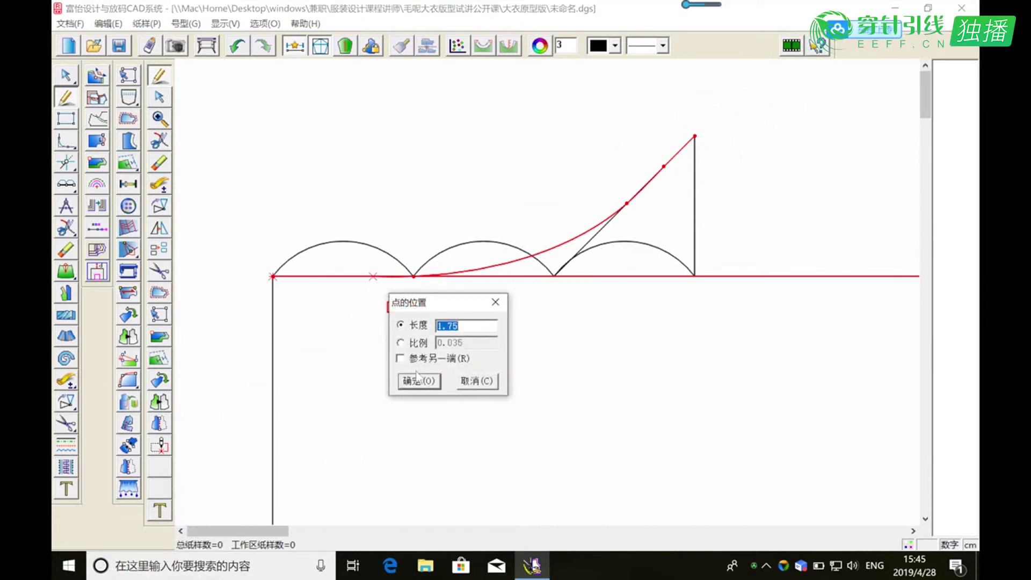
key(Return)
click(332, 276)
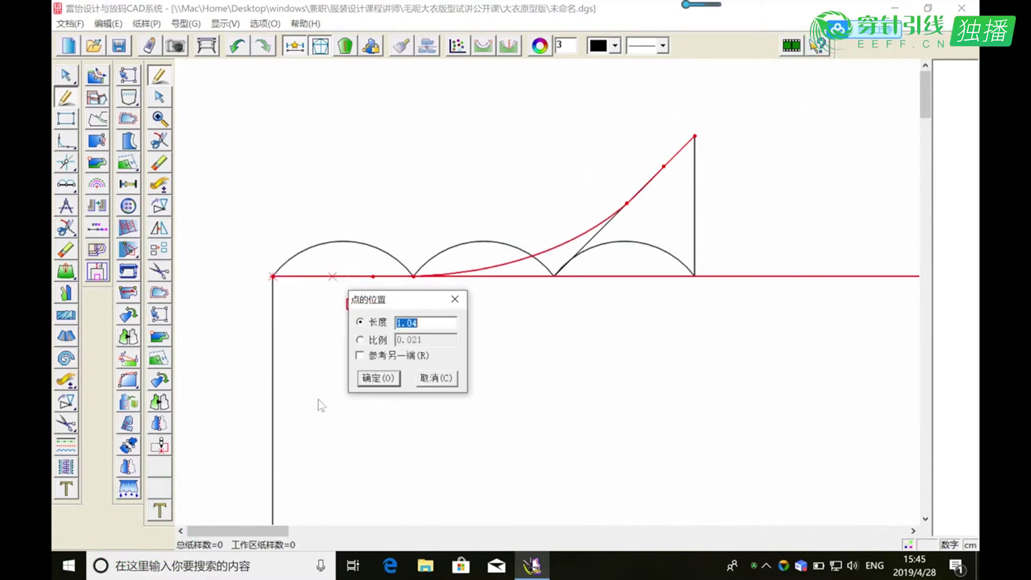
click(379, 378)
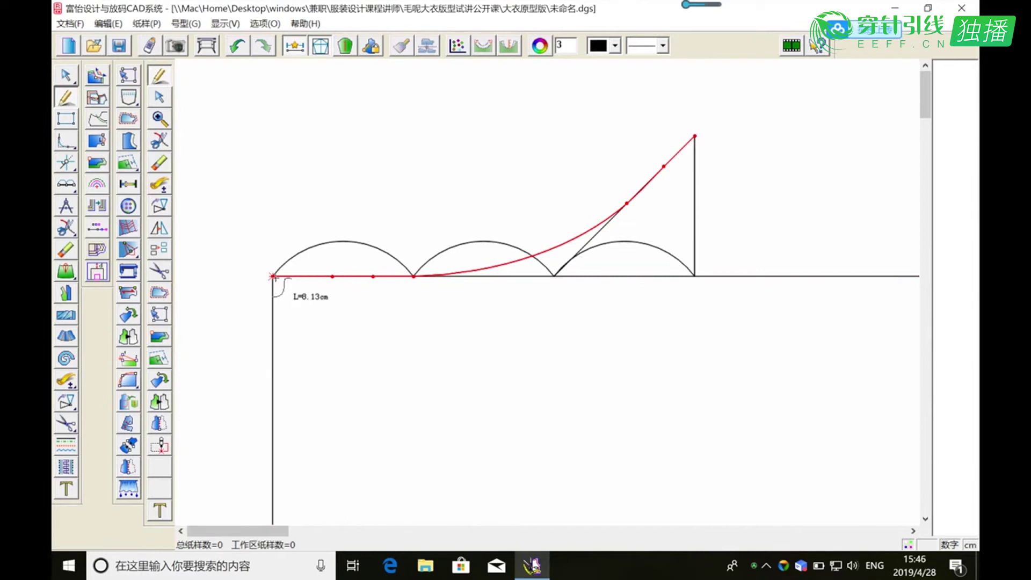
right_click(333, 338)
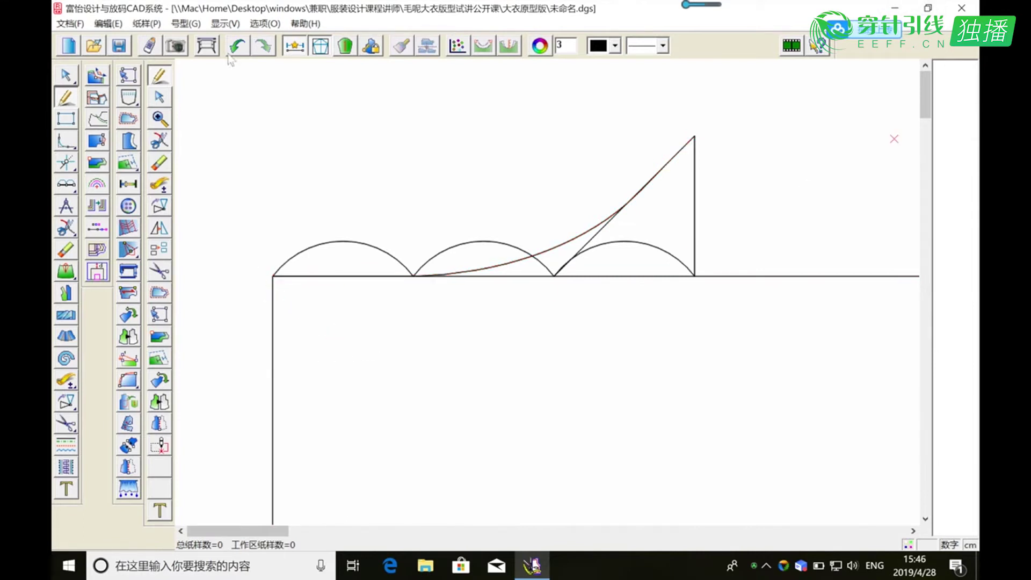
Erase the three equal-division arcs above the back neck width.
click(159, 163)
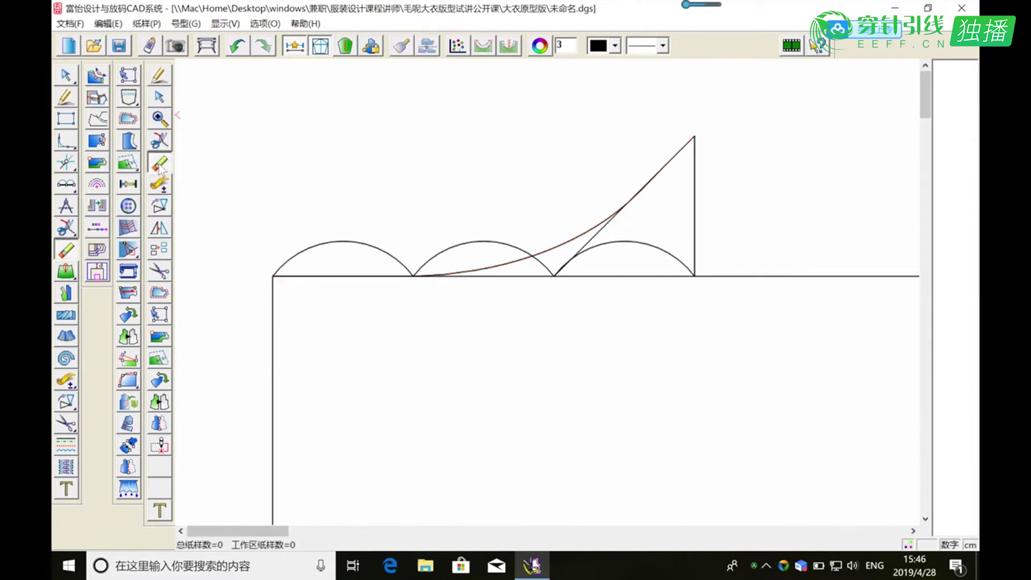
click(648, 244)
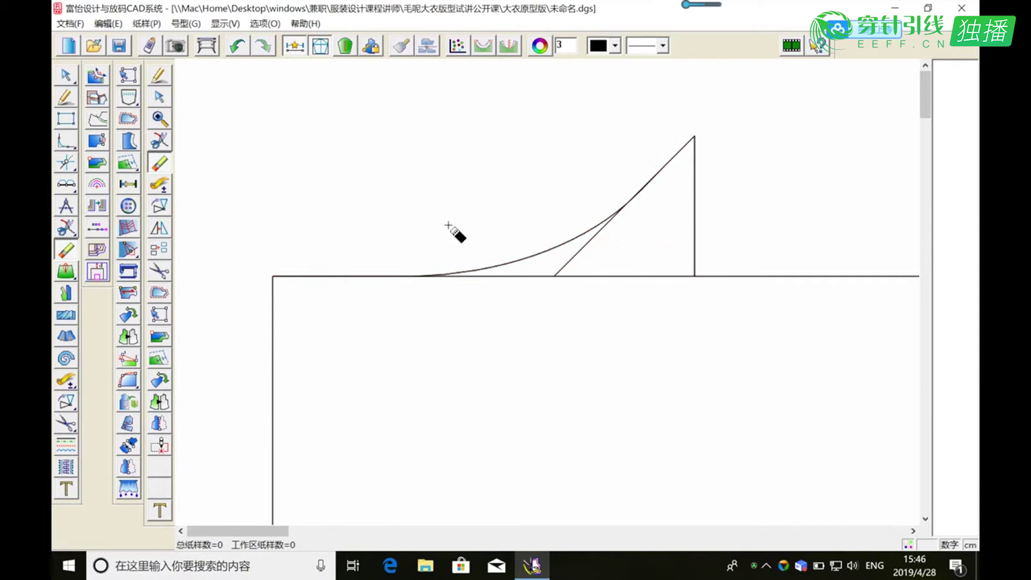
Draw a 1.5 cm horizontal line toward the armhole from the point 2.45 cm below the top of the back width line.
click(159, 119)
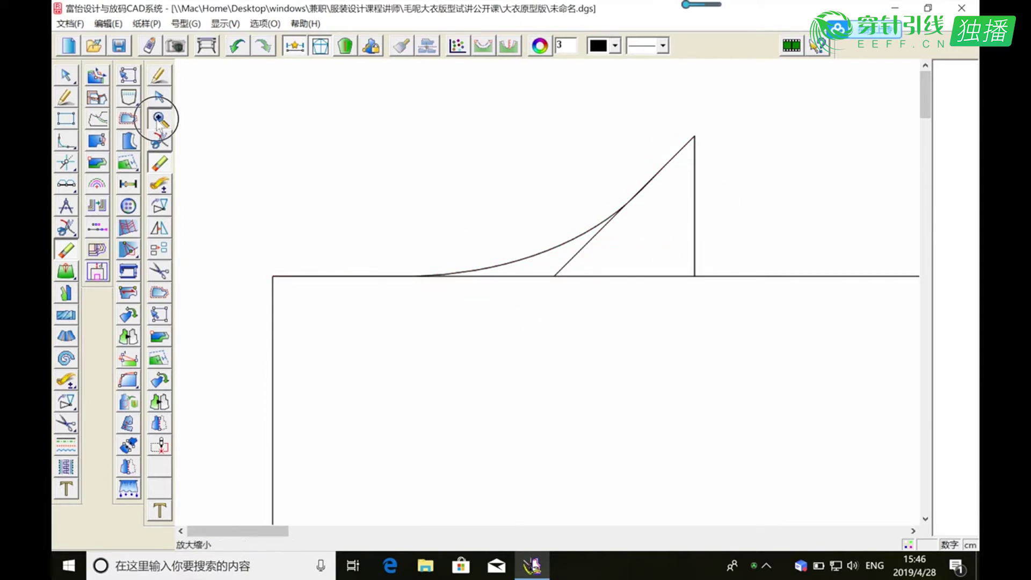
right_click(551, 147)
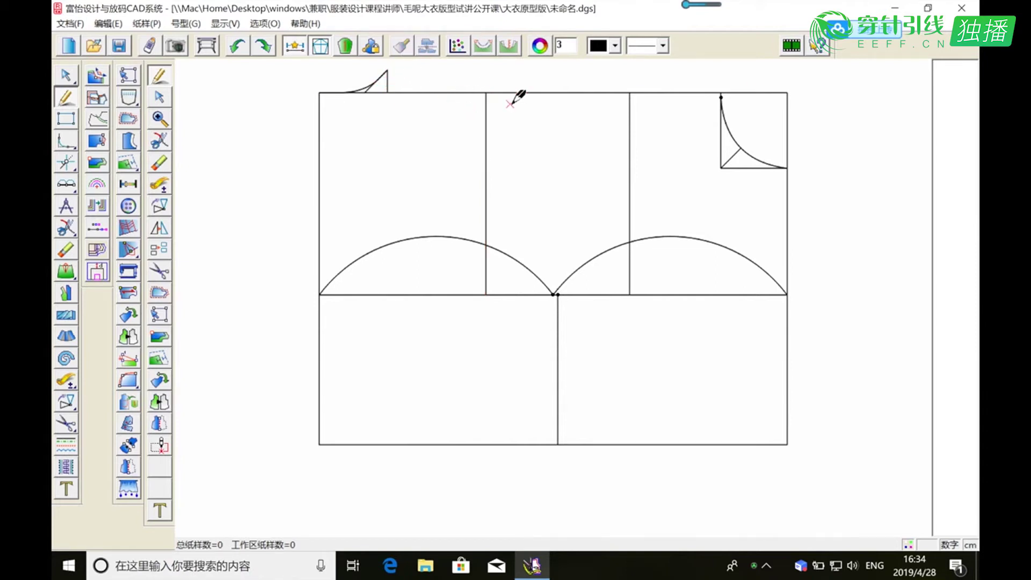
click(488, 113)
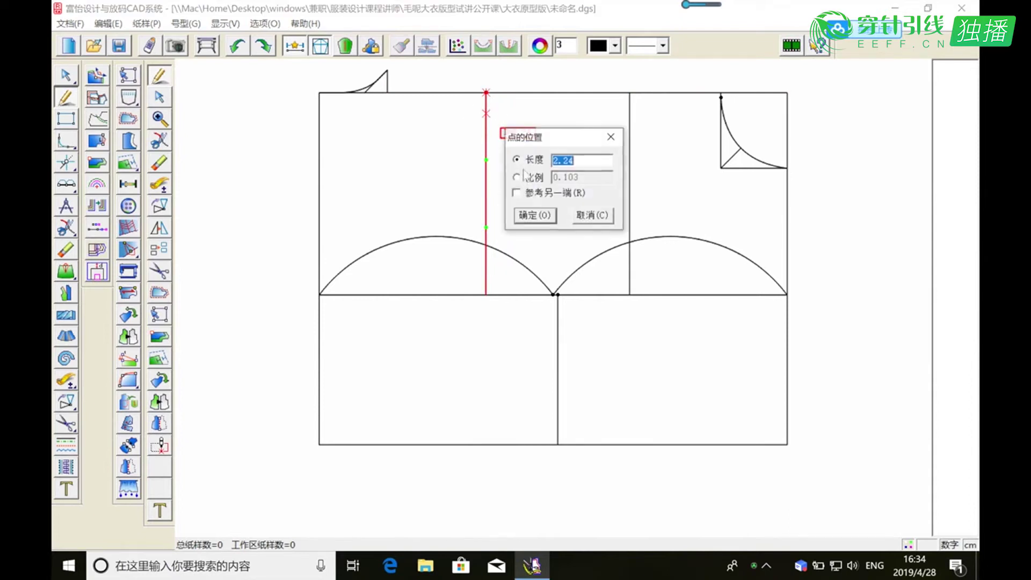
text(2.4)
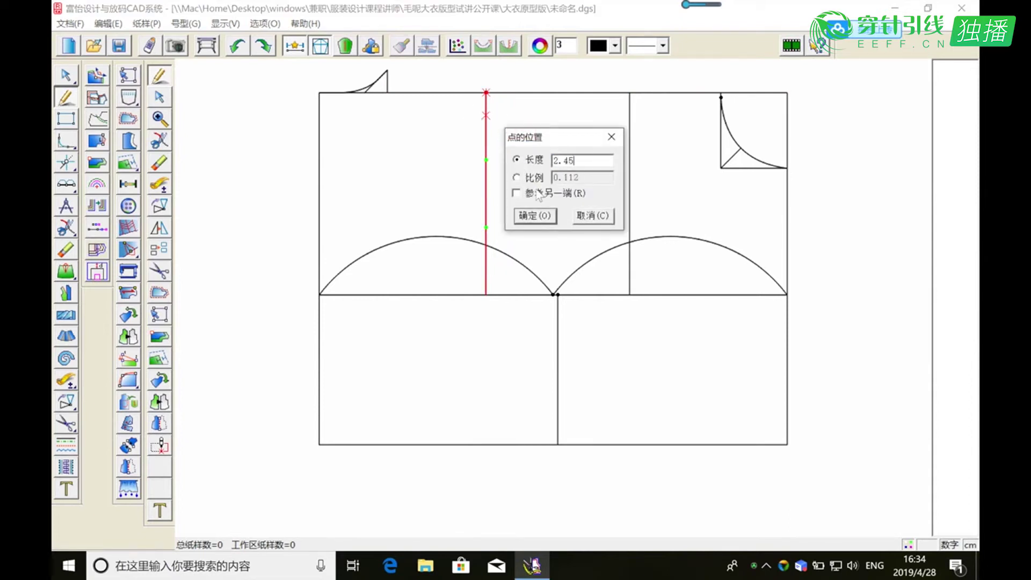
click(535, 216)
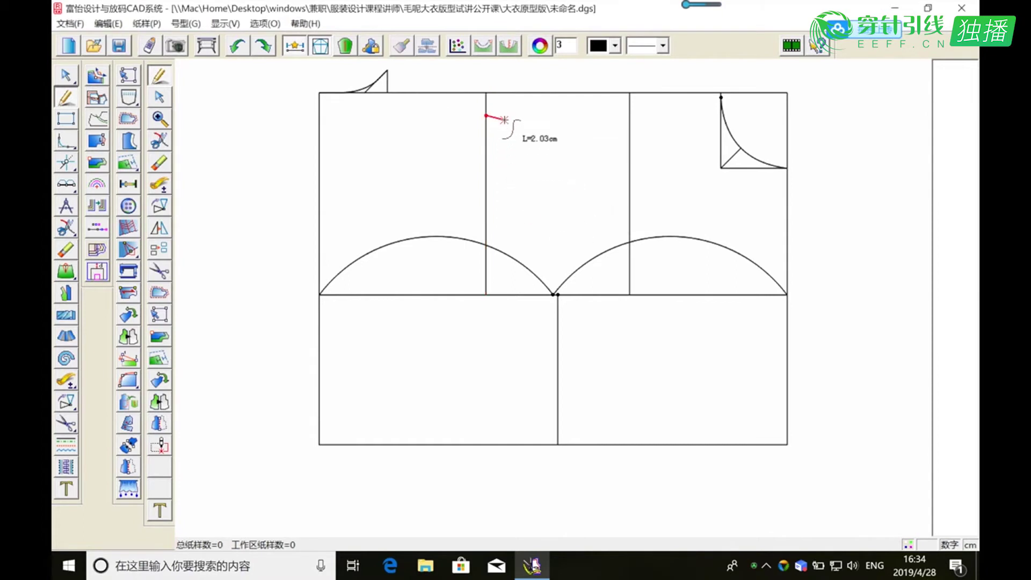
click(510, 118)
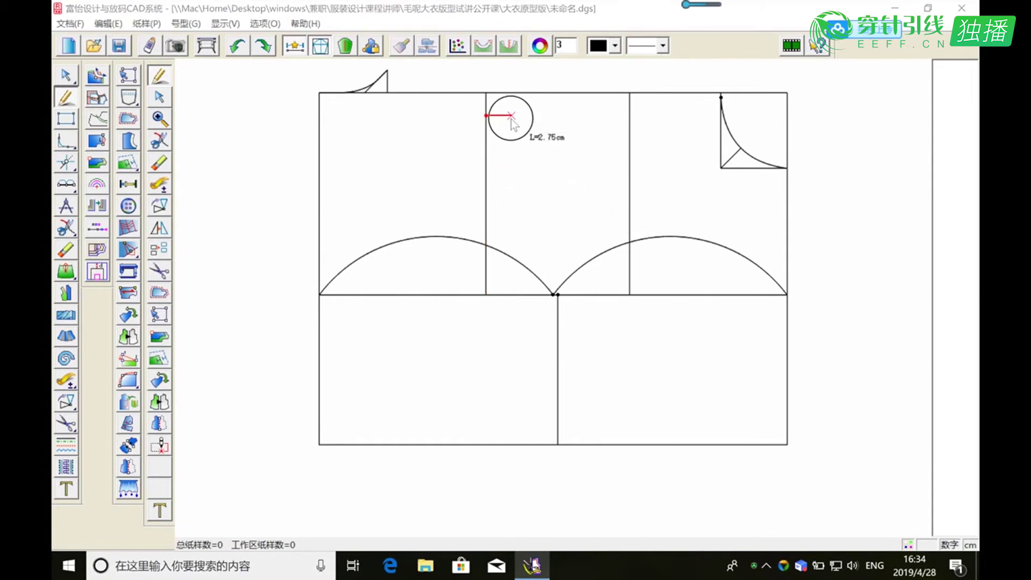
text(1.5)
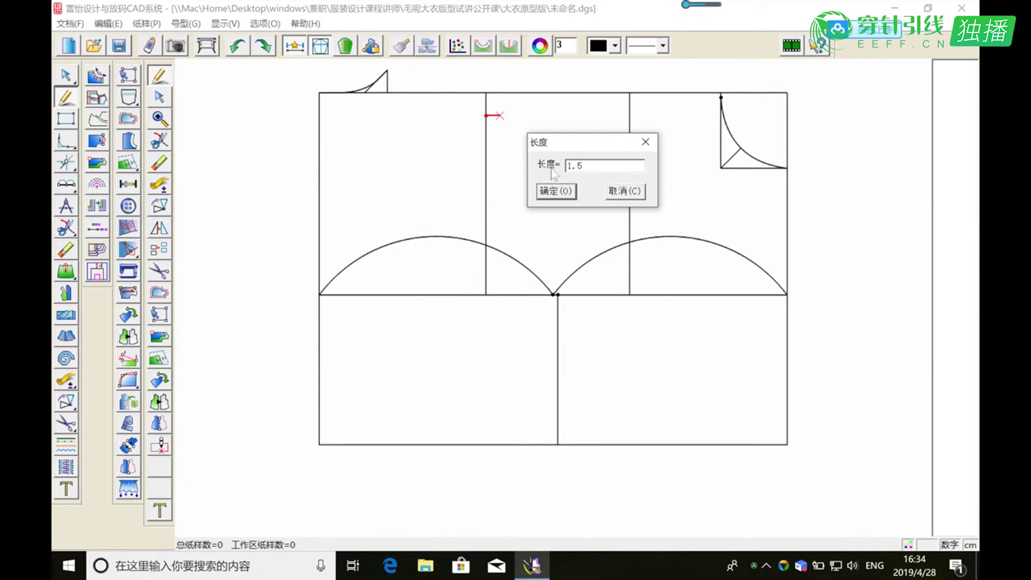
click(553, 193)
Draw the back shoulder line from the top of the back neck's short vertical line to the outer end of the 1.5 cm line.
click(387, 69)
click(513, 118)
right_click(576, 142)
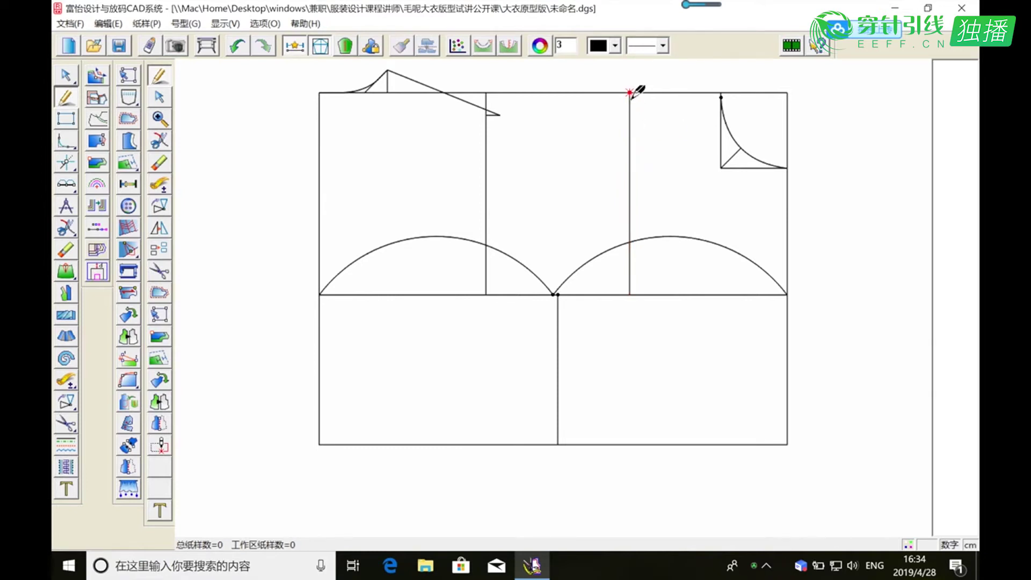
Draw a horizontal guide about 5.08 cm long toward the armhole from the point 4.9 cm below the top of the front width line.
click(631, 126)
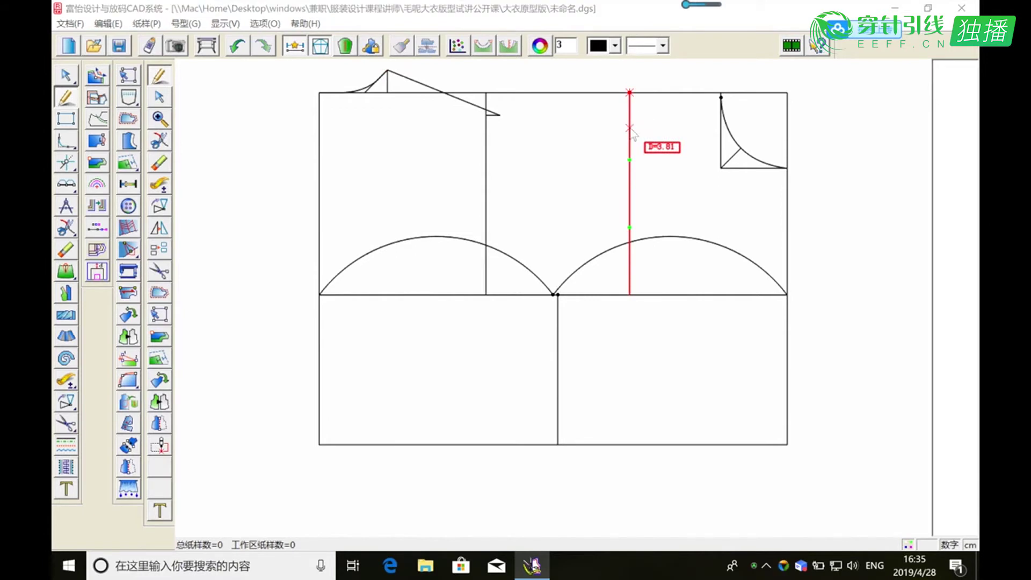
text(4)
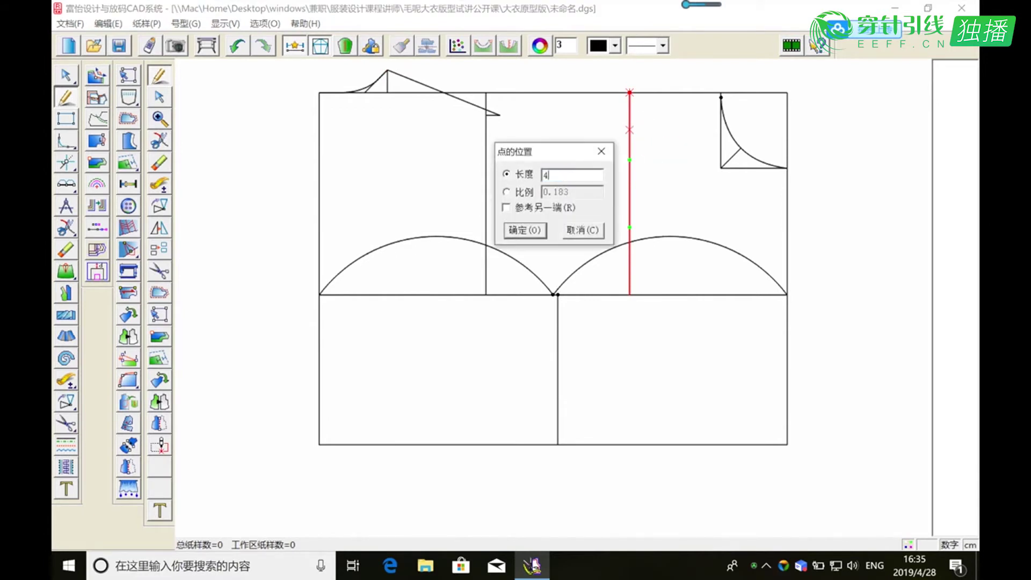
text(.9)
key(Return)
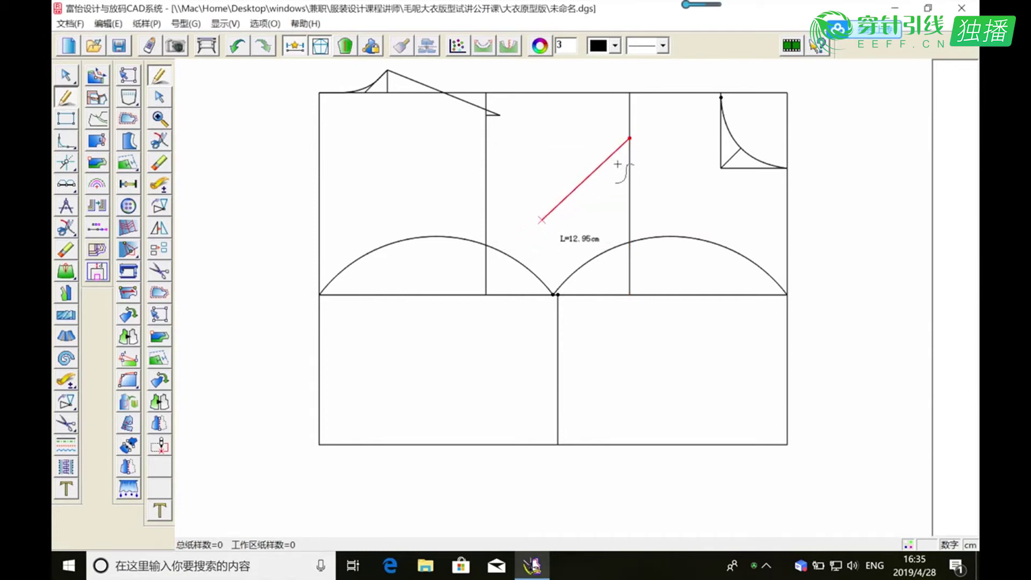
click(583, 138)
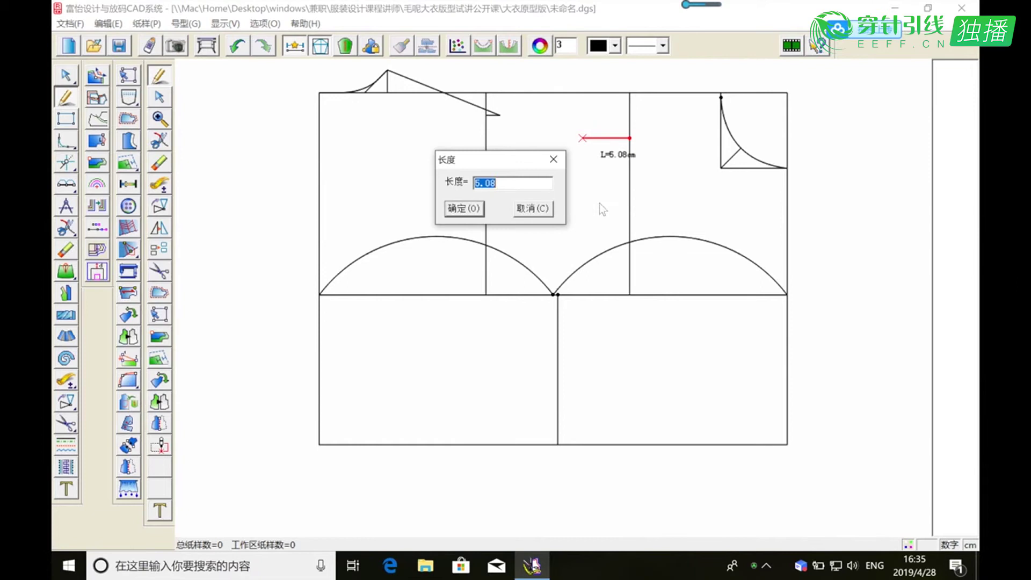
click(465, 209)
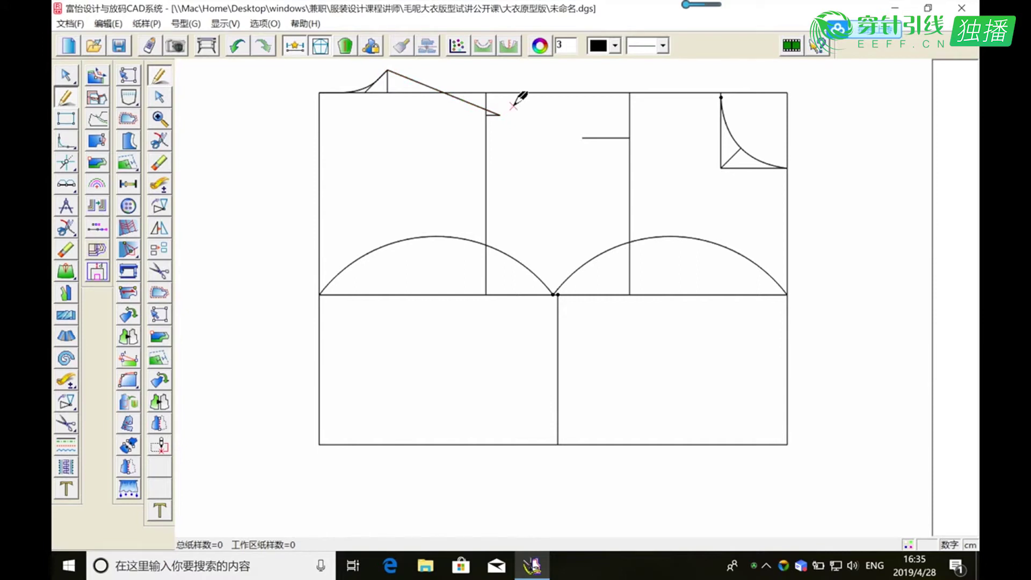
Draw the front shoulder line with the single compass, 11.59 cm from the front side-neck point to the horizontal shoulder guide.
key(a)
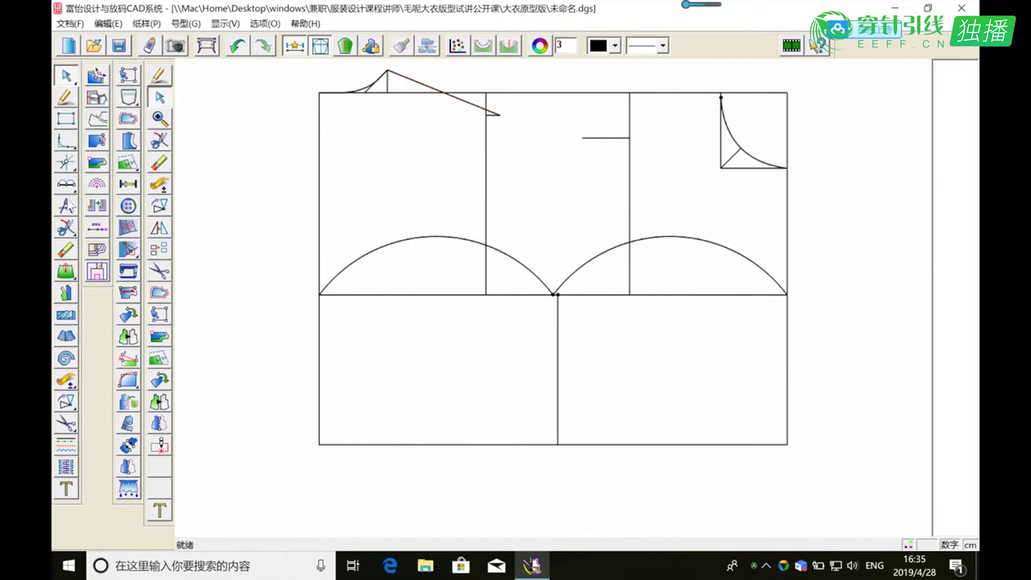
click(66, 206)
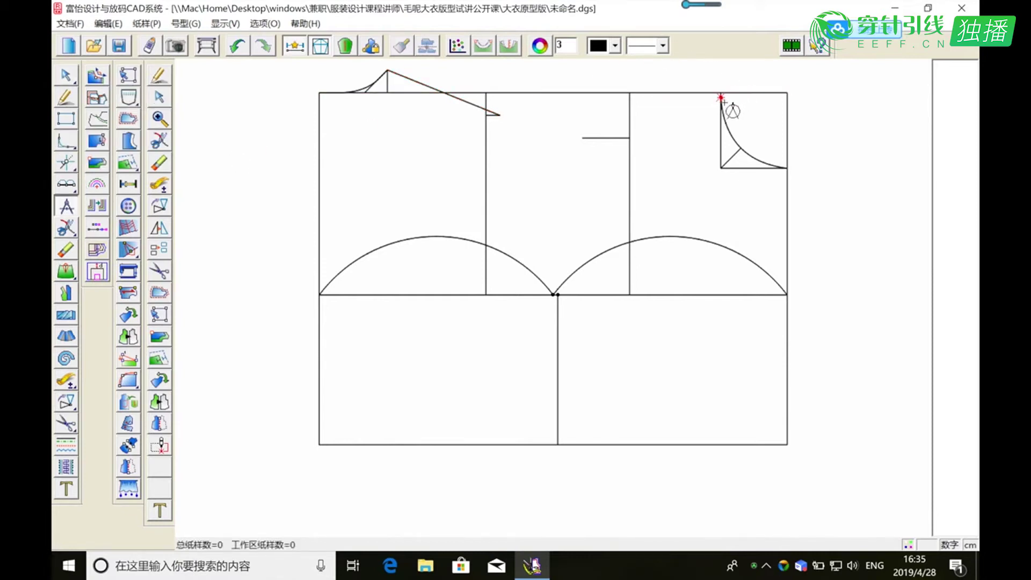
click(721, 98)
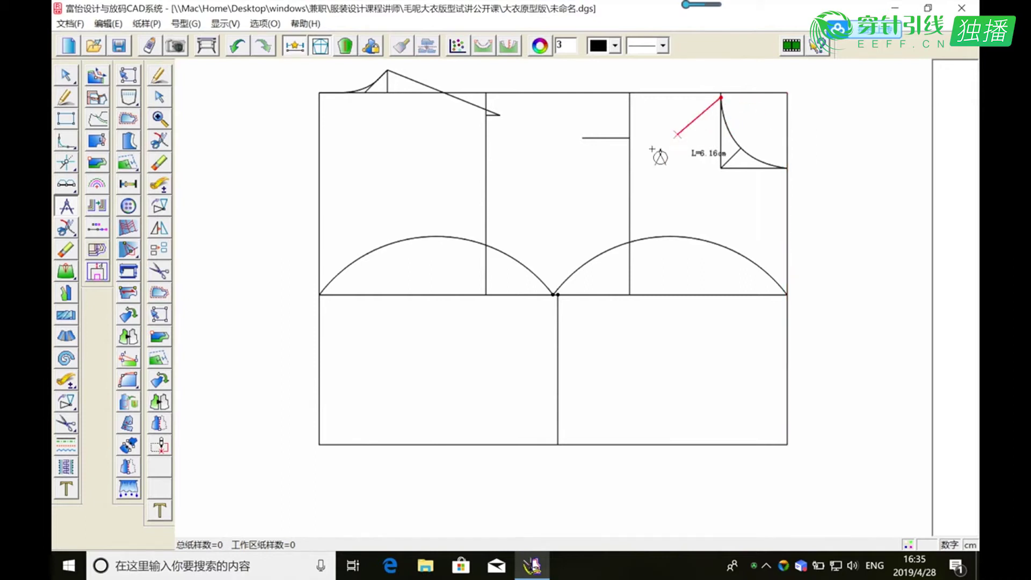
click(601, 138)
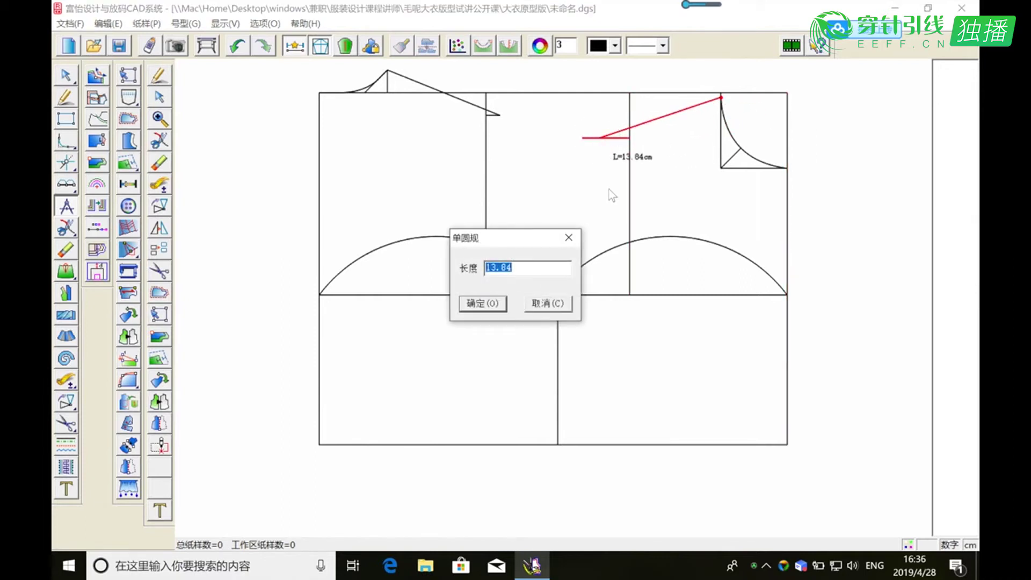
text(11)
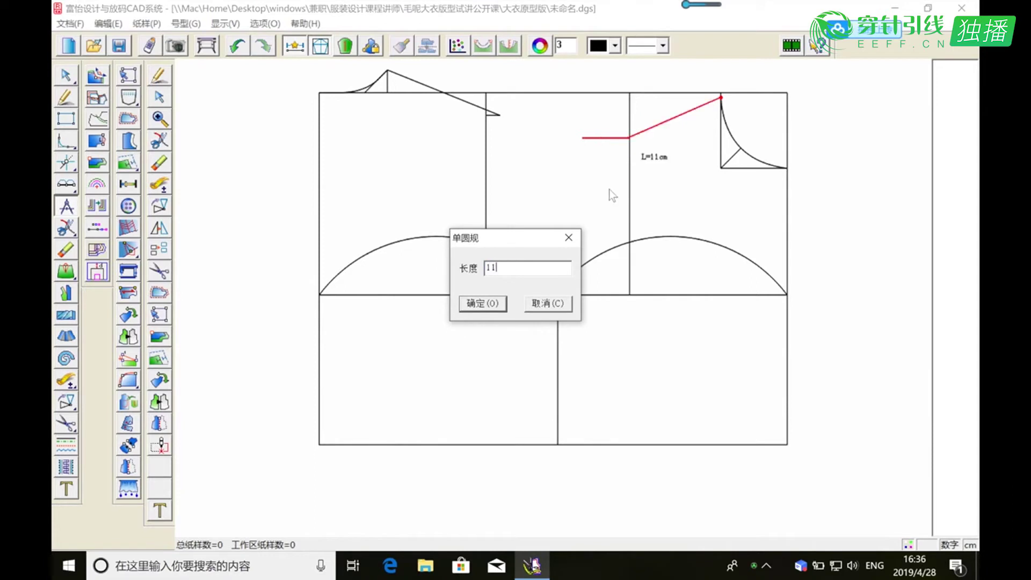
text(.59)
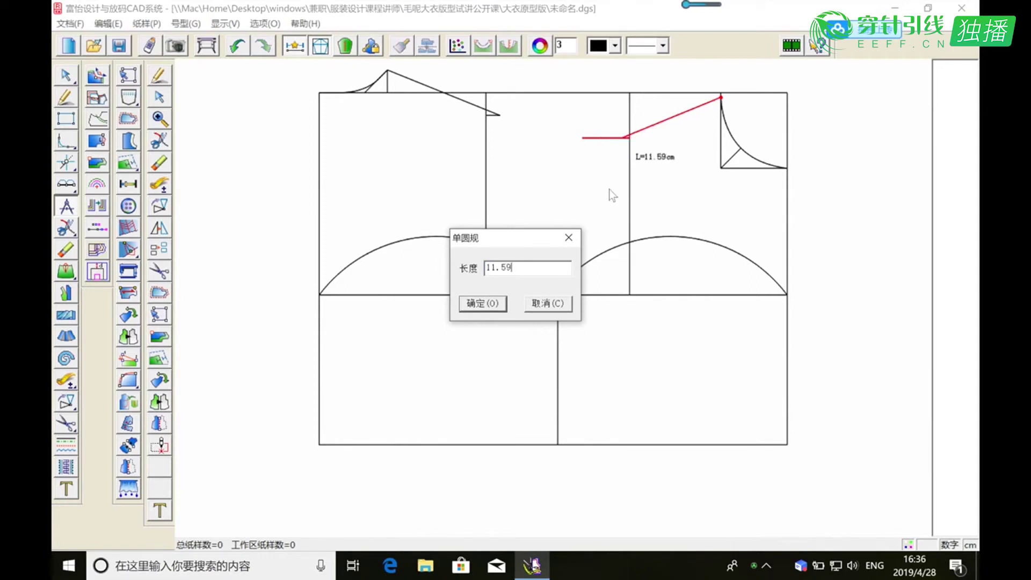
click(483, 303)
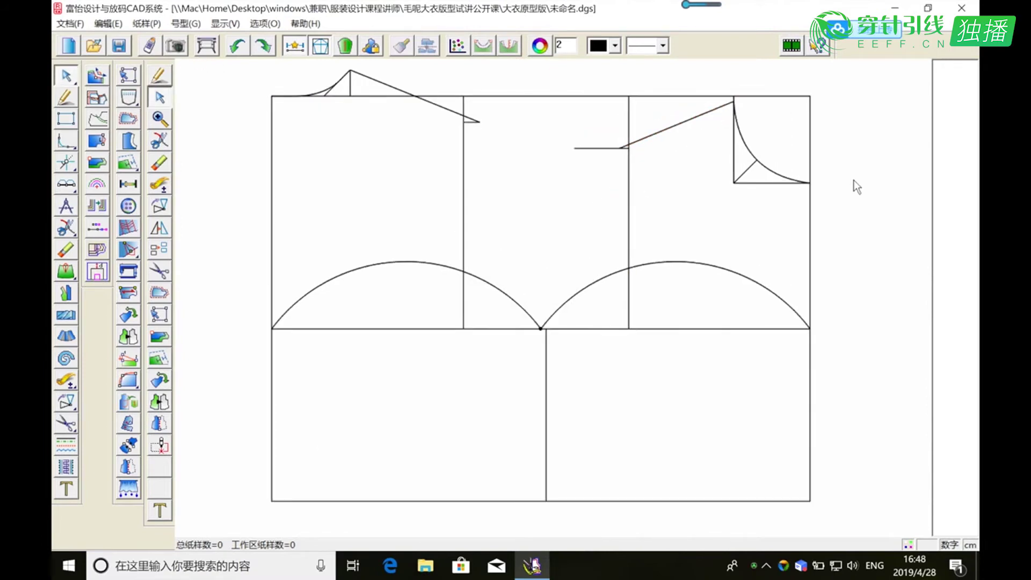
Divide the back and front width lines into two equal parts each, from the shoulder guides' level down to the chest line.
key(p)
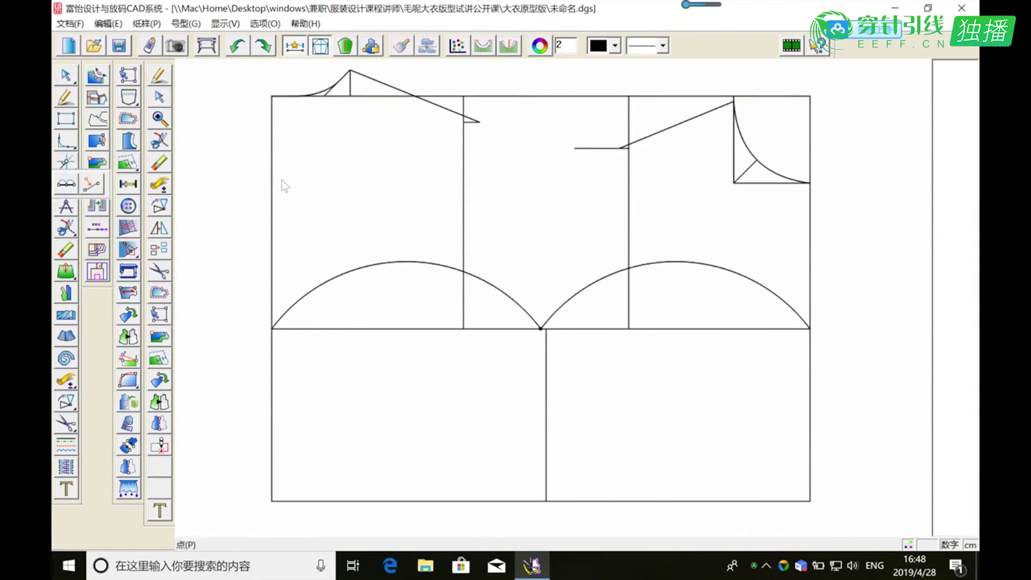
key(d)
click(465, 122)
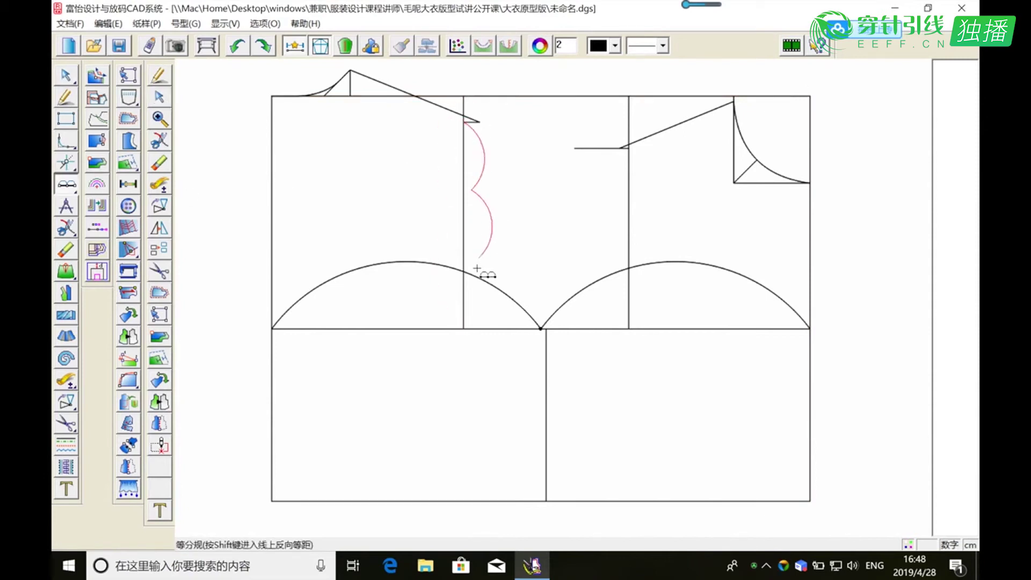
click(467, 329)
click(628, 148)
click(628, 329)
key(a)
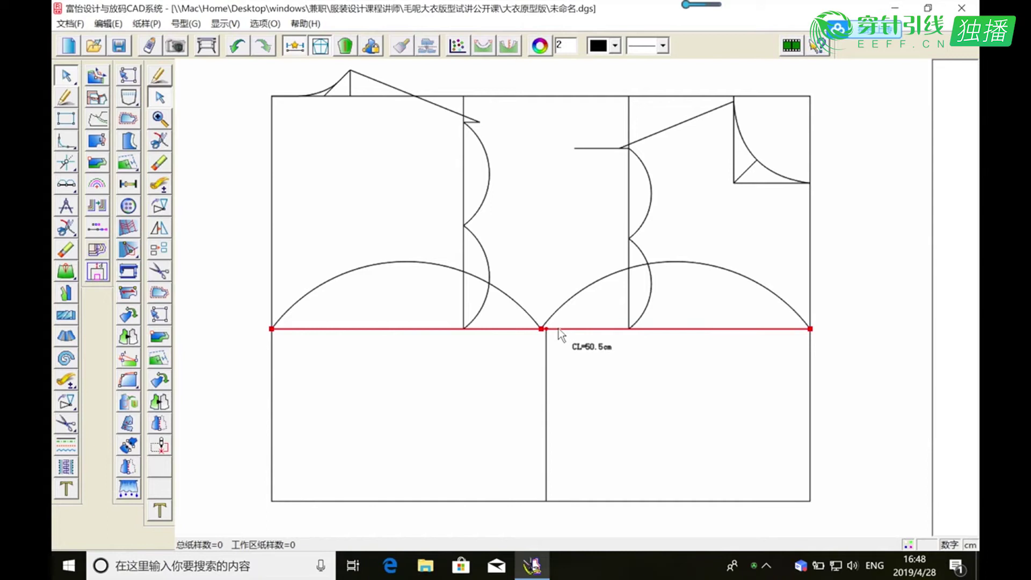
Measure the distance along the chest line from its midpoint to the front width line.
click(157, 187)
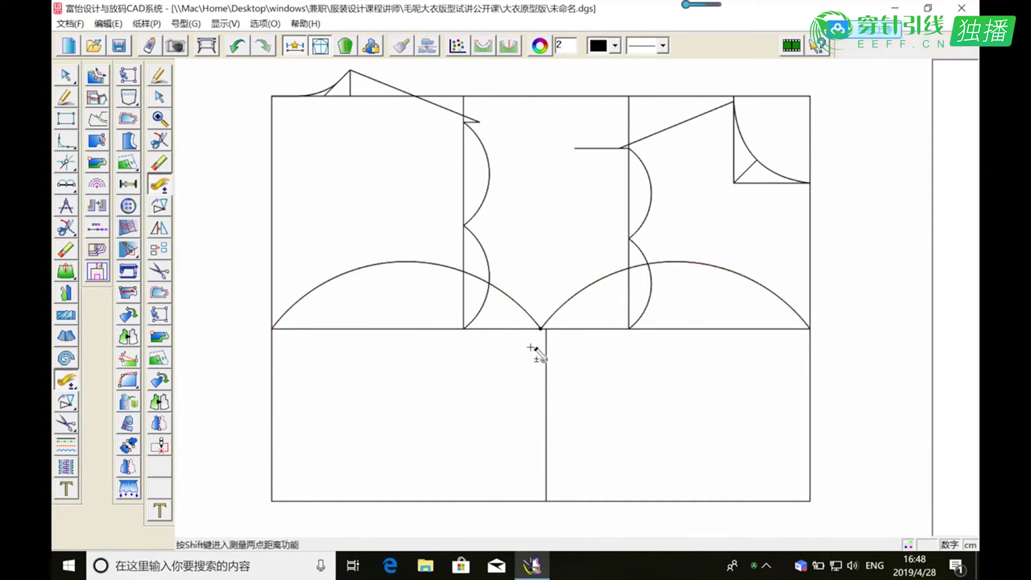
click(540, 330)
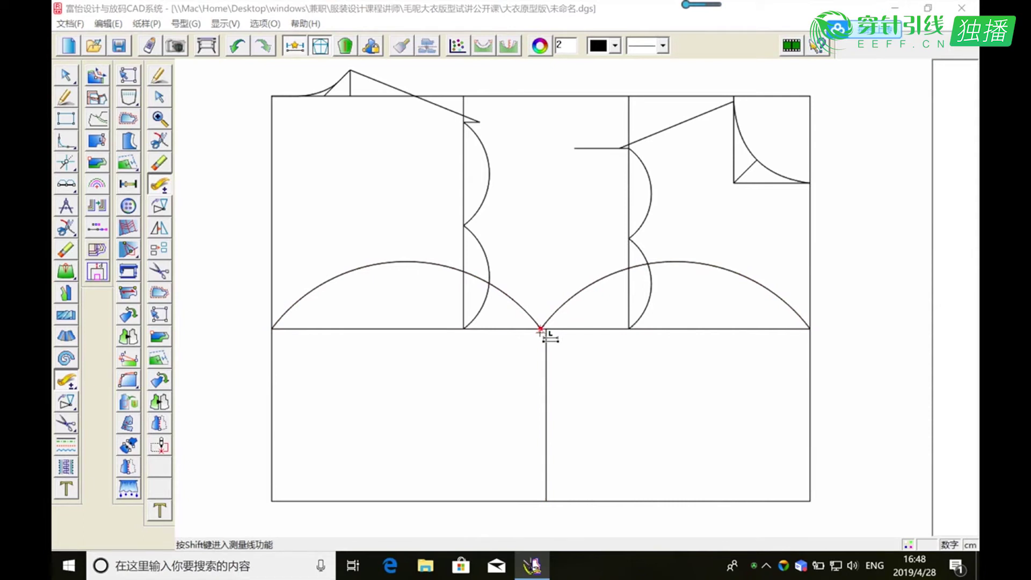
key(shift)
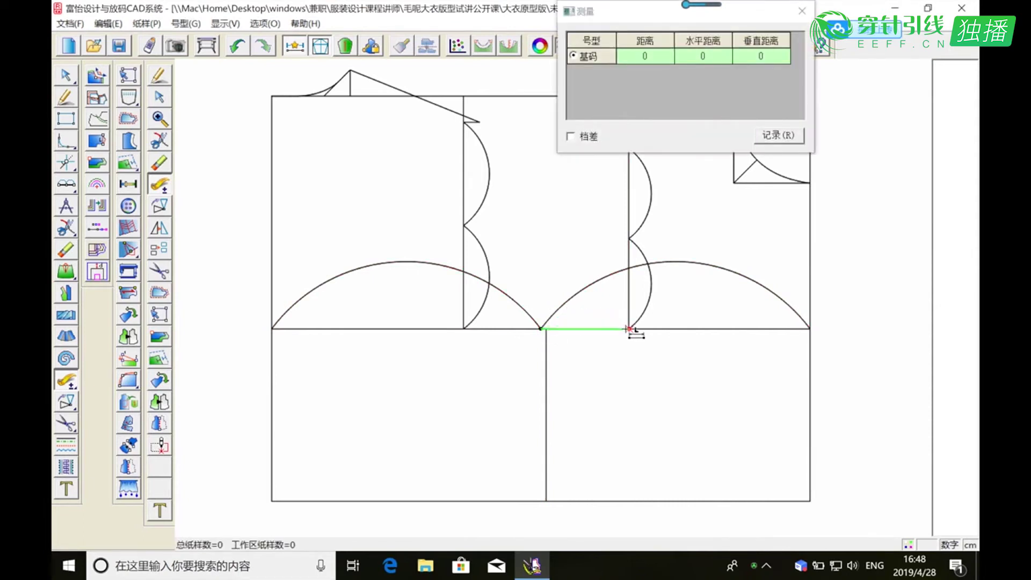
click(629, 329)
click(676, 90)
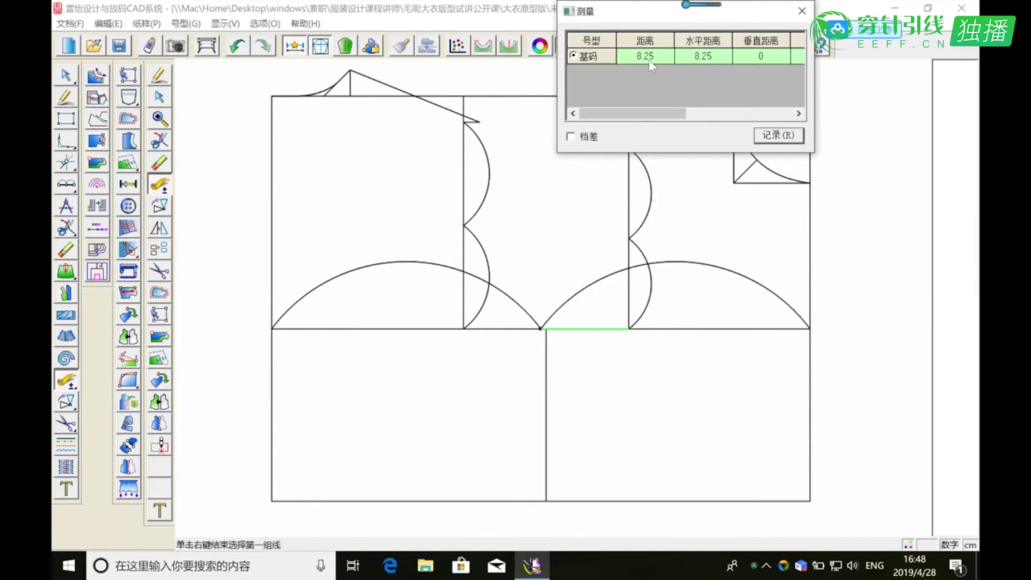
click(802, 12)
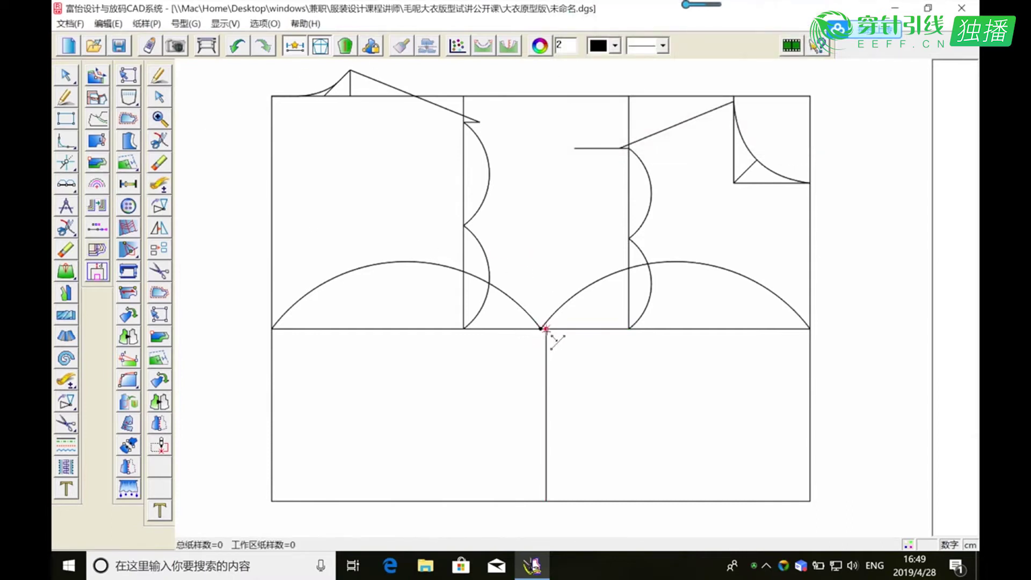
Place a point on the chest line 1.15 cm from its midpoint toward the front.
click(559, 329)
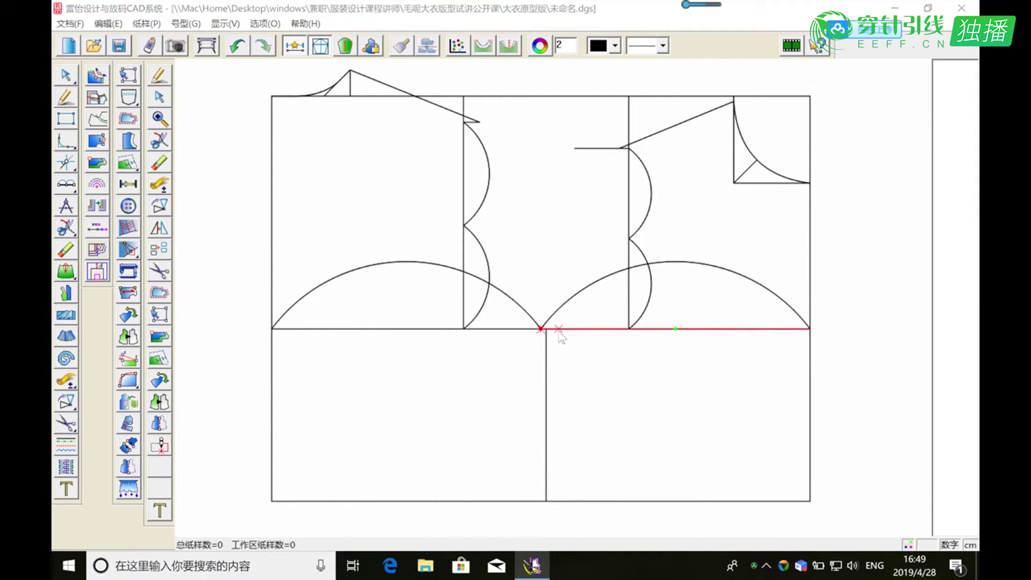
text(1.15)
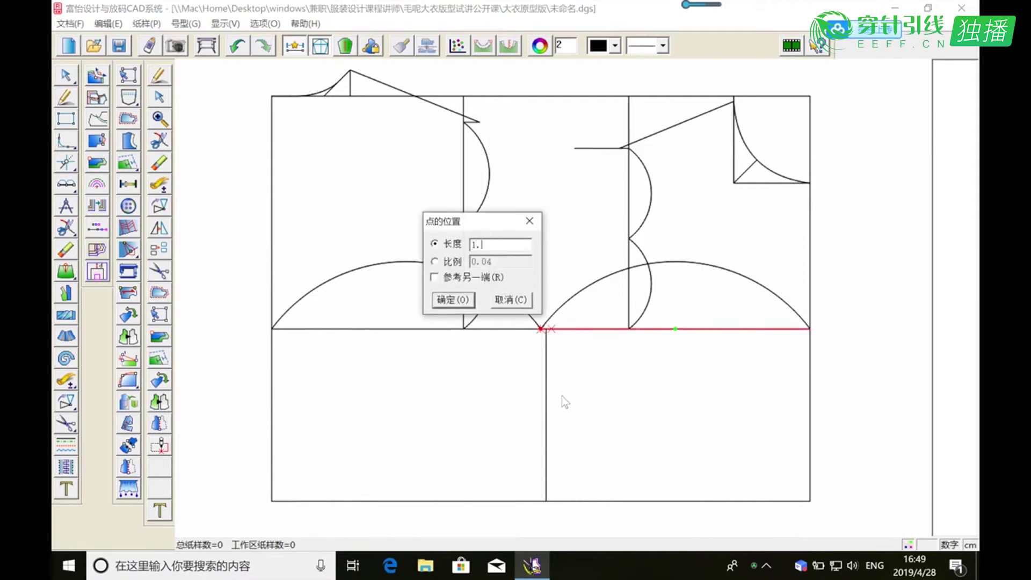
click(459, 299)
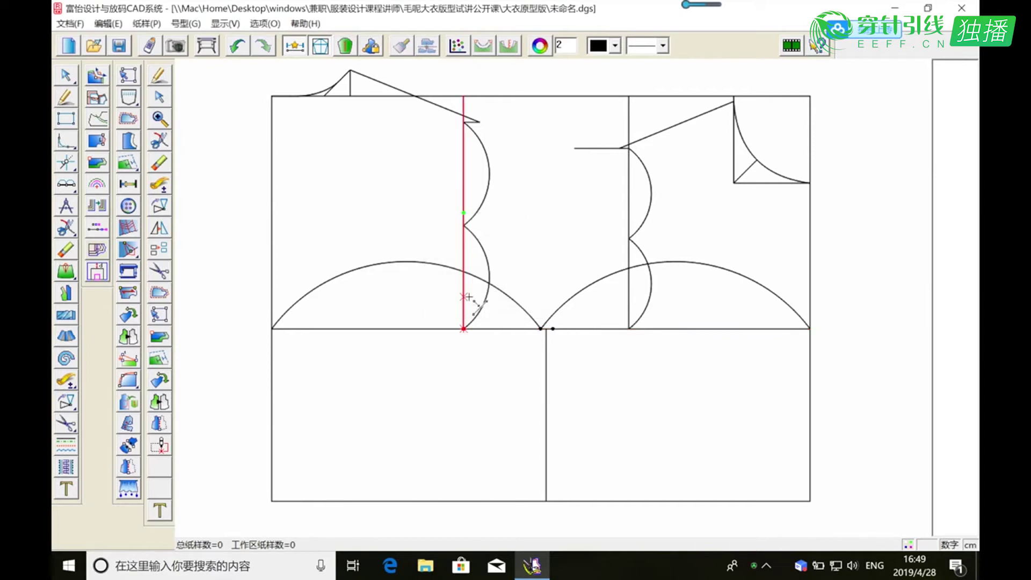
right_click(467, 298)
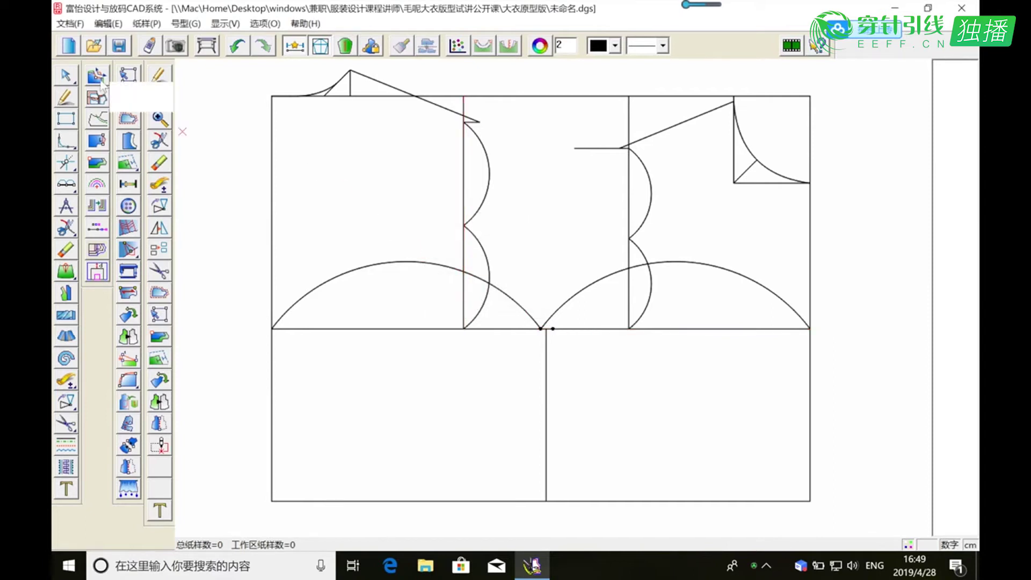
Draw a 3.3 cm diagonal guide at 45 degrees from the front width line's foot on the chest line, into the armhole.
click(65, 76)
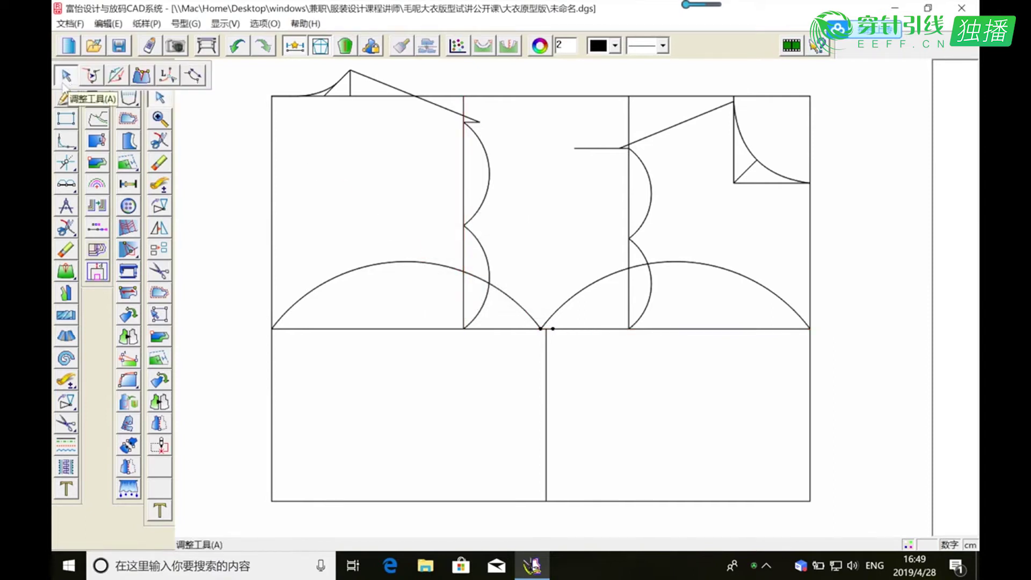
click(66, 76)
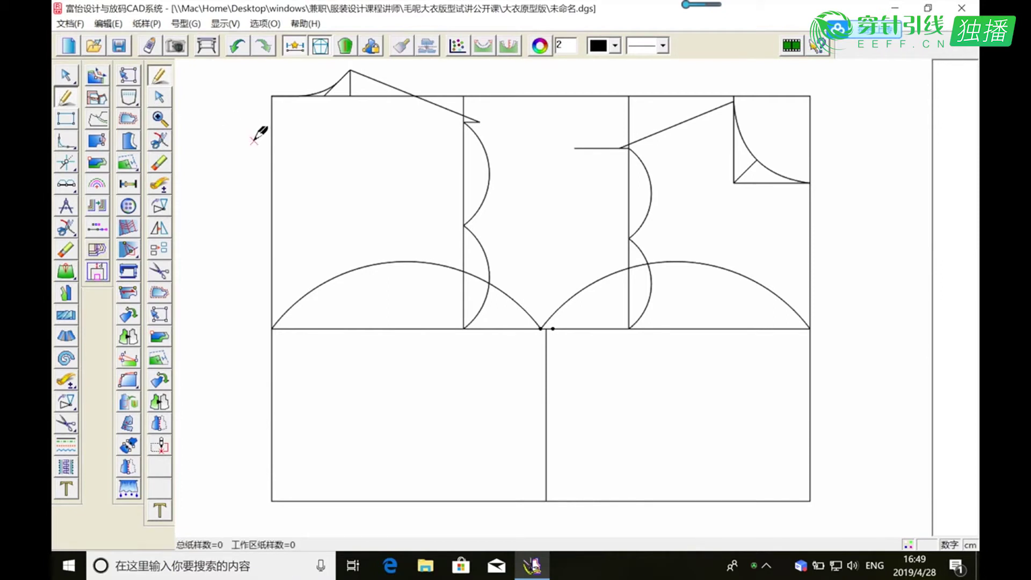
click(629, 327)
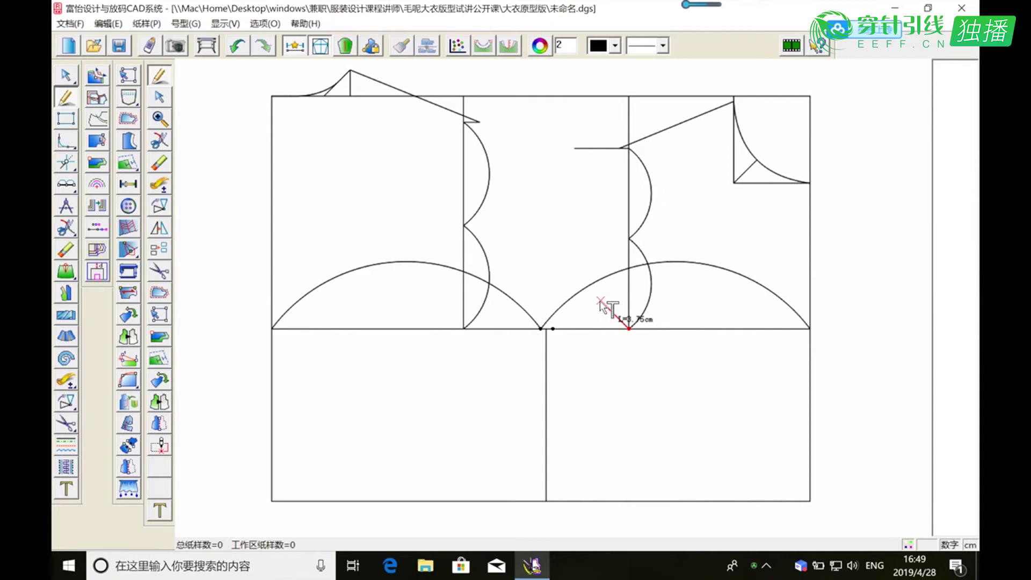
click(602, 304)
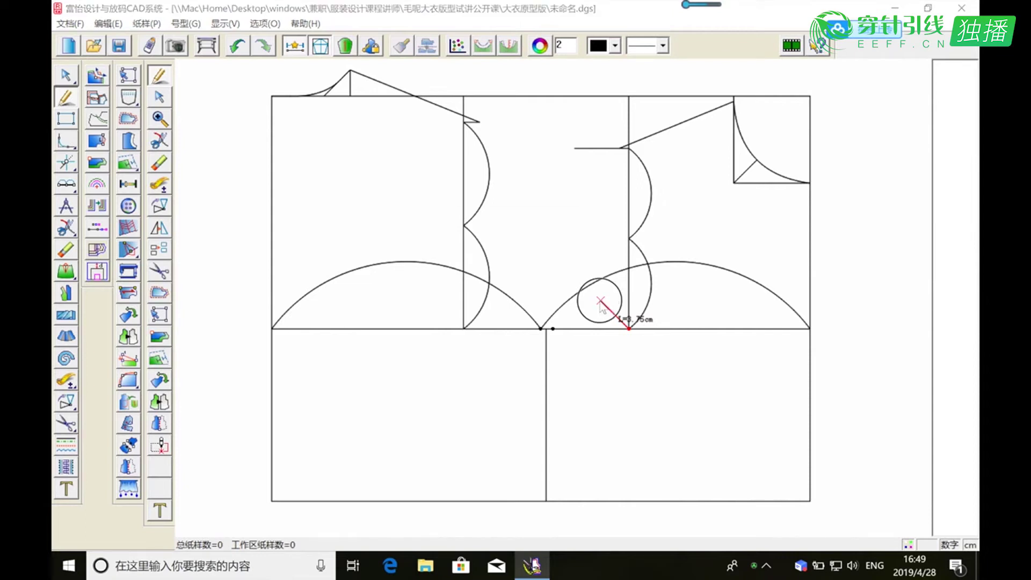
text(3.3)
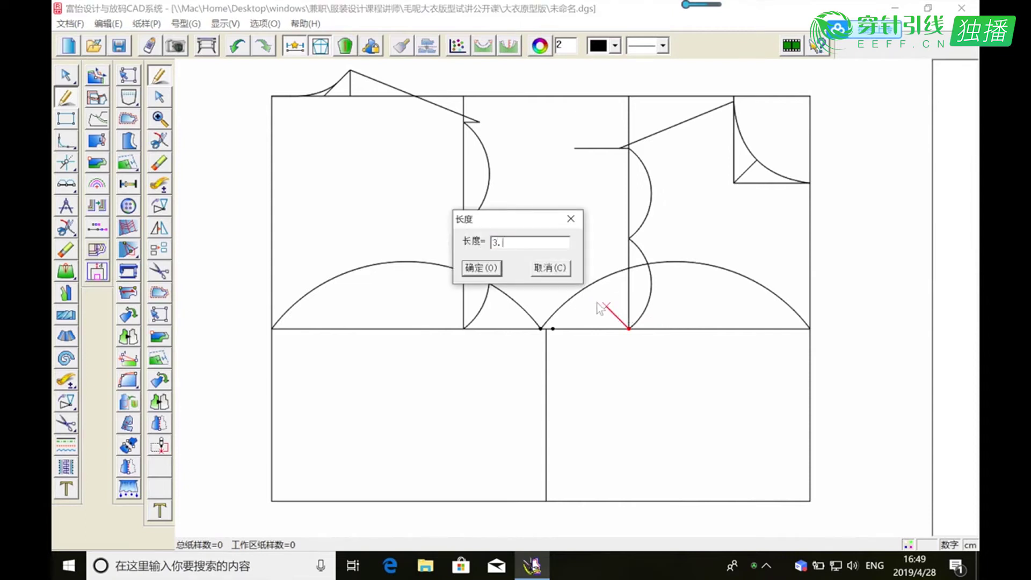
click(482, 268)
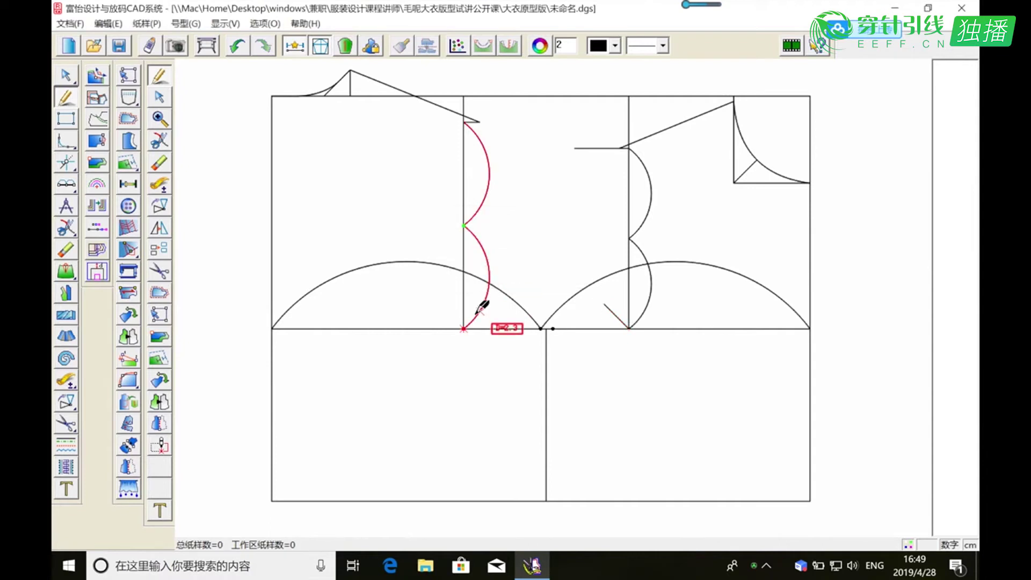
Draw a 3.8 cm diagonal guide at 45 degrees from the back width line's foot on the chest line, into the armhole.
click(464, 329)
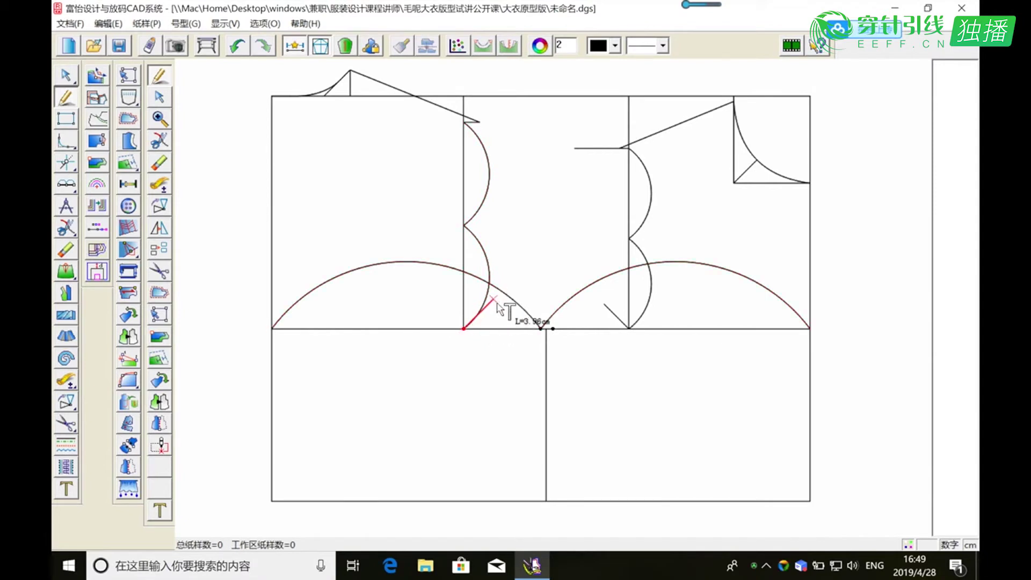
click(498, 301)
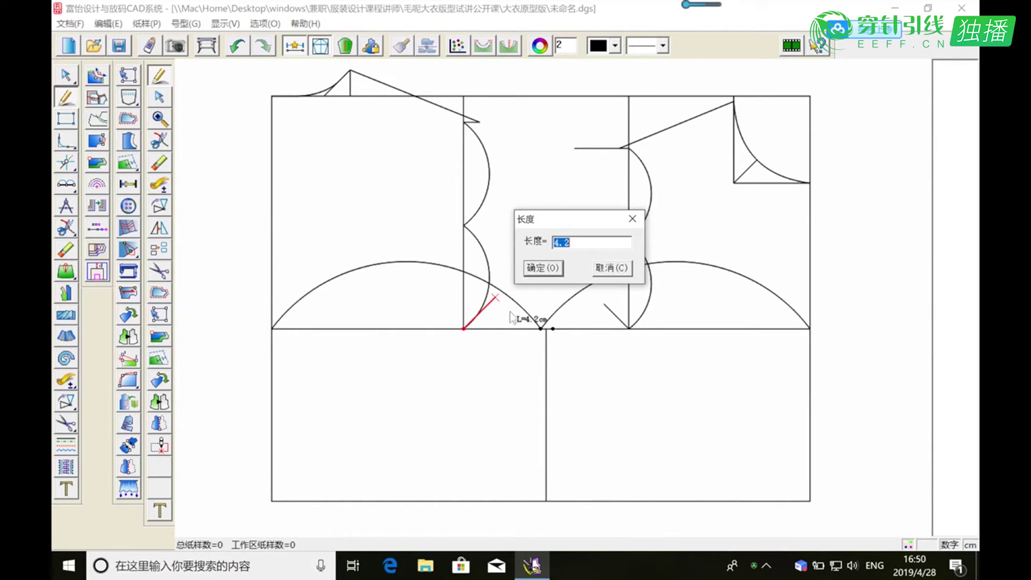
text(3.8)
click(542, 269)
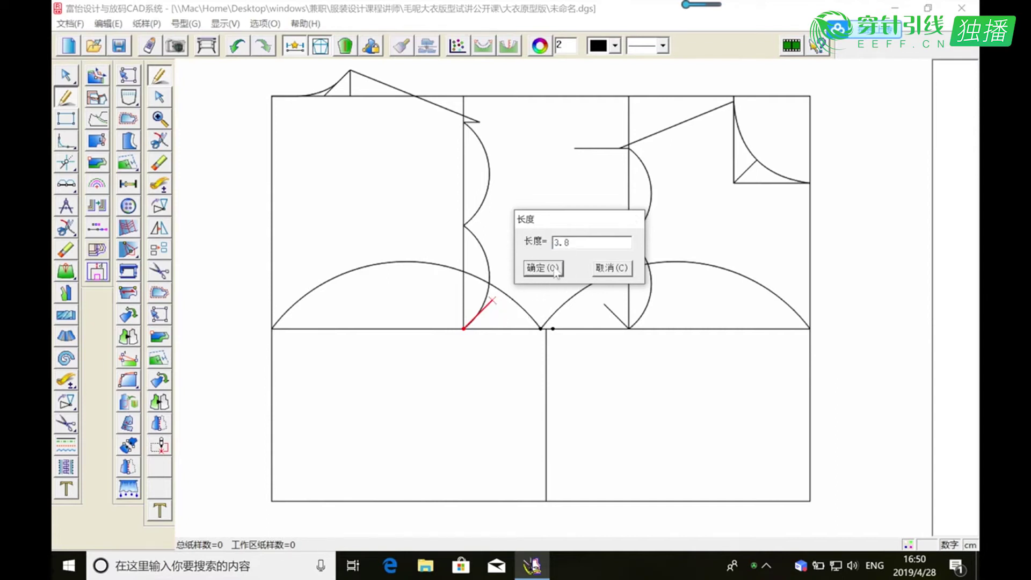
click(66, 75)
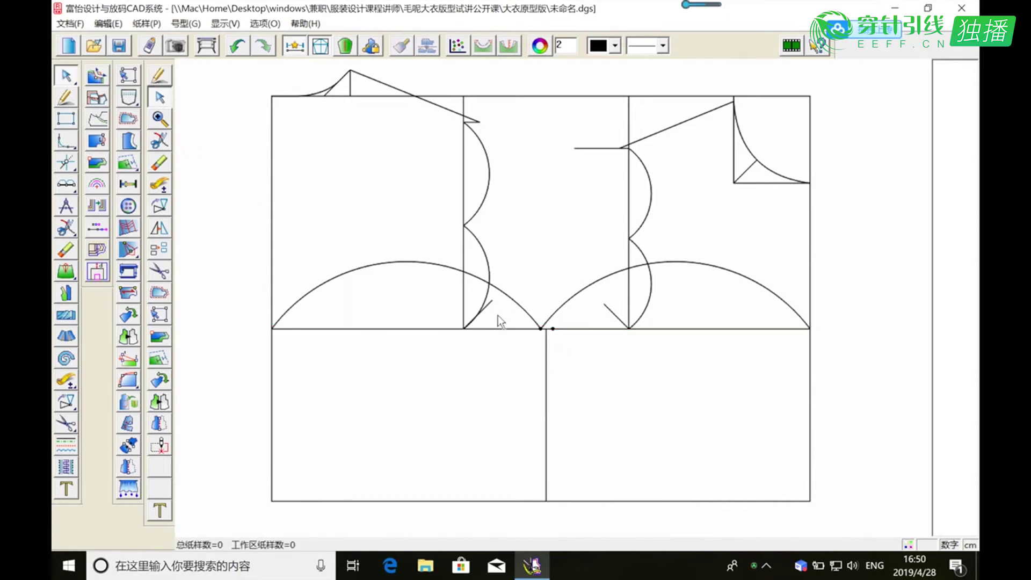
click(611, 313)
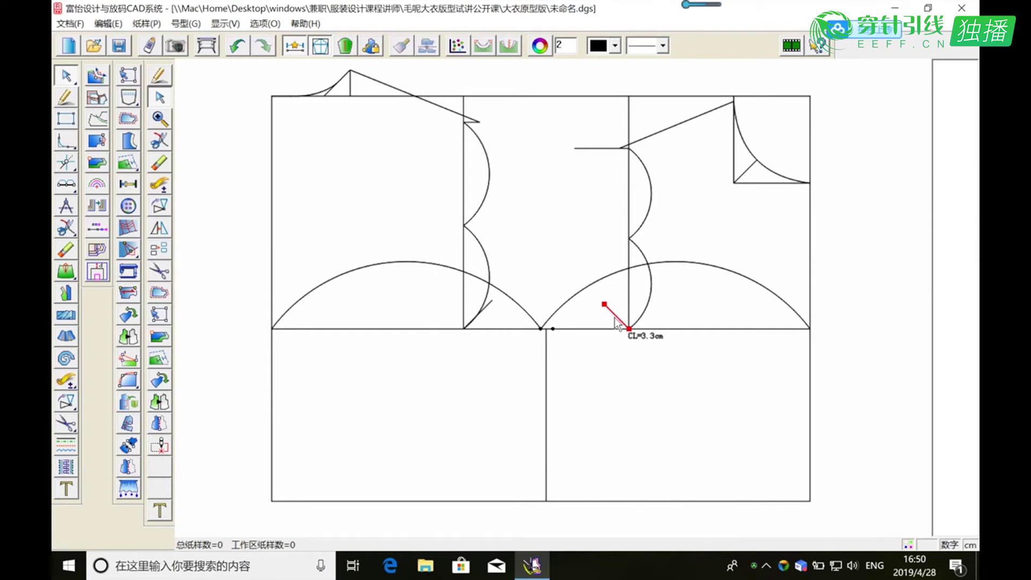
click(616, 323)
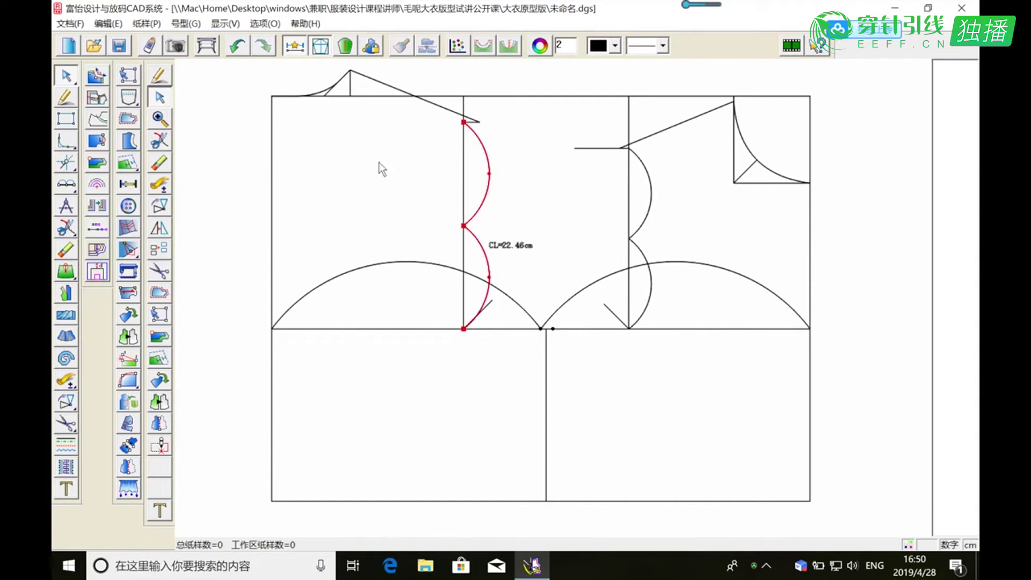
Draw the armhole curve from back to front shoulder point through both width-line midpoints, both diagonal guide ends and the offset chest-line point.
click(63, 101)
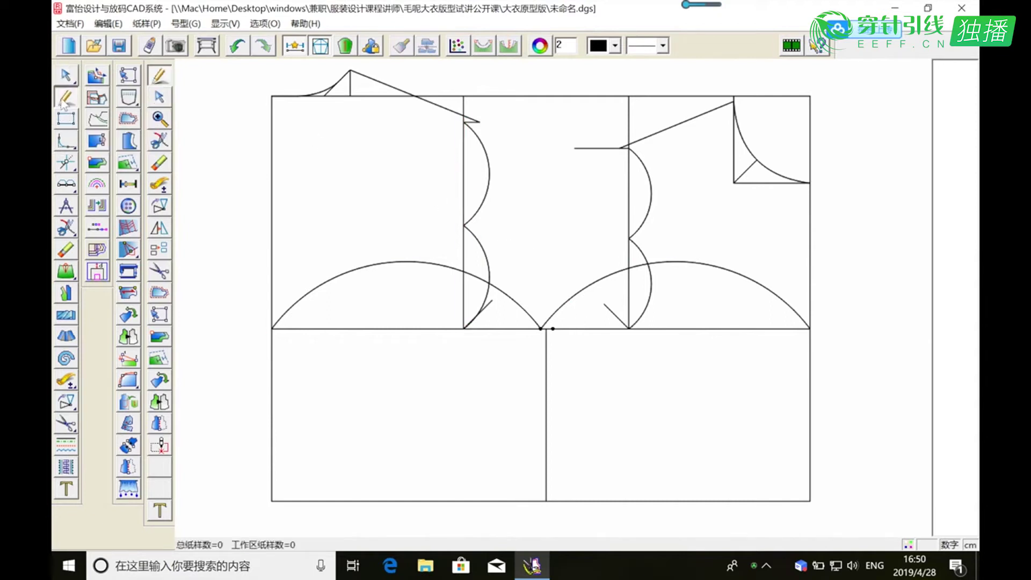
click(480, 122)
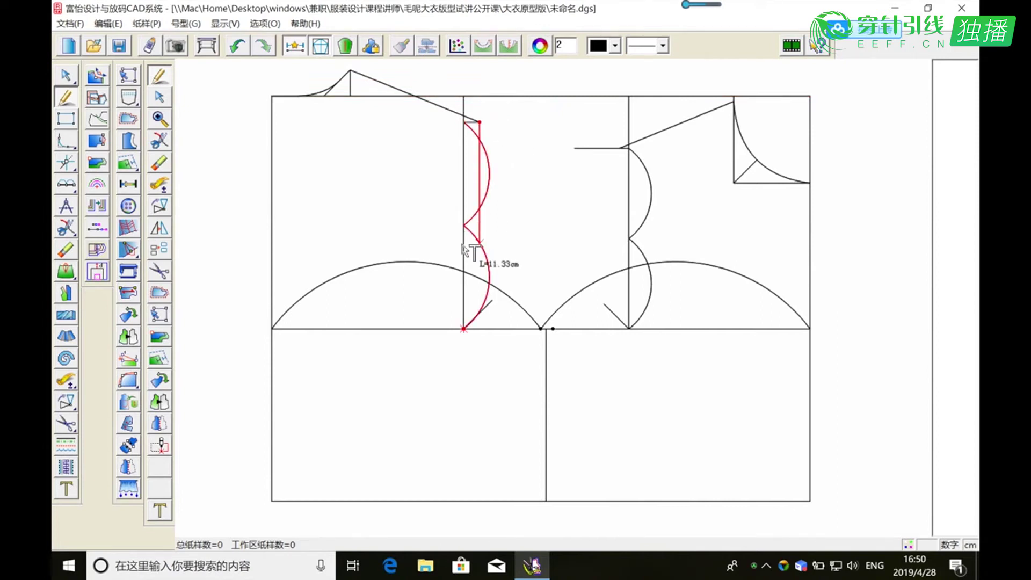
click(463, 225)
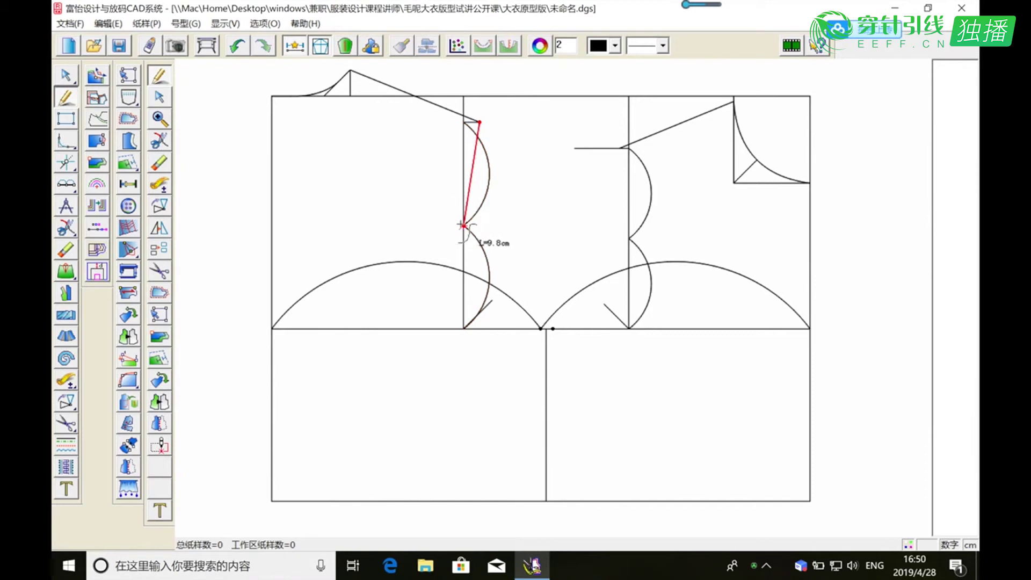
click(492, 300)
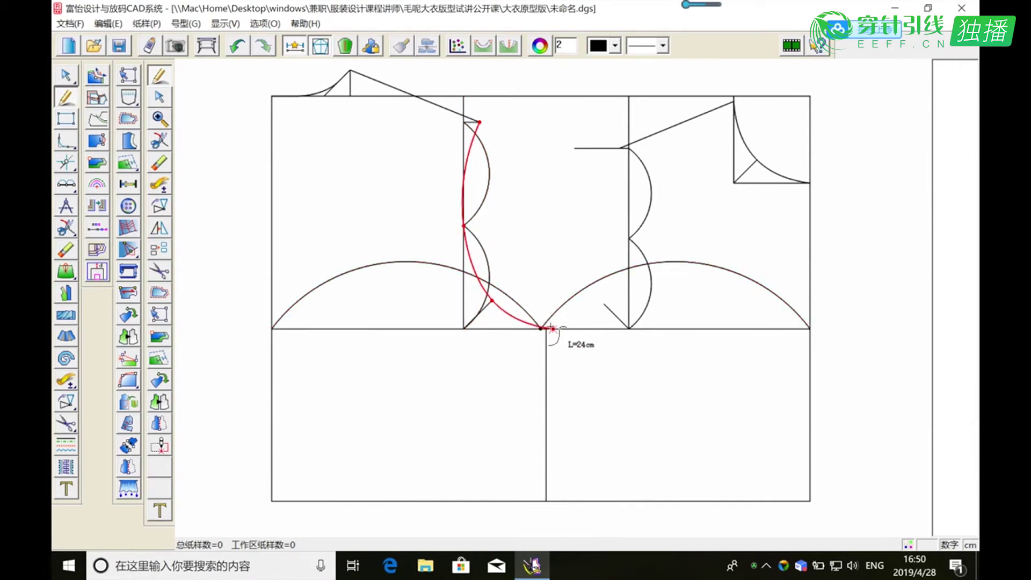
click(550, 327)
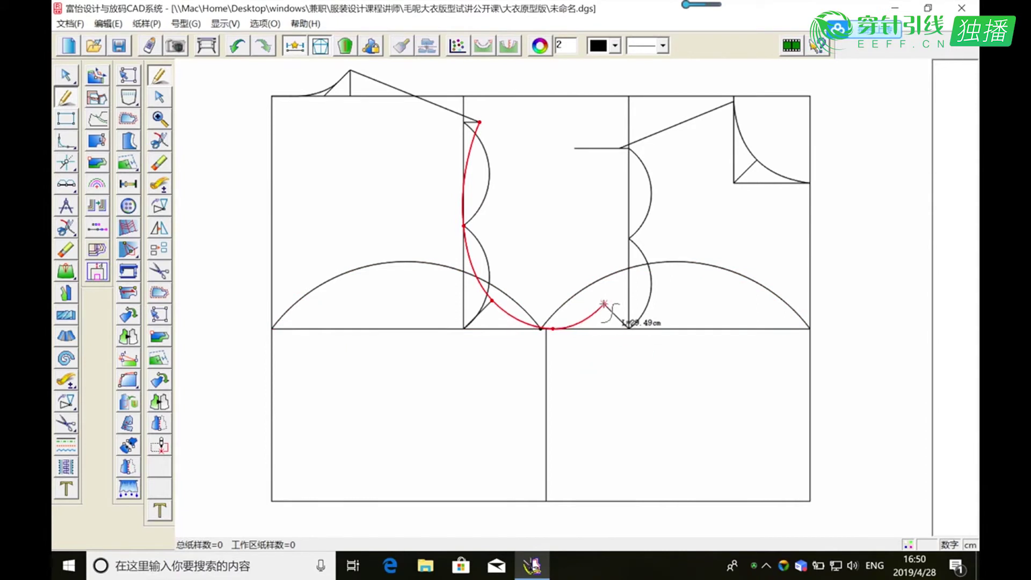
click(604, 304)
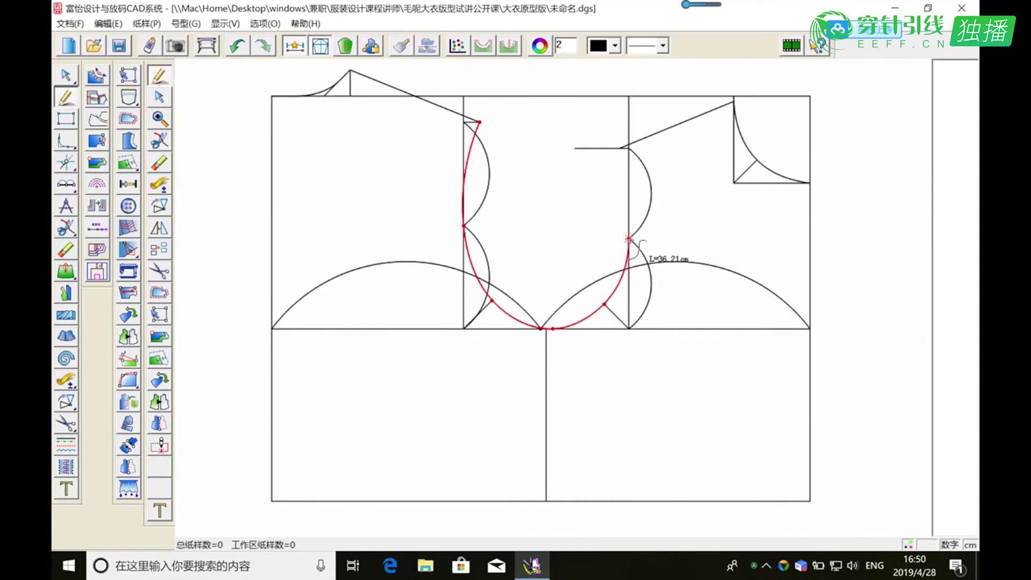
click(627, 238)
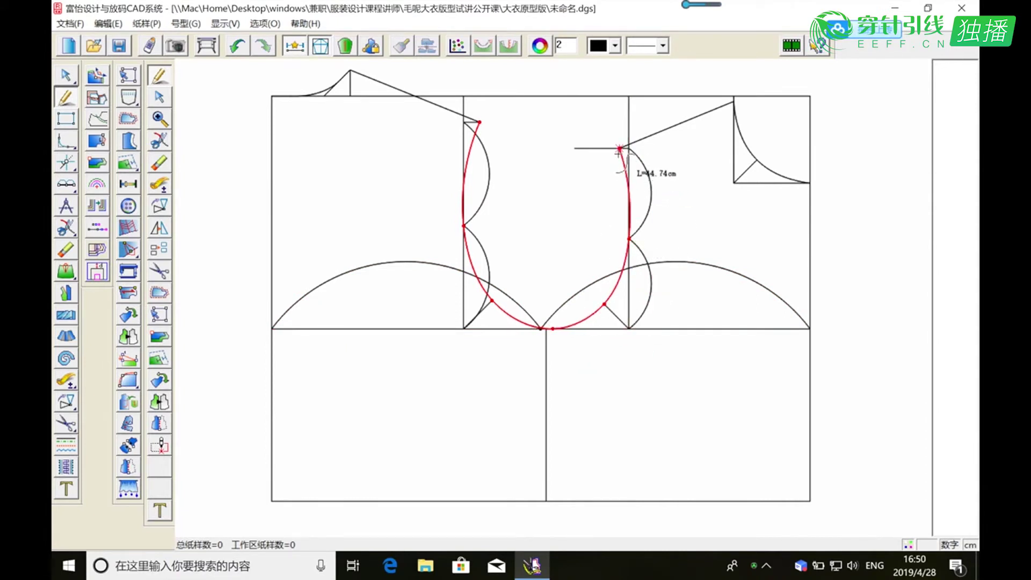
click(620, 148)
right_click(508, 121)
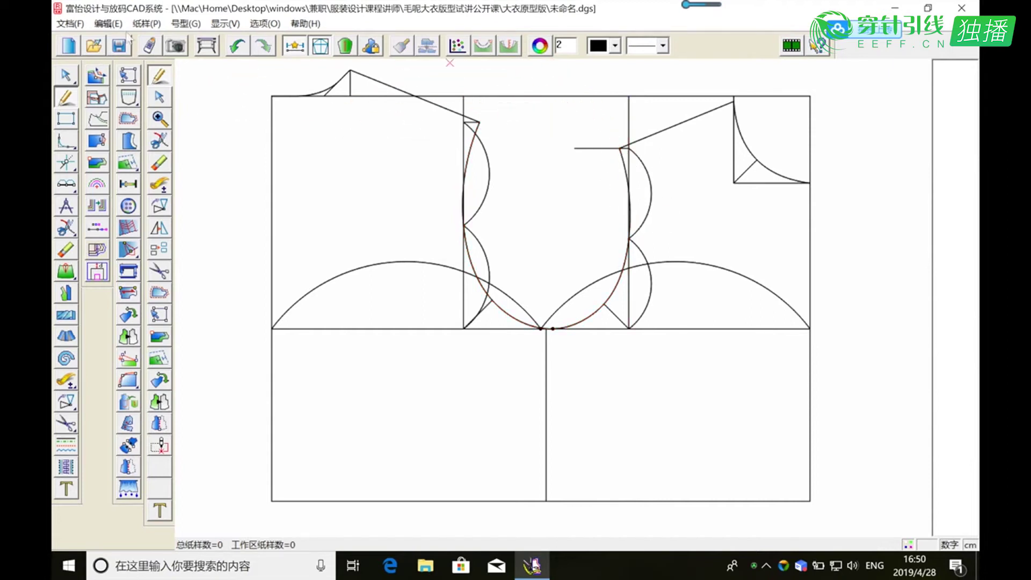
Reshape the back armhole curve just above the back width line's midpoint so it stays on the armhole side of that line.
mouse_move(134, 104)
click(159, 118)
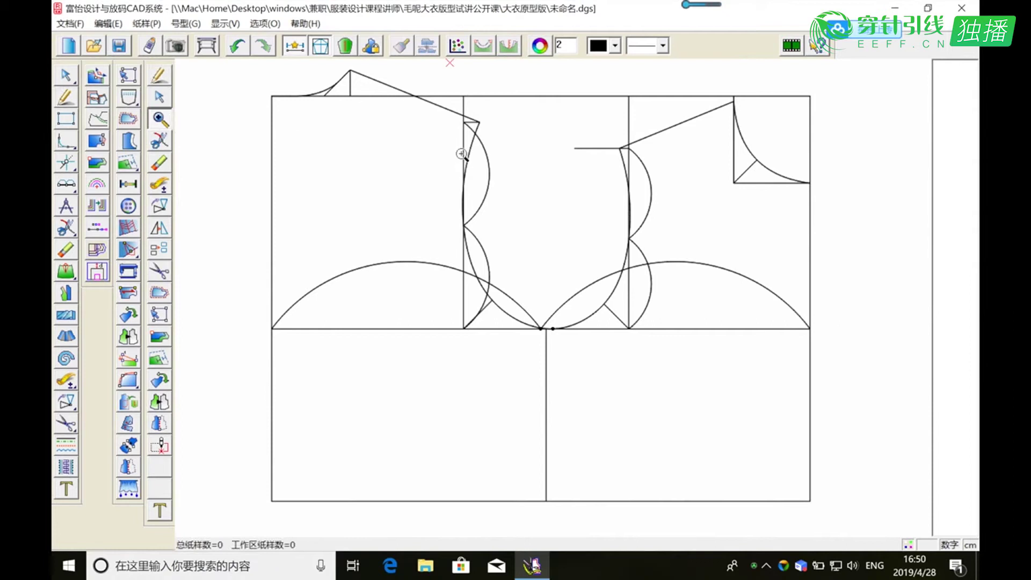
drag(452, 111, 682, 343)
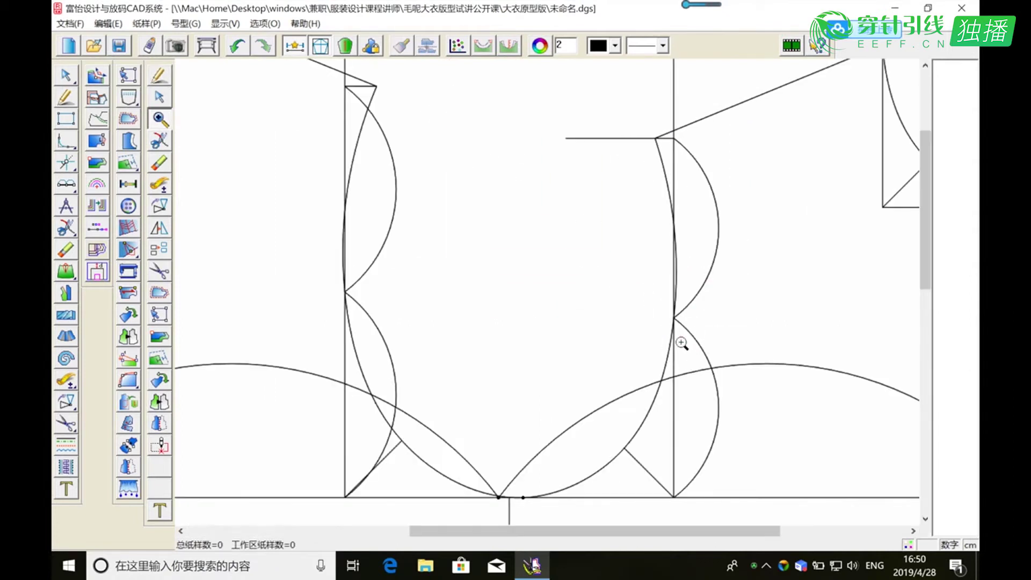
drag(295, 168, 458, 328)
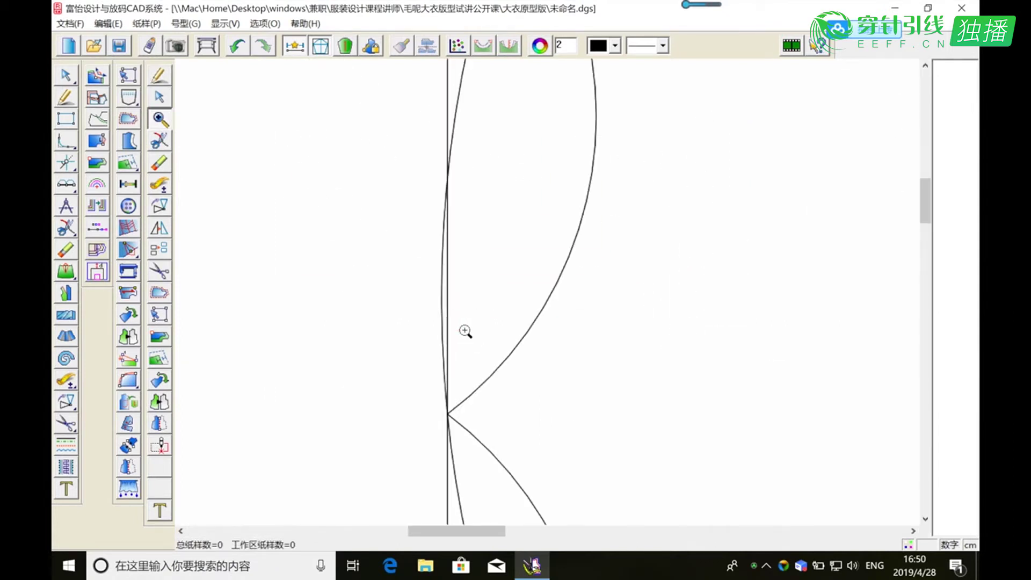
click(65, 77)
click(65, 77)
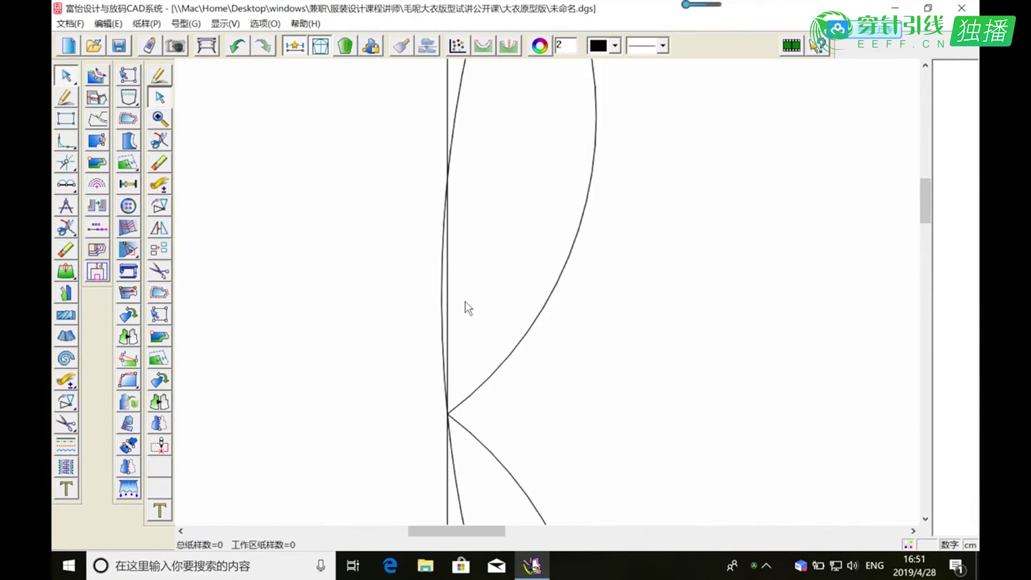
click(448, 338)
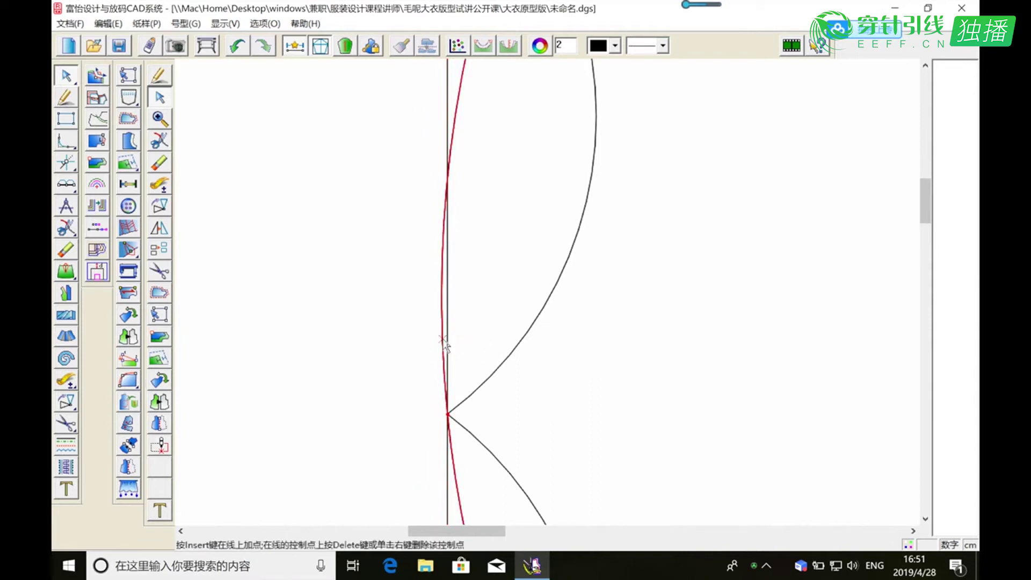
click(448, 342)
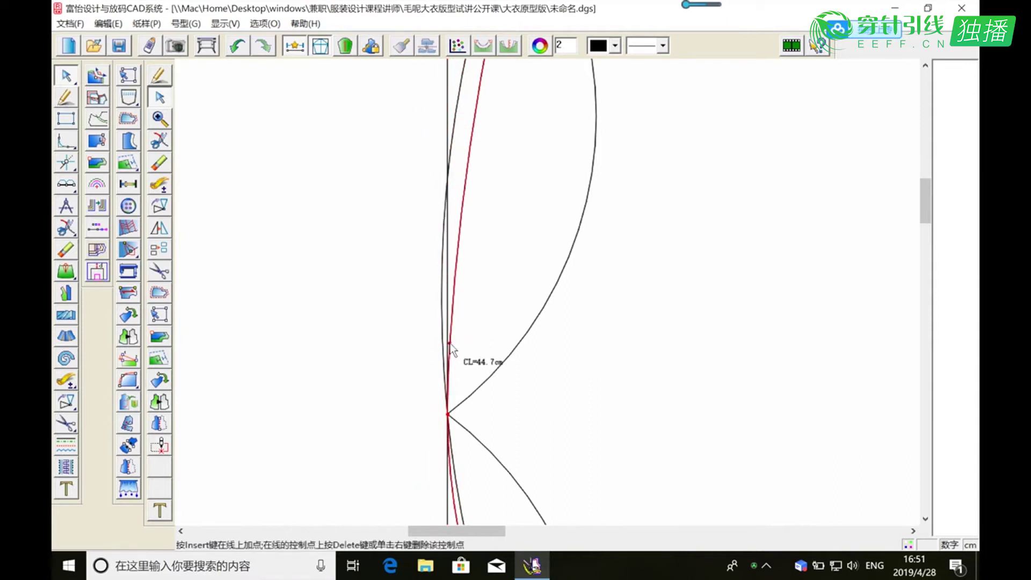
right_click(451, 344)
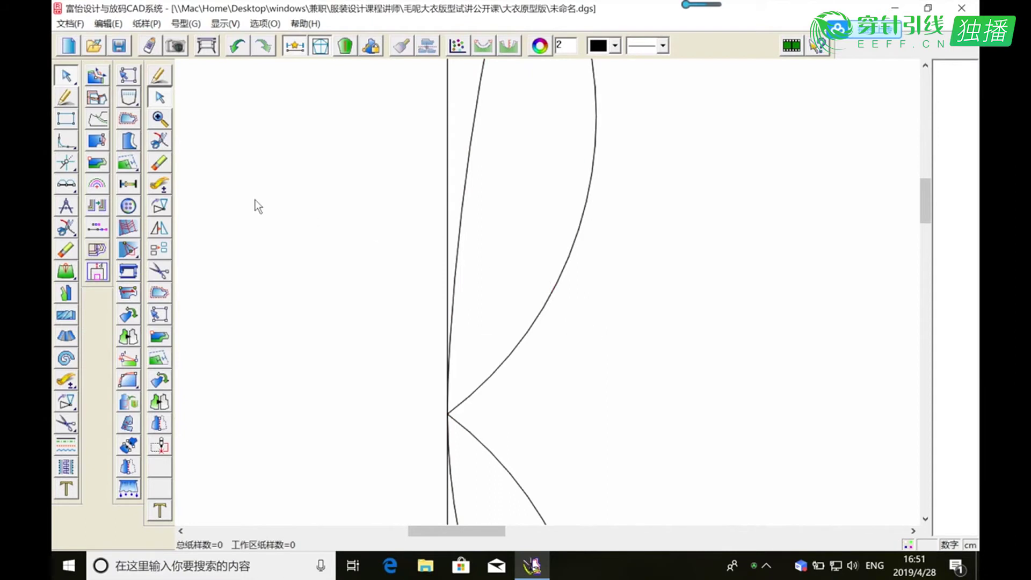
Reshape the front armhole curve just above the front width line's midpoint so it stays on the armhole side of that line.
click(159, 119)
right_click(344, 189)
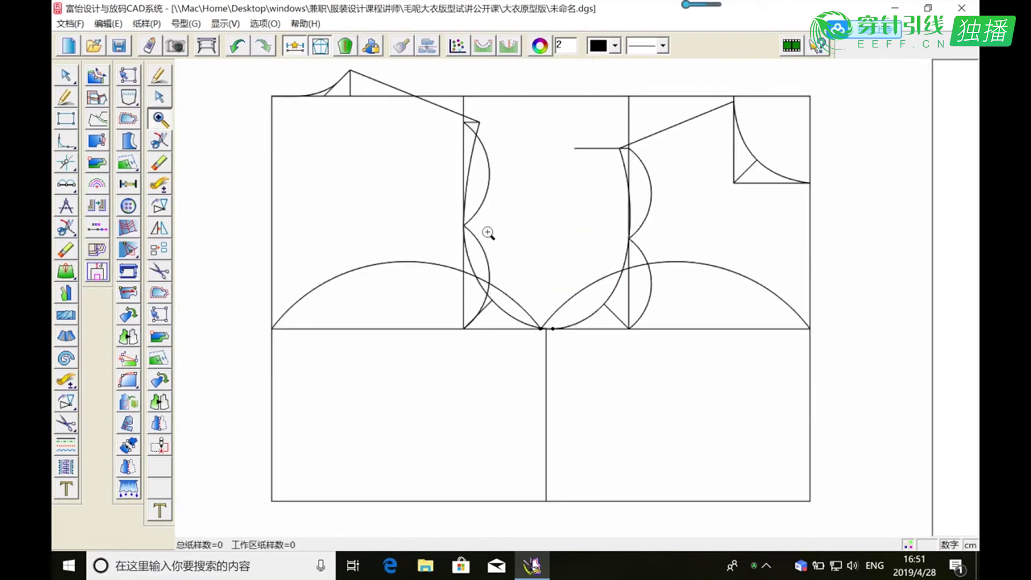
drag(674, 205, 596, 290)
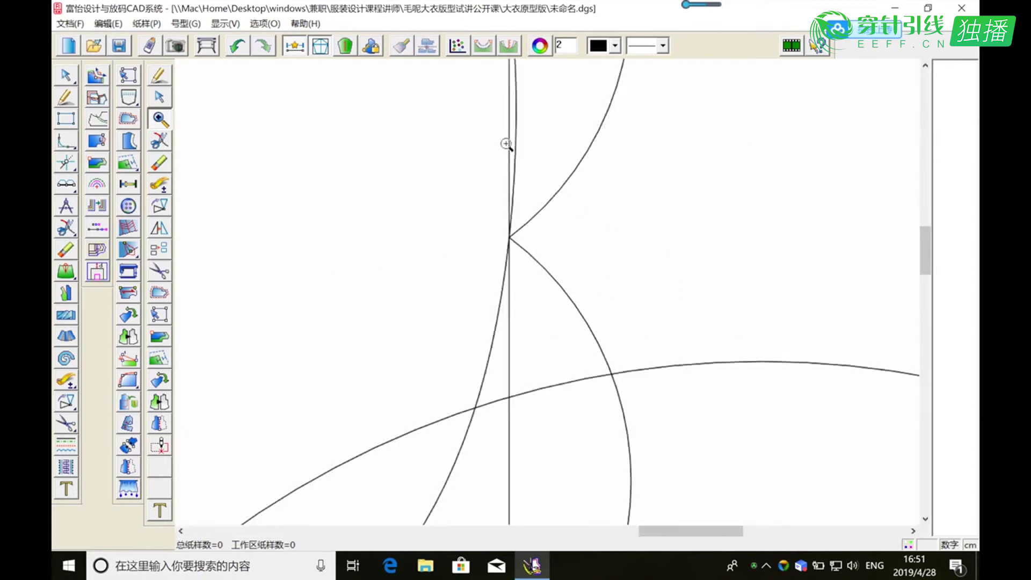
scroll(475, 222, up, 3)
click(65, 75)
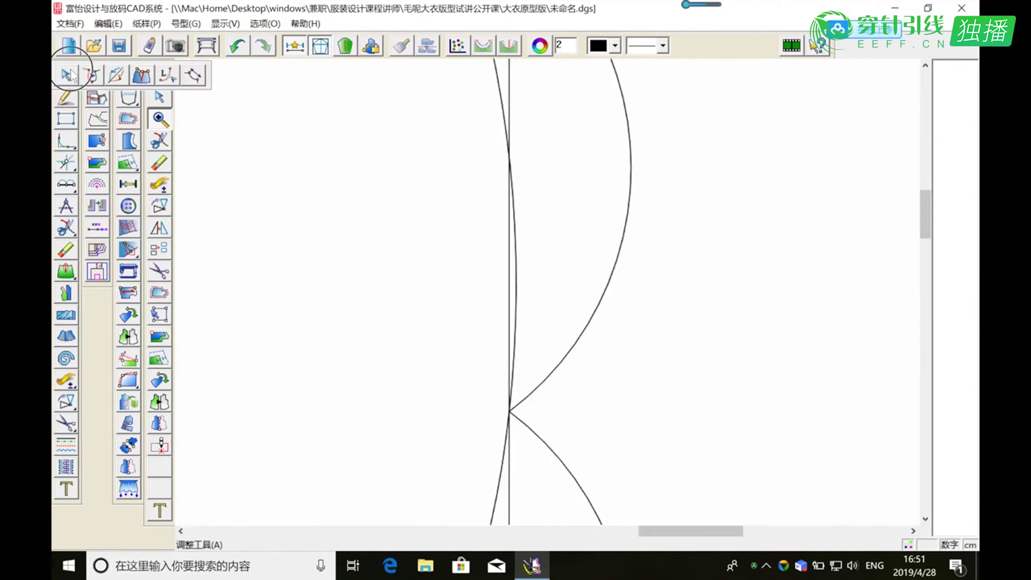
click(515, 361)
click(514, 361)
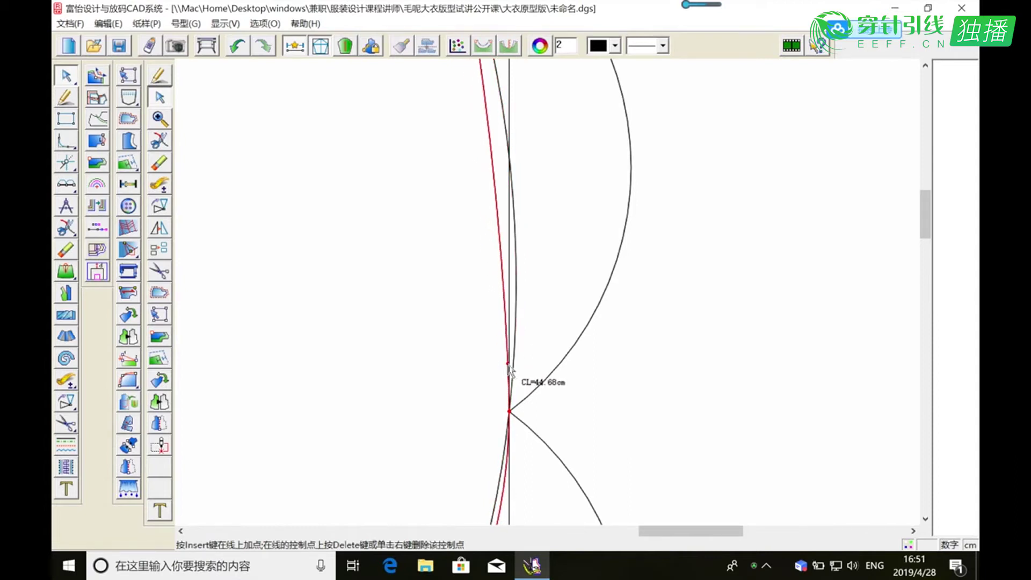
click(509, 369)
right_click(510, 370)
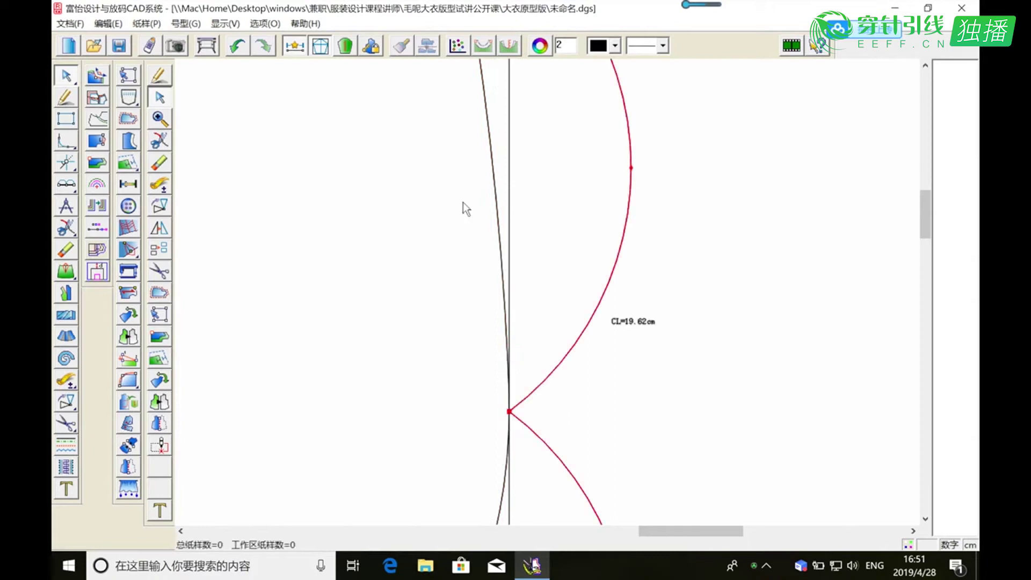
Smooth the bottom of the armhole curve so it touches the chest line only at the offset chest-line point.
click(159, 118)
right_click(398, 260)
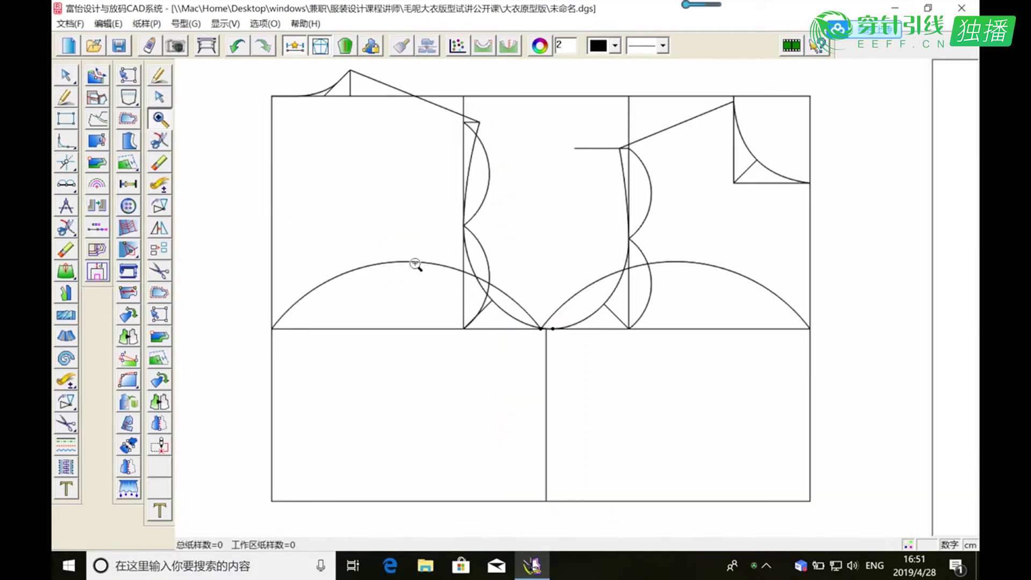
drag(522, 307, 589, 350)
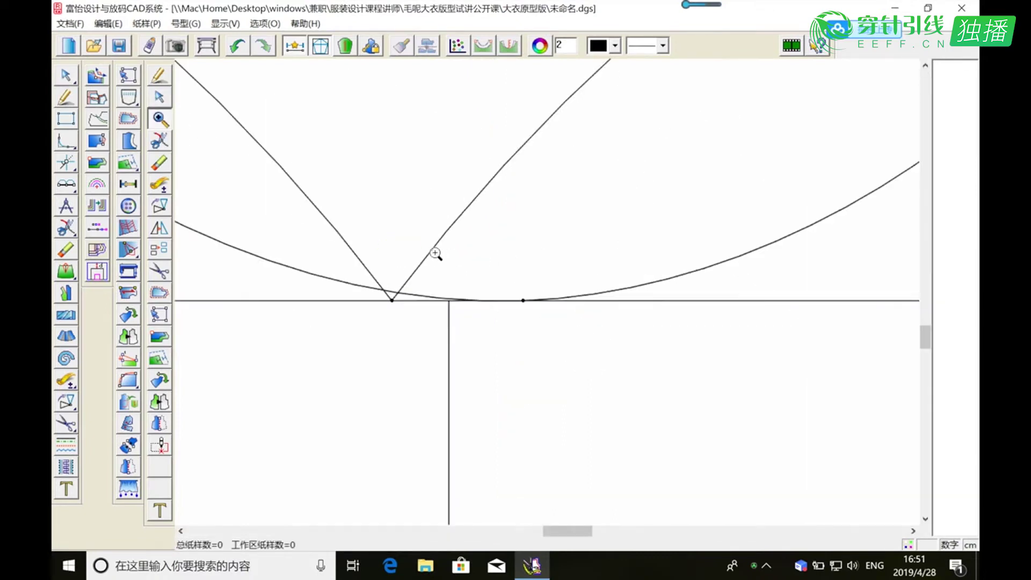
drag(426, 244, 613, 351)
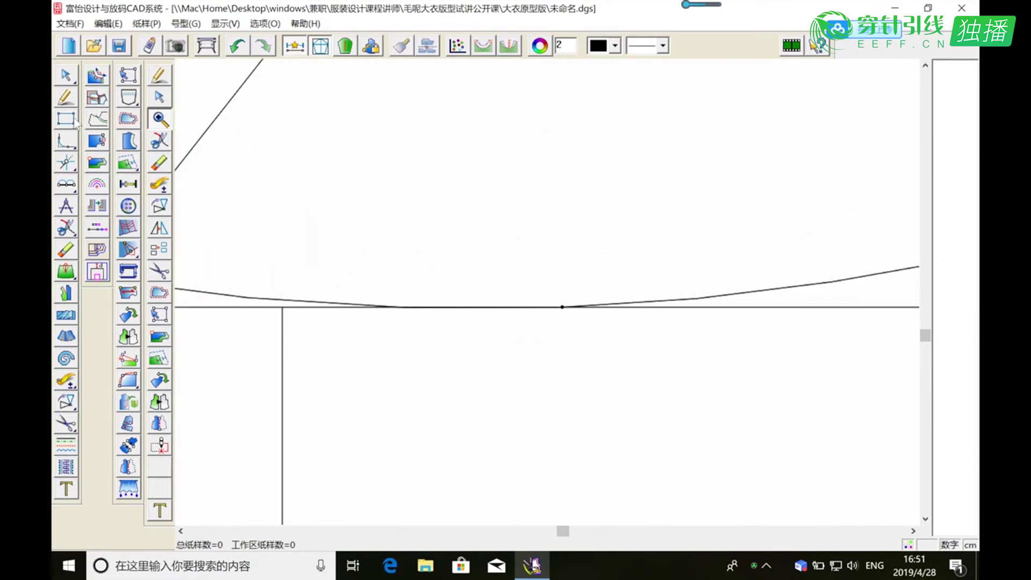
click(66, 75)
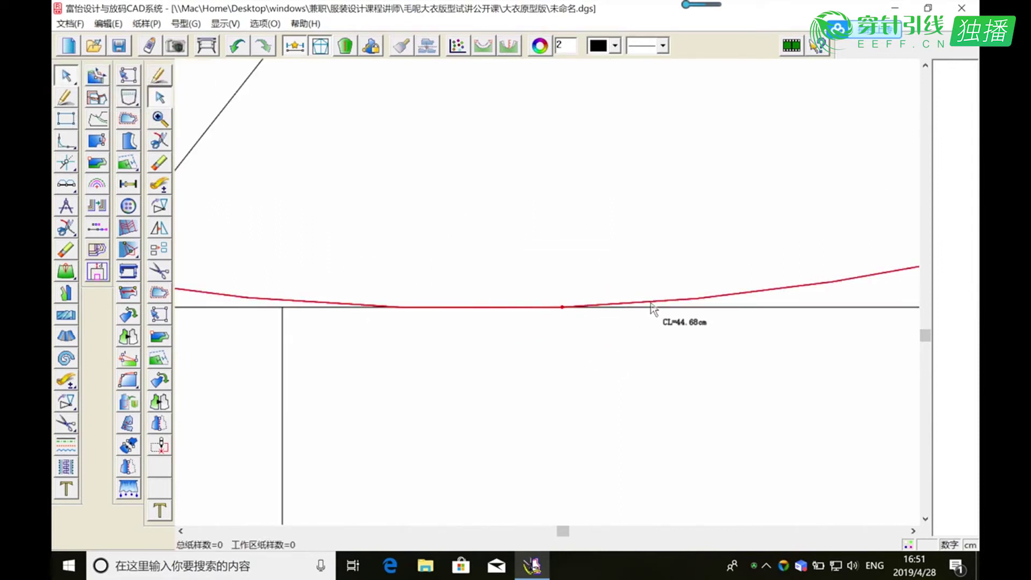
click(376, 307)
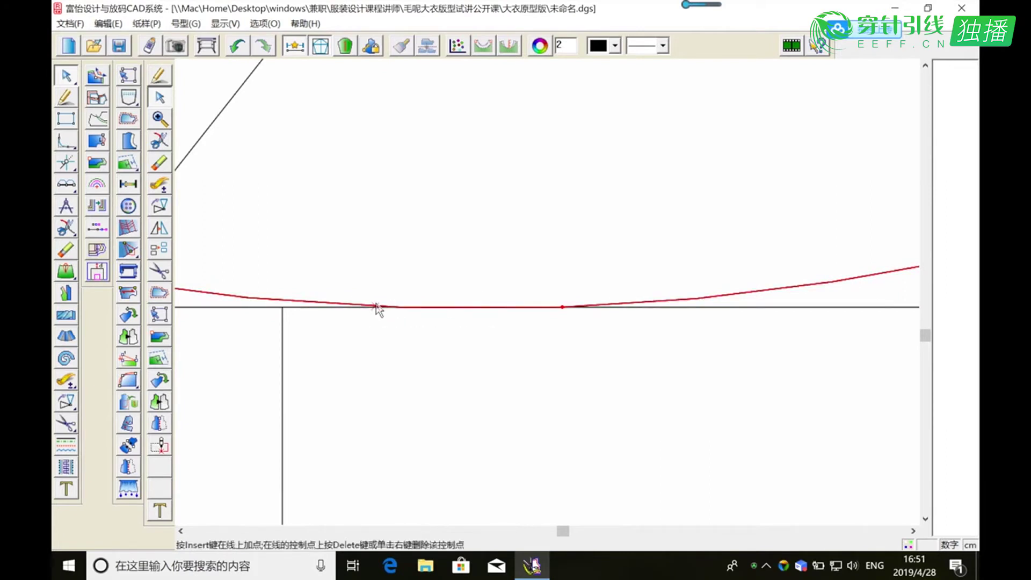
right_click(482, 308)
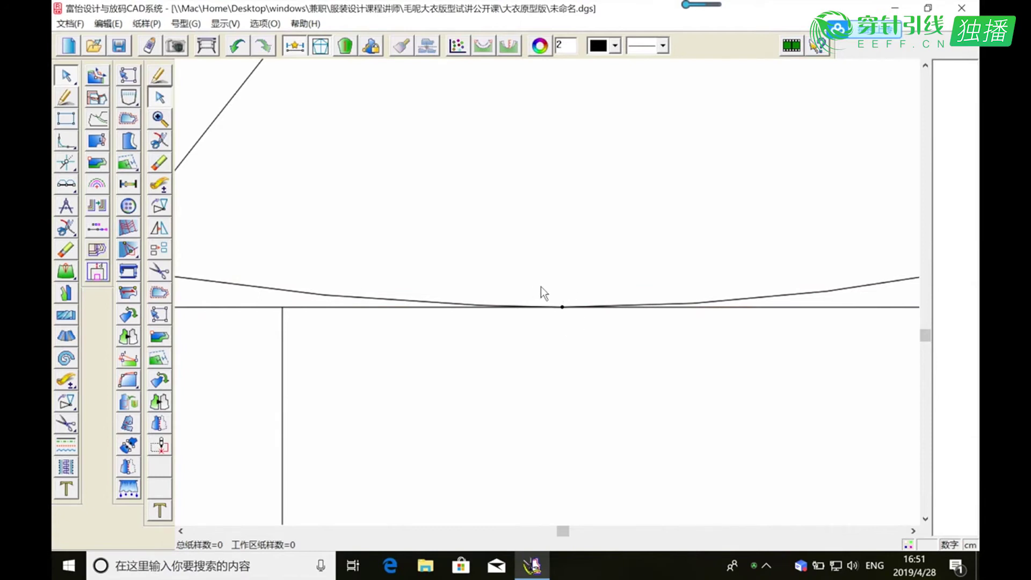
click(159, 119)
right_click(497, 266)
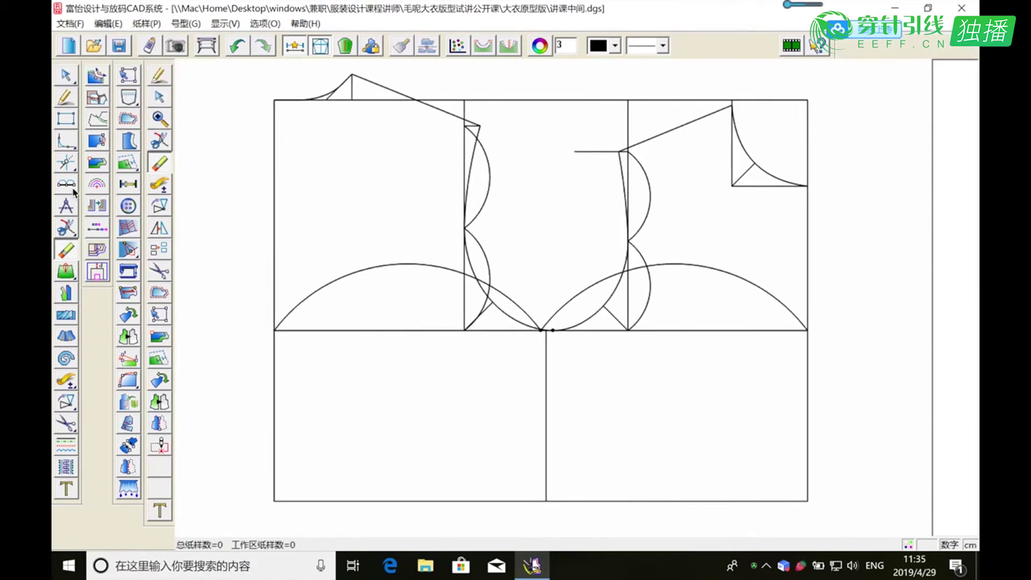
Divide the back shoulder line into three equal parts from the neck point to the shoulder point.
click(67, 184)
click(352, 74)
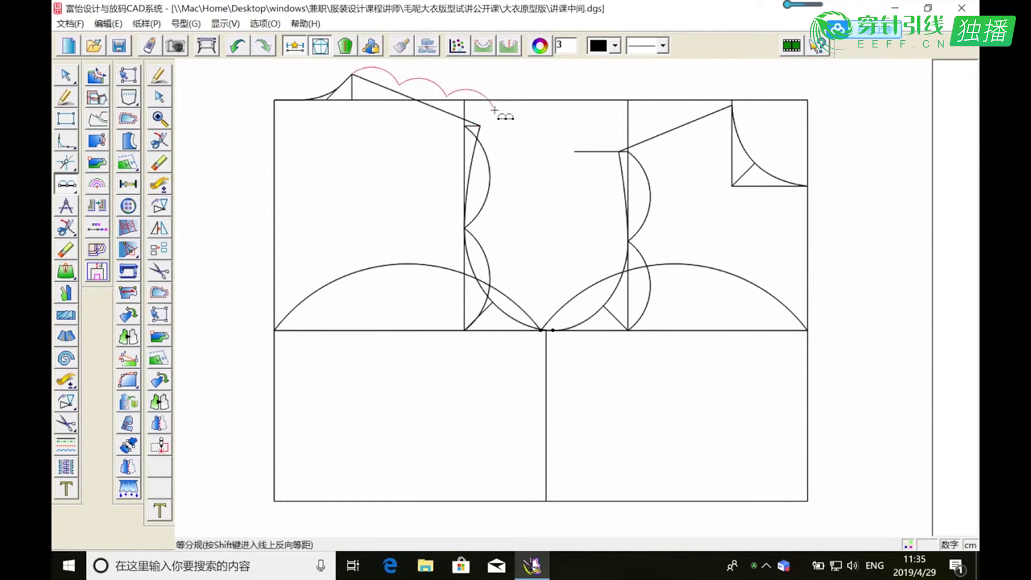
click(479, 125)
right_click(387, 119)
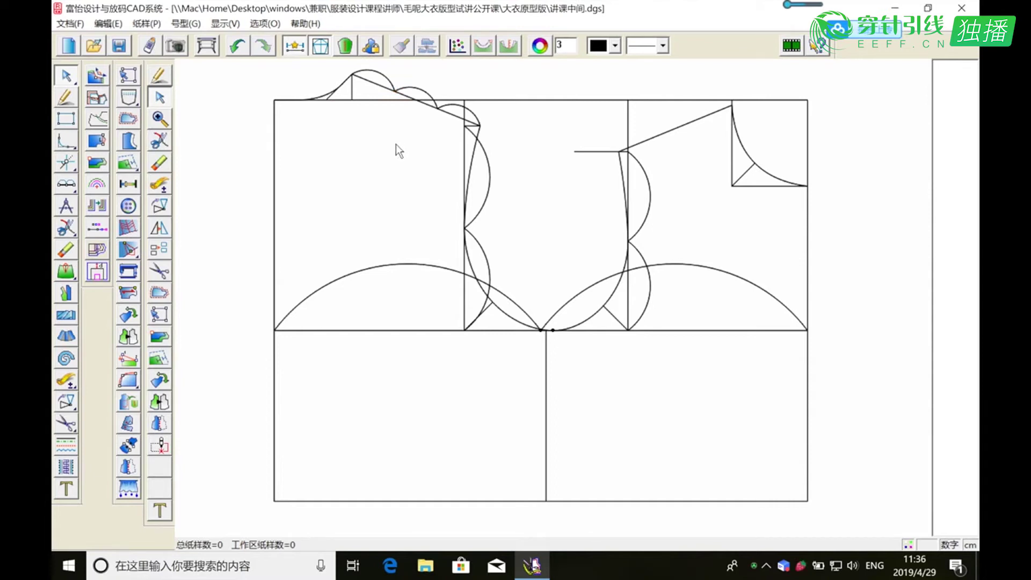
click(371, 84)
Draw a 6.54 cm vertical guide down from the shoulder line's first third point and a 1 cm horizontal line from its end toward the centre back.
click(66, 97)
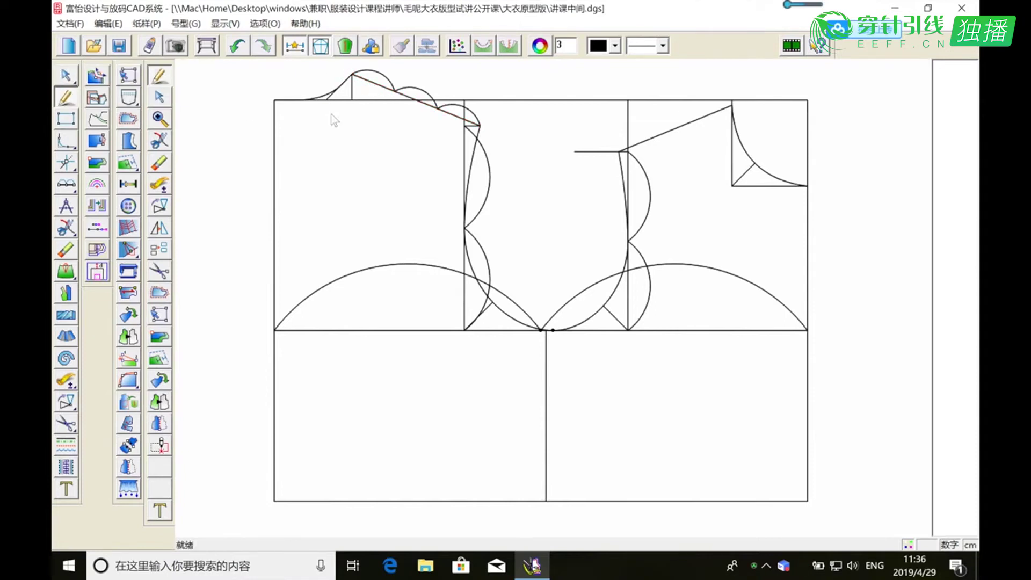
click(395, 91)
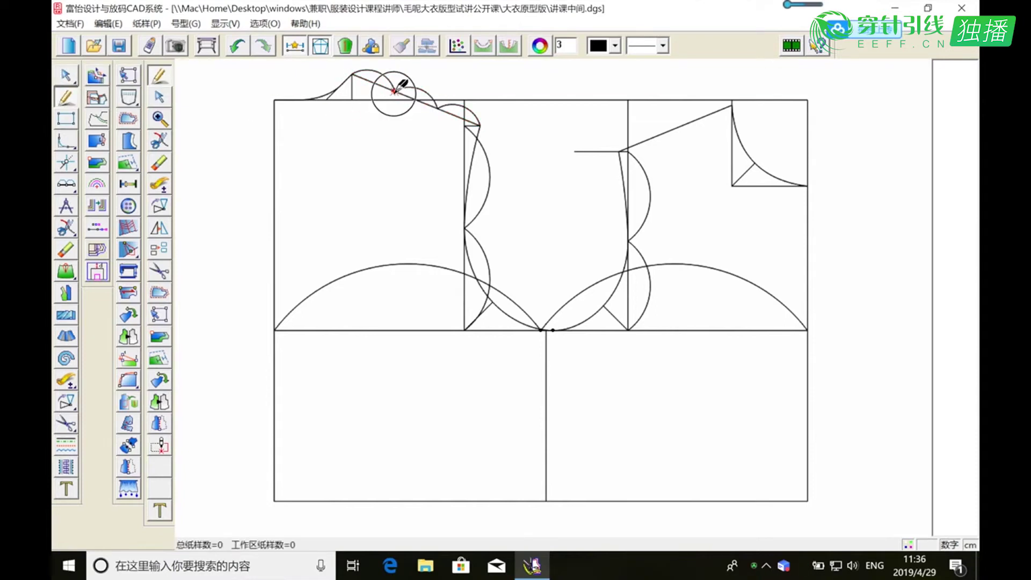
click(395, 165)
text(6.54)
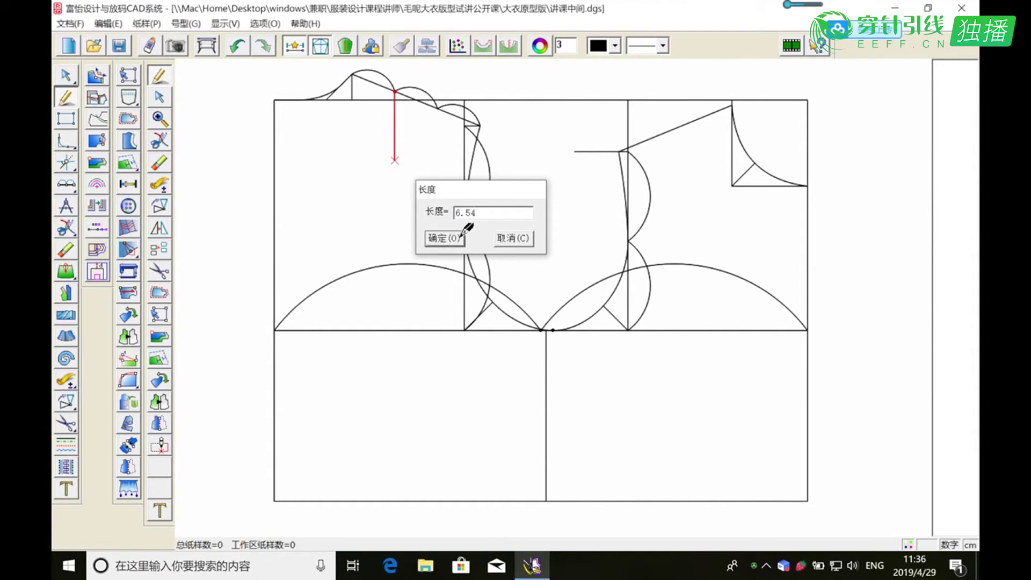
click(460, 239)
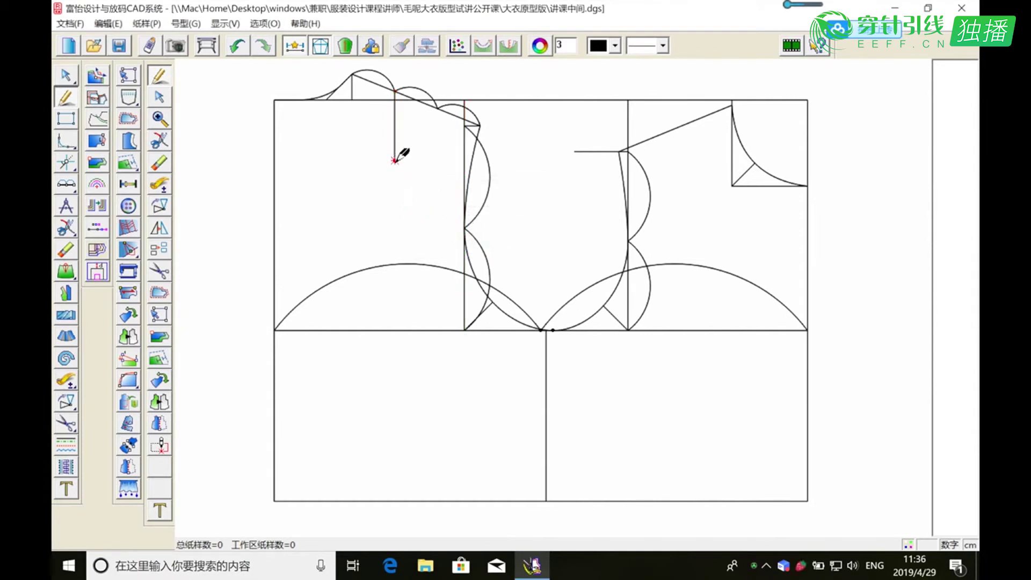
click(370, 160)
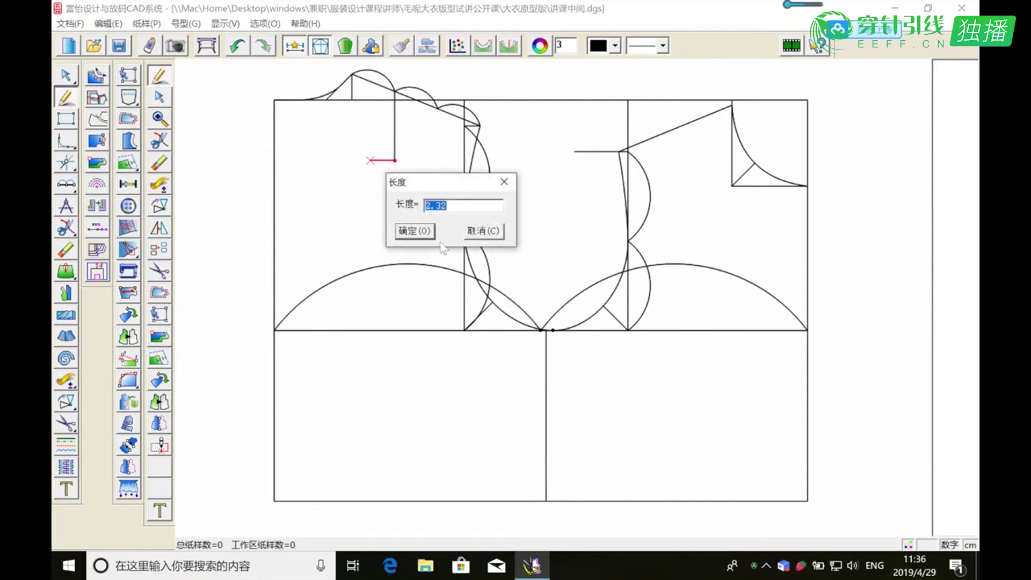
text(1)
click(427, 231)
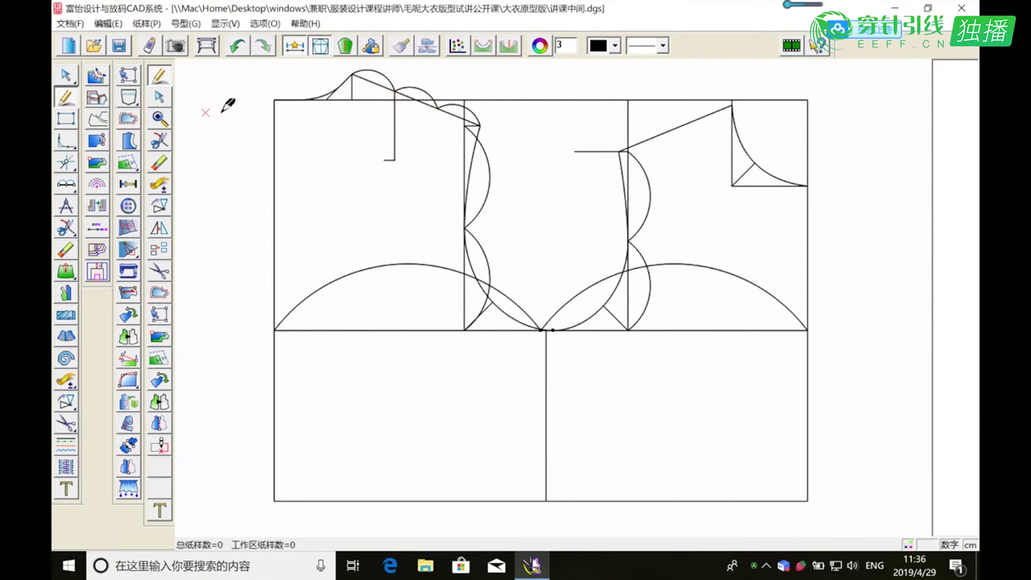
Mark a point on the back shoulder line 1.5 cm from the first third point toward the shoulder point.
click(166, 120)
drag(340, 66, 470, 131)
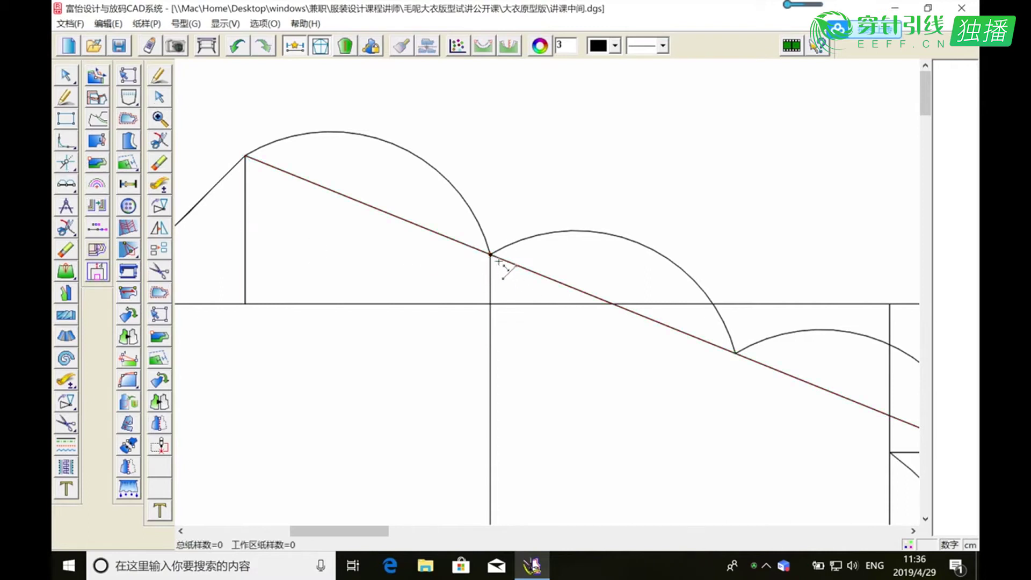
click(527, 269)
key(Return)
click(507, 263)
text(1.5)
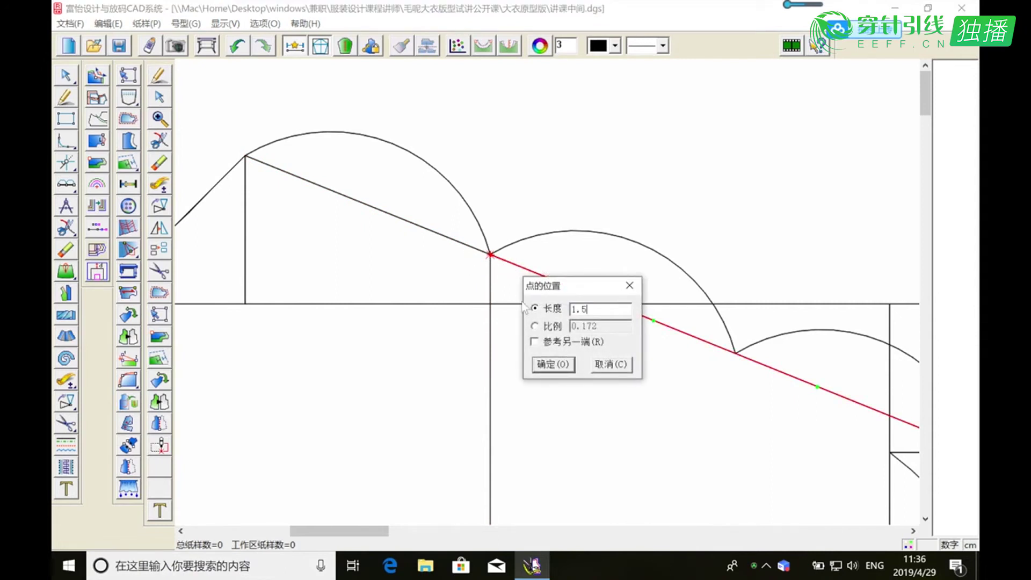
click(553, 364)
click(159, 119)
right_click(449, 224)
Draw both back shoulder dart legs from the first third point and the 1.5 cm mark to the end of the 1 cm guide.
click(66, 97)
click(395, 91)
click(384, 160)
right_click(383, 160)
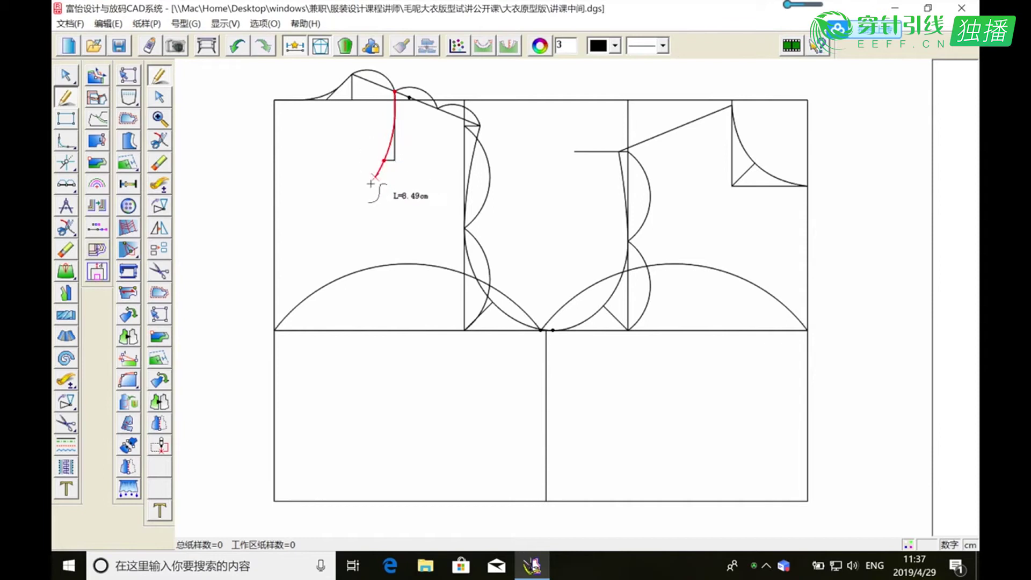
click(409, 98)
click(395, 160)
right_click(341, 172)
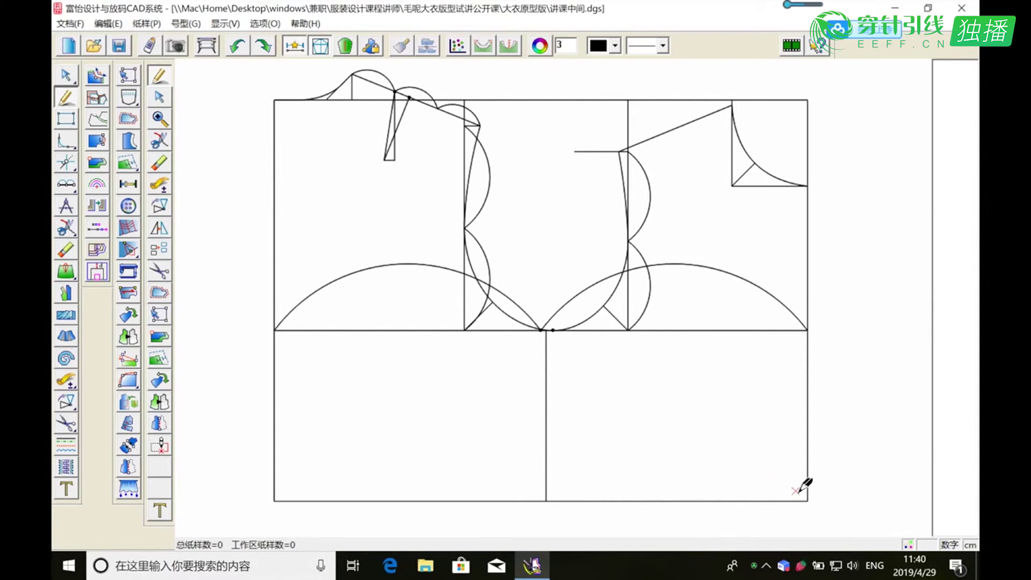
click(275, 500)
click(807, 368)
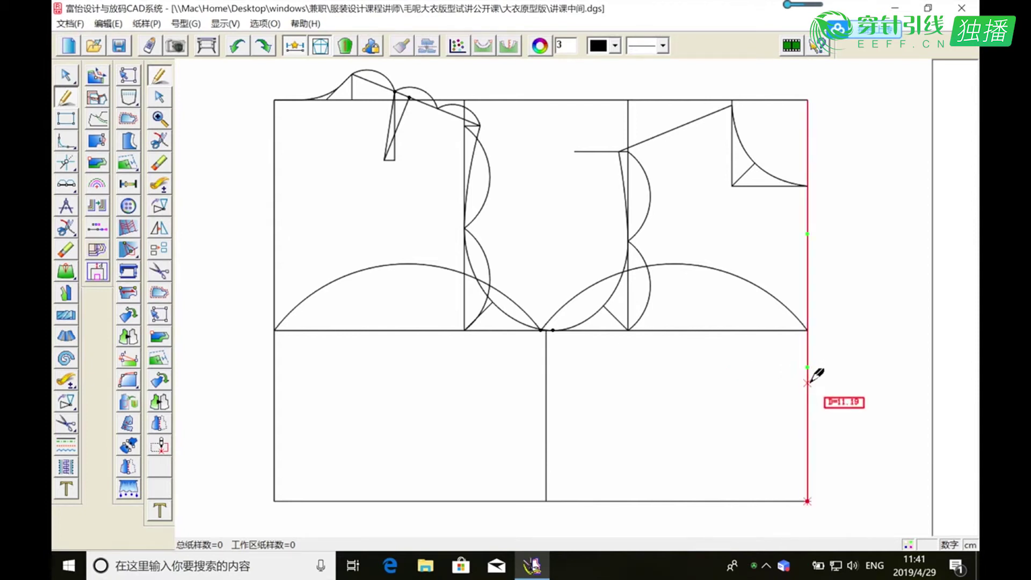
right_click(817, 385)
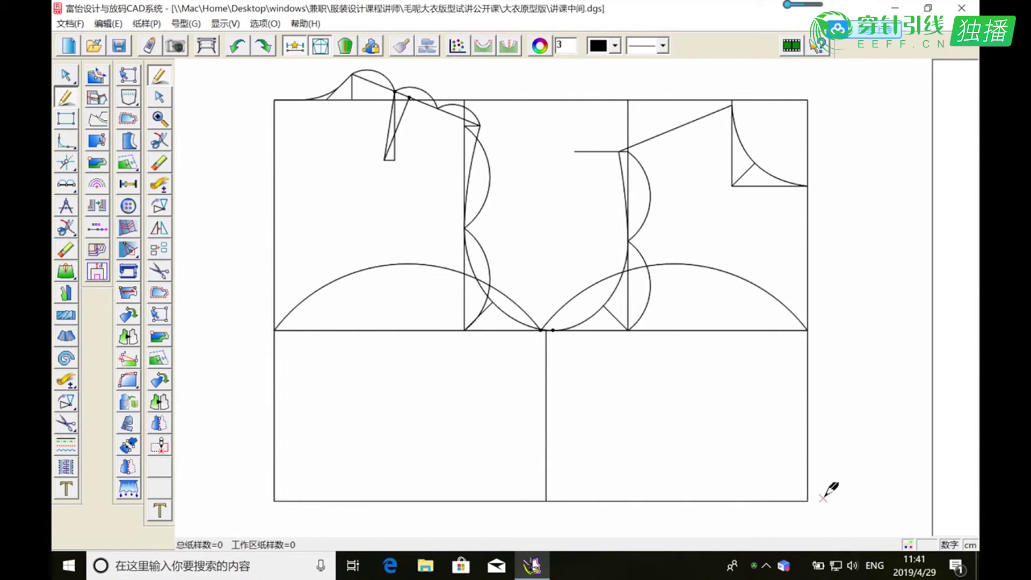
Measure the front neck depth along the centre front from the frame's upper corner to the front neck point.
click(159, 184)
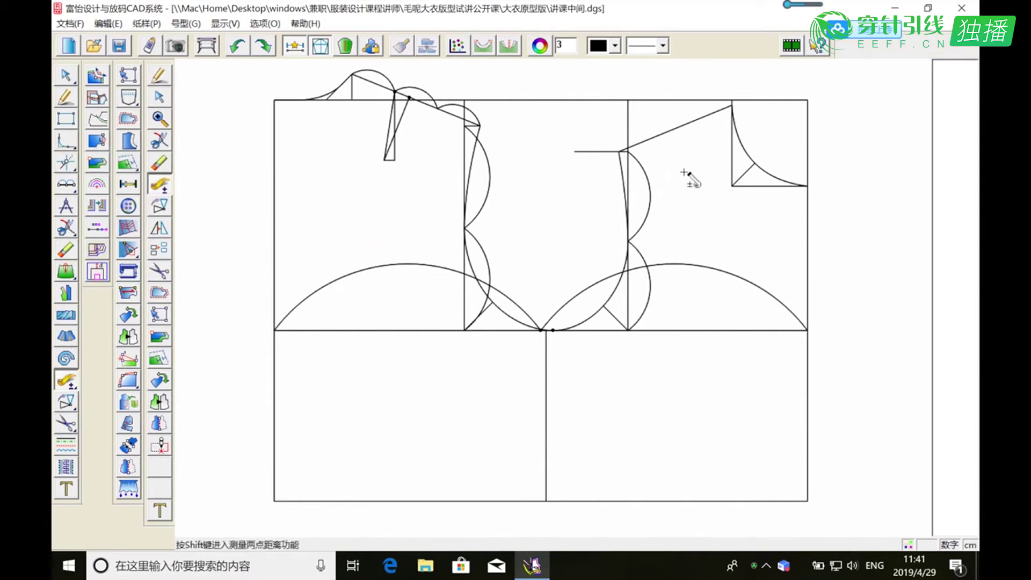
shift+click(808, 101)
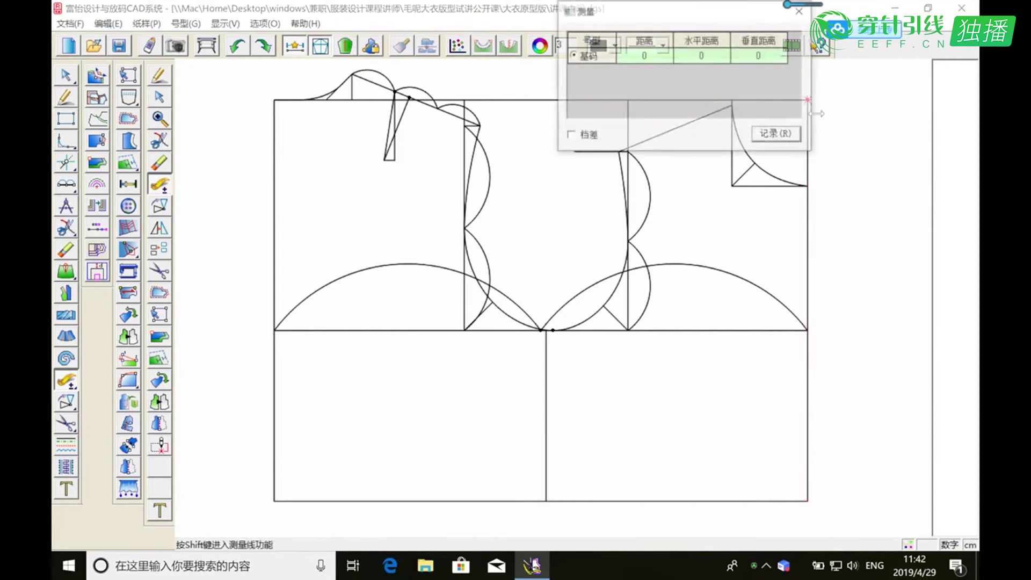
click(807, 185)
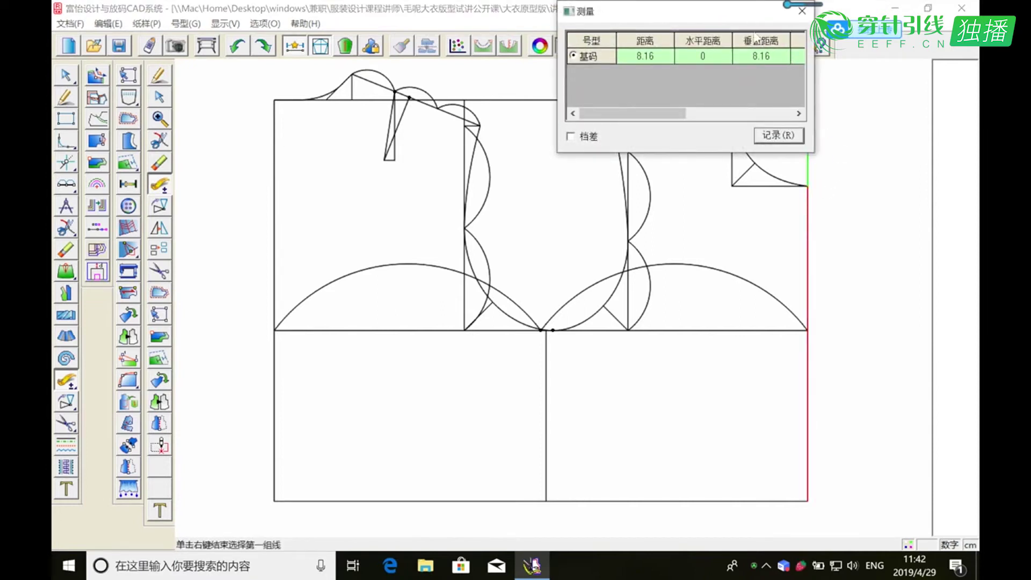
drag(734, 12, 707, 81)
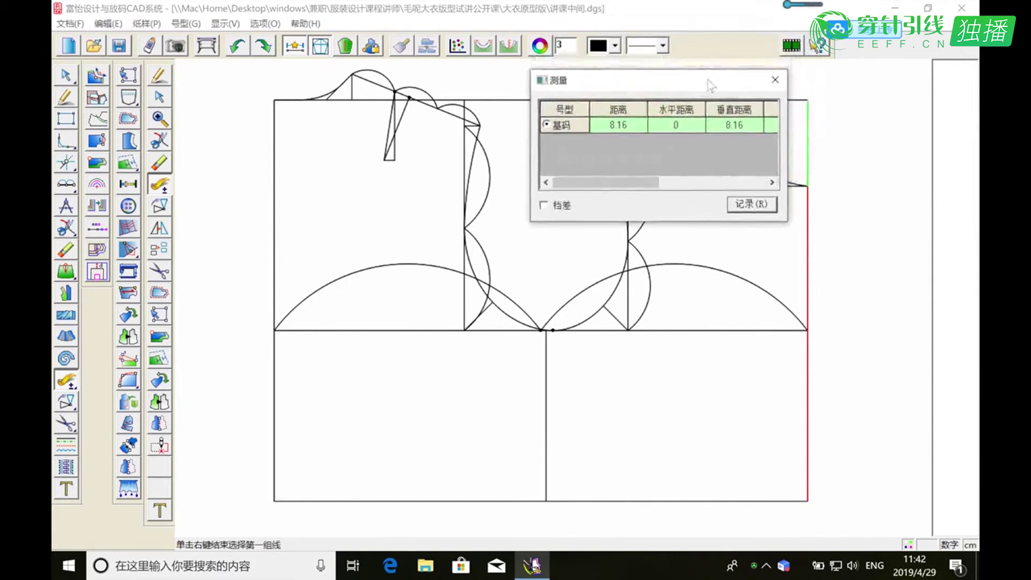
click(776, 82)
Lower the front waistline by 2.72 cm with vertical extensions at the centre front and side line, joined at their ends.
key(f)
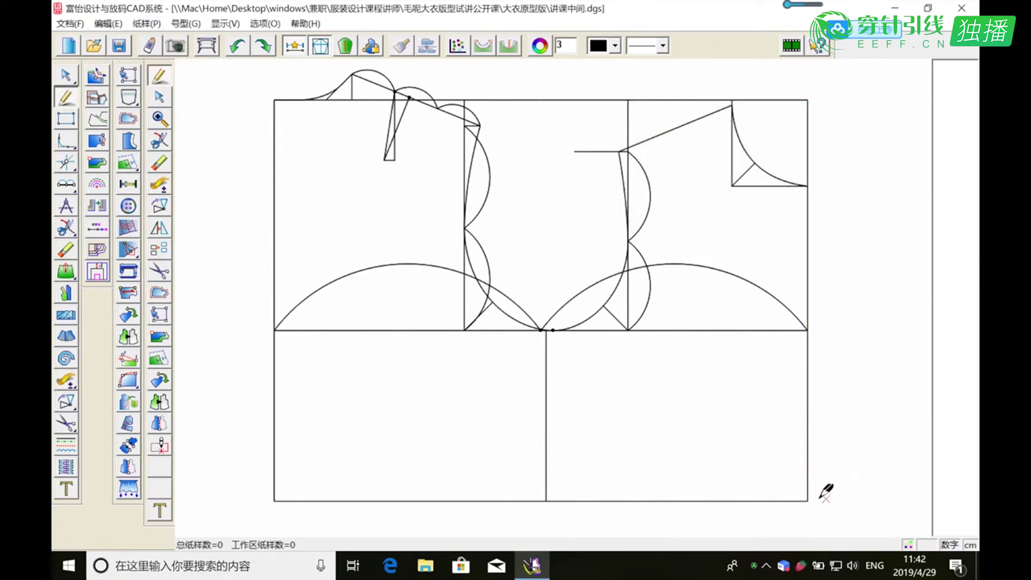
click(807, 502)
click(807, 530)
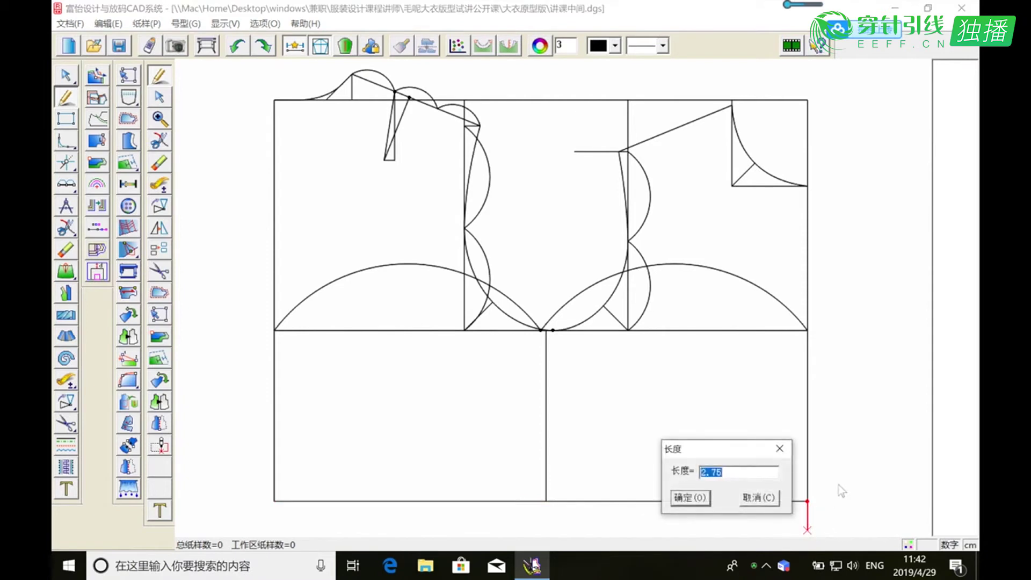
text(2.)
click(690, 497)
click(546, 501)
click(546, 534)
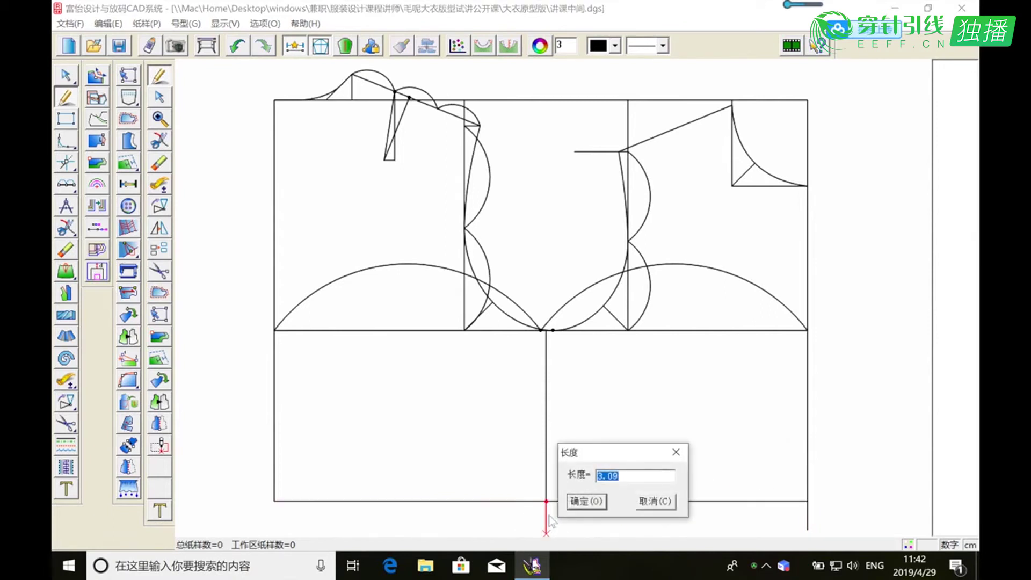
text(2.72)
click(587, 502)
click(546, 530)
click(808, 530)
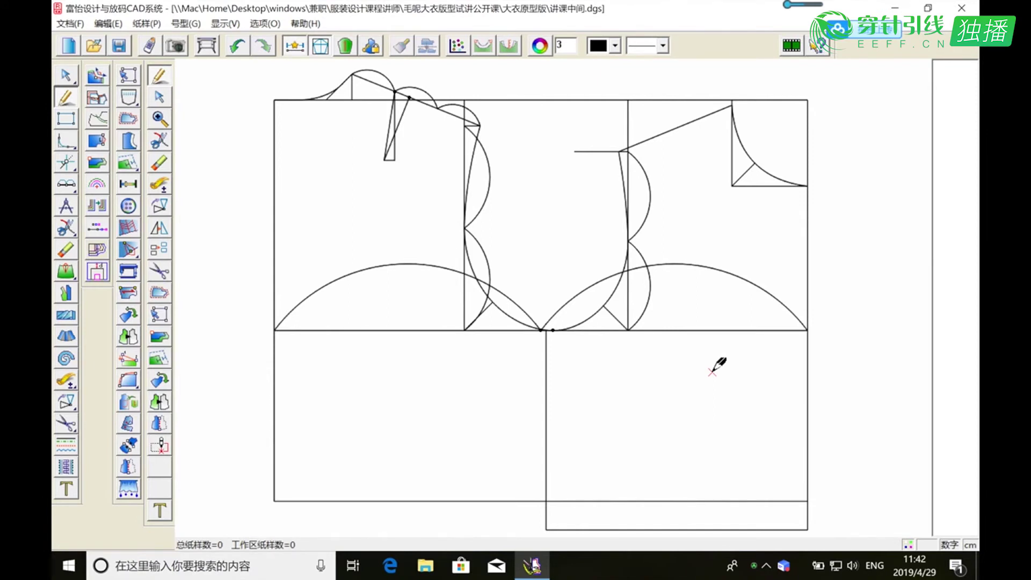
Divide the chest line between the front width line and the centre front into two equal parts.
click(161, 185)
click(328, 282)
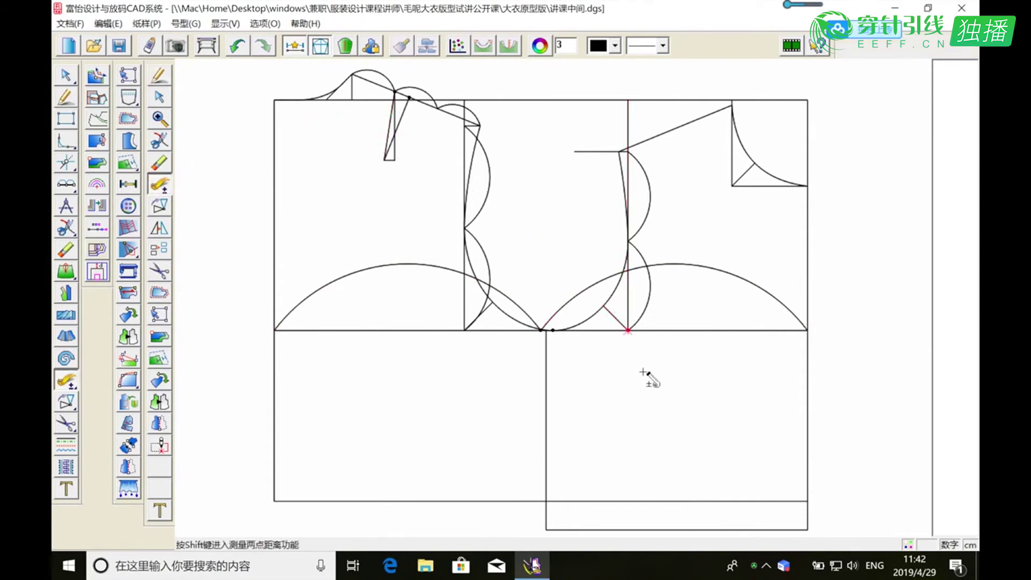
click(66, 183)
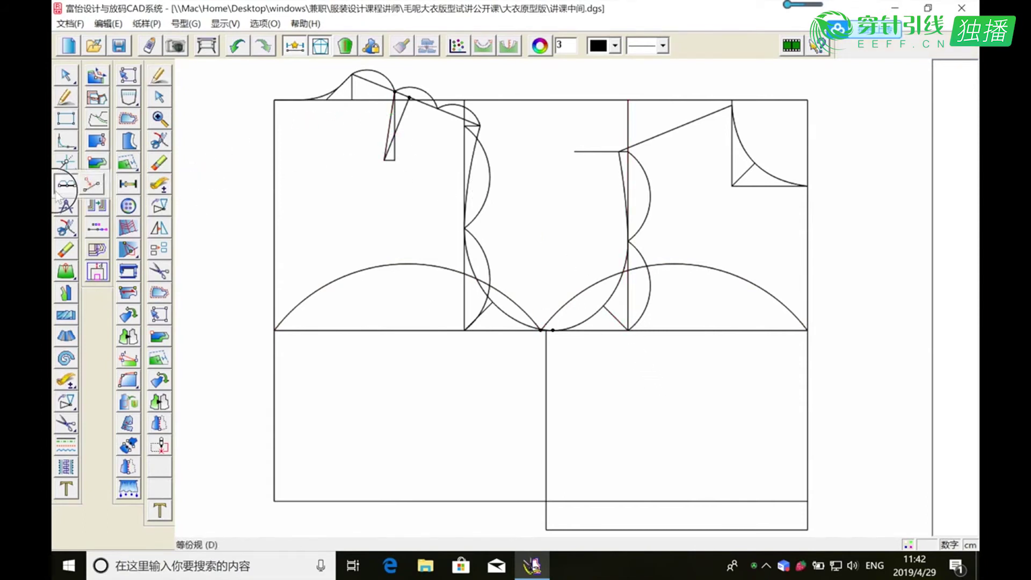
key(2)
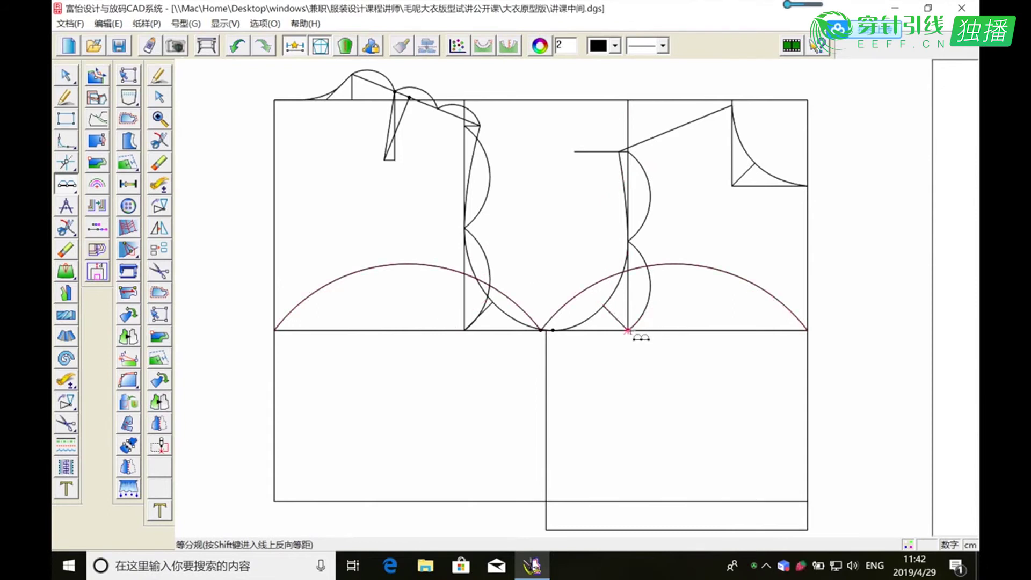
click(627, 330)
click(807, 331)
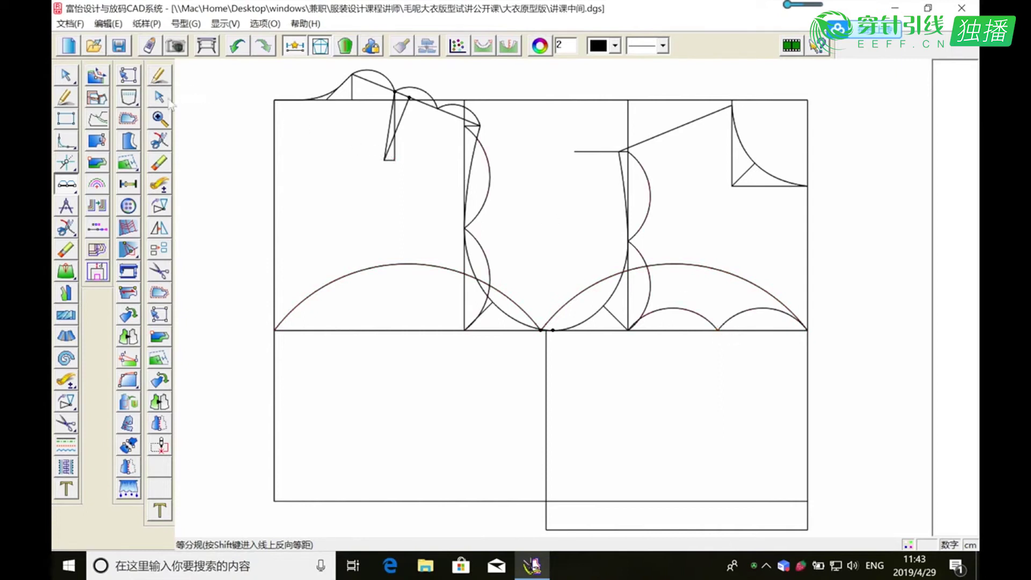
Mark a point on the chest line 0.7 cm from the front division point, toward the side line.
drag(65, 184, 91, 189)
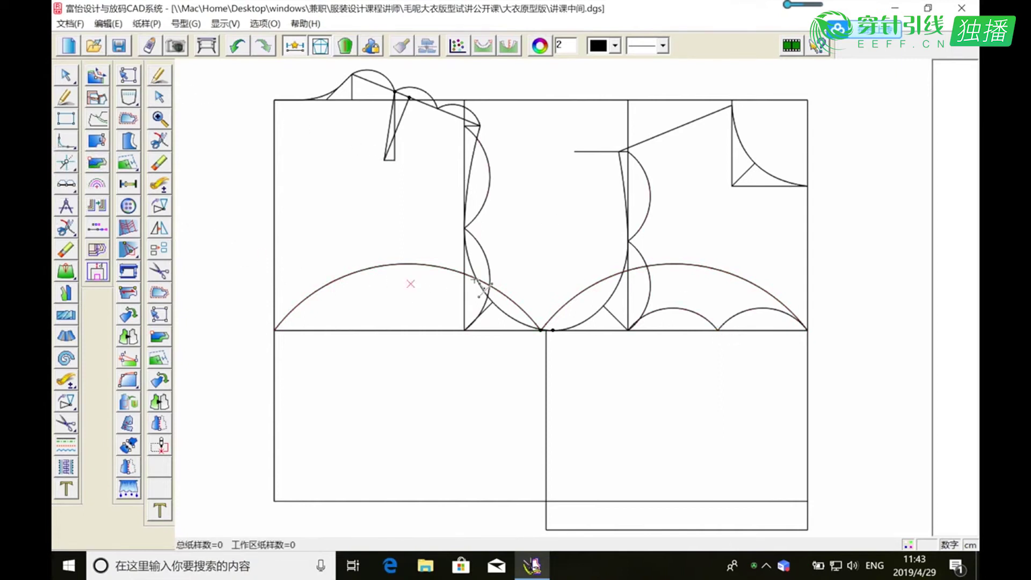
click(716, 331)
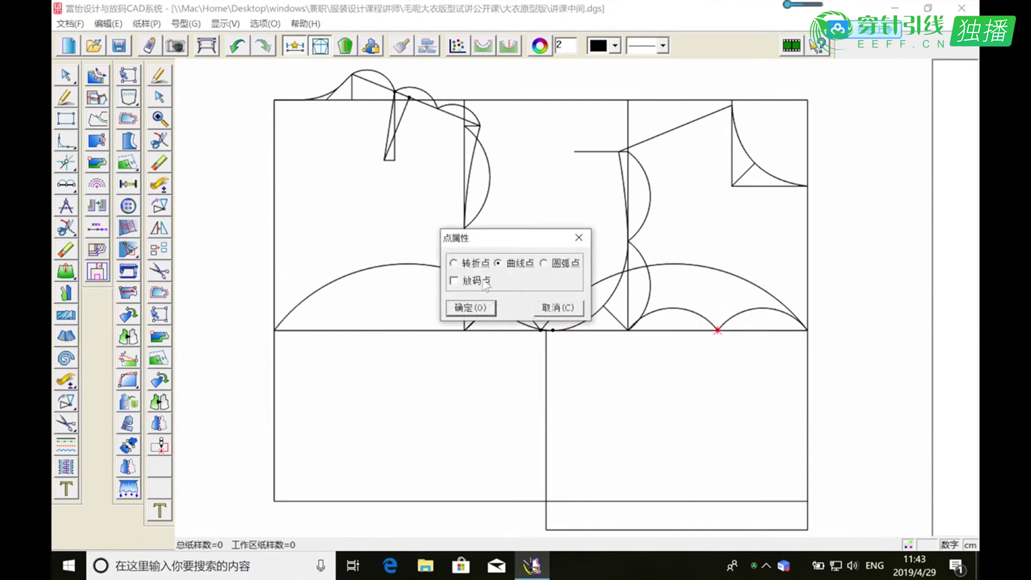
click(471, 308)
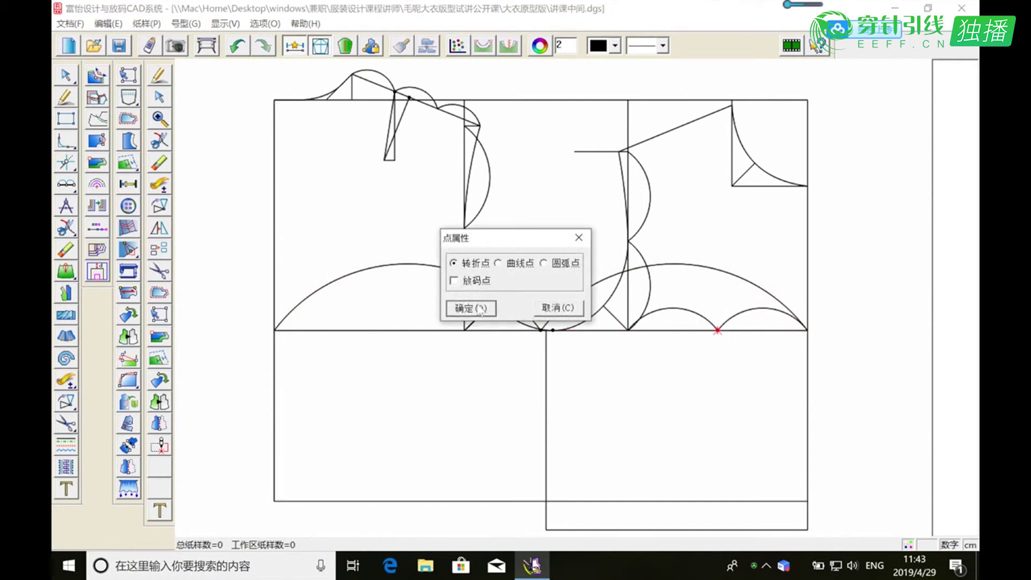
click(702, 329)
text(0.7)
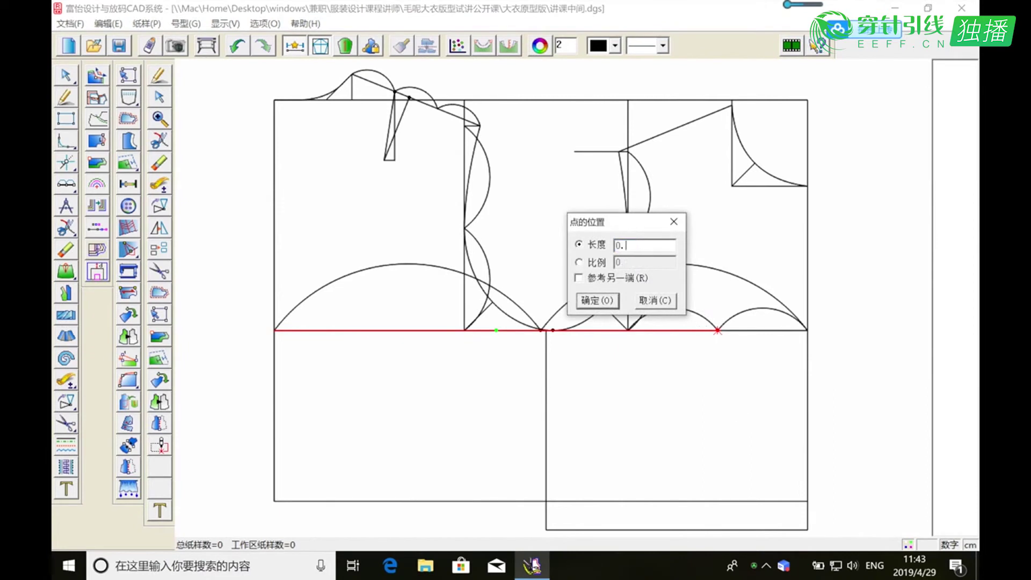
click(597, 300)
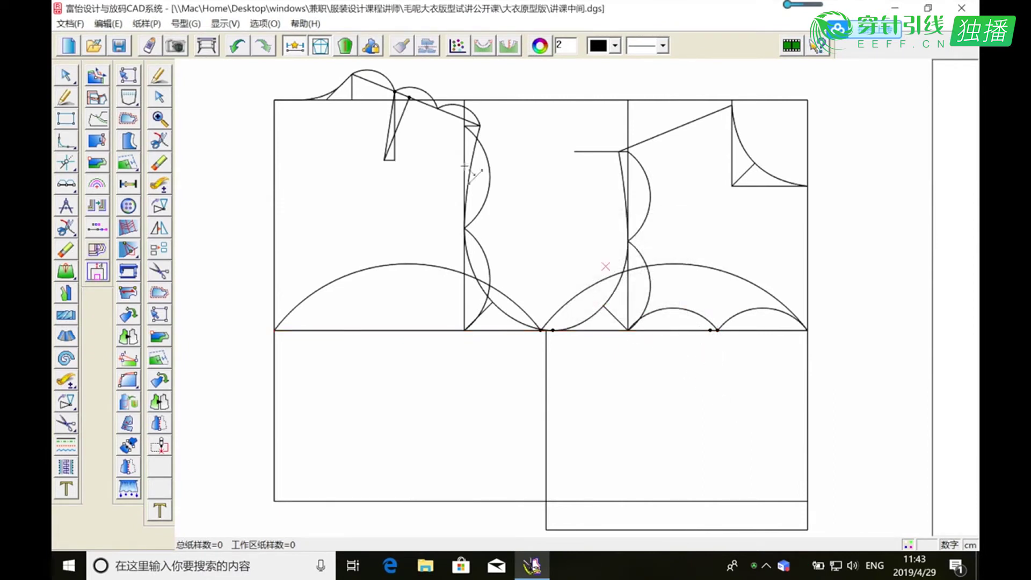
Draw a 2 cm vertical line straight down from the 0.7 cm mark on the chest line.
click(65, 98)
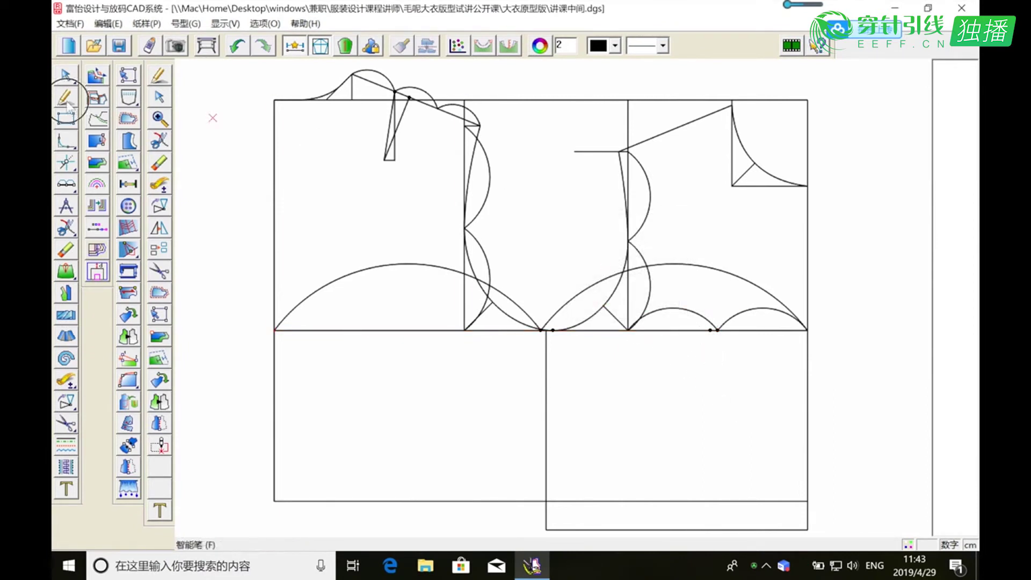
click(710, 330)
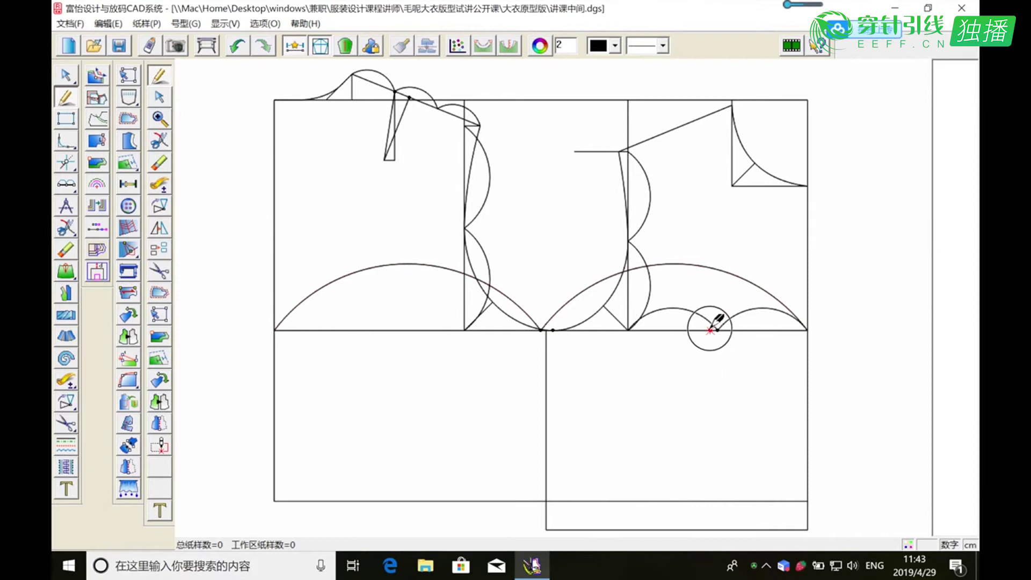
click(710, 369)
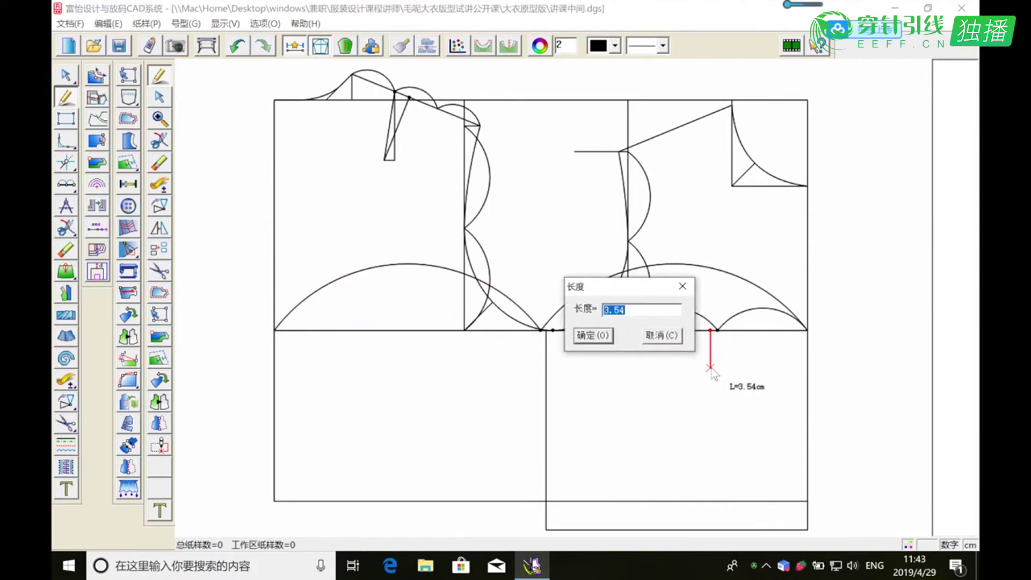
text(2)
click(604, 335)
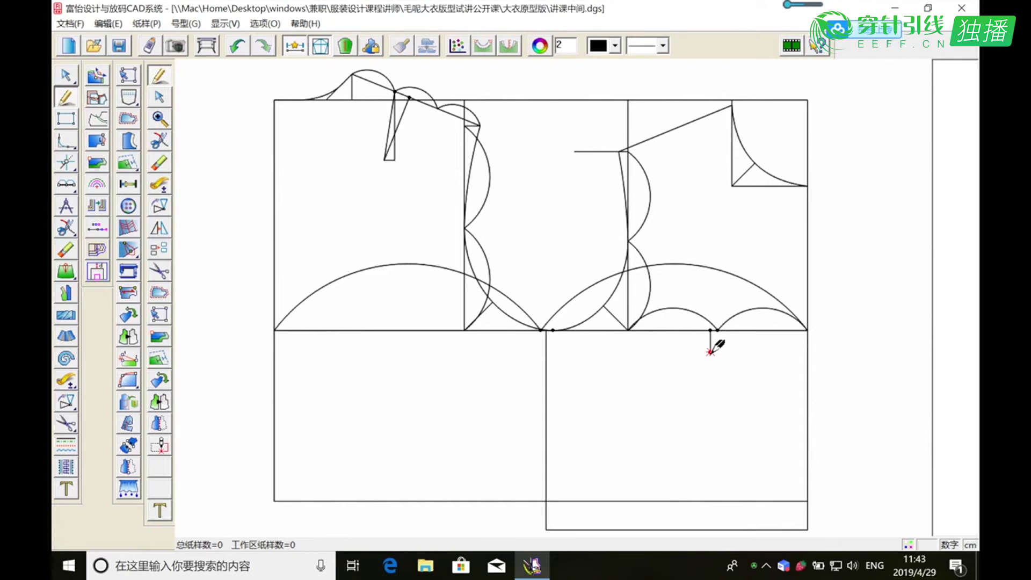
Draw a horizontal guide from the lower end of the 2 cm line to the side line.
click(710, 352)
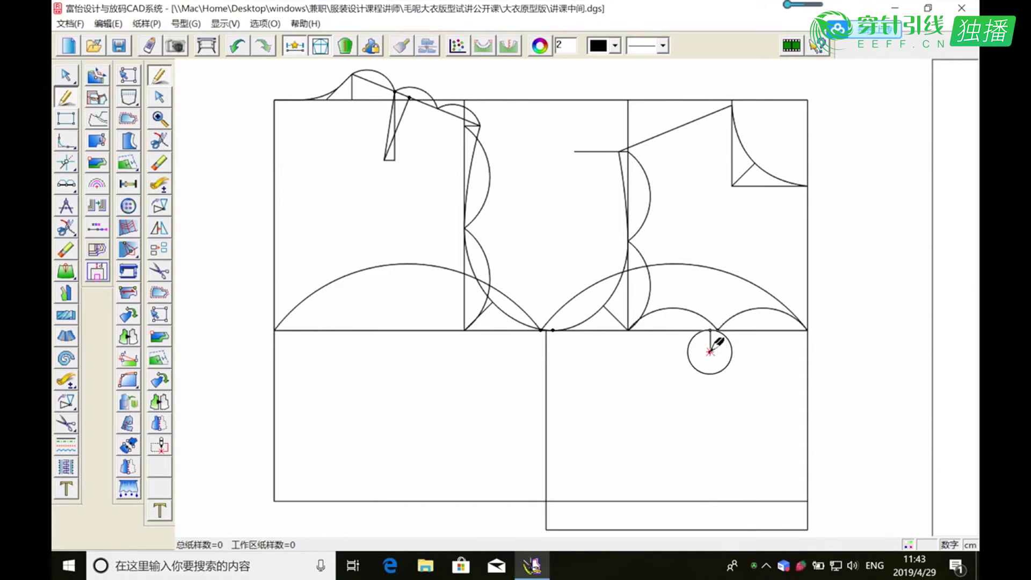
click(547, 352)
right_click(555, 342)
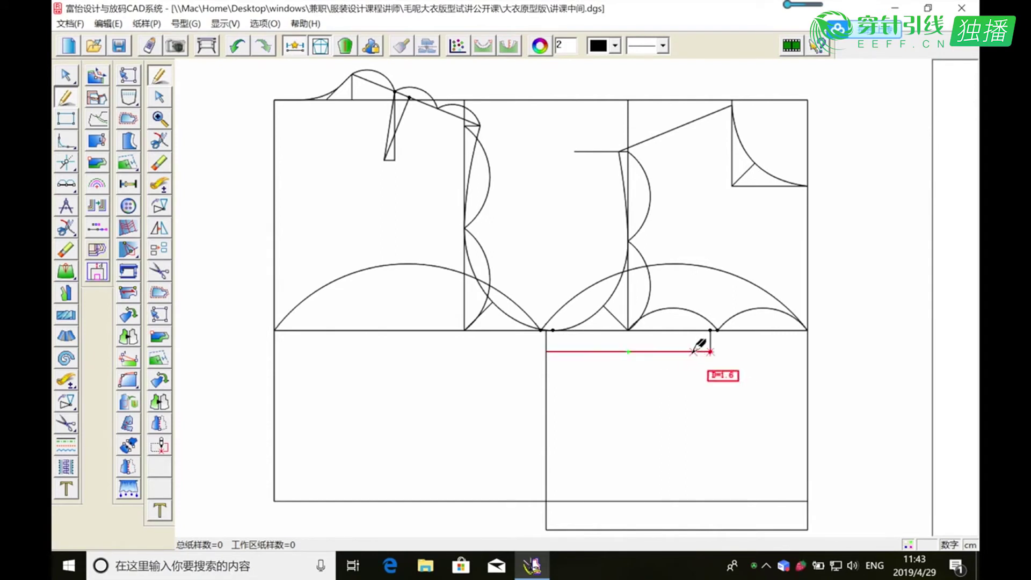
key(a)
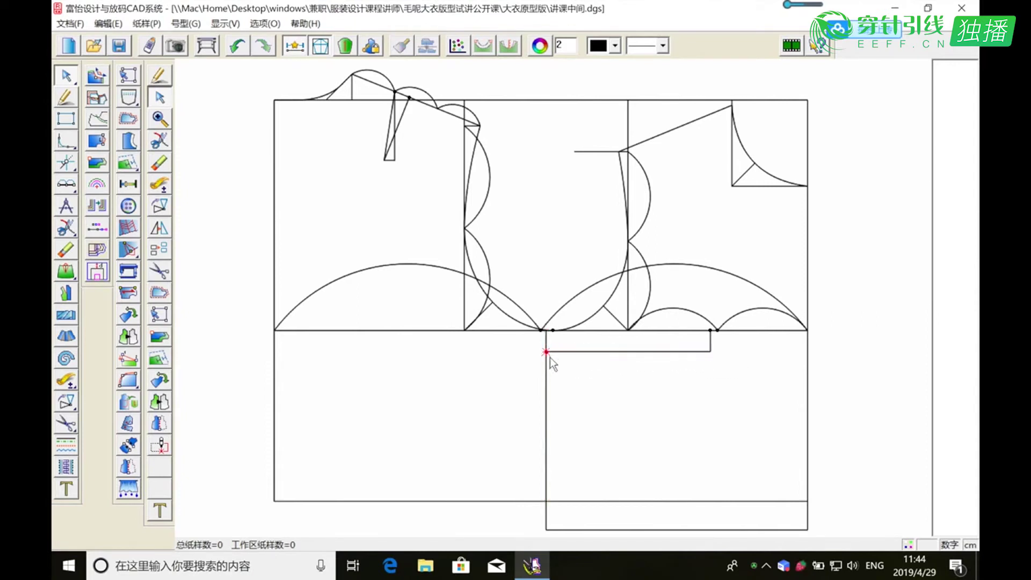
Mark a point on the side line 1.36 cm above the end of the horizontal guide.
click(159, 118)
drag(534, 336, 580, 376)
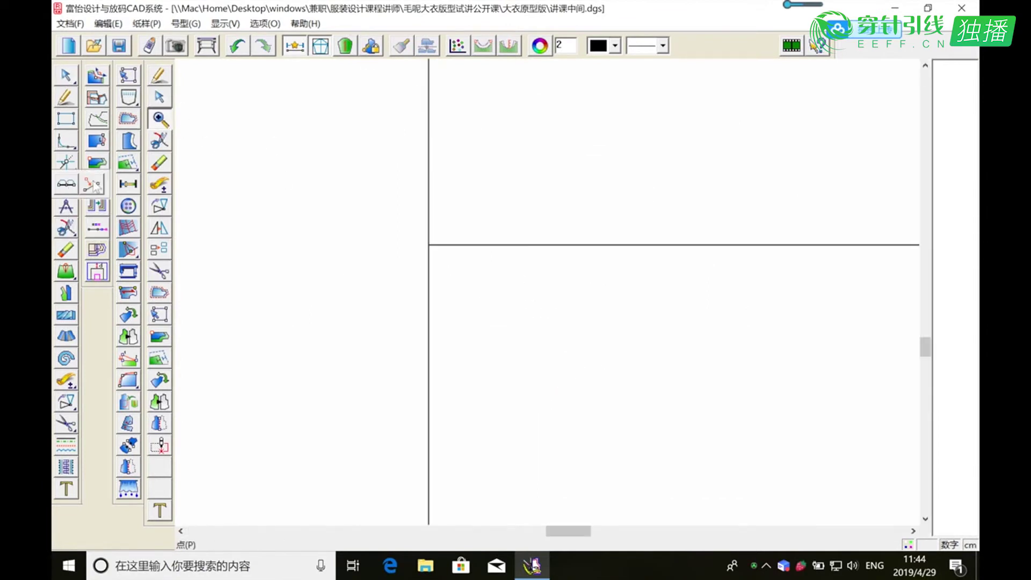
click(93, 186)
click(429, 245)
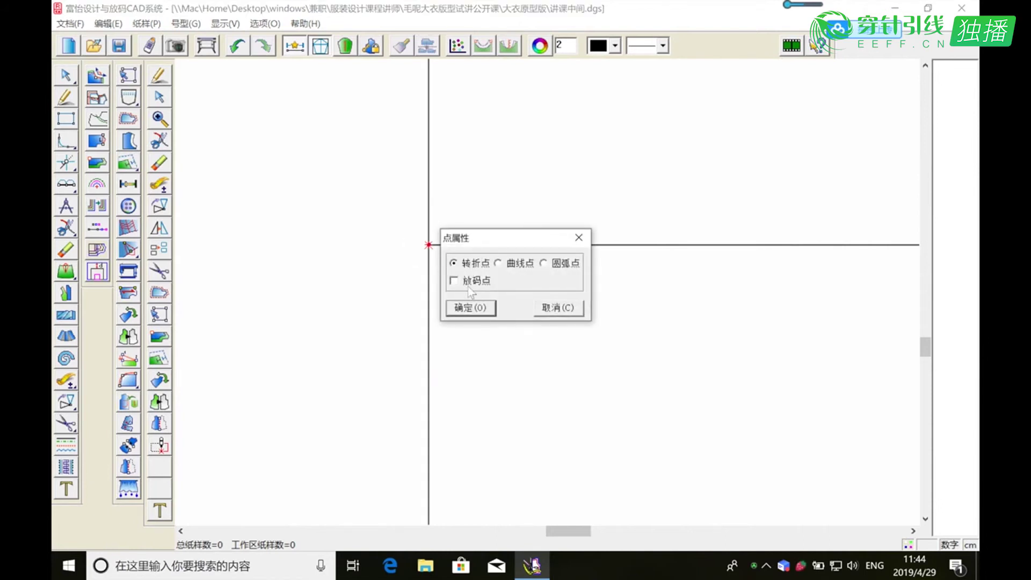
click(471, 308)
click(428, 205)
text(1.36)
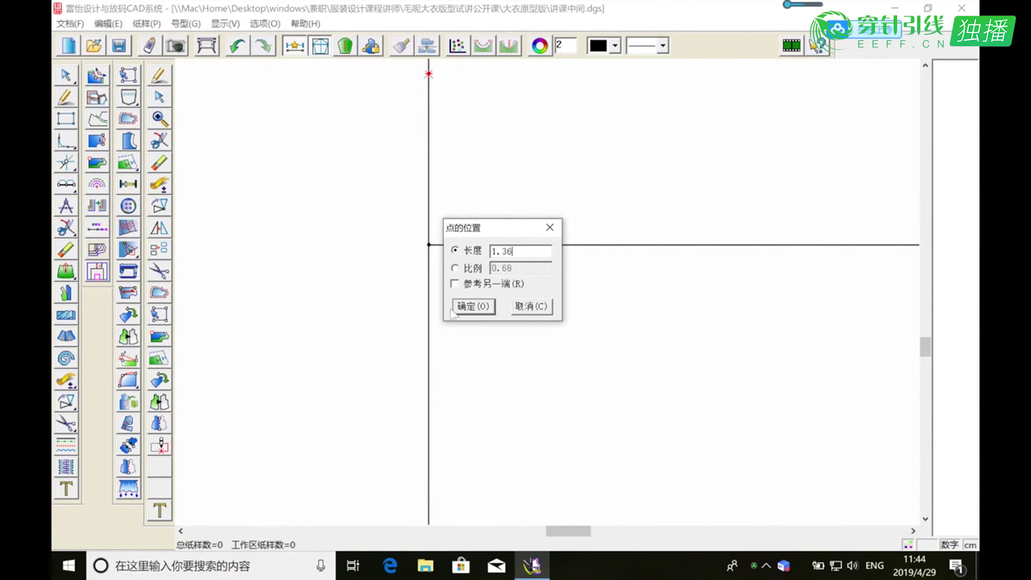
click(475, 307)
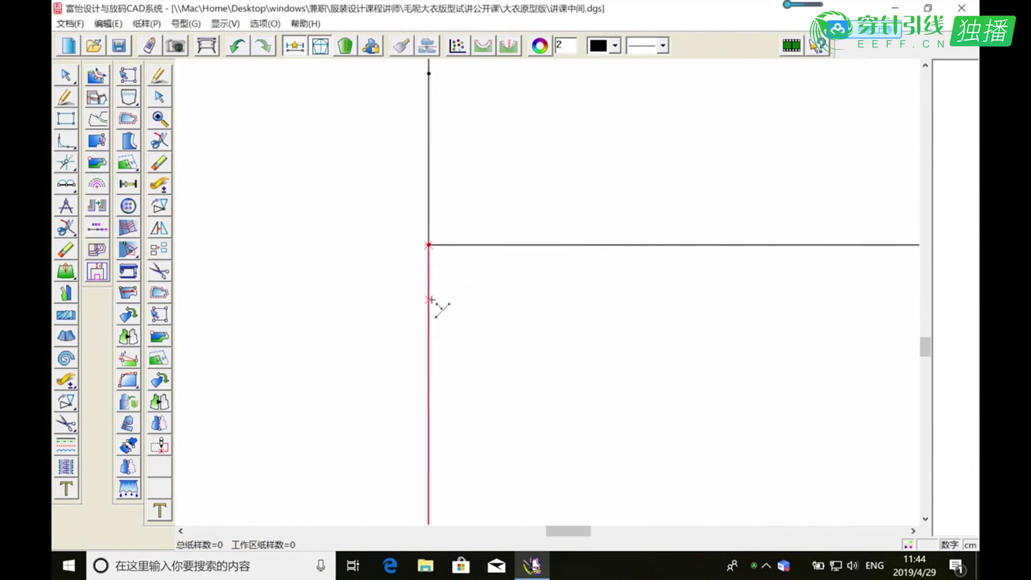
Mark a second point on the side line the same distance below the end of the horizontal guide.
click(429, 300)
text(1.5)
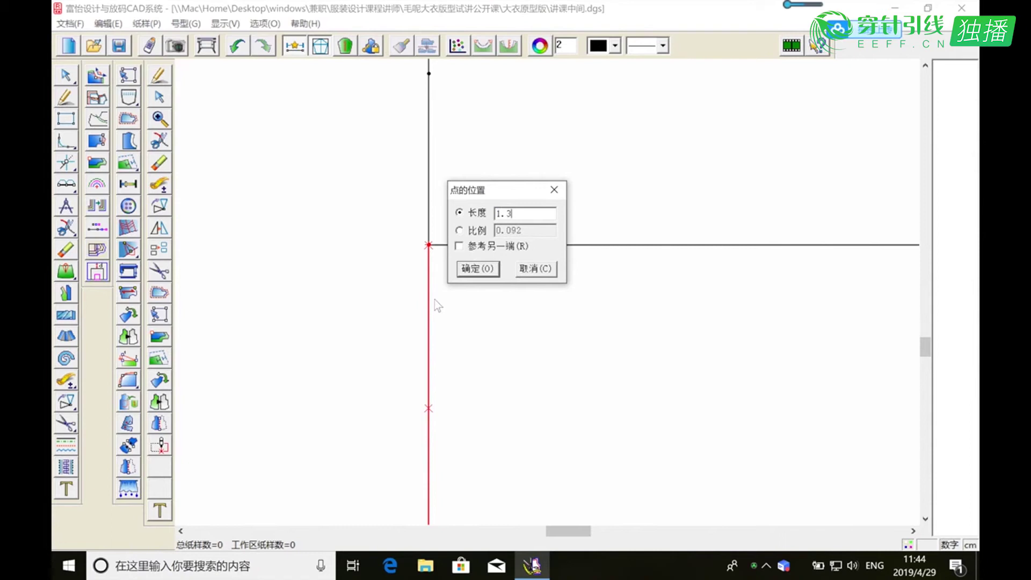
click(478, 268)
click(159, 119)
right_click(583, 233)
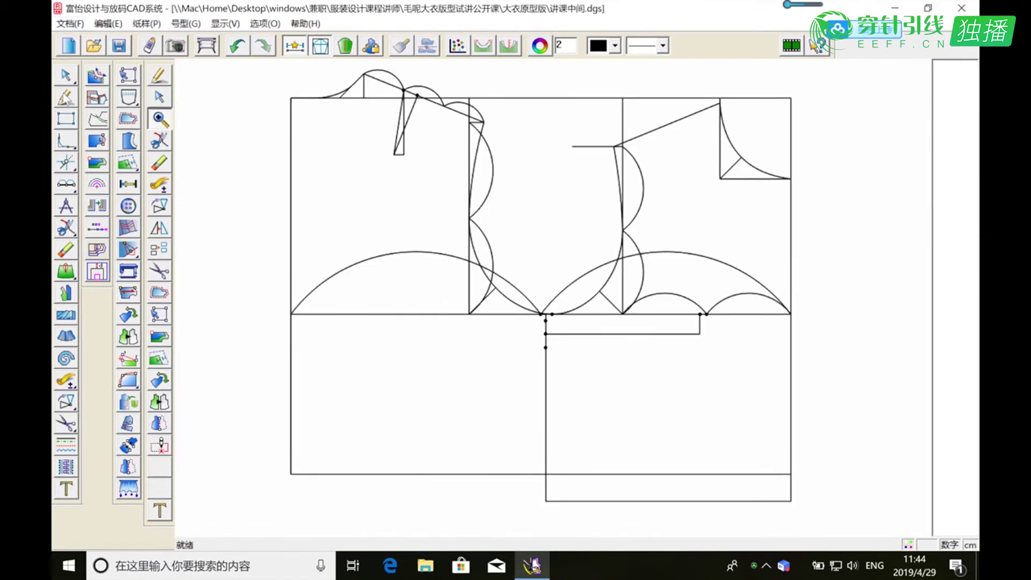
Draw both side dart legs from the two side-line marks to the lower end of the 2 cm vertical line.
click(66, 98)
click(546, 321)
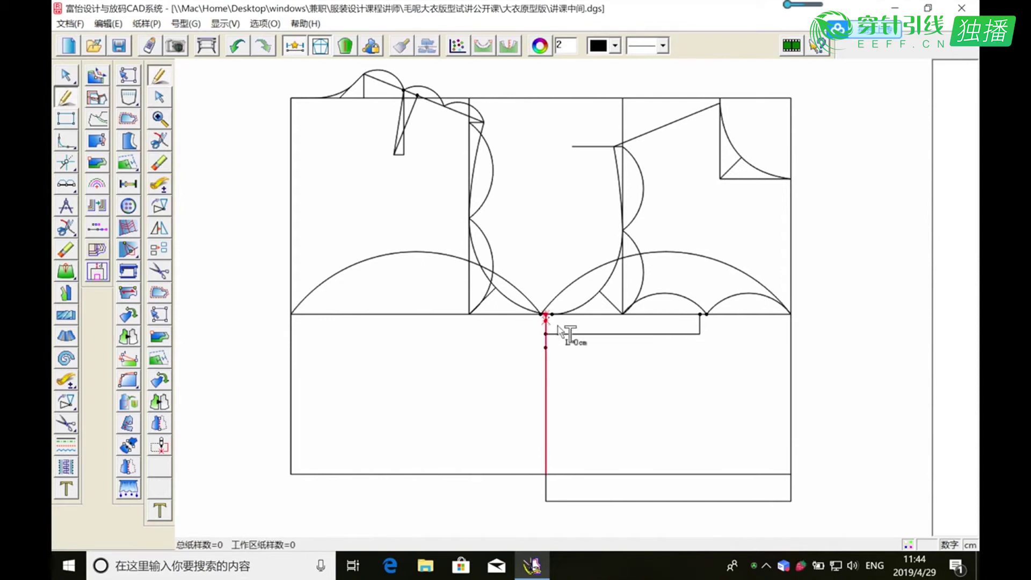
click(699, 334)
right_click(733, 369)
click(546, 348)
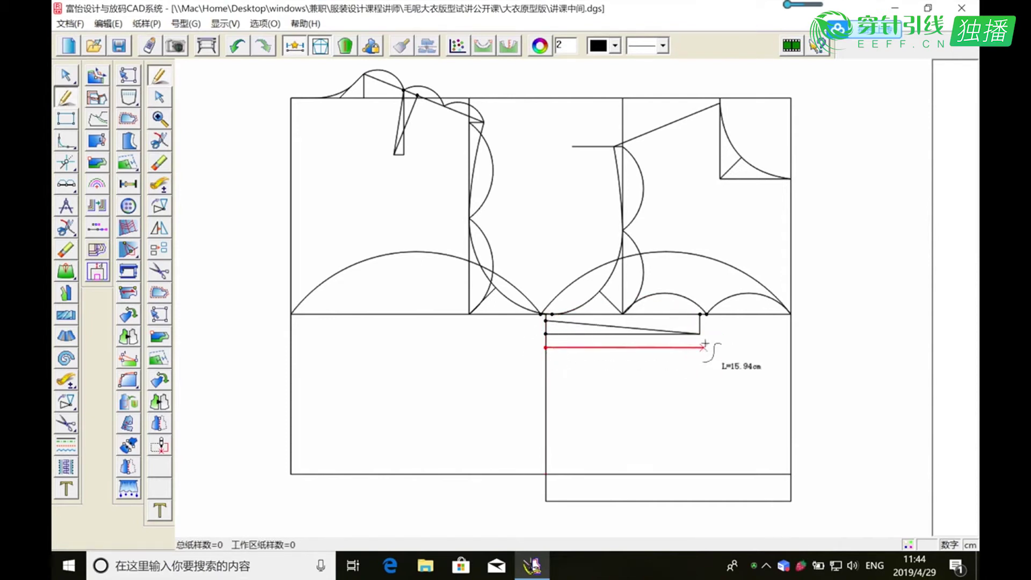
click(699, 335)
right_click(705, 361)
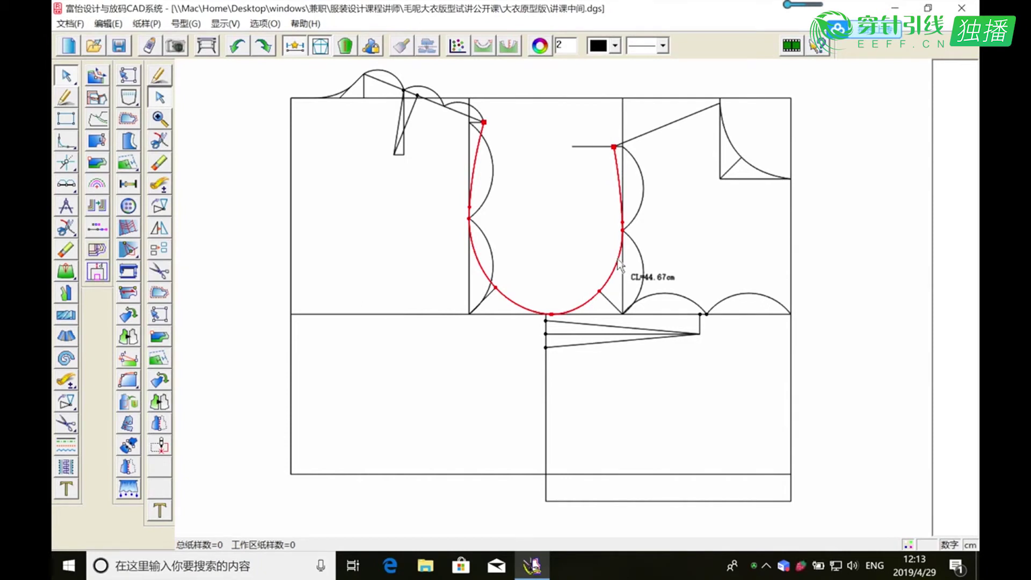
Measure the front armhole curve from the midpoint on the front width line to the underarm point at the side line.
click(160, 185)
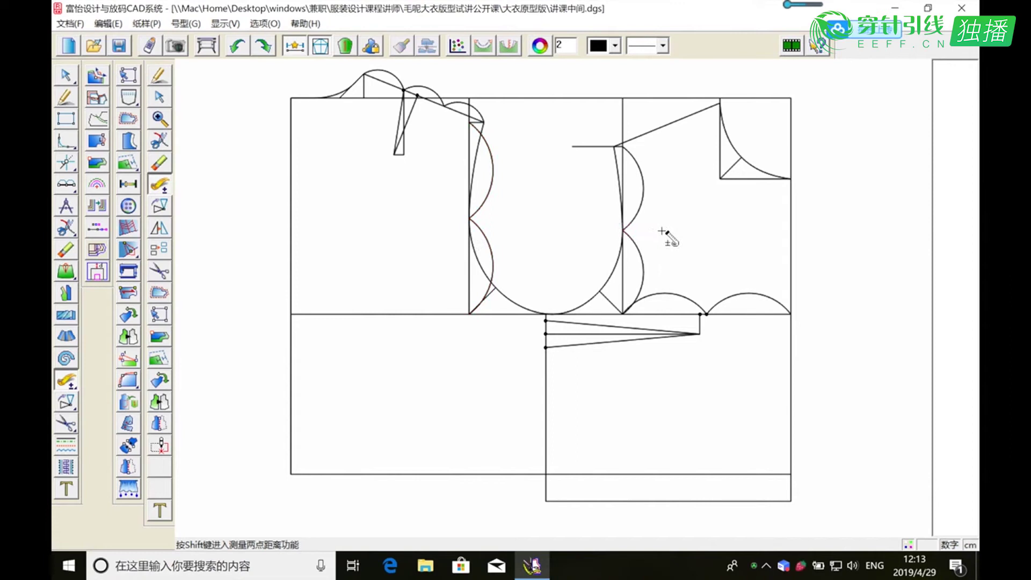
click(623, 231)
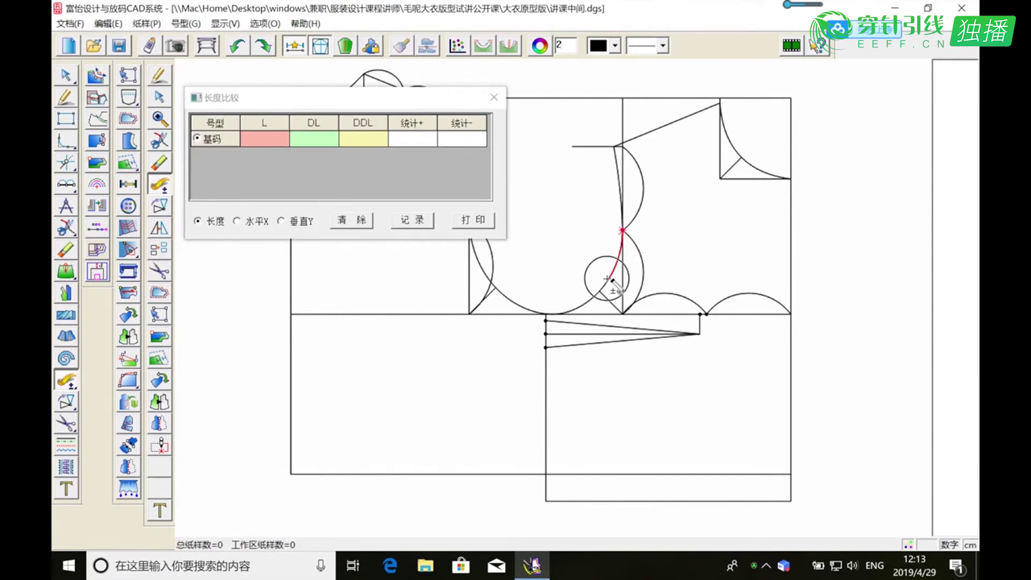
click(547, 315)
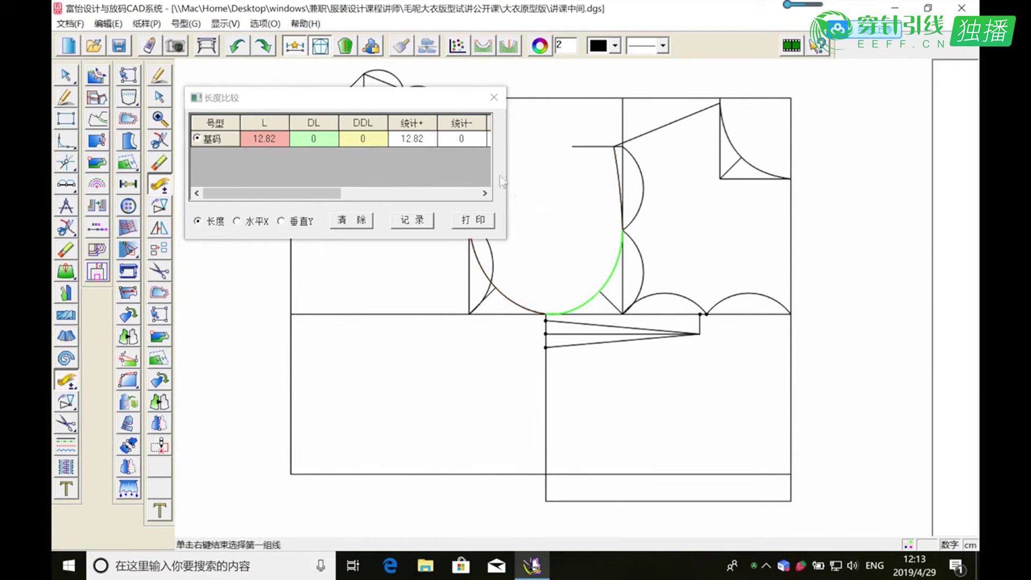
click(299, 144)
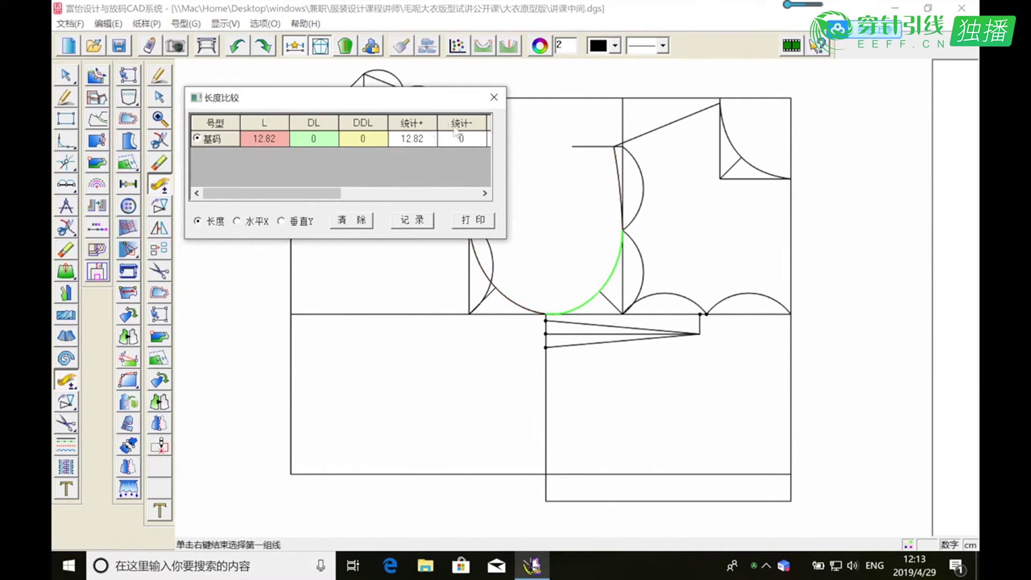
click(494, 97)
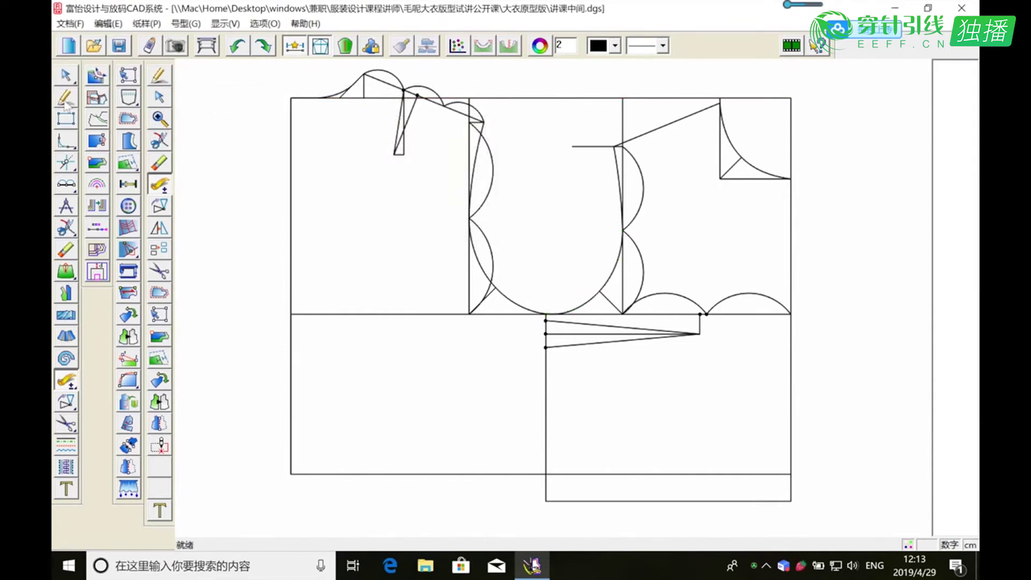
click(65, 77)
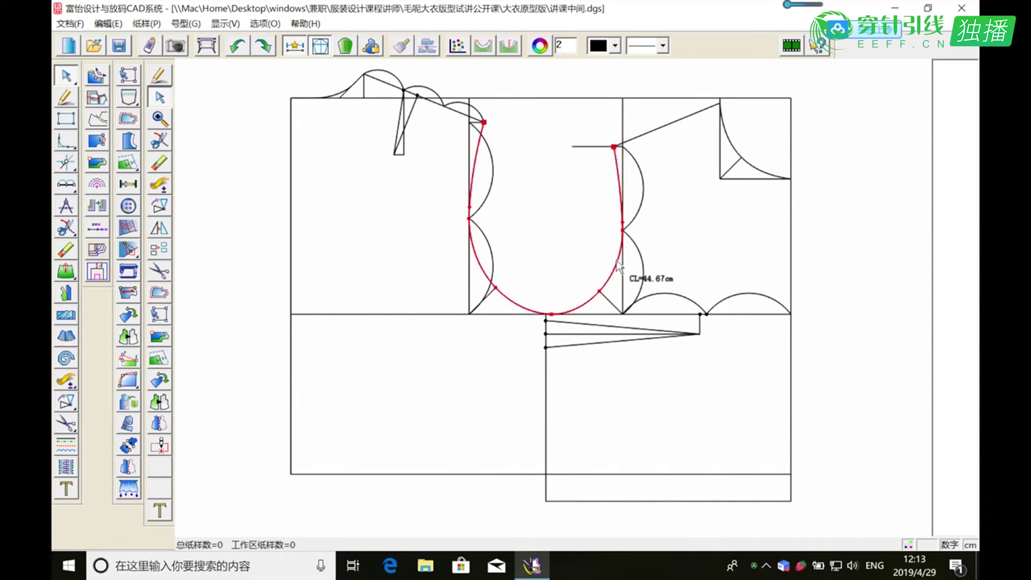
Mark a point on the front armhole curve 4.29 cm below the midpoint on the front width line.
click(159, 118)
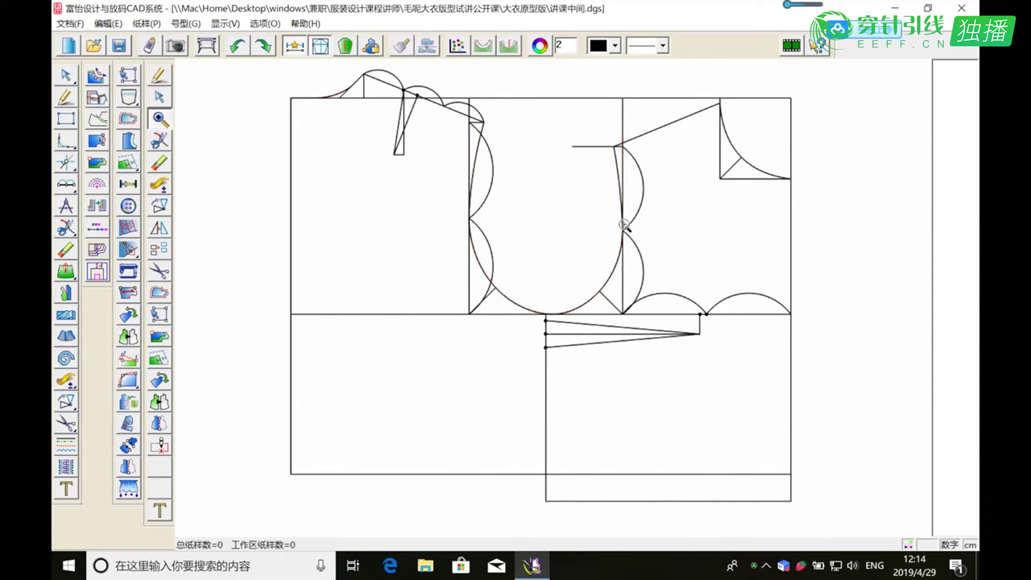
click(634, 254)
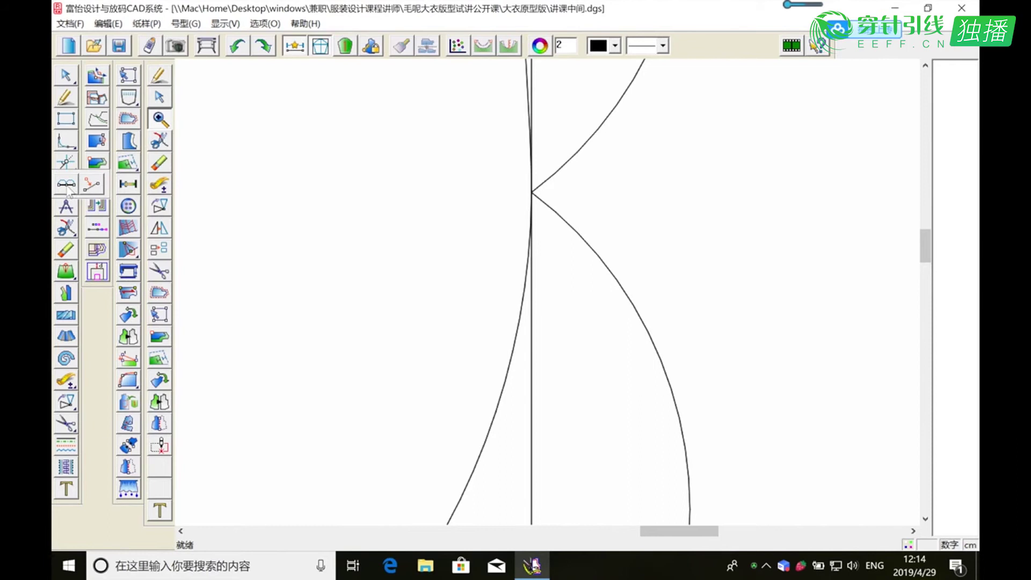
click(90, 184)
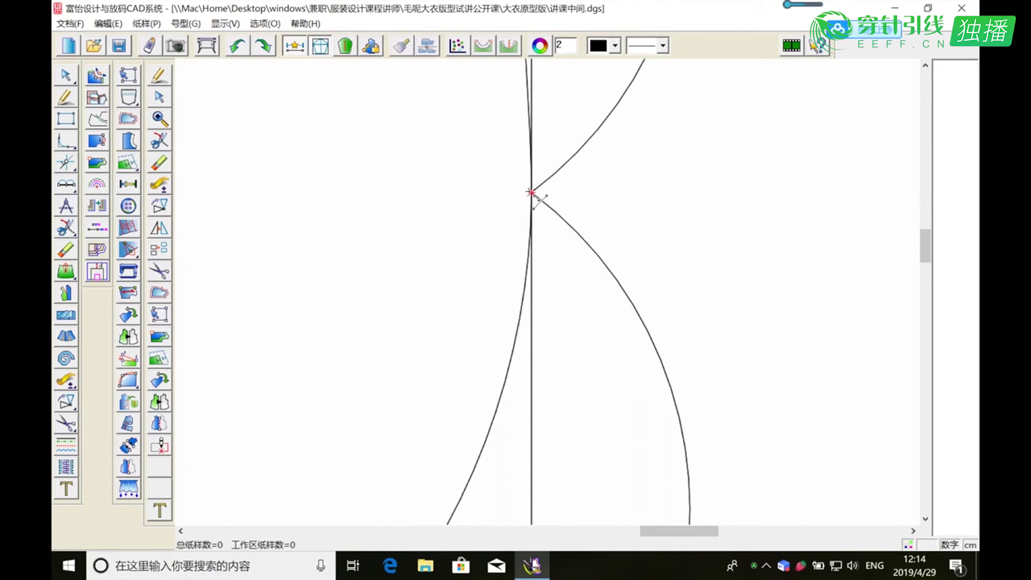
click(532, 193)
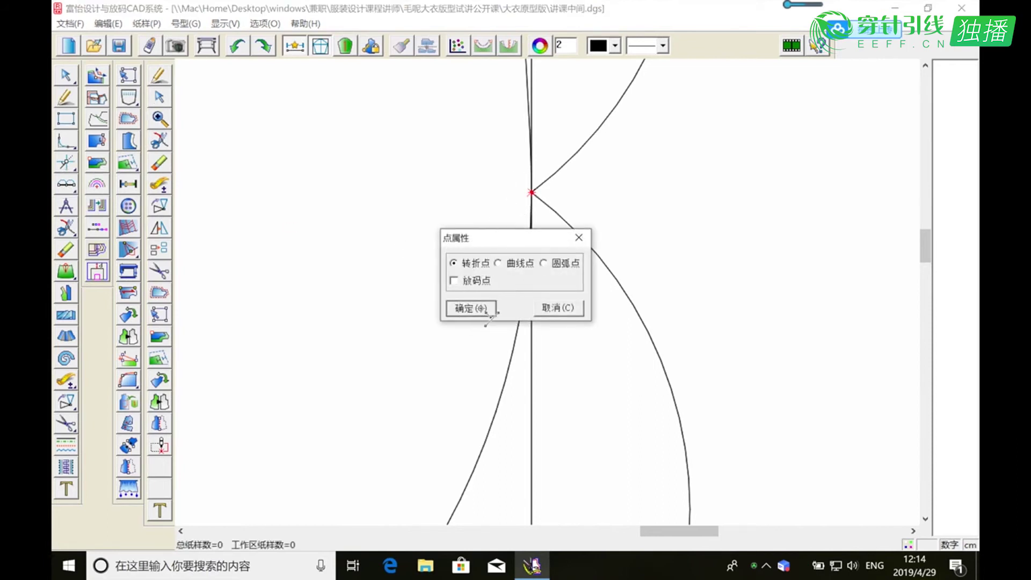
click(470, 307)
click(513, 344)
text(4.29)
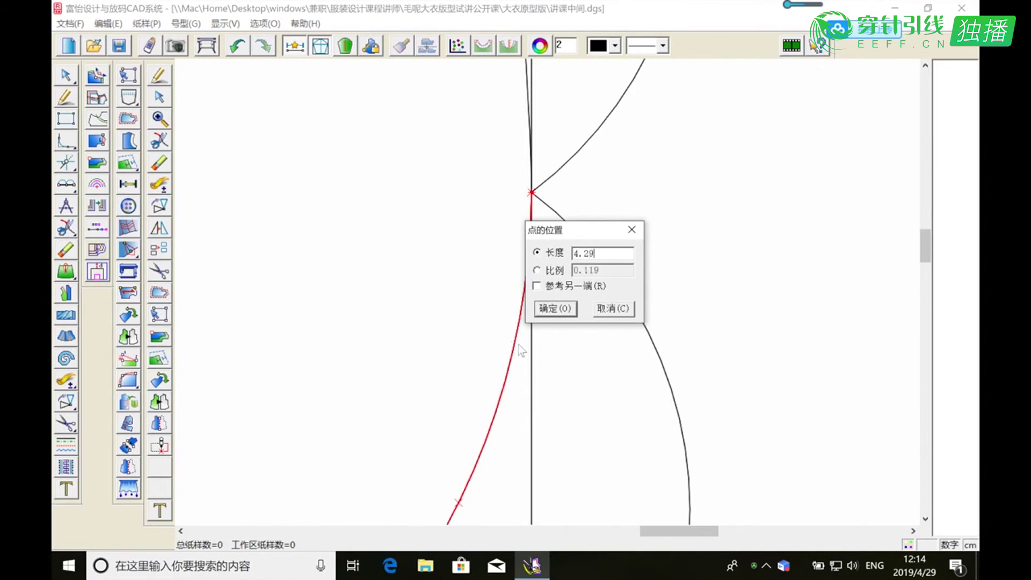
click(553, 309)
click(159, 119)
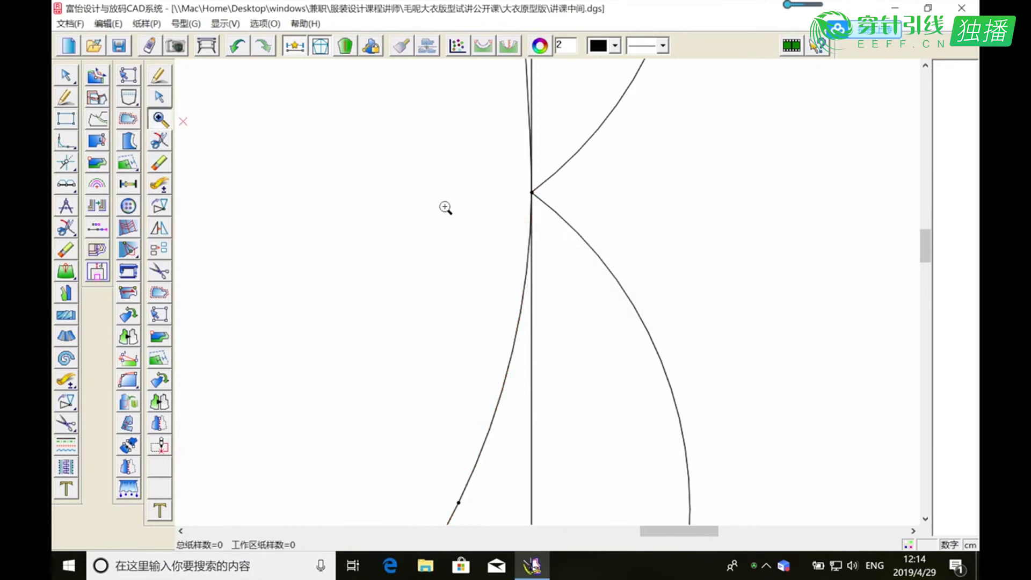
right_click(437, 208)
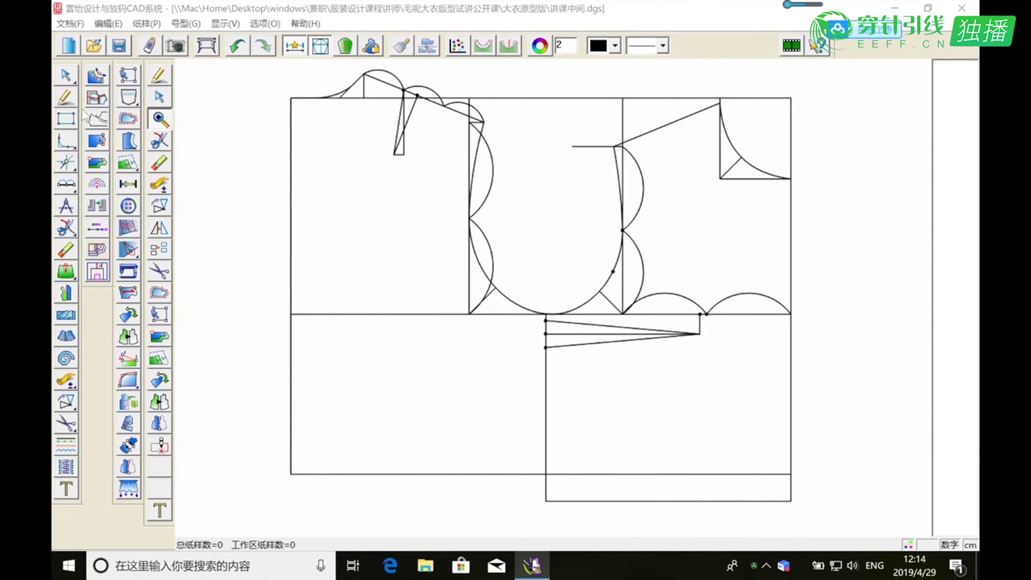
Draw a horizontal line about 4.6 cm long from the marked point on the front armhole curve toward the center front.
click(66, 97)
click(613, 271)
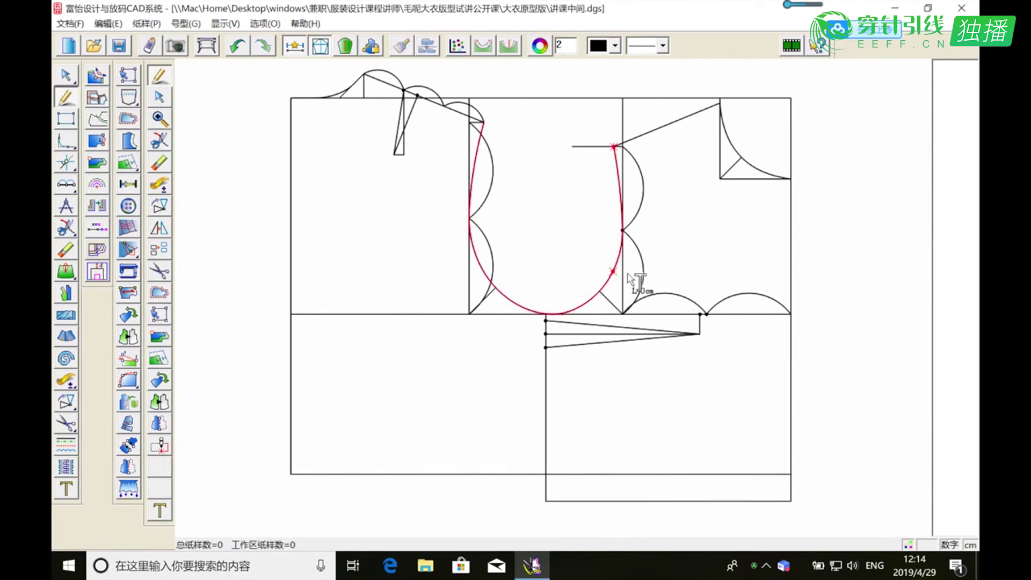
key(Return)
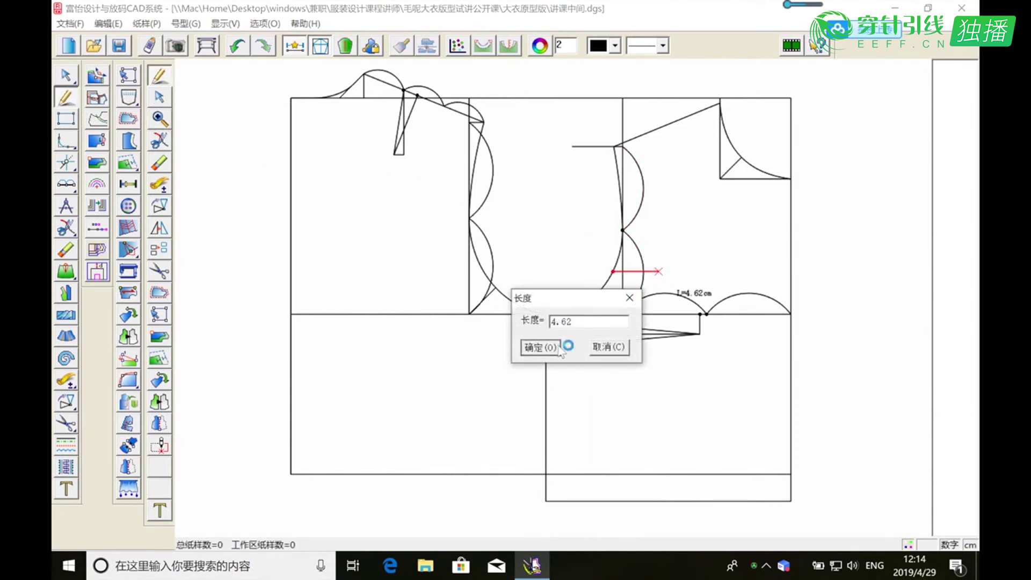
click(540, 347)
Measure the back armhole curve from the midpoint on the back width line to the underarm point at the side line.
click(160, 185)
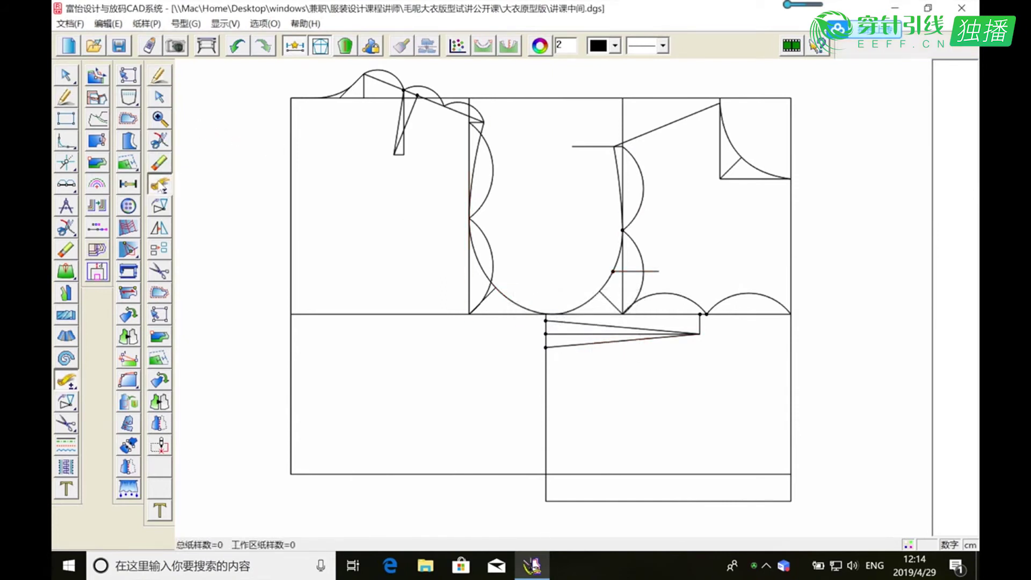
click(469, 219)
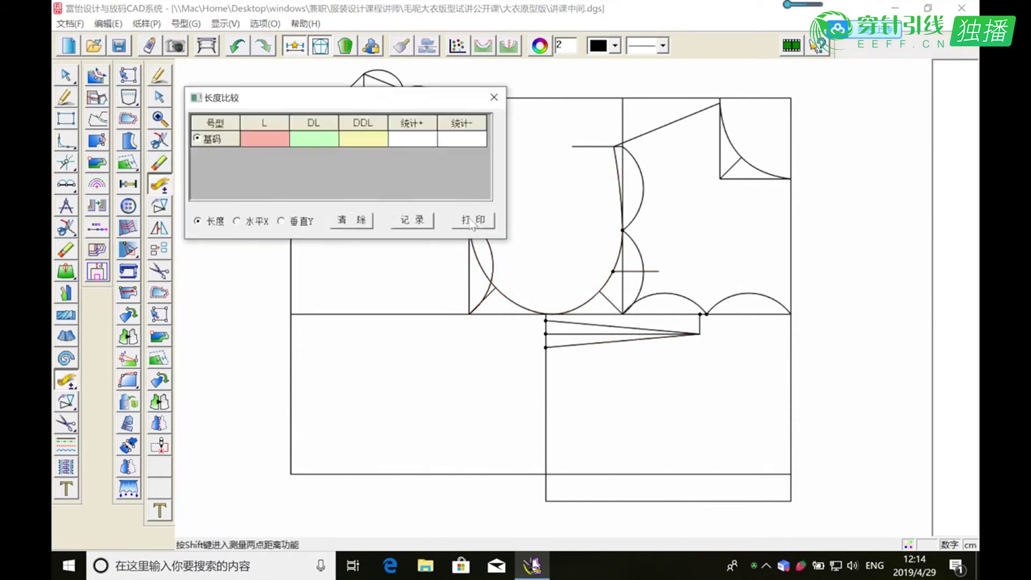
click(546, 315)
drag(365, 100, 673, 36)
click(596, 181)
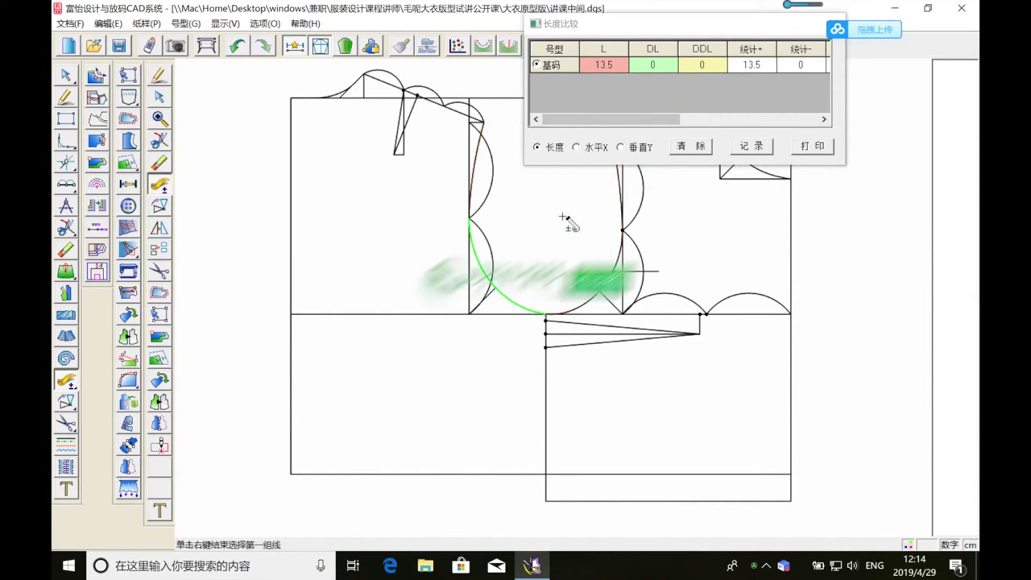
click(607, 68)
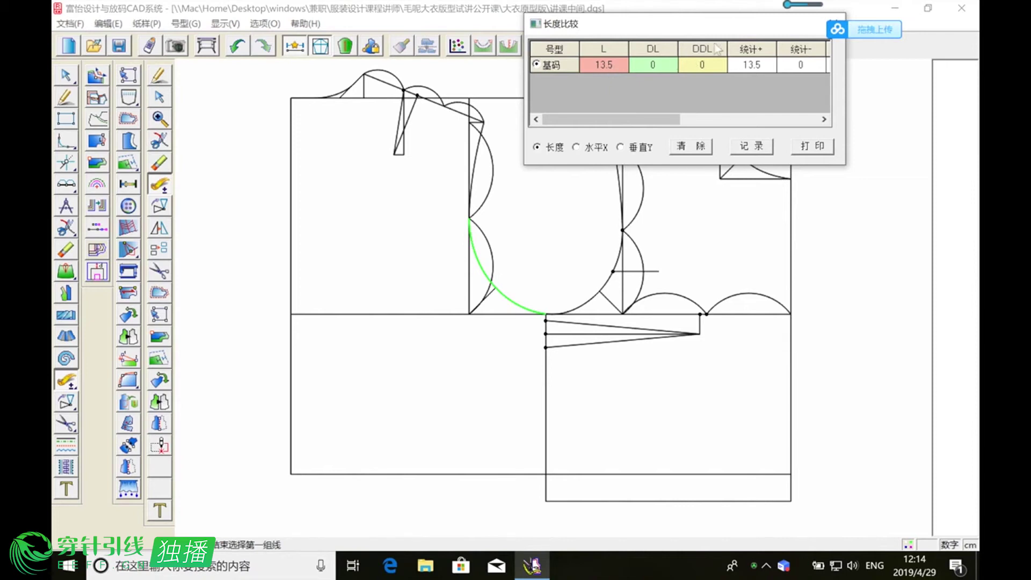
drag(732, 27, 646, 43)
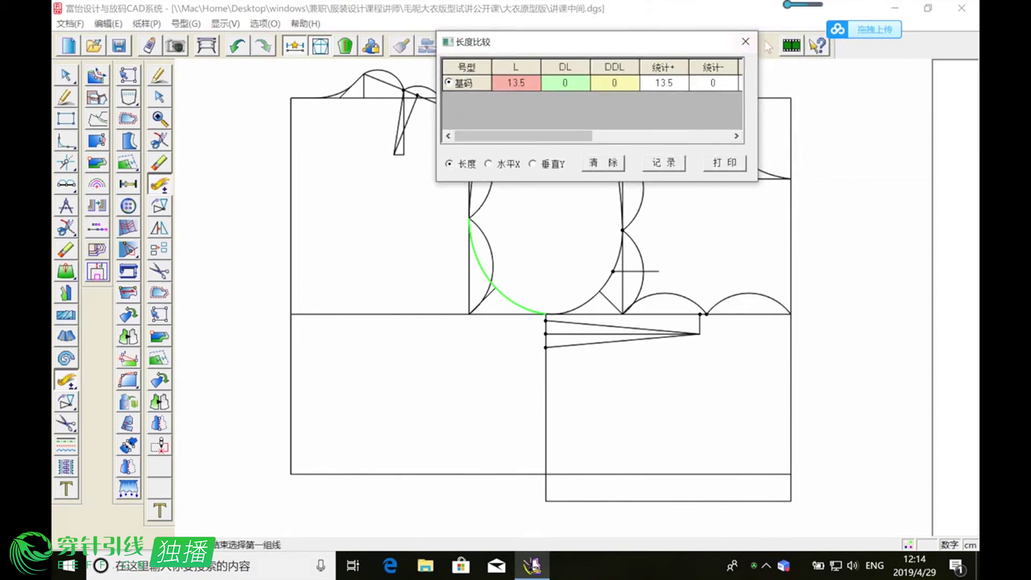
click(748, 34)
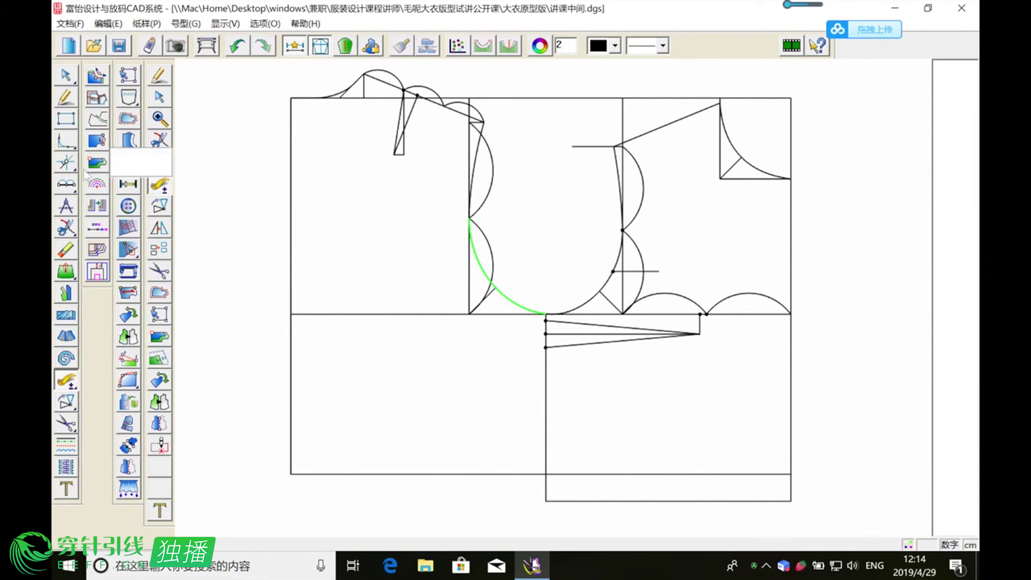
Add a corner point to the back armhole curve at the midpoint on the back width line.
click(158, 119)
drag(437, 203, 549, 269)
click(67, 184)
click(400, 230)
click(396, 204)
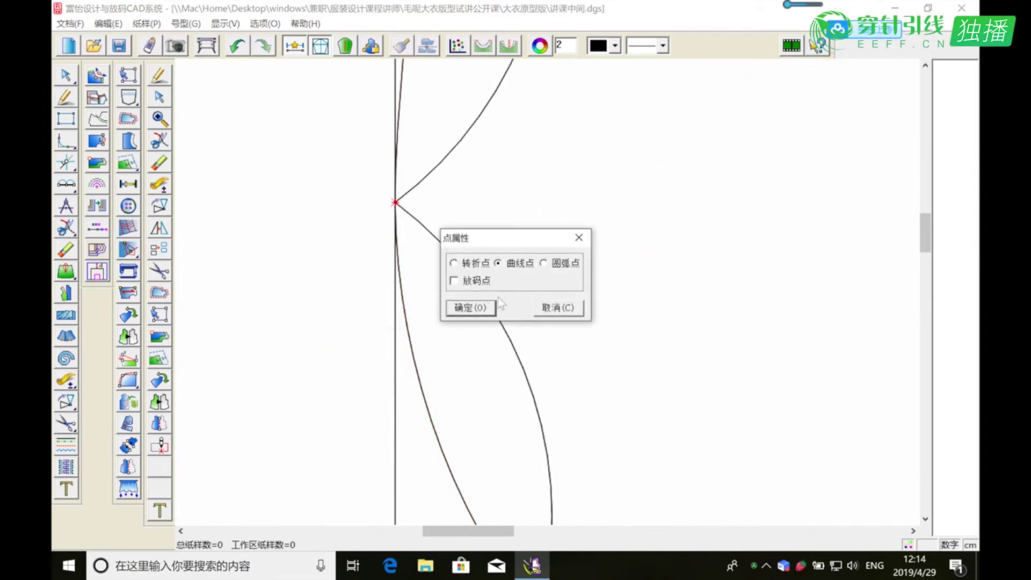
click(468, 264)
click(471, 308)
Mark a point on the back armhole curve 4.49 cm below the midpoint on the back width line.
click(416, 349)
click(414, 354)
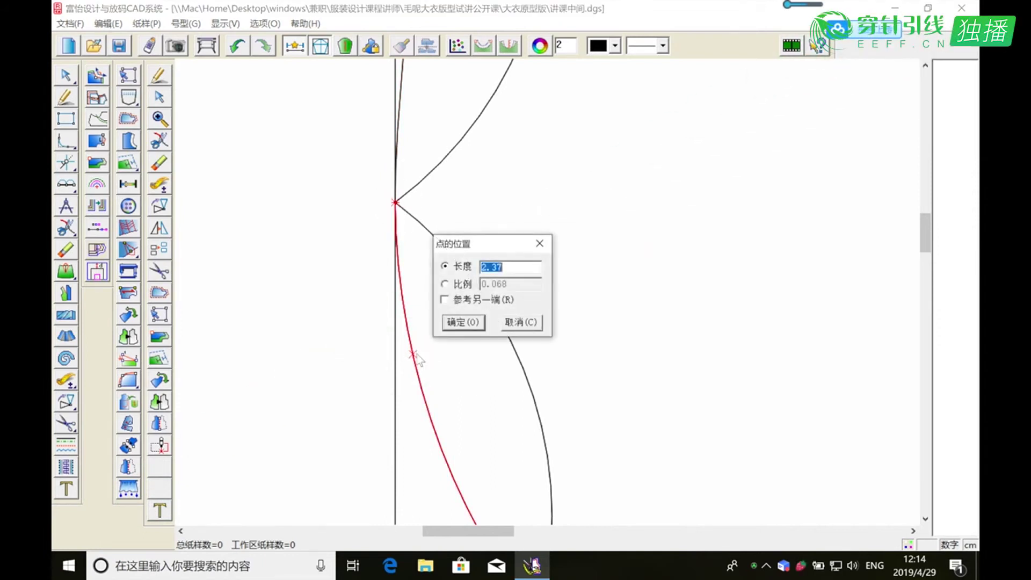
text(4.49)
click(471, 323)
click(159, 117)
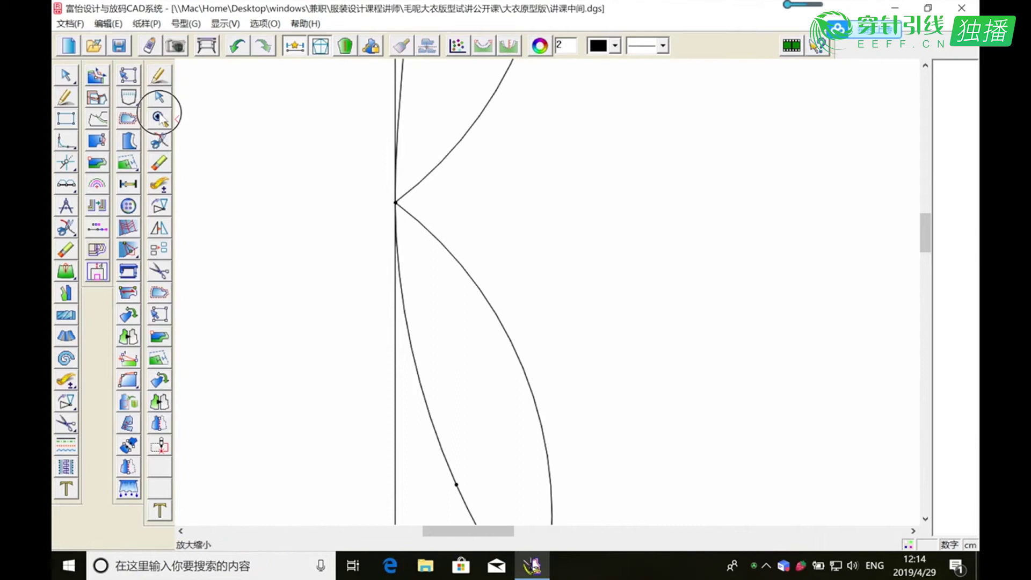
right_click(587, 349)
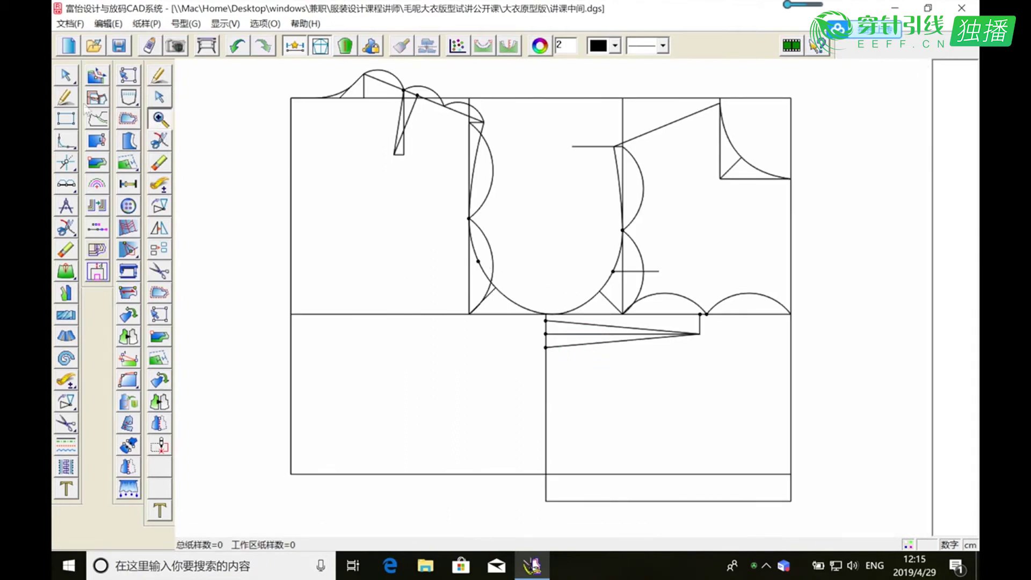
Draw horizontal lines toward the center back from the lower back armhole mark and, about 3 cm long, from the back width midpoint.
click(65, 98)
click(479, 261)
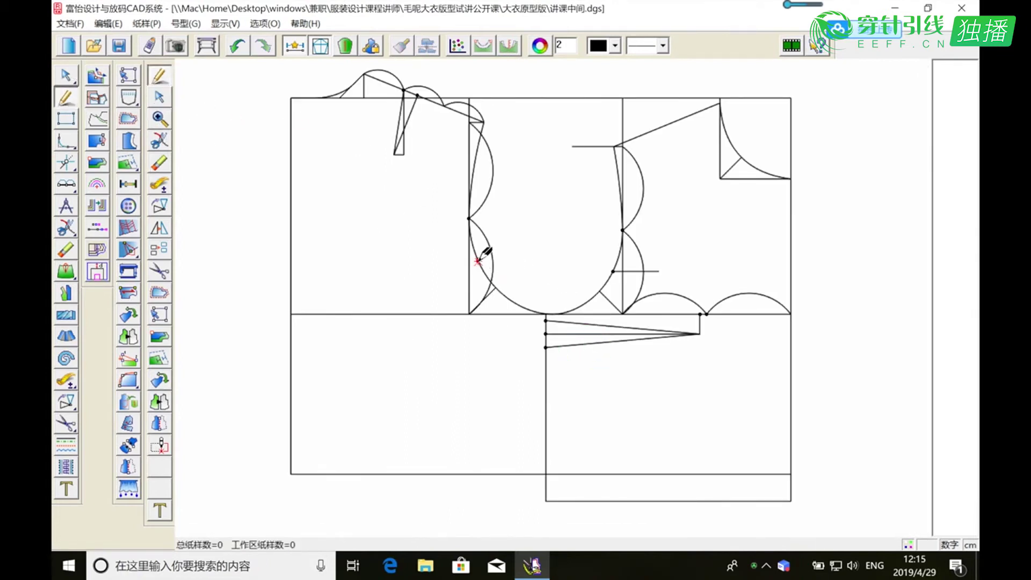
click(439, 261)
click(501, 332)
click(469, 218)
click(438, 219)
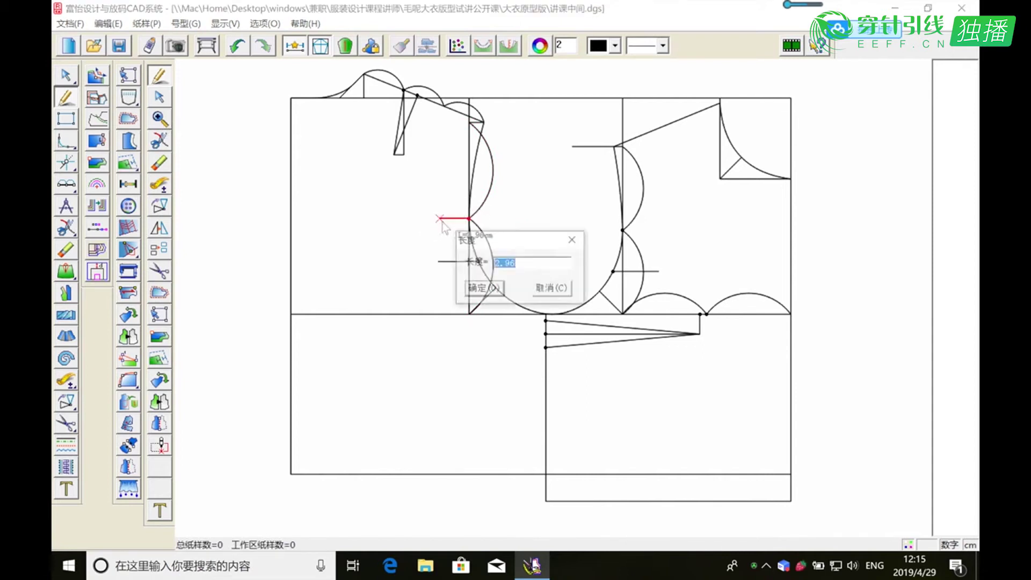
key(Return)
Draw a horizontal line about 5 cm long from the midpoint on the front width line toward the center front.
click(623, 230)
click(672, 230)
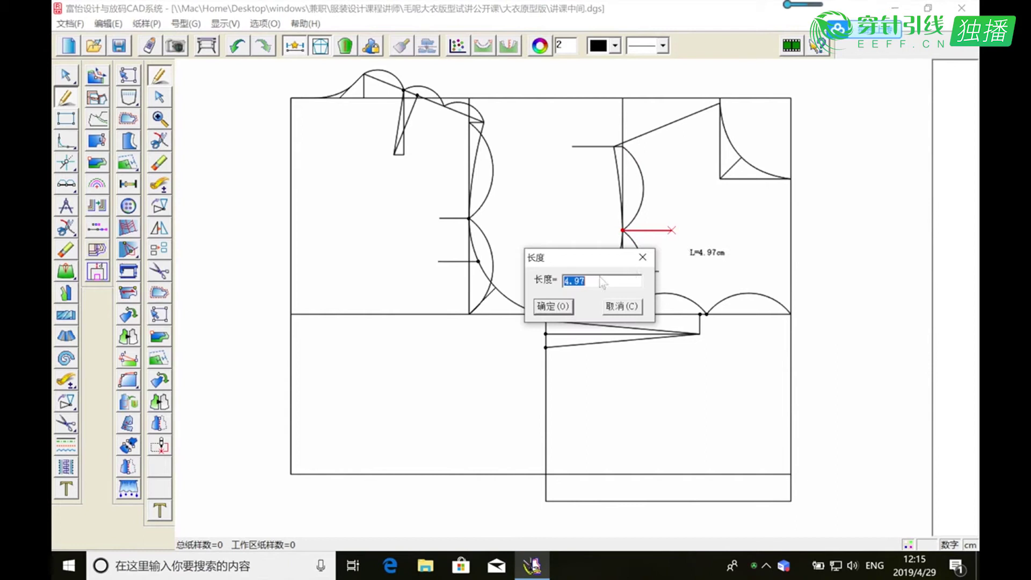
click(566, 310)
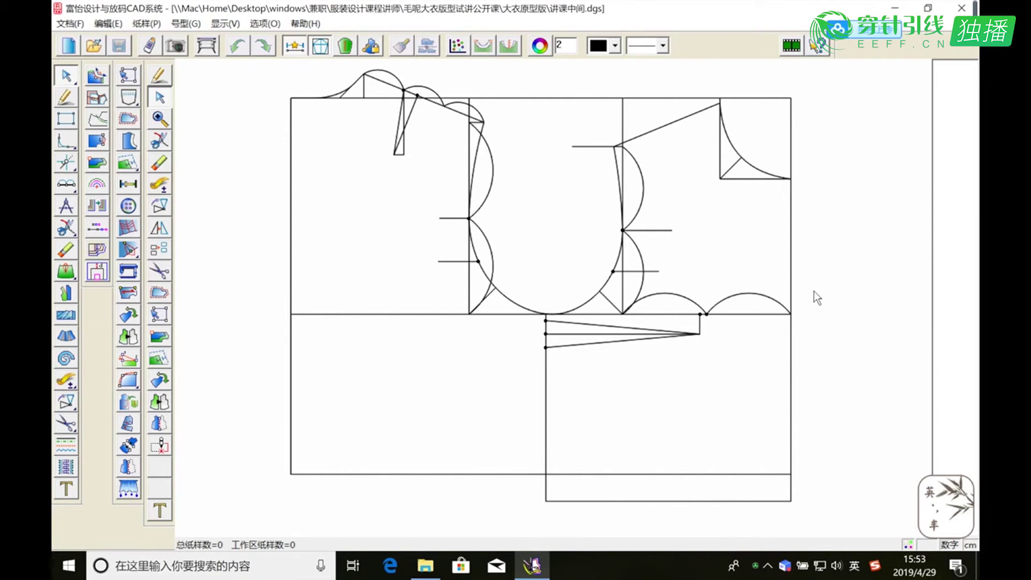
click(601, 347)
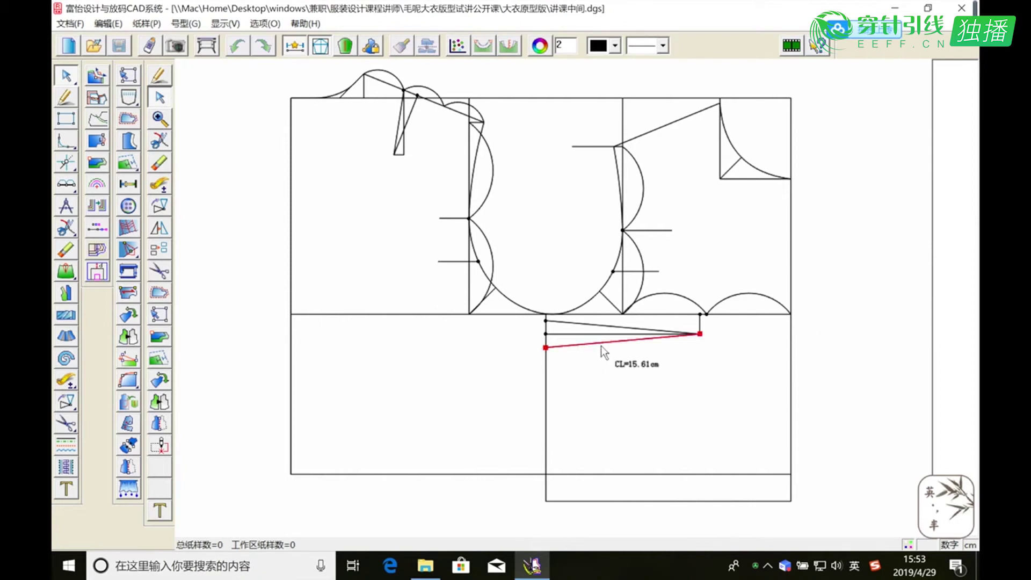
right_click(602, 346)
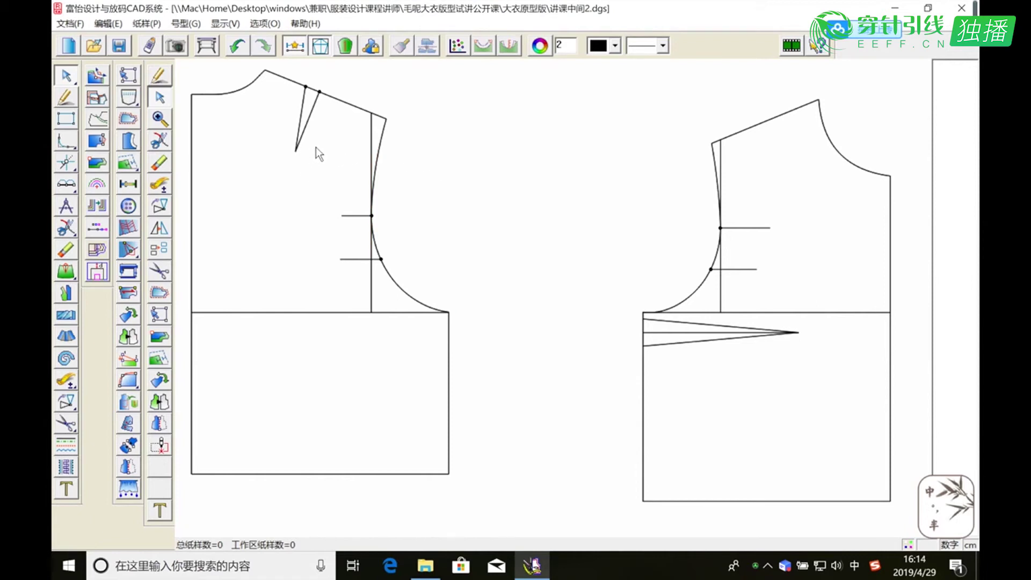
click(381, 169)
click(300, 145)
Measure the back armhole curve between its two marked points.
click(159, 184)
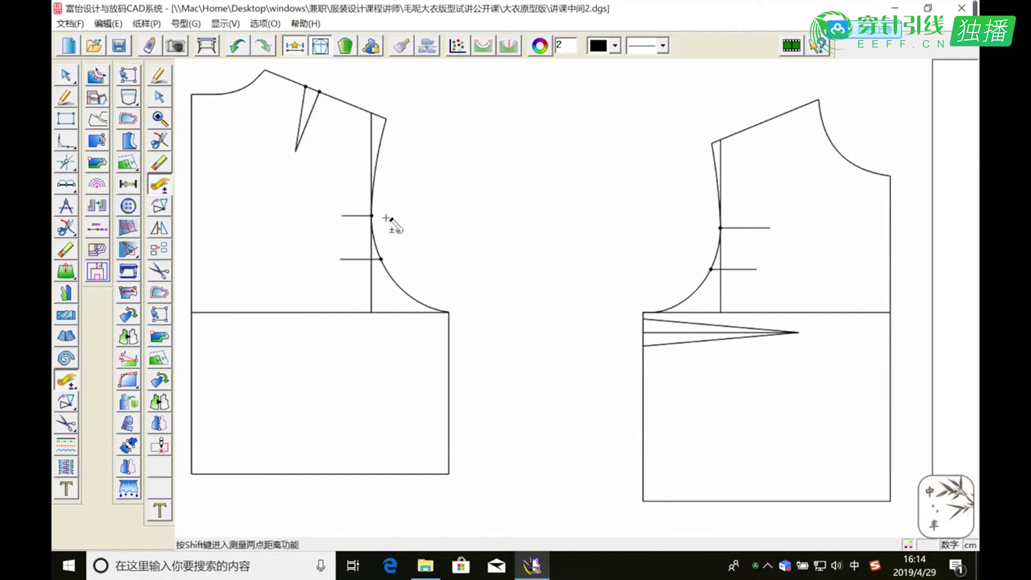
click(371, 229)
click(375, 232)
click(373, 217)
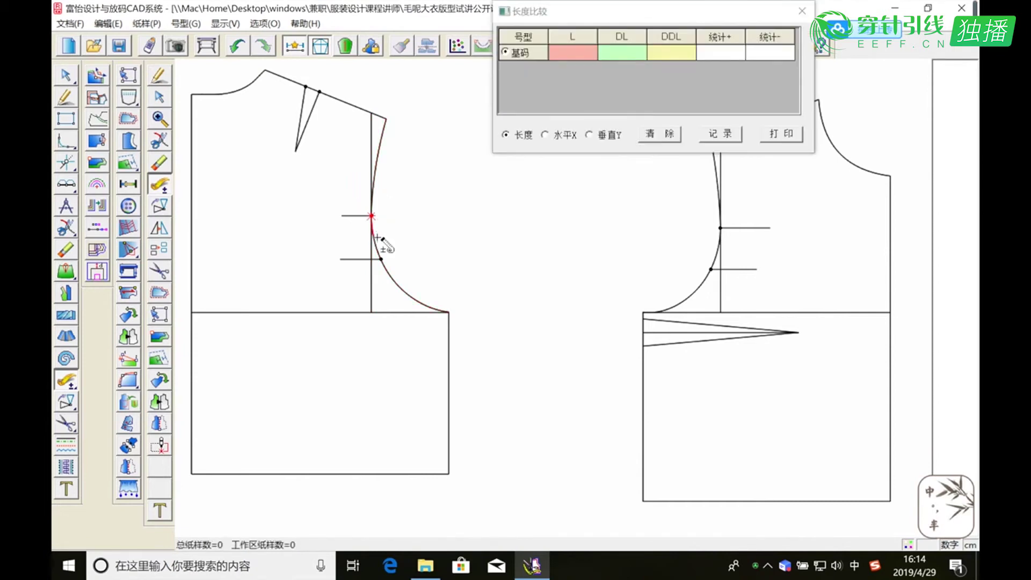
click(382, 258)
click(386, 260)
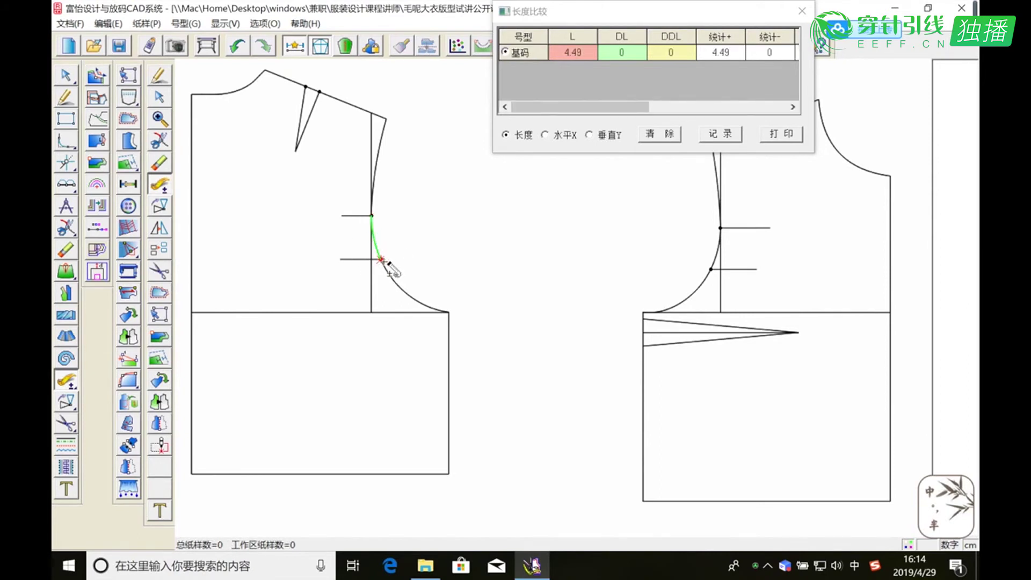
right_click(383, 238)
click(579, 63)
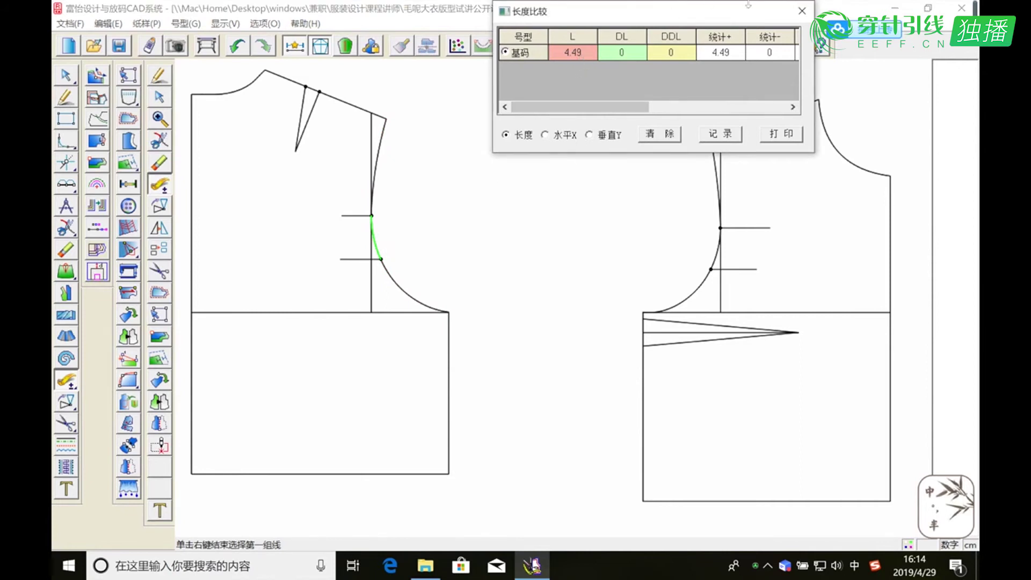
click(805, 13)
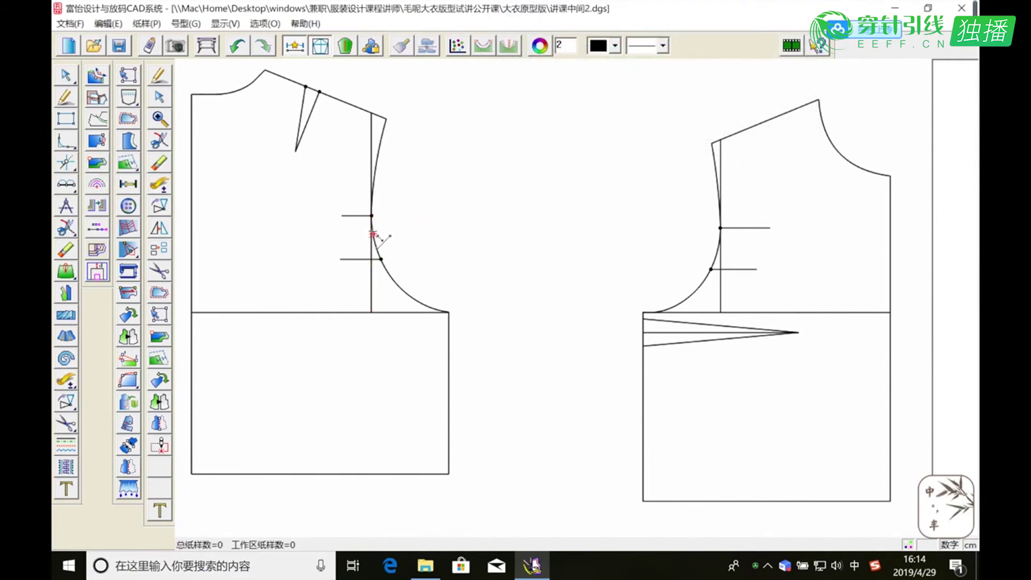
Mark the point halfway between the two back armhole marks, 2.24 cm along the curve from the lower mark.
click(379, 250)
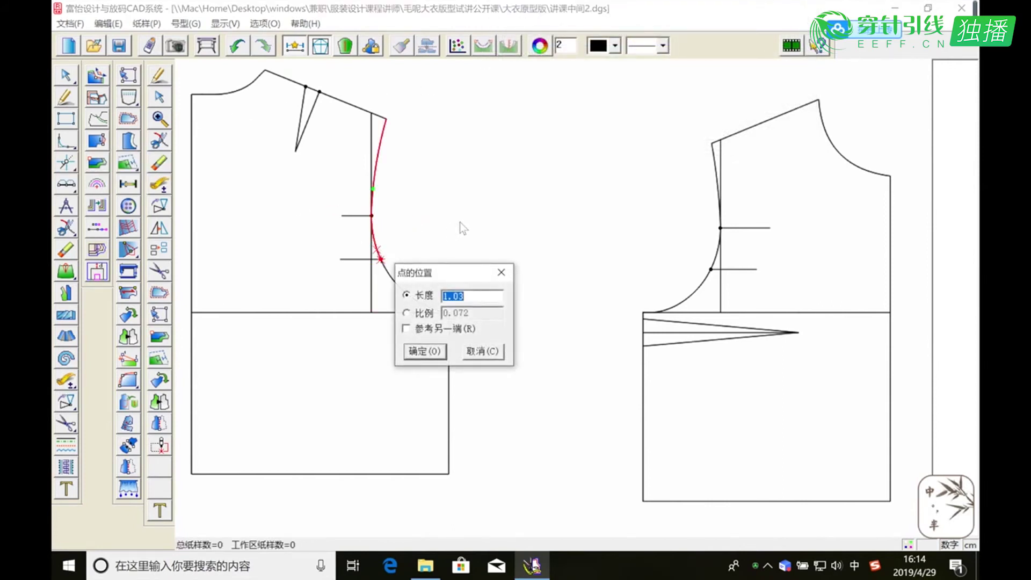
text(2.24)
click(425, 352)
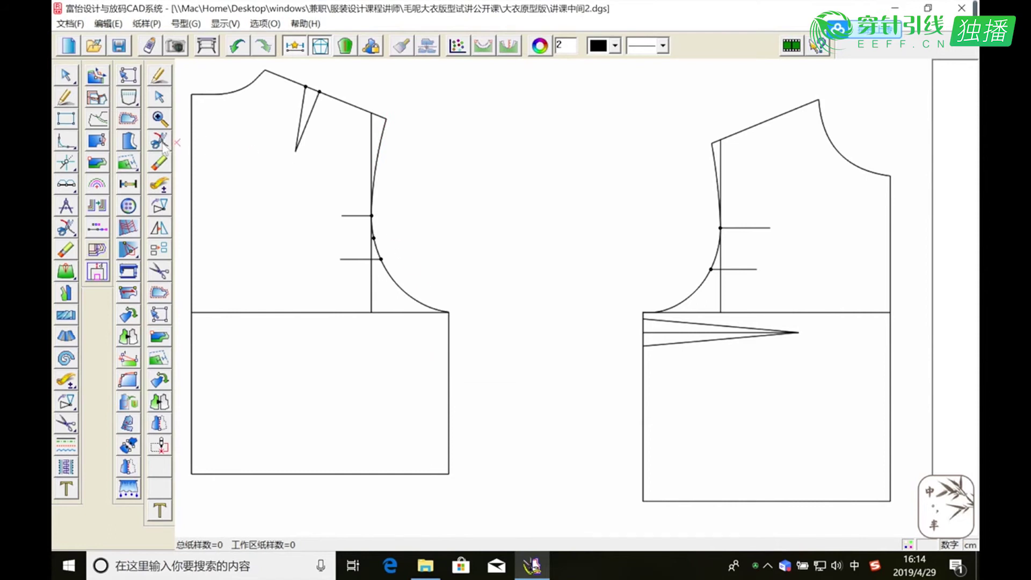
Draw a straight line from the halfway point on the back armhole curve to the tip of the back shoulder dart.
click(66, 98)
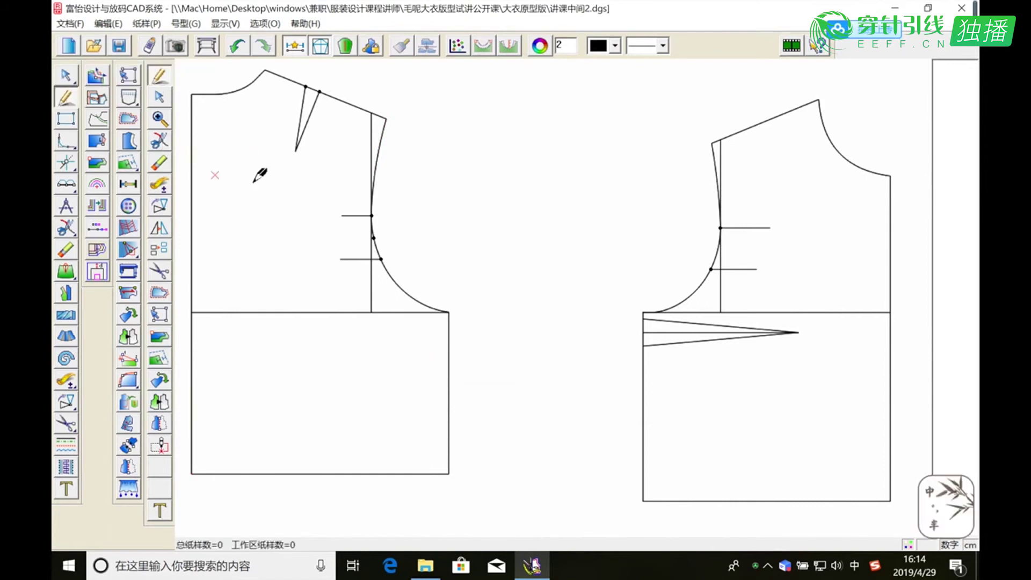
click(373, 237)
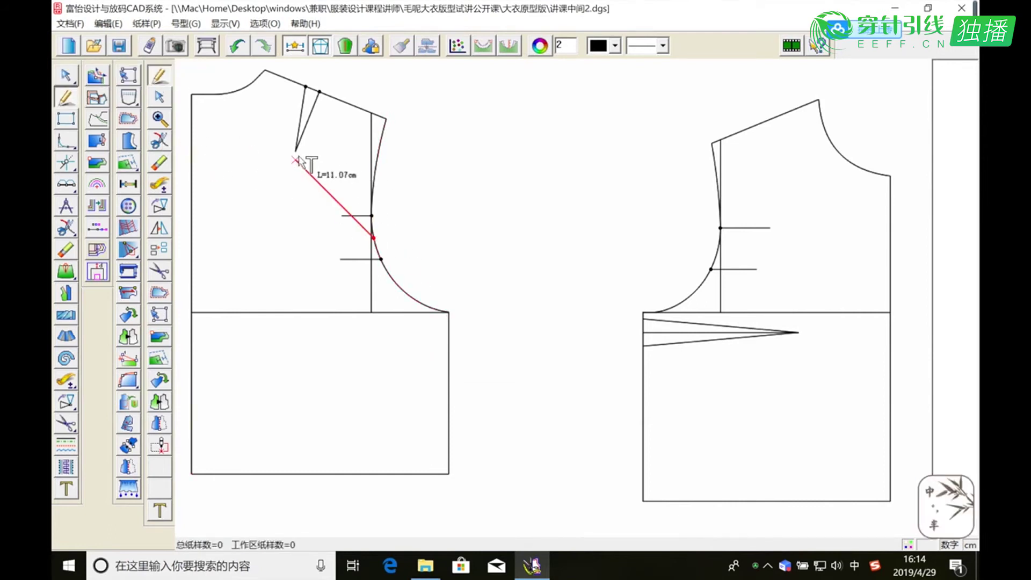
click(295, 152)
right_click(307, 211)
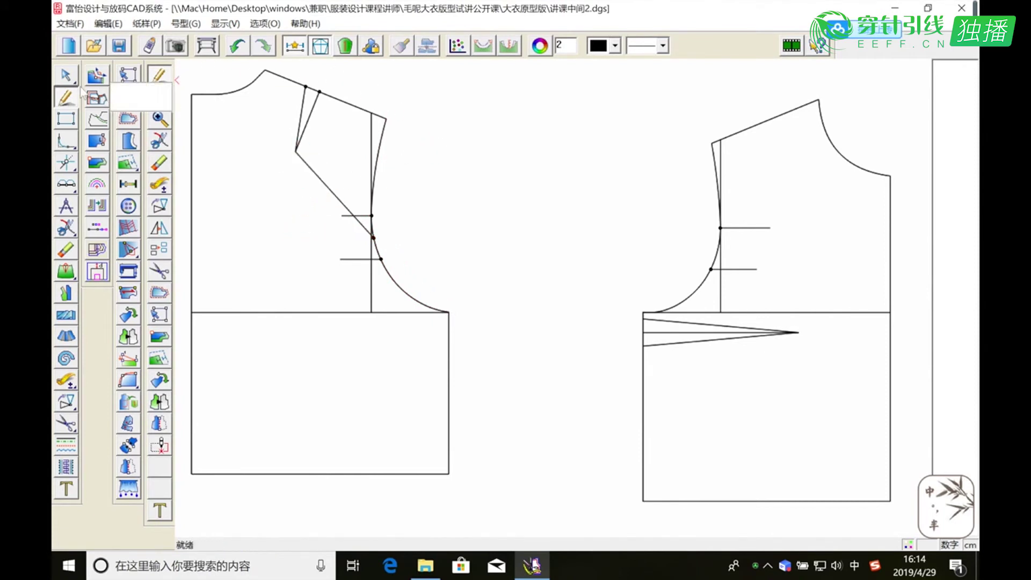
Measure the back armhole curve from the shoulder tip to the end of the line drawn from the dart tip.
click(160, 184)
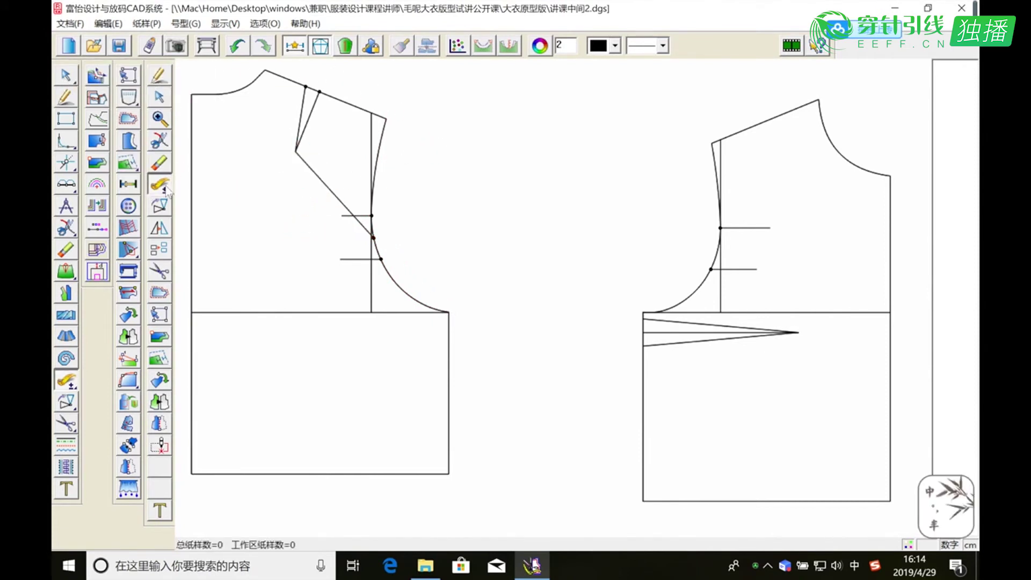
click(387, 125)
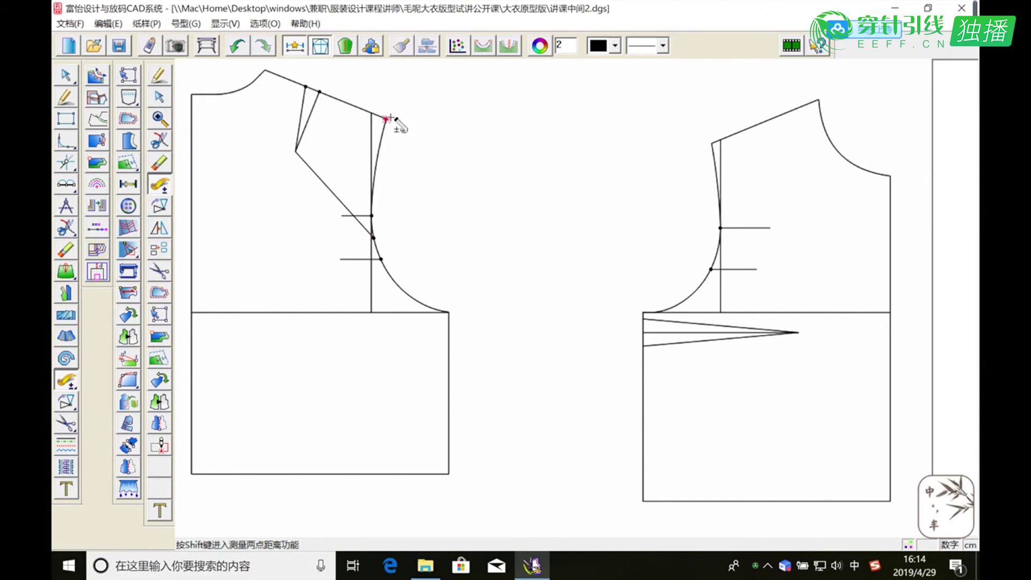
click(374, 237)
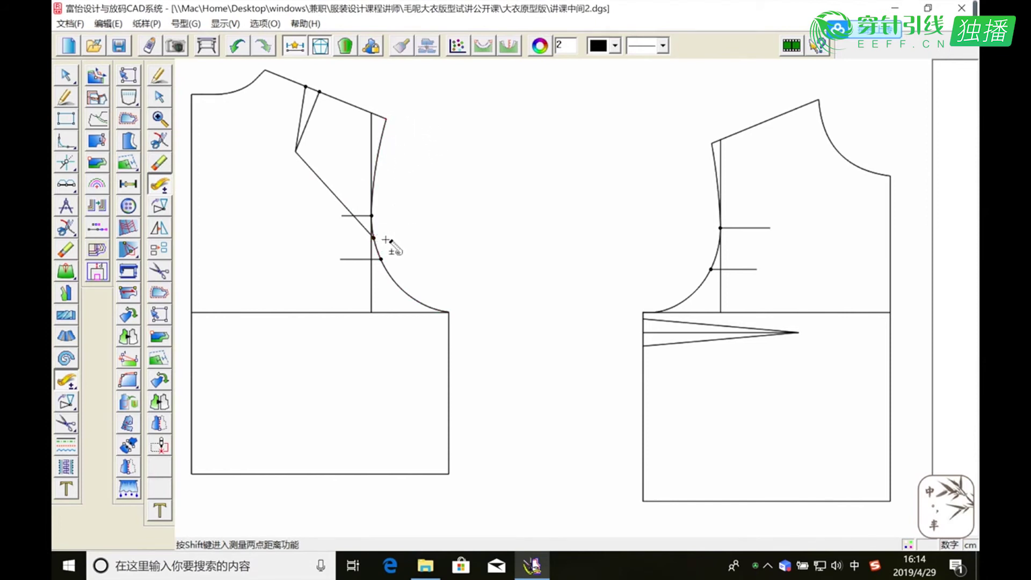
click(379, 171)
click(386, 117)
click(386, 118)
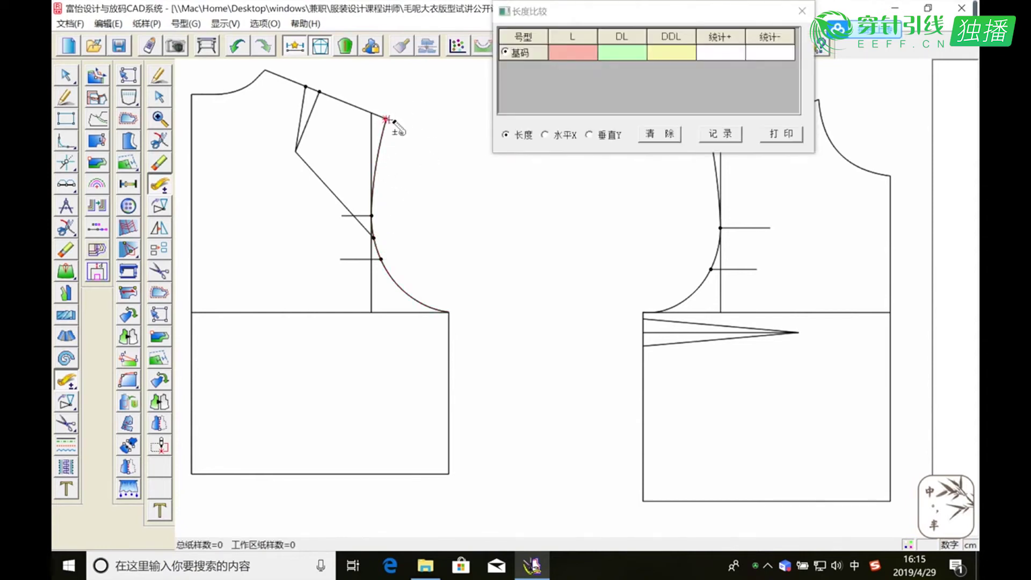
click(375, 239)
click(580, 57)
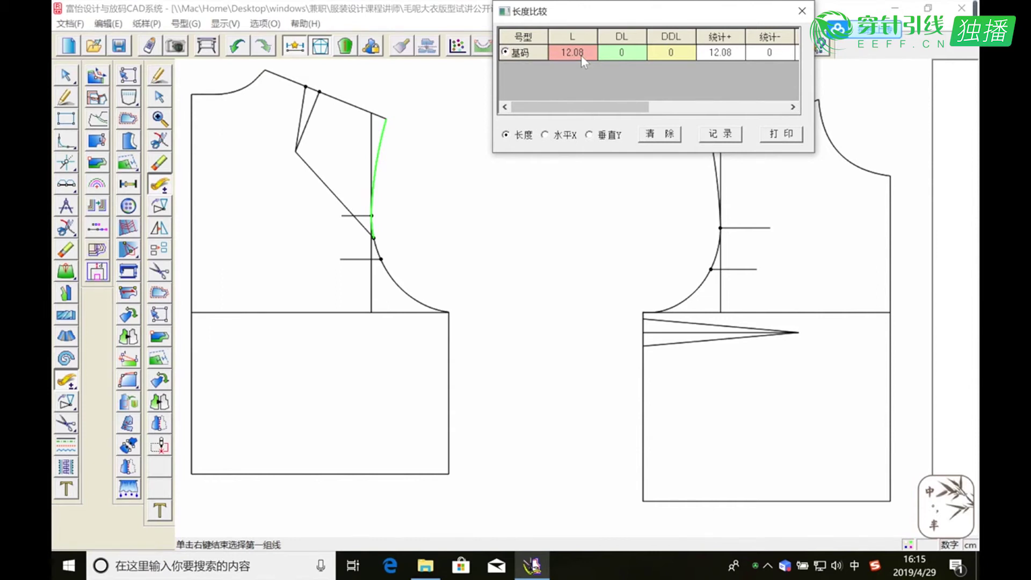
click(802, 11)
Mark a point on the back armhole curve 6.04 cm from the shoulder tip.
click(102, 188)
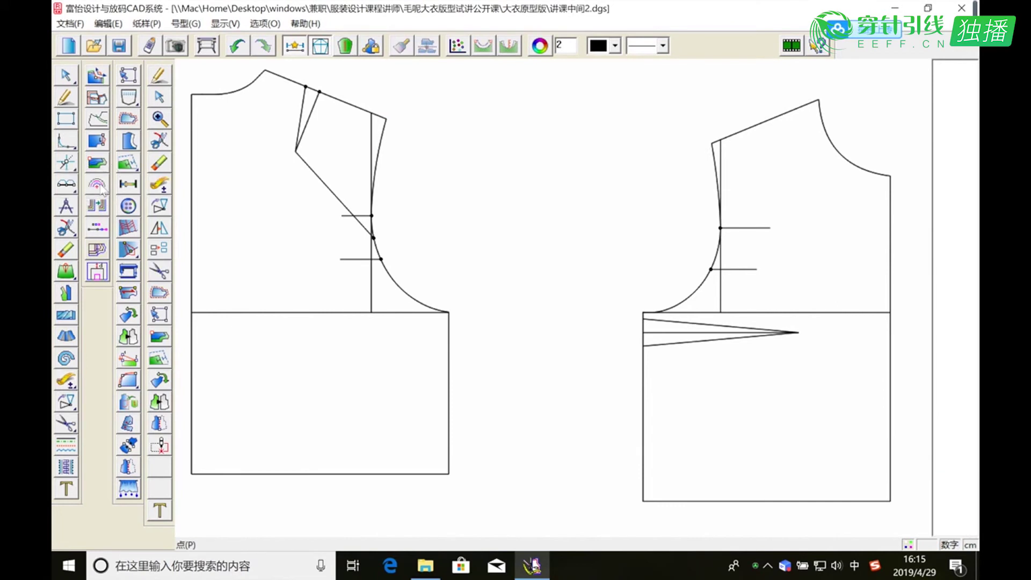
click(381, 142)
click(381, 142)
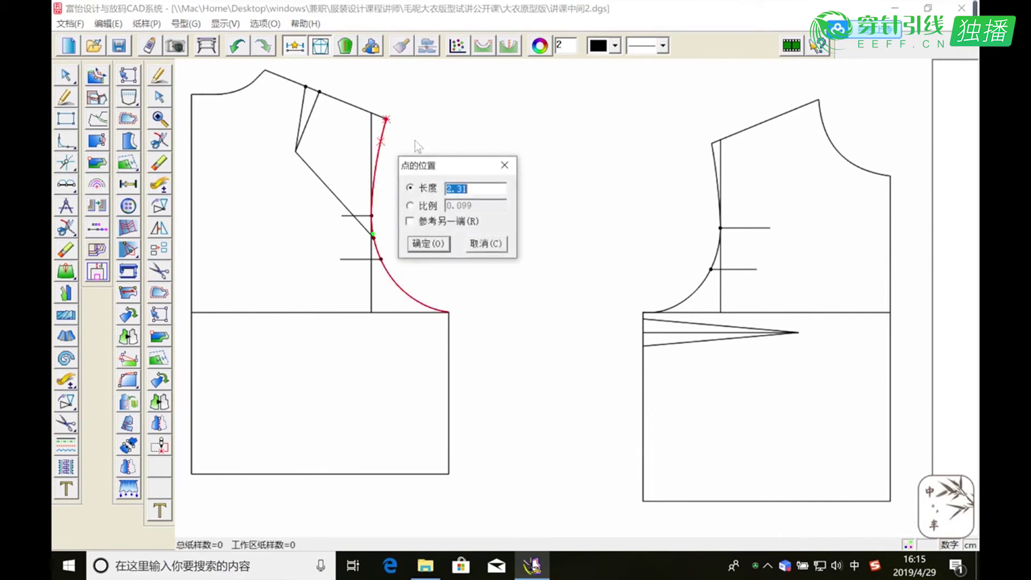
text(6.04)
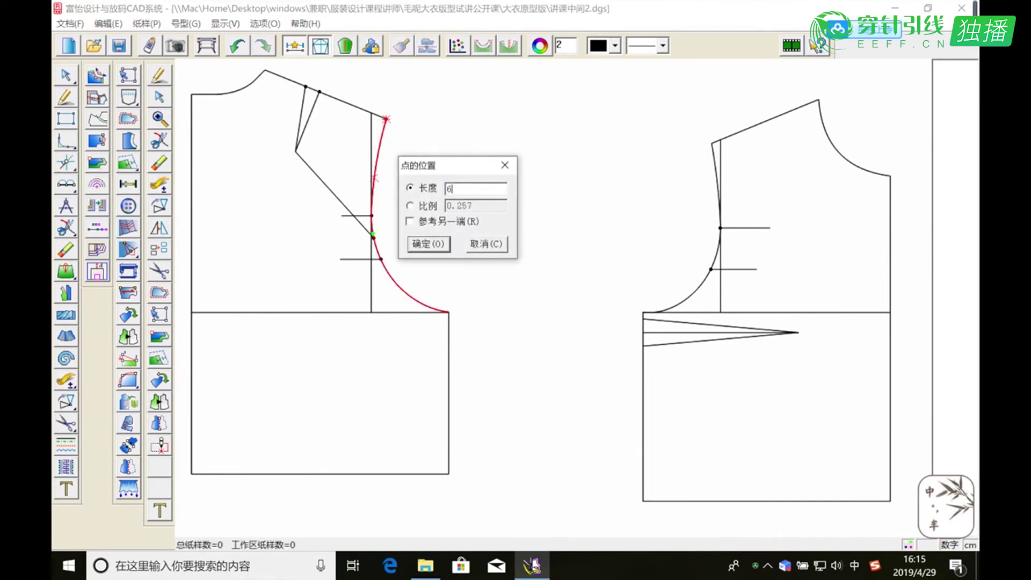
click(432, 245)
Draw a straight line from the new upper back armhole point to the tip of the back shoulder dart.
click(66, 97)
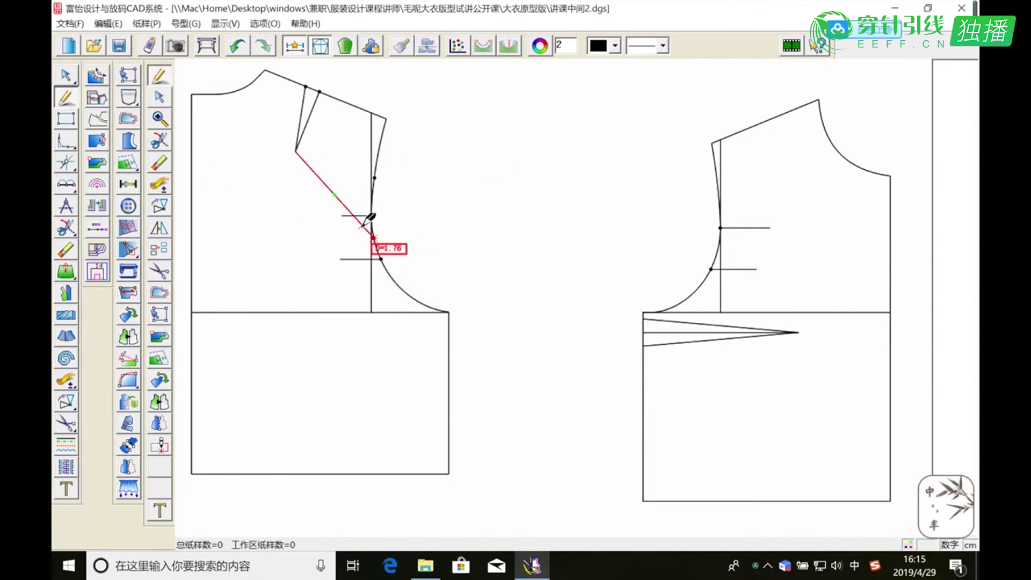
click(375, 177)
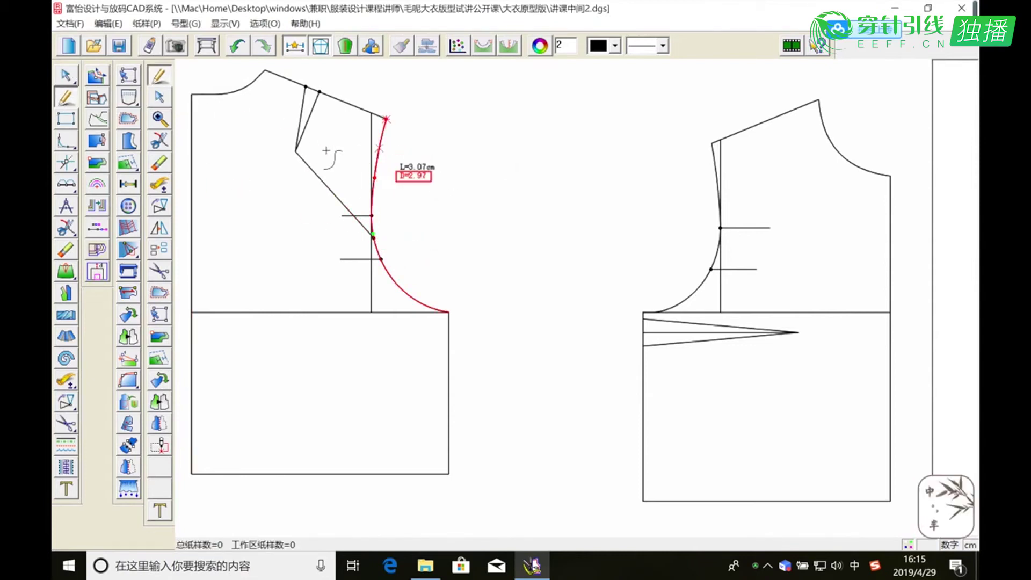
click(296, 152)
right_click(339, 133)
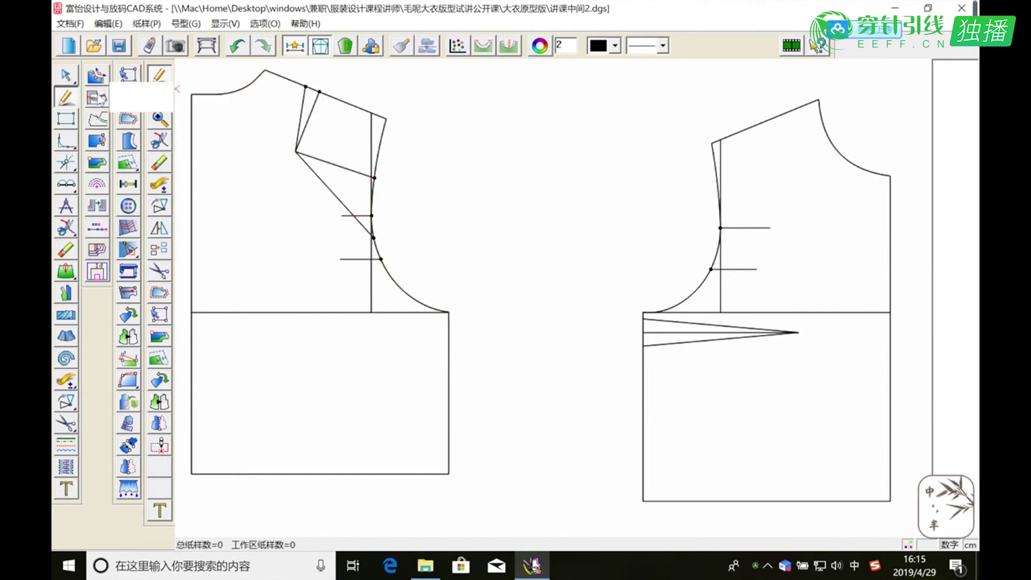
Draw a horizontal line from the tip of the front side dart to the centre front line.
click(159, 97)
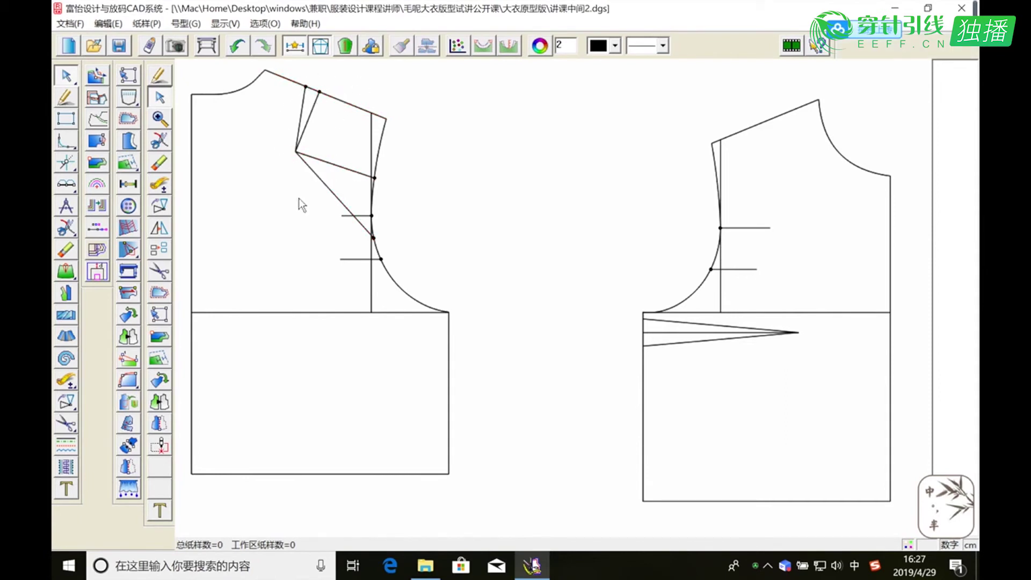
click(723, 343)
click(66, 97)
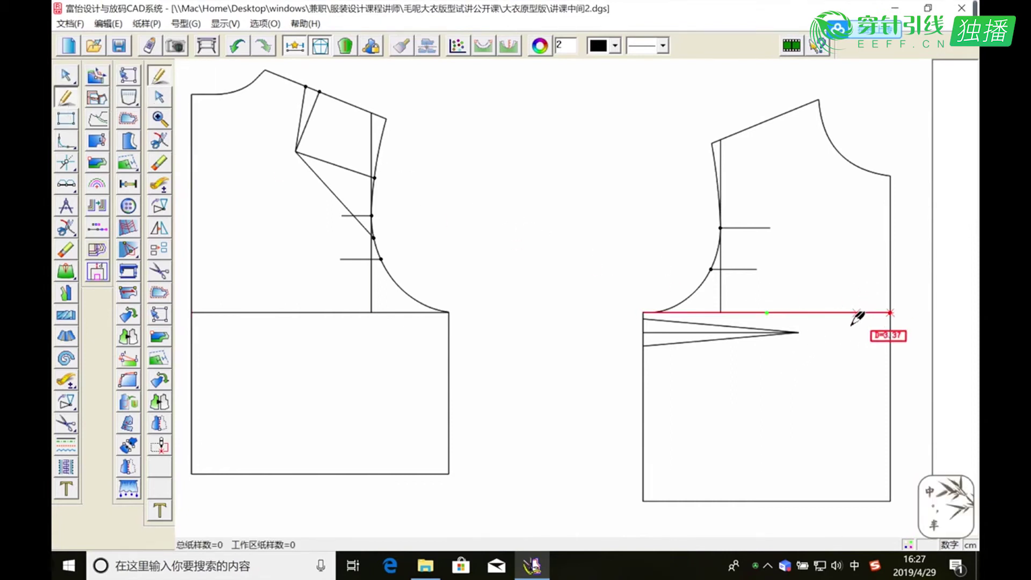
click(809, 335)
click(798, 333)
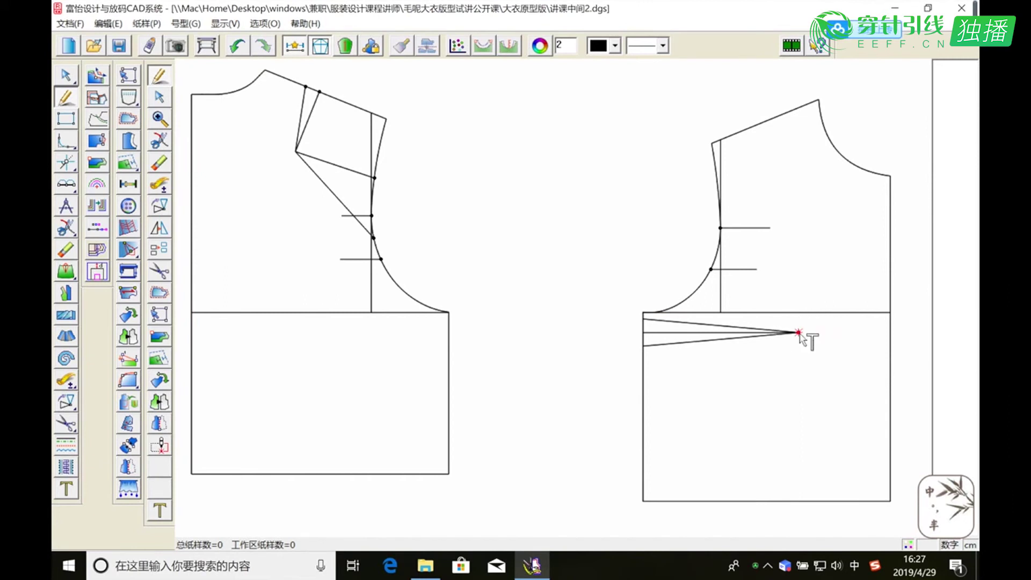
click(891, 333)
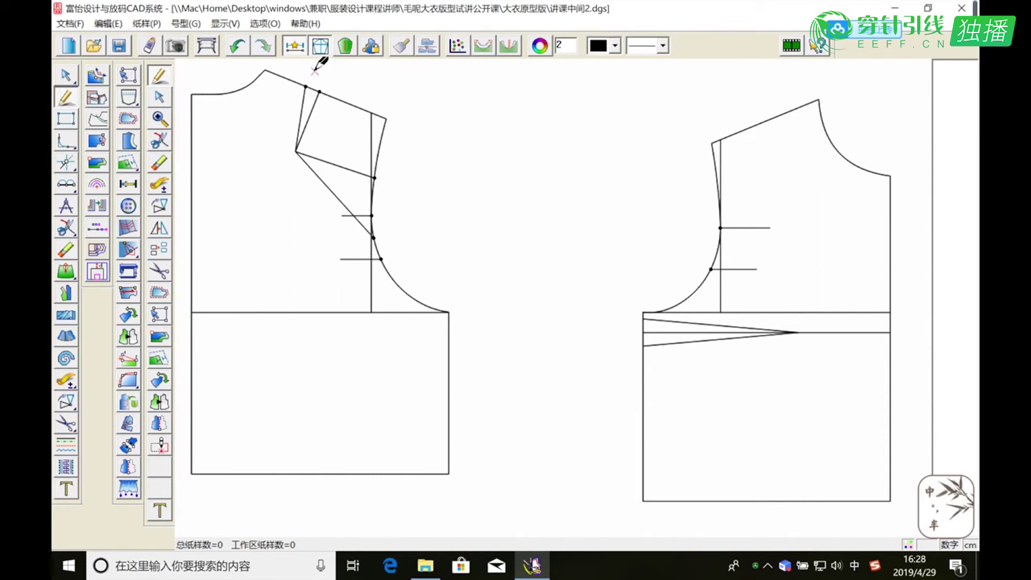
Measure the distance along the back shoulder from the neck point to the nearer leg of the shoulder dart.
click(787, 113)
click(328, 94)
click(160, 185)
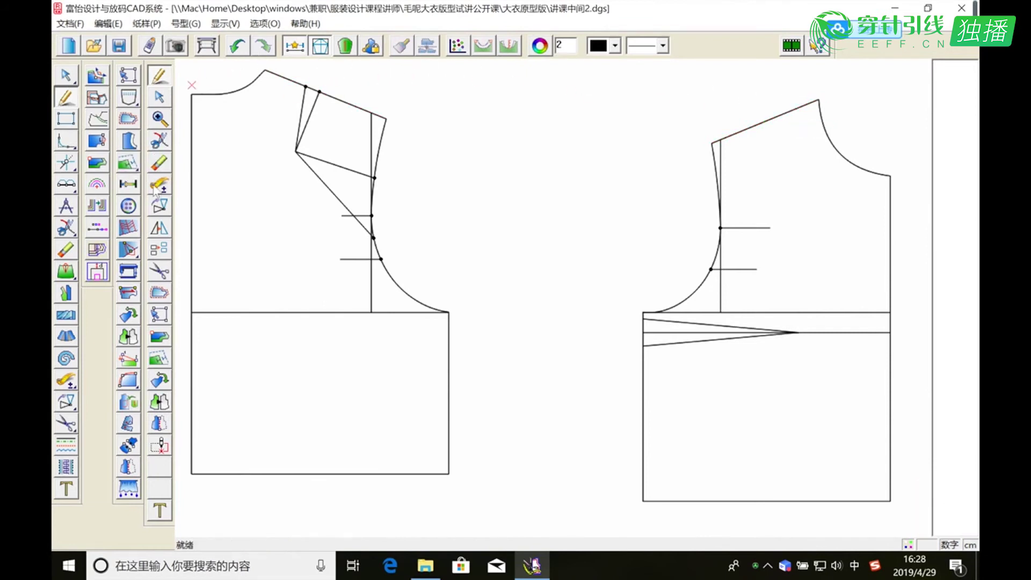
click(264, 70)
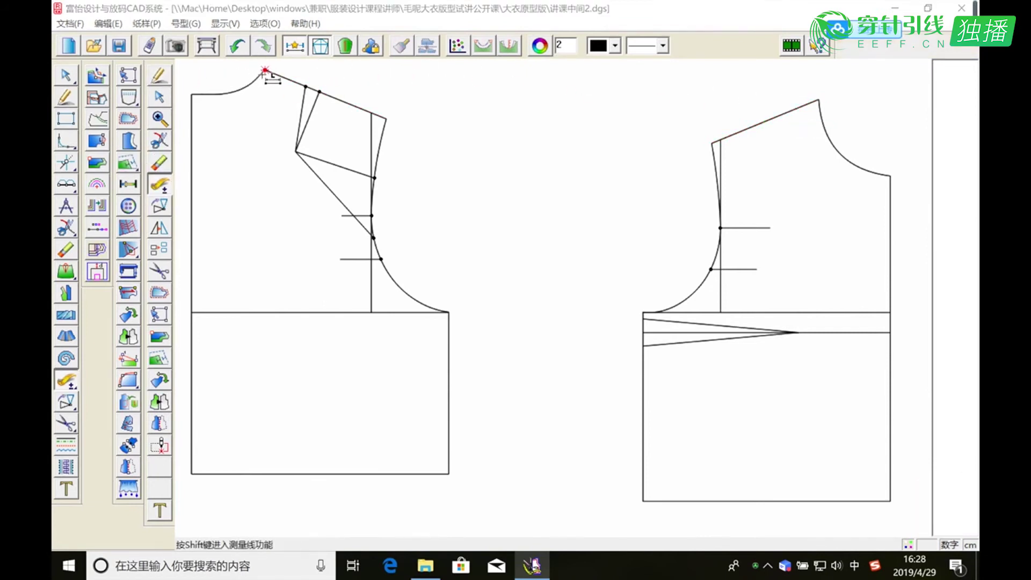
key(shift)
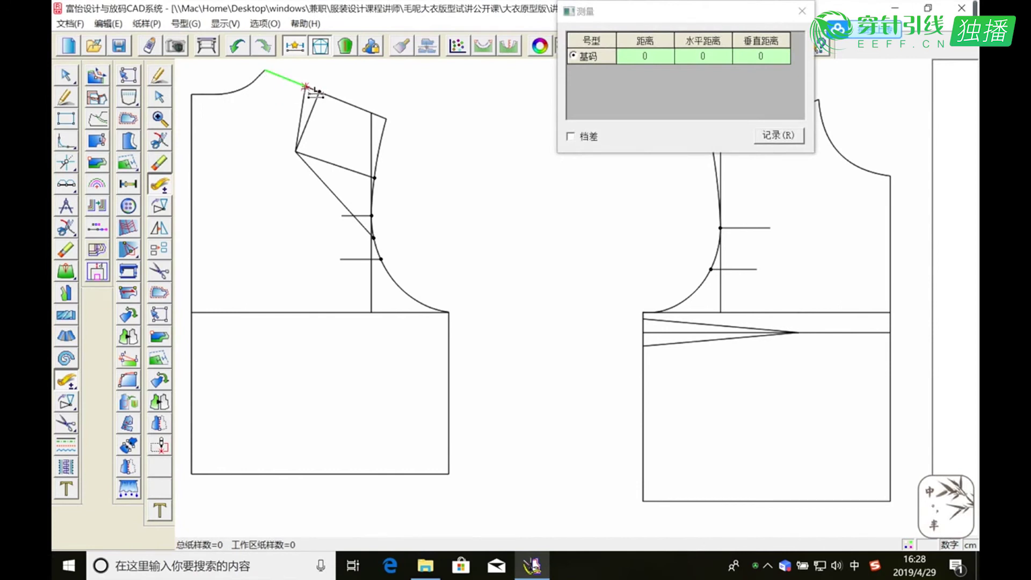
click(305, 86)
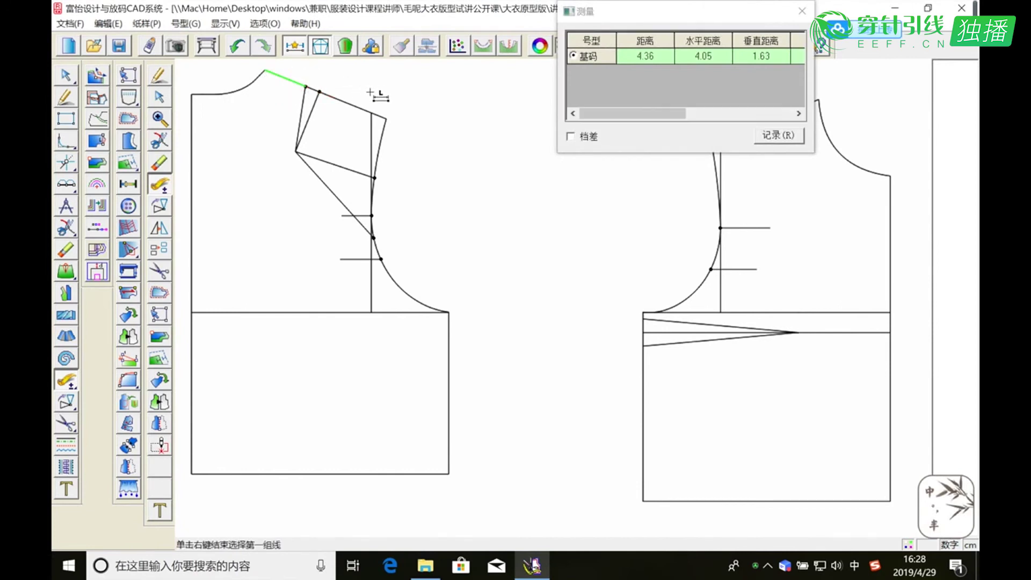
click(802, 11)
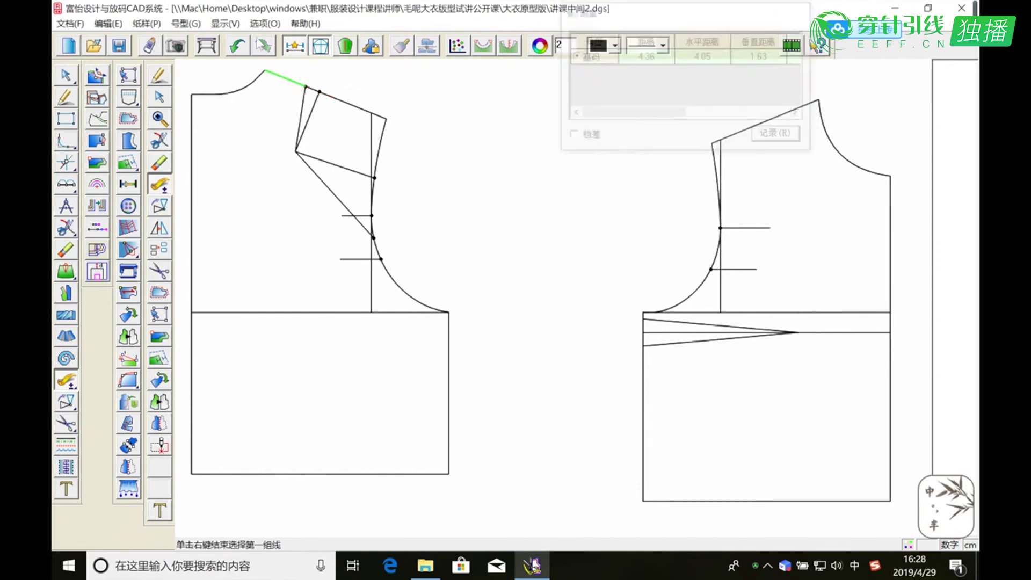
Mark a point on the front shoulder line 4.36 cm from the neck point.
click(64, 203)
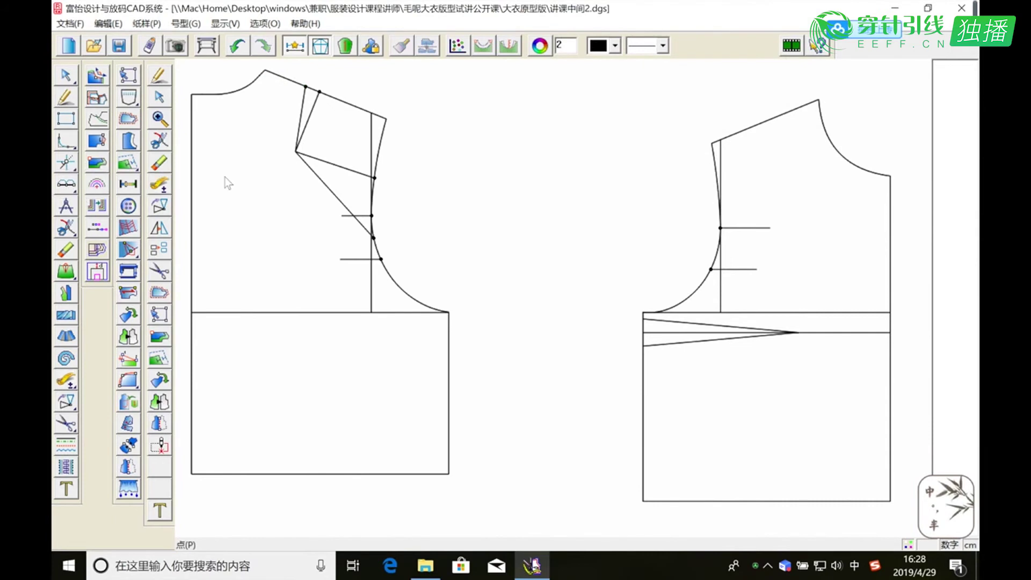
click(787, 112)
text(4. 36)
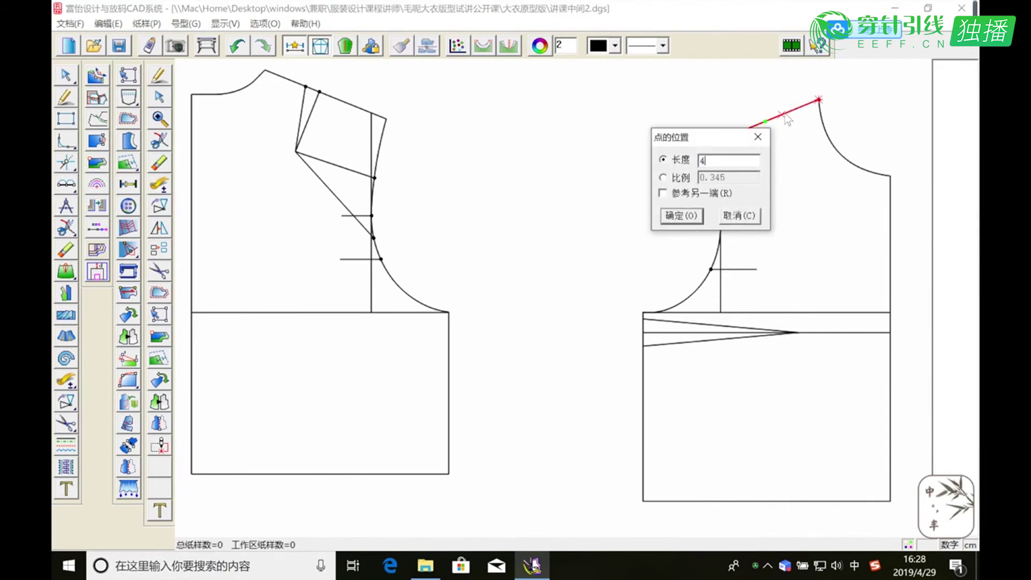
click(700, 215)
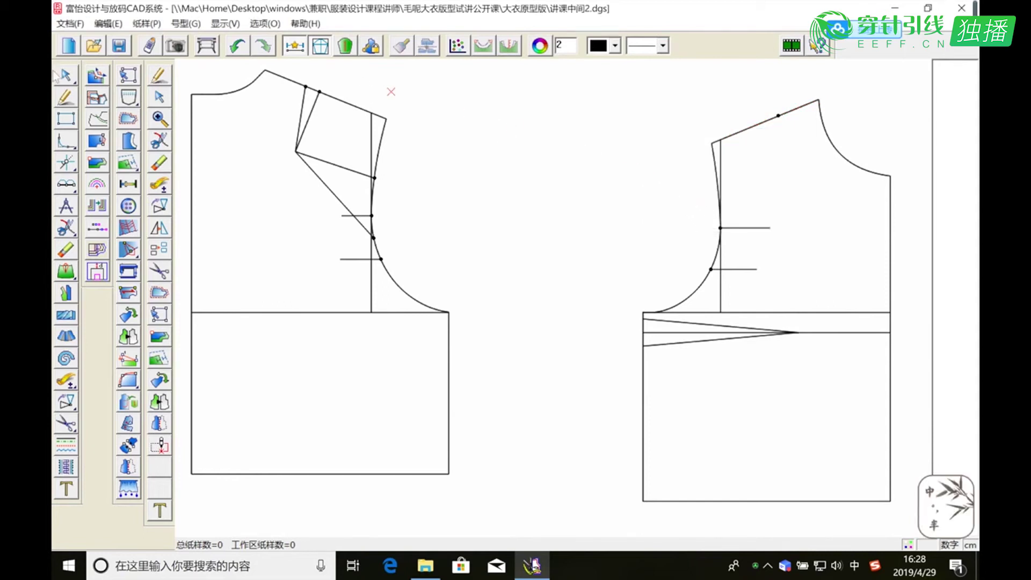
Draw a straight line from the marked front shoulder point to the tip of the front side dart.
click(65, 97)
click(779, 115)
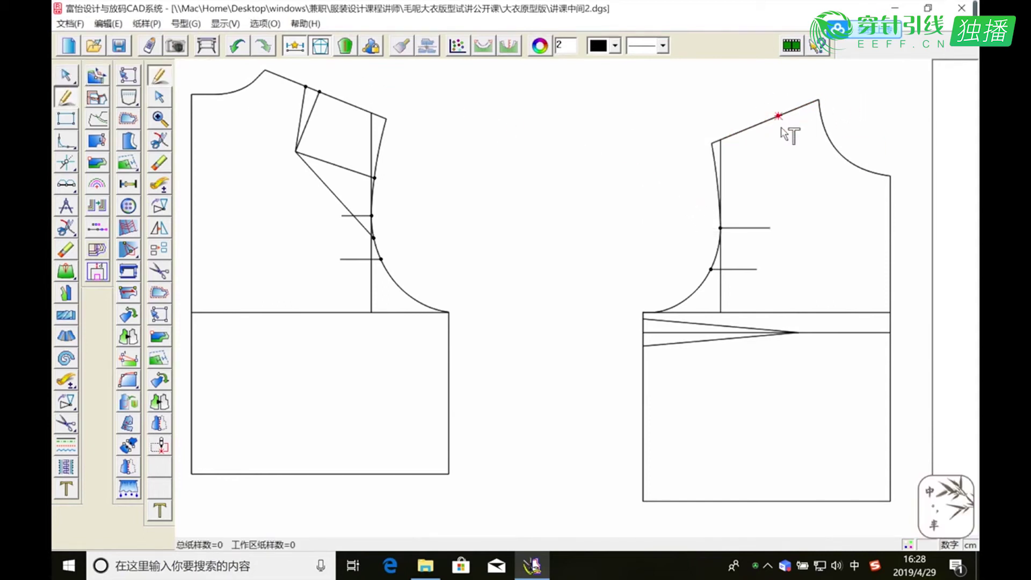
click(799, 333)
right_click(806, 344)
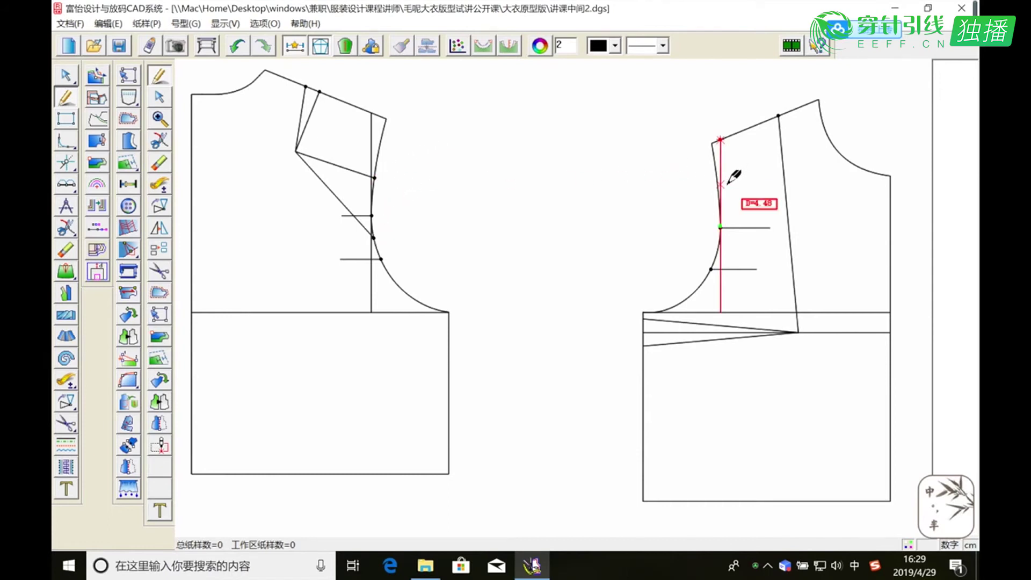
Measure the back armhole curve from the shoulder tip to the end of the upper line from the dart tip.
click(67, 75)
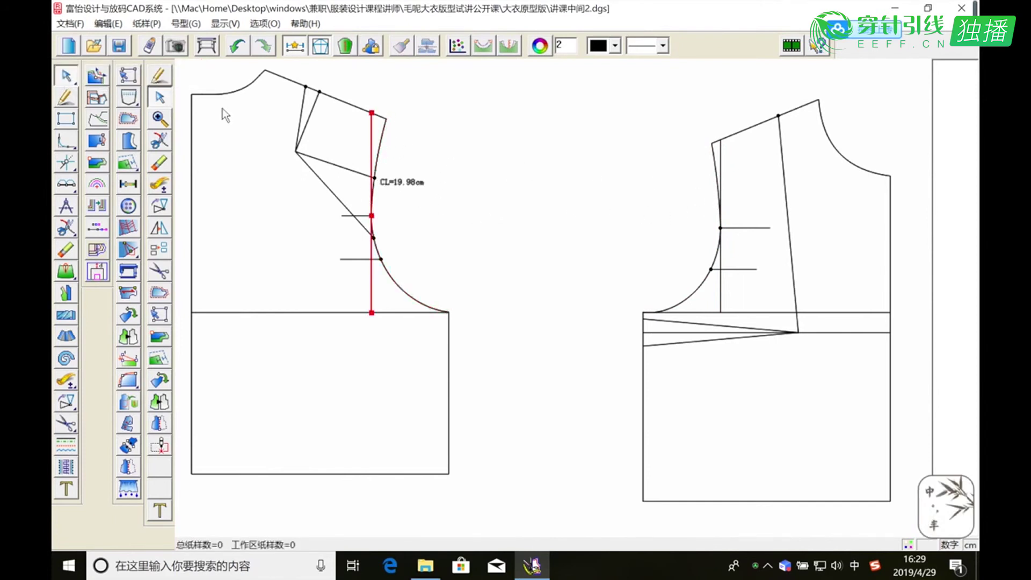
click(163, 187)
click(376, 173)
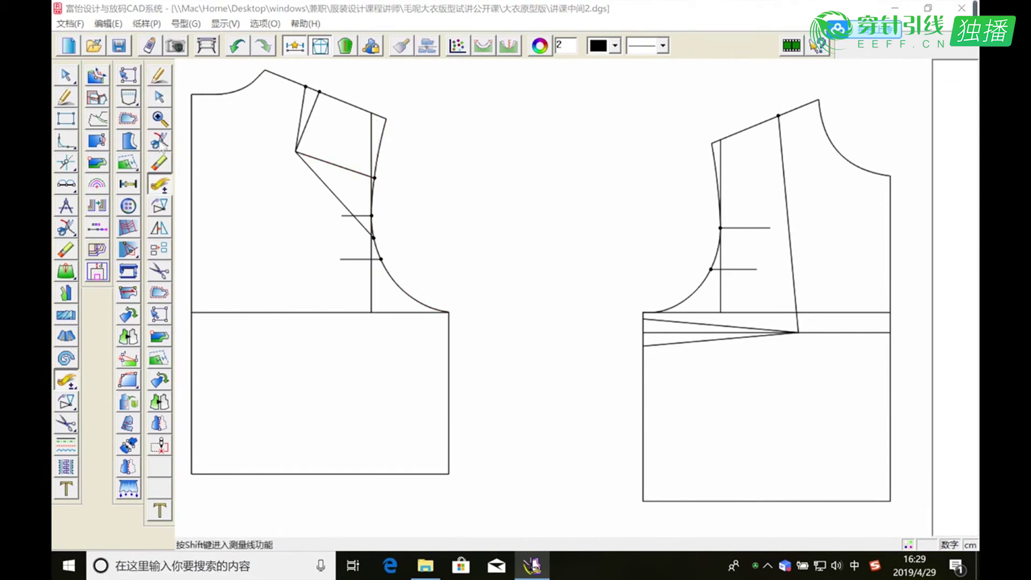
key(a)
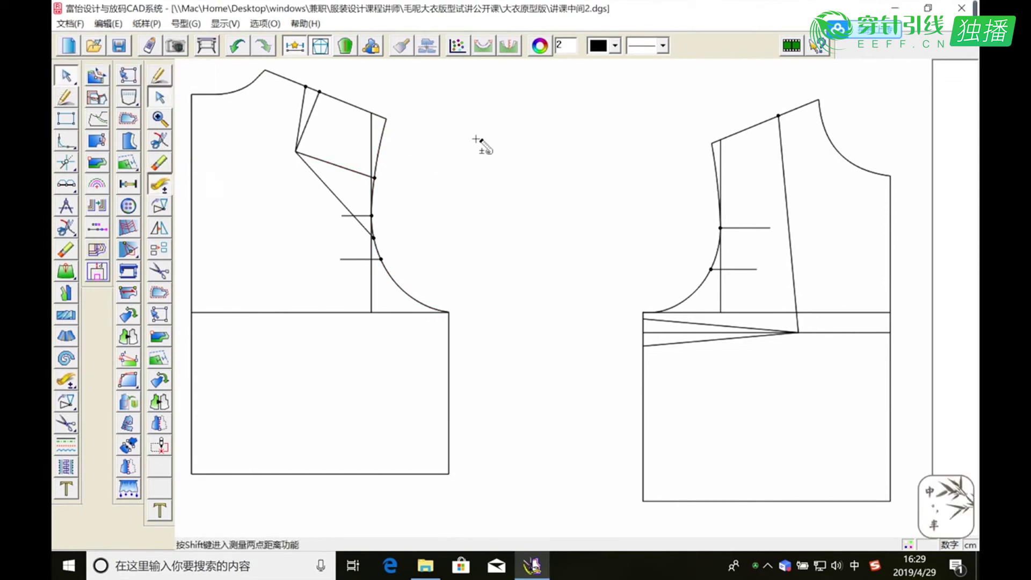
key(r)
click(386, 119)
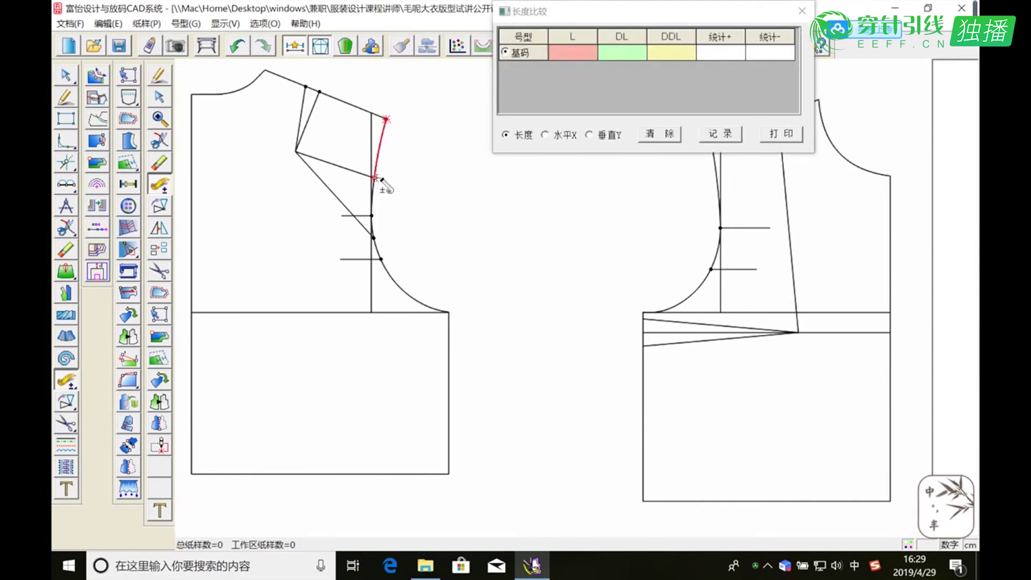
click(375, 177)
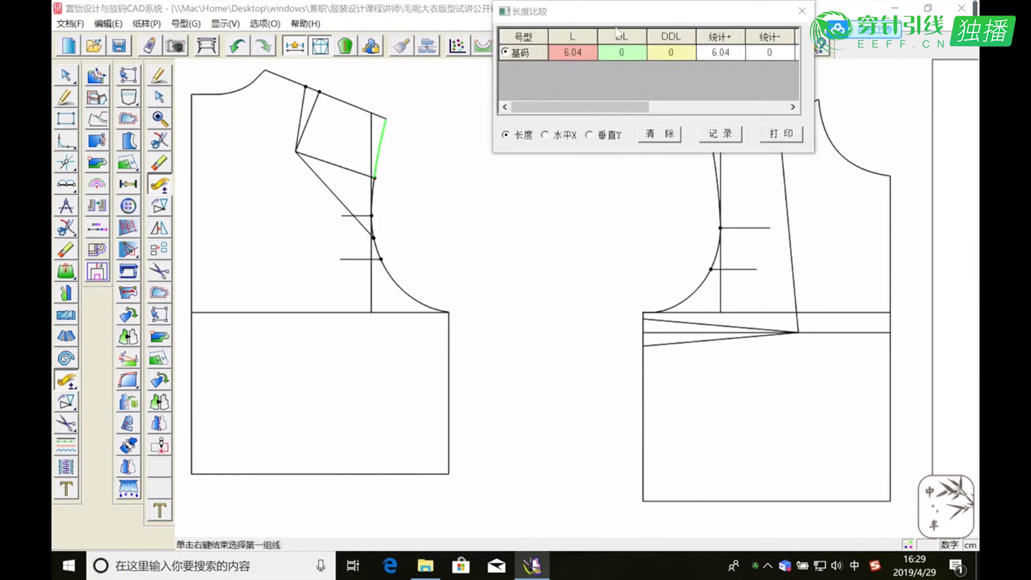
click(804, 11)
Mark a point on the front armhole curve 6.04 cm from the shoulder tip.
click(77, 188)
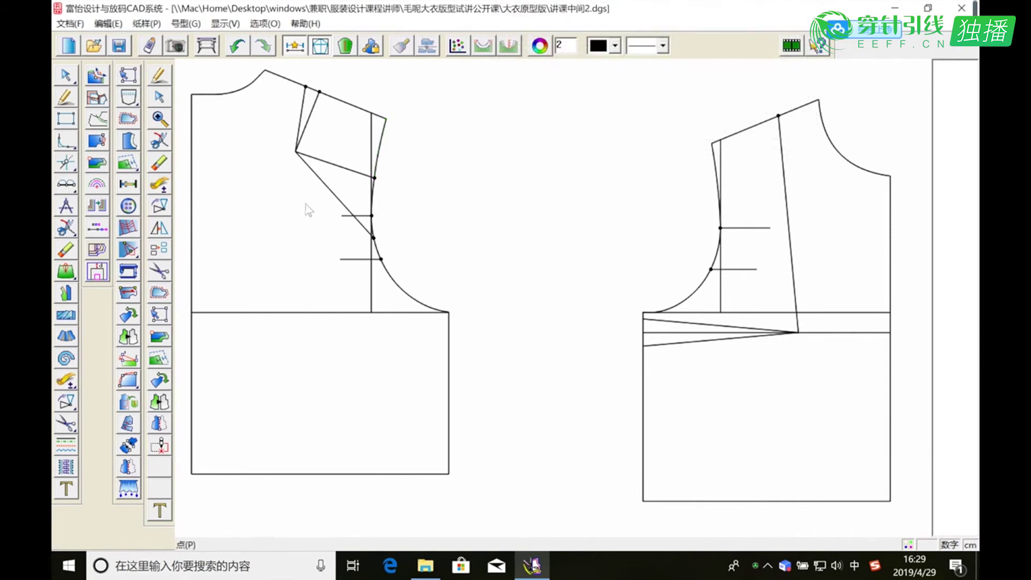
click(712, 142)
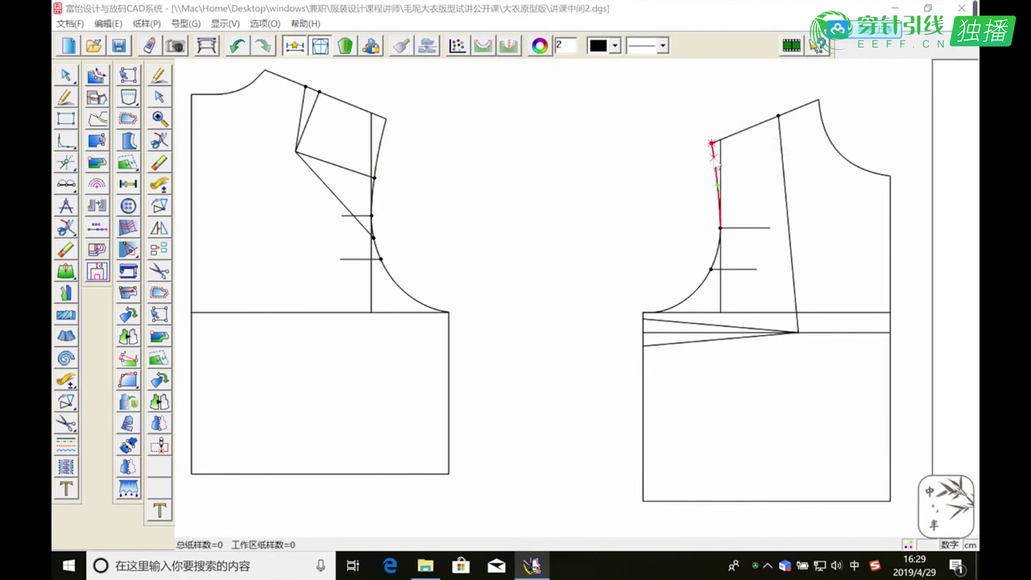
click(715, 158)
text(6.04)
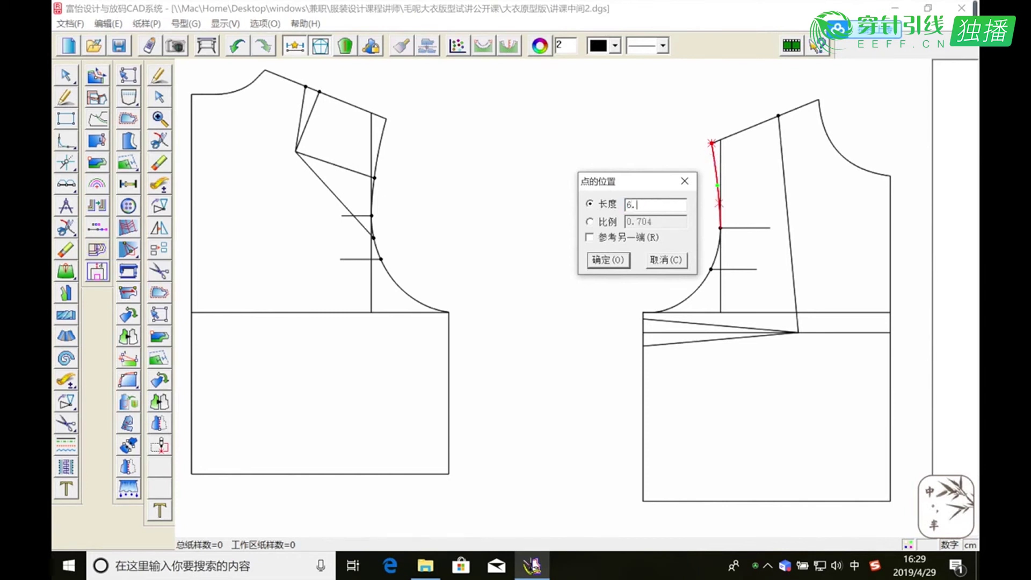
click(620, 261)
Draw a straight line from the new front armhole point to the tip of the front side dart.
click(68, 99)
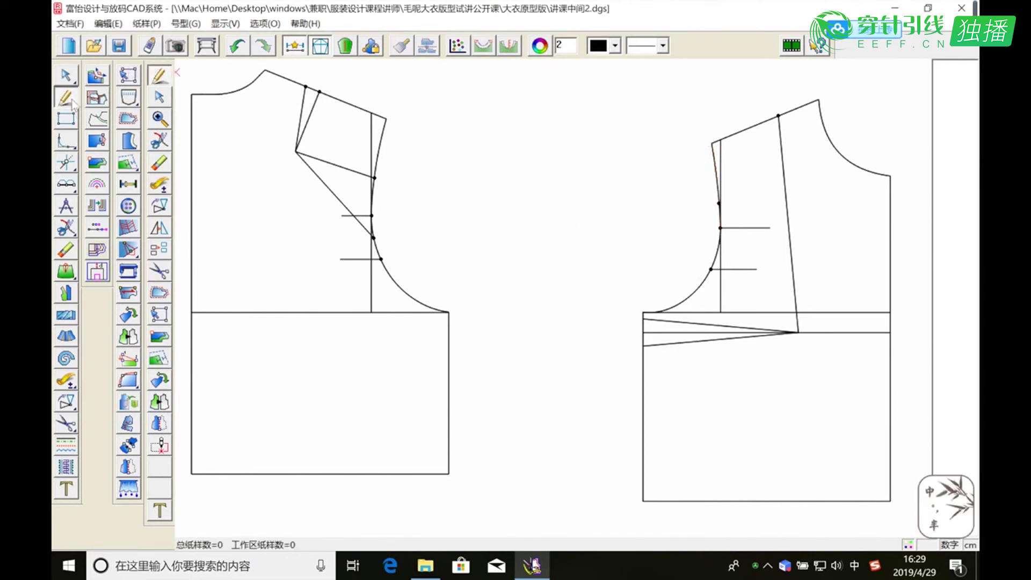
click(720, 203)
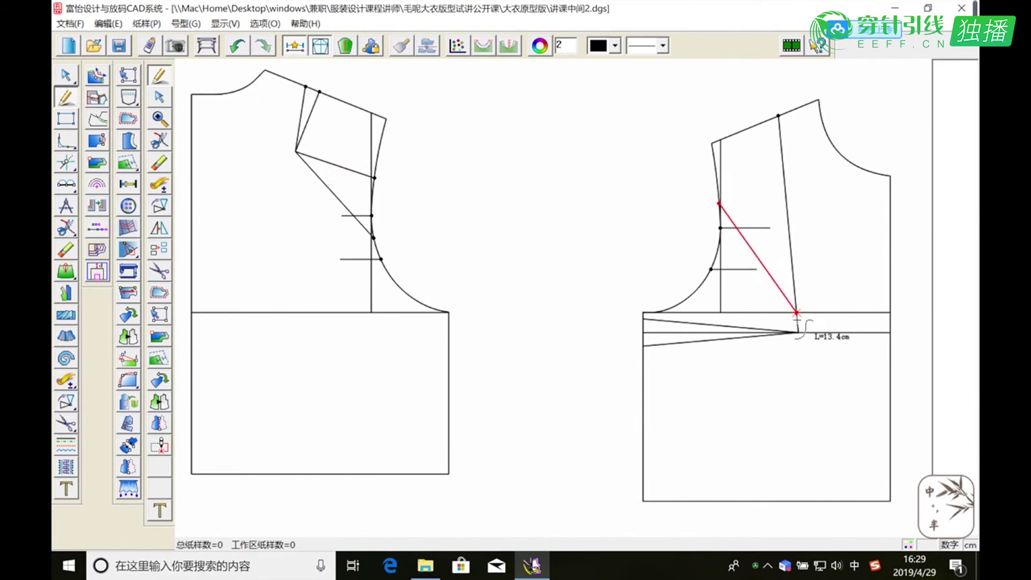
click(799, 332)
right_click(815, 350)
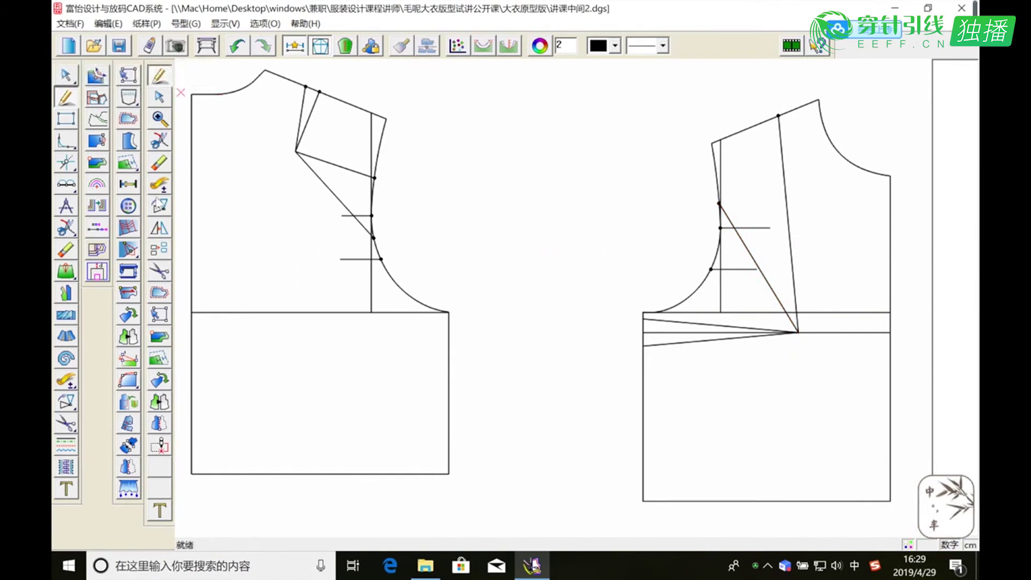
Measure the back armhole curve between the halfway point and the lower armhole mark.
click(159, 185)
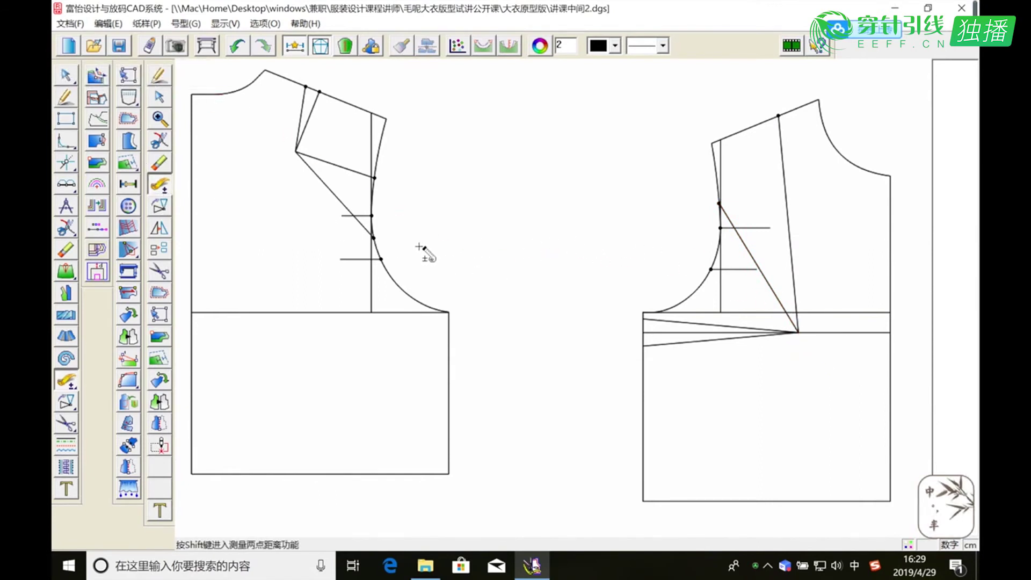
click(380, 238)
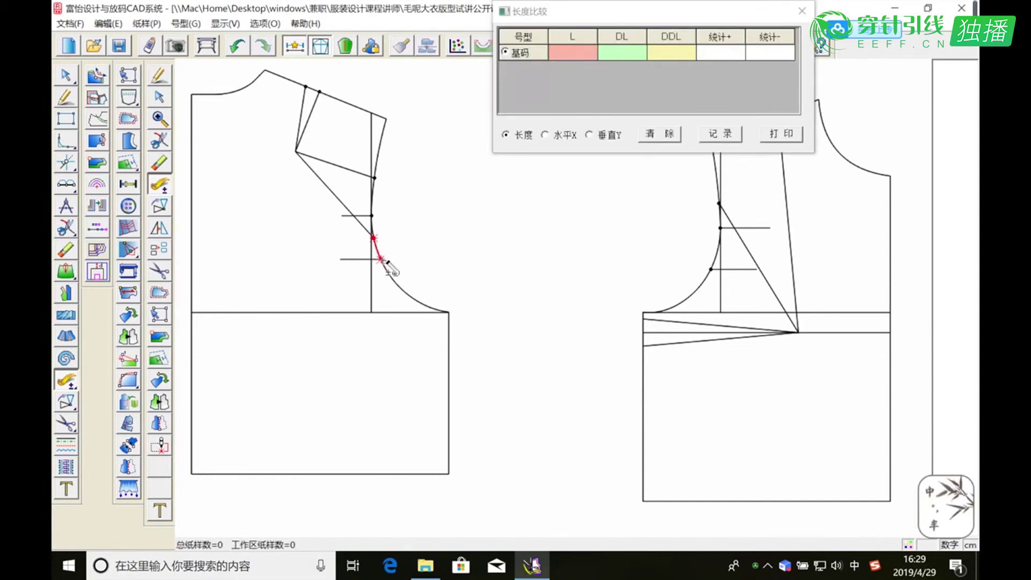
click(381, 260)
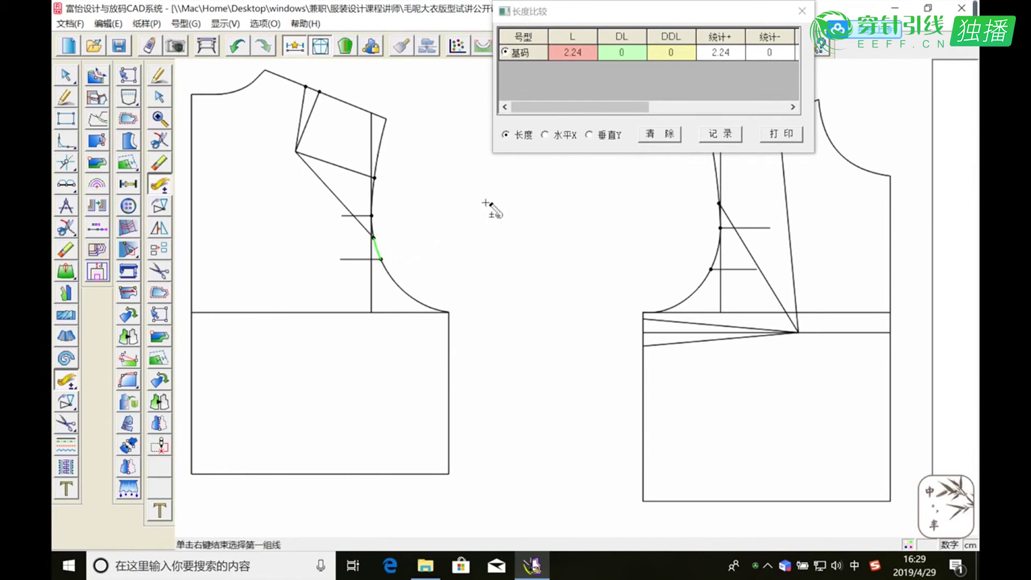
click(803, 11)
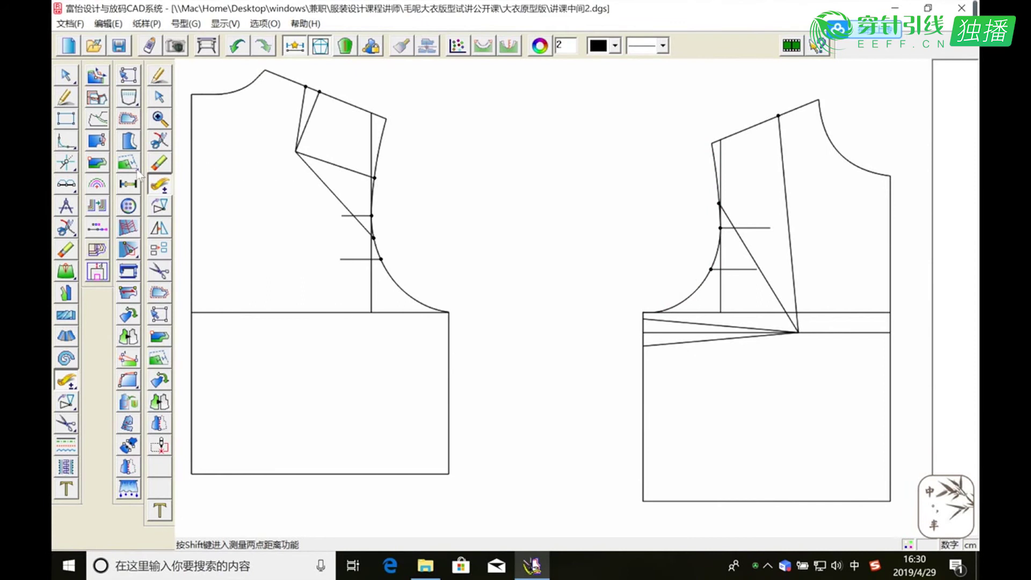
Mark a point on the front armhole curve 2.24 cm below the lower armhole mark.
click(91, 185)
click(797, 311)
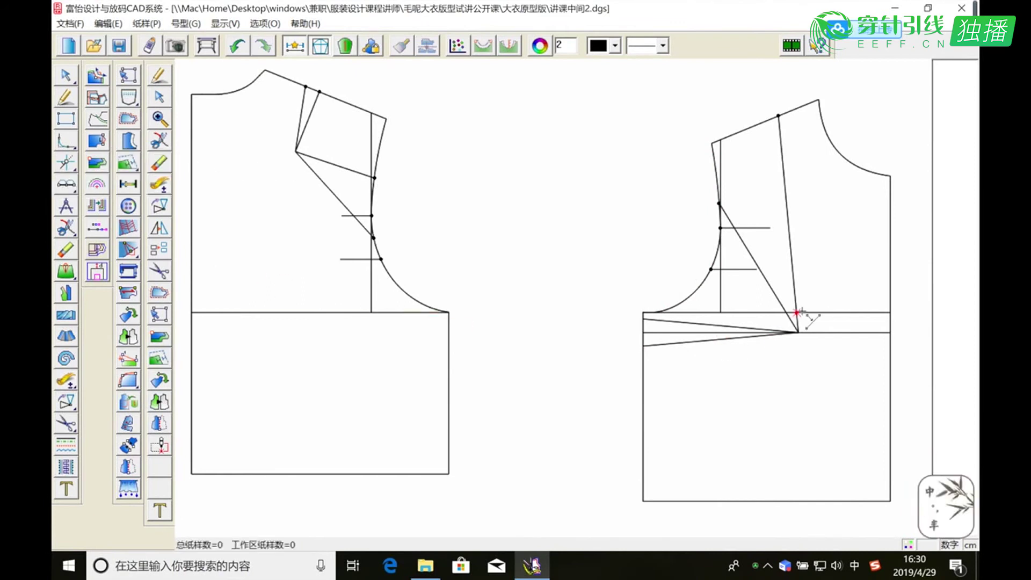
click(701, 288)
text(2.24)
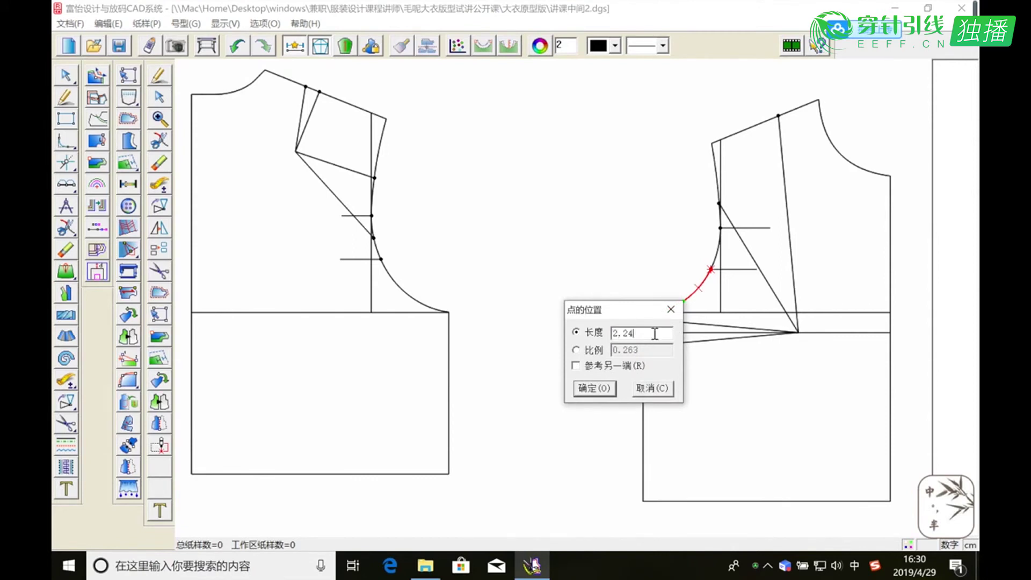
click(594, 391)
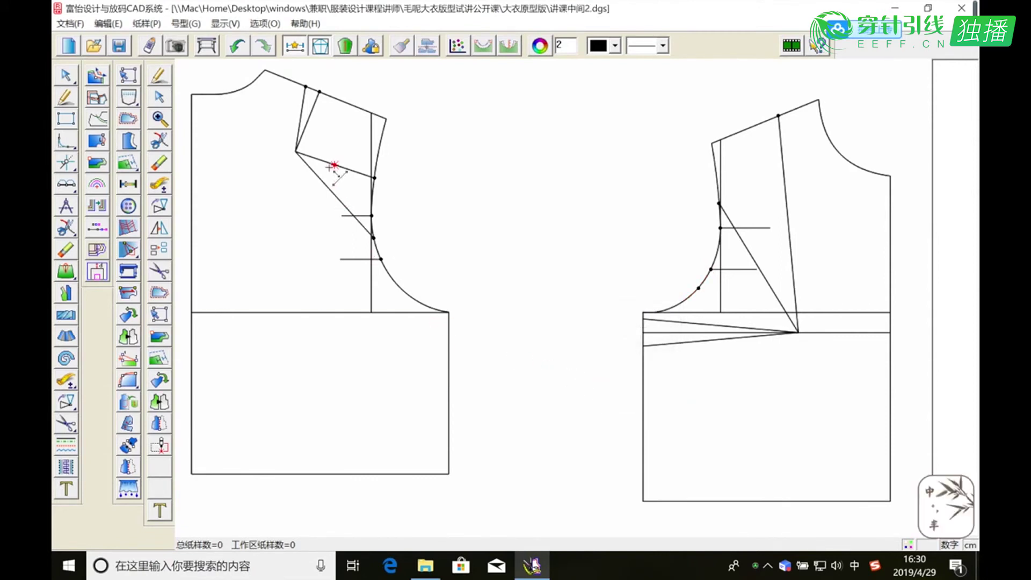
Draw a straight line from the new lower front armhole point to the tip of the front side dart.
click(59, 101)
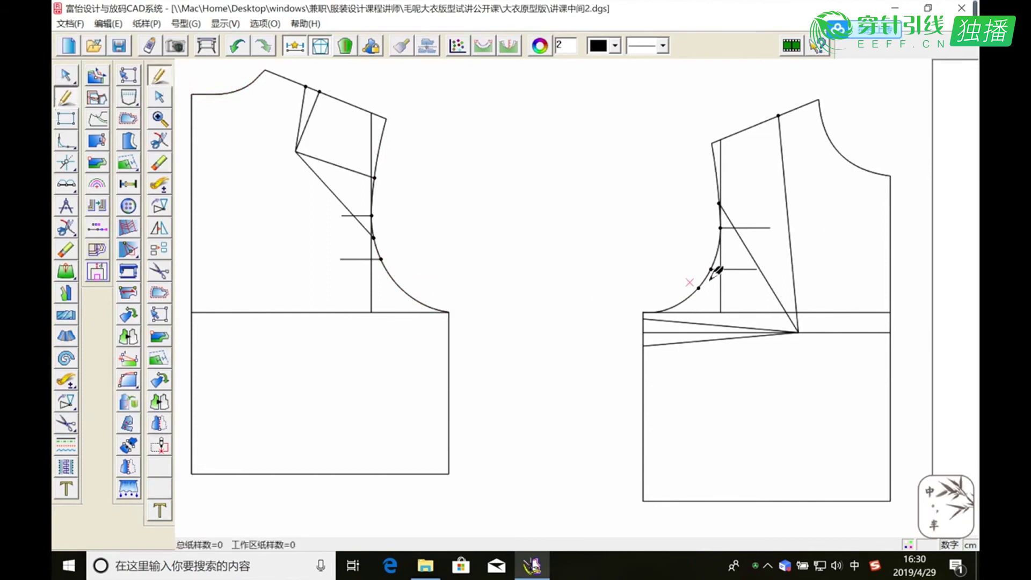
click(698, 288)
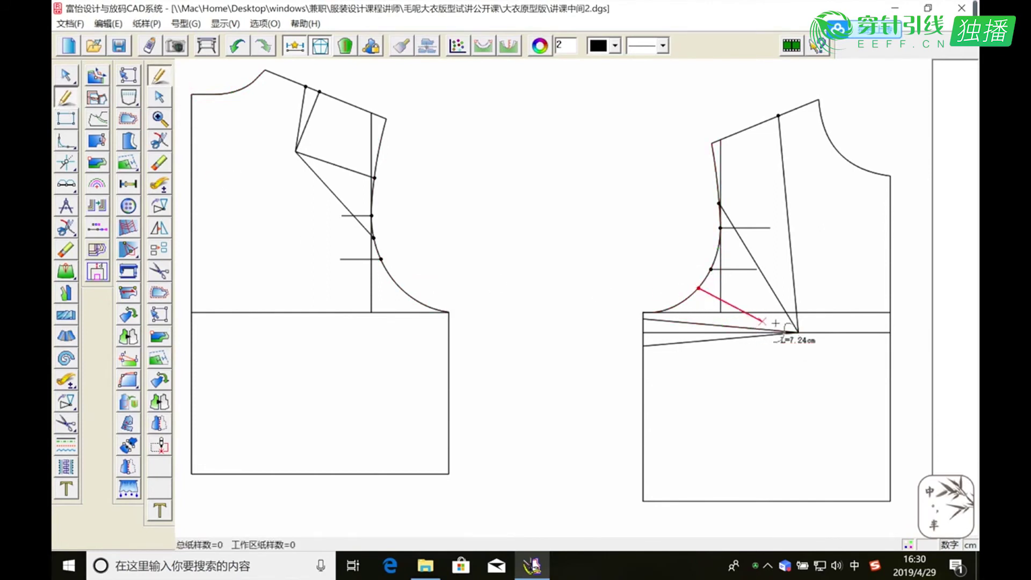
click(799, 332)
right_click(833, 380)
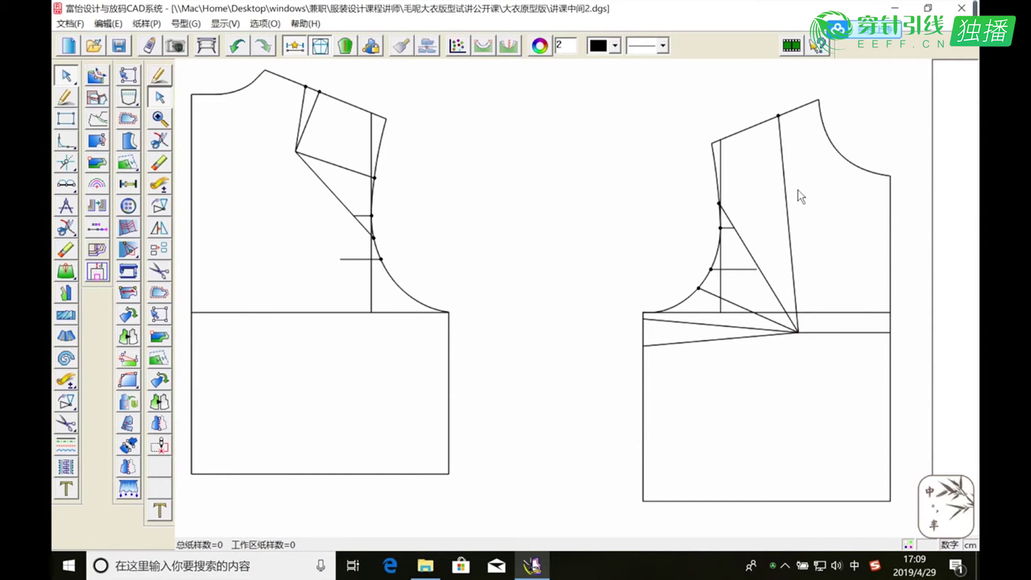
click(312, 115)
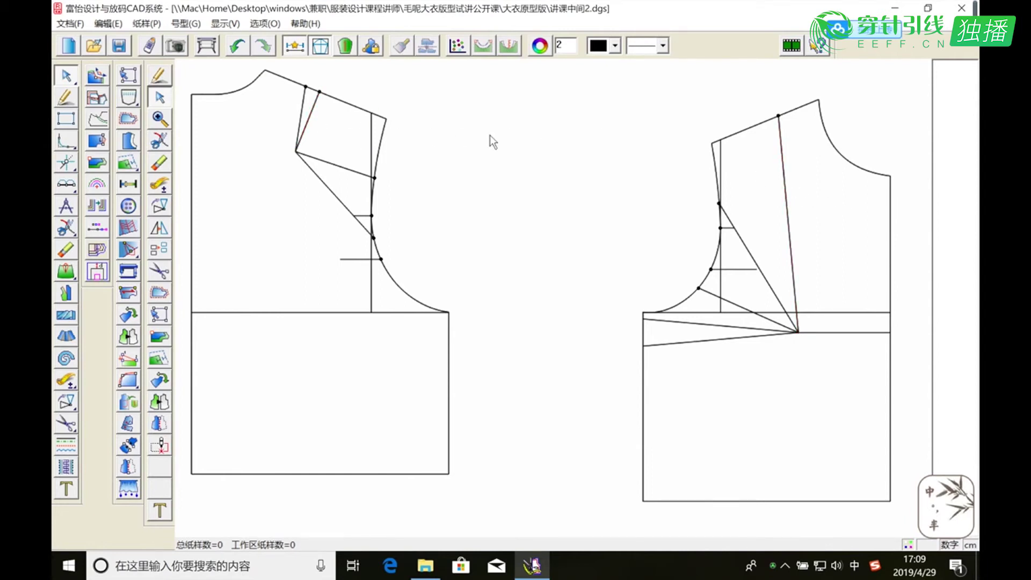
click(739, 241)
click(357, 172)
click(751, 307)
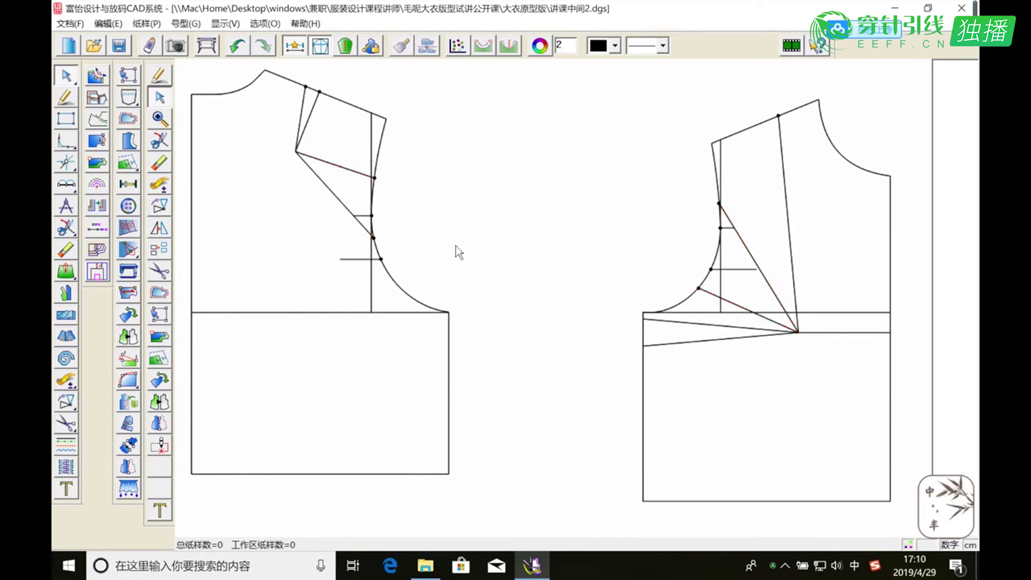
click(366, 231)
click(302, 141)
click(300, 132)
click(324, 101)
click(379, 176)
right_click(308, 113)
Mark a point on the back shoulder line 0.2 cm inside the dart from the leg nearest the armhole.
click(161, 118)
drag(286, 69, 429, 247)
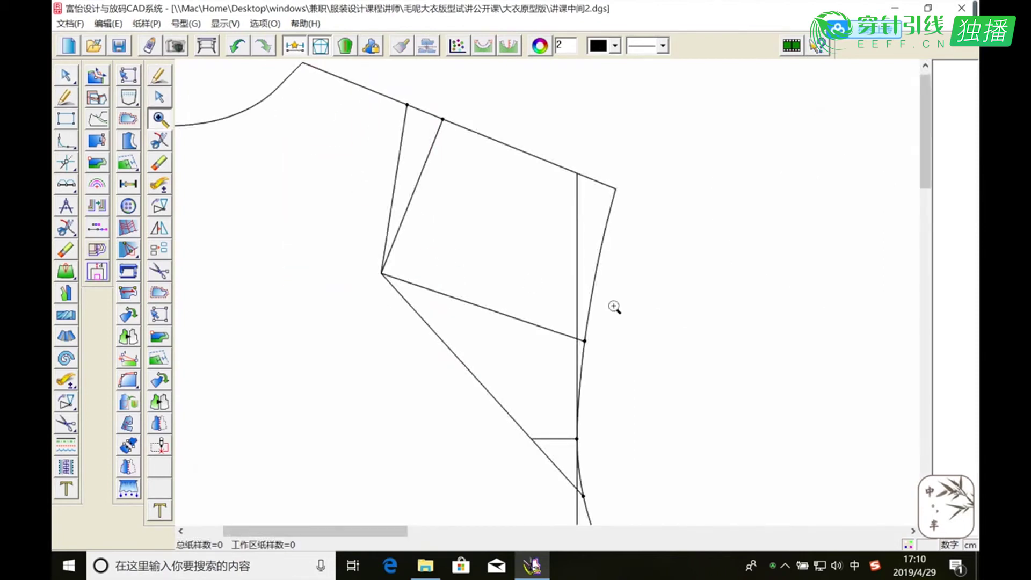
click(66, 203)
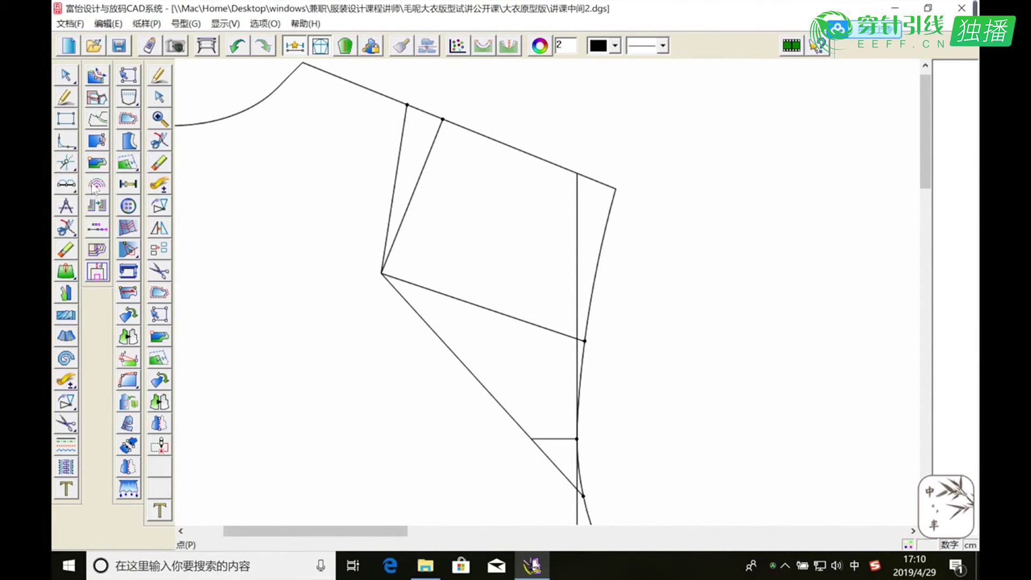
click(490, 384)
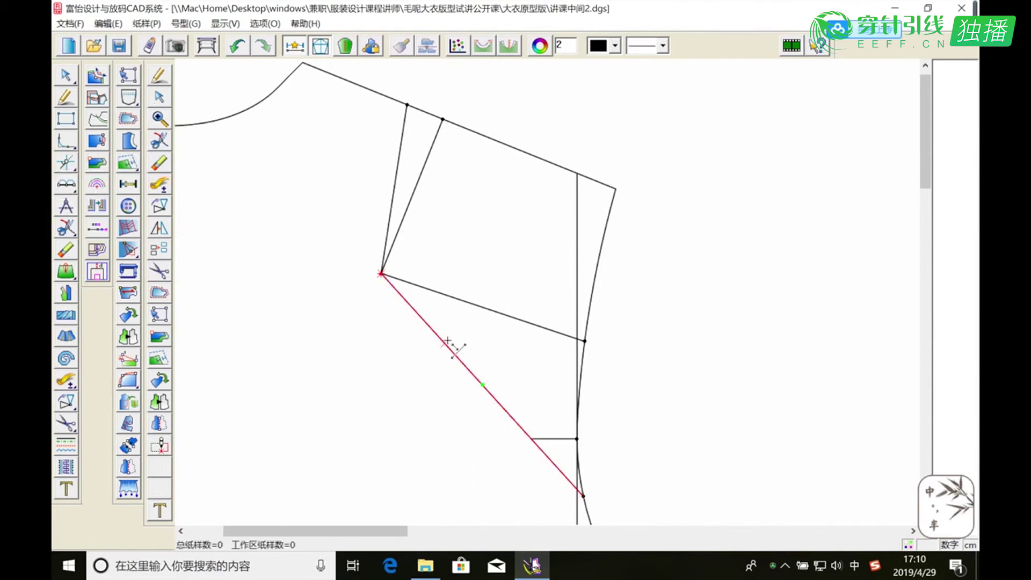
click(502, 402)
click(159, 118)
drag(395, 91, 480, 136)
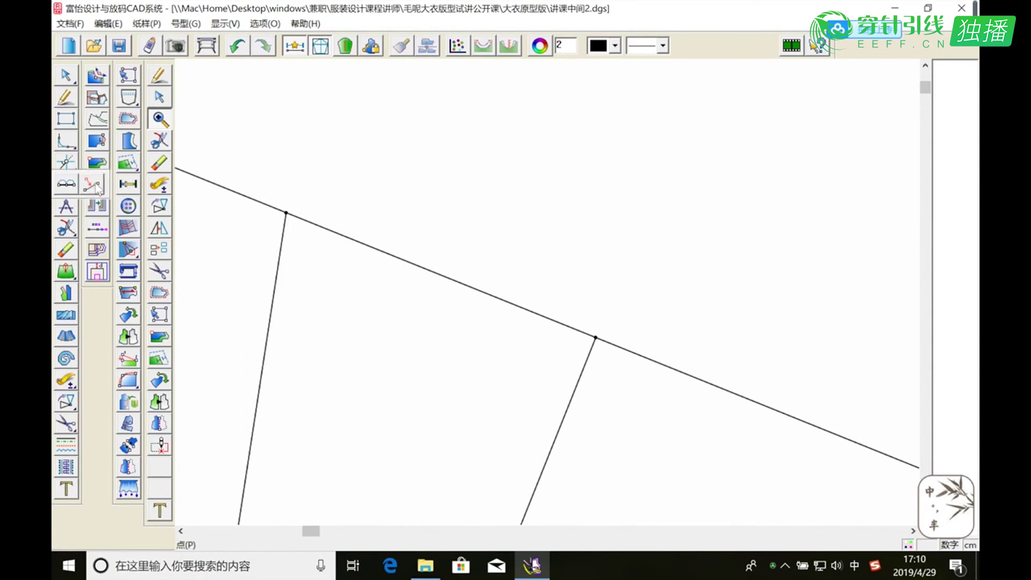
click(97, 186)
click(572, 329)
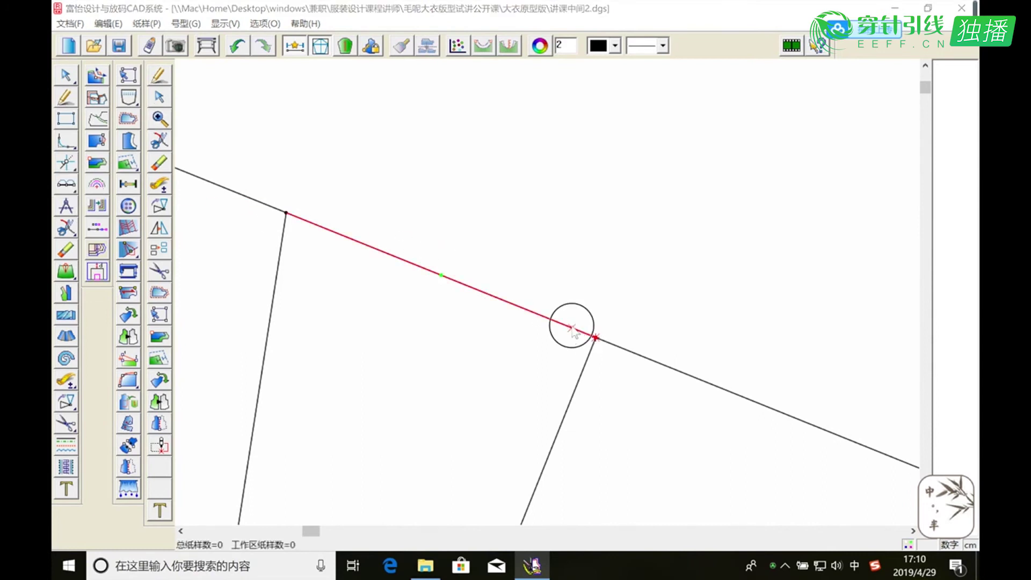
text(0.2)
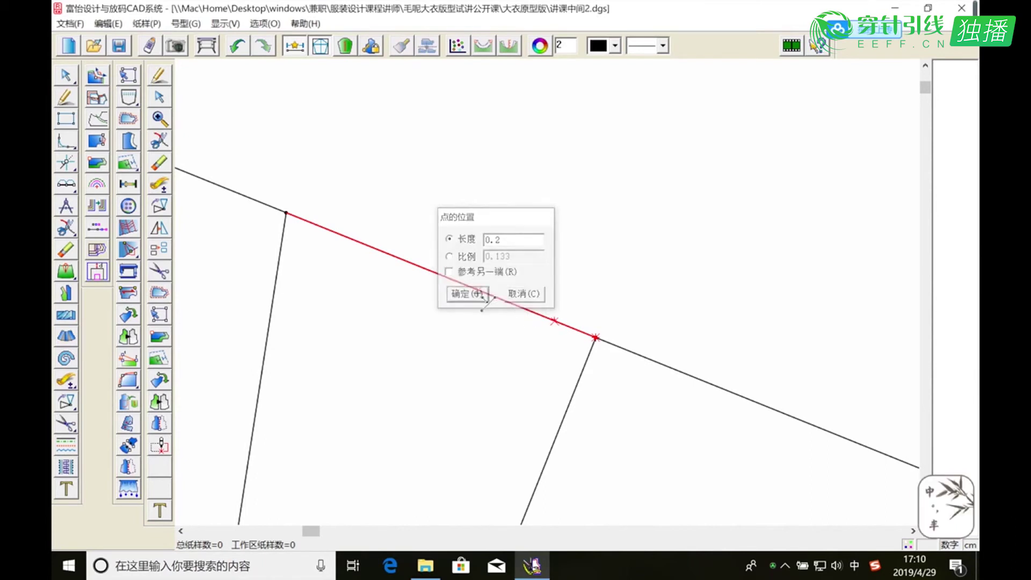
click(478, 295)
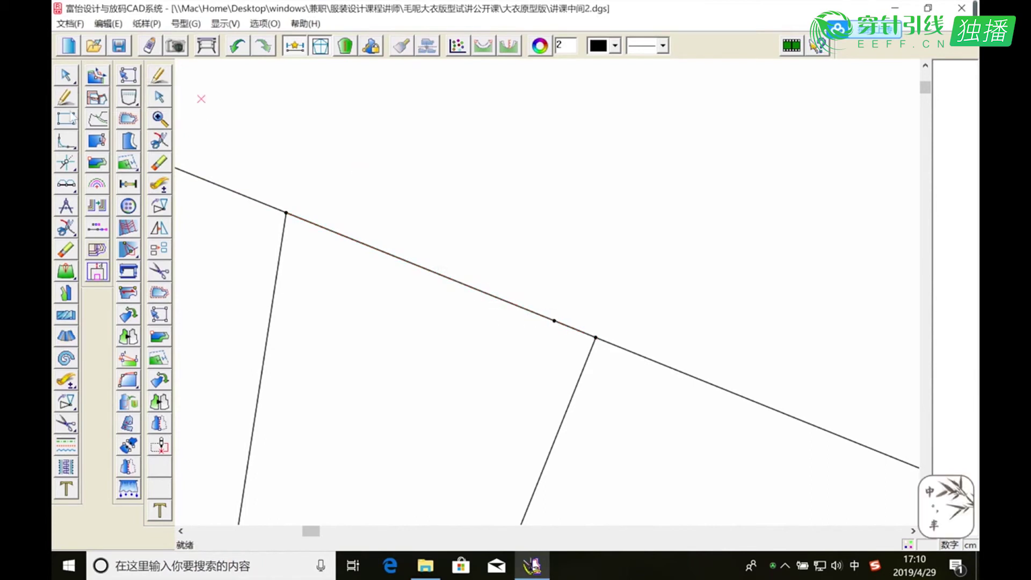
Draw a straight line from the 0.2 cm shoulder point to the tip of the back shoulder dart.
click(159, 120)
right_click(540, 319)
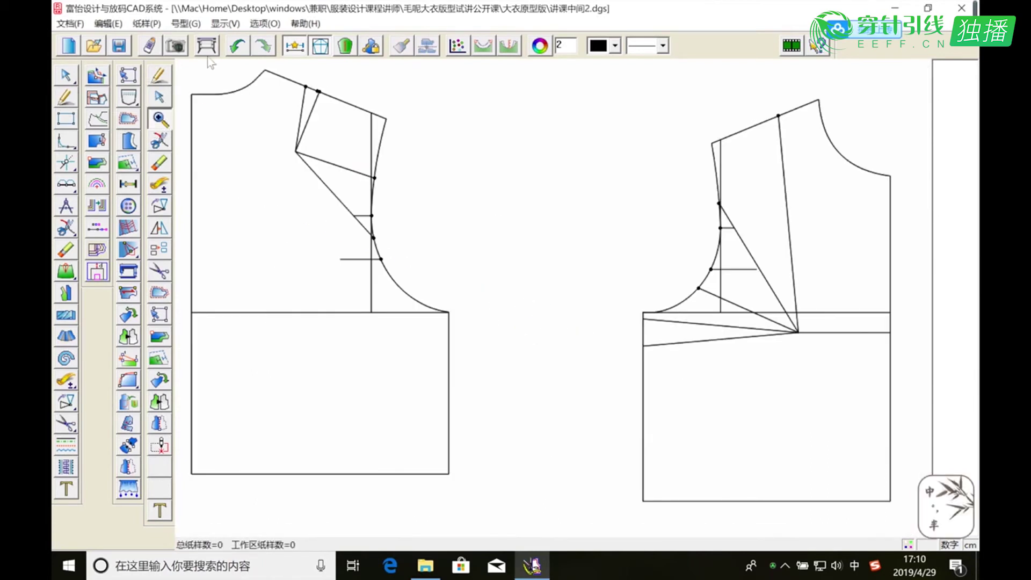
drag(298, 75, 371, 181)
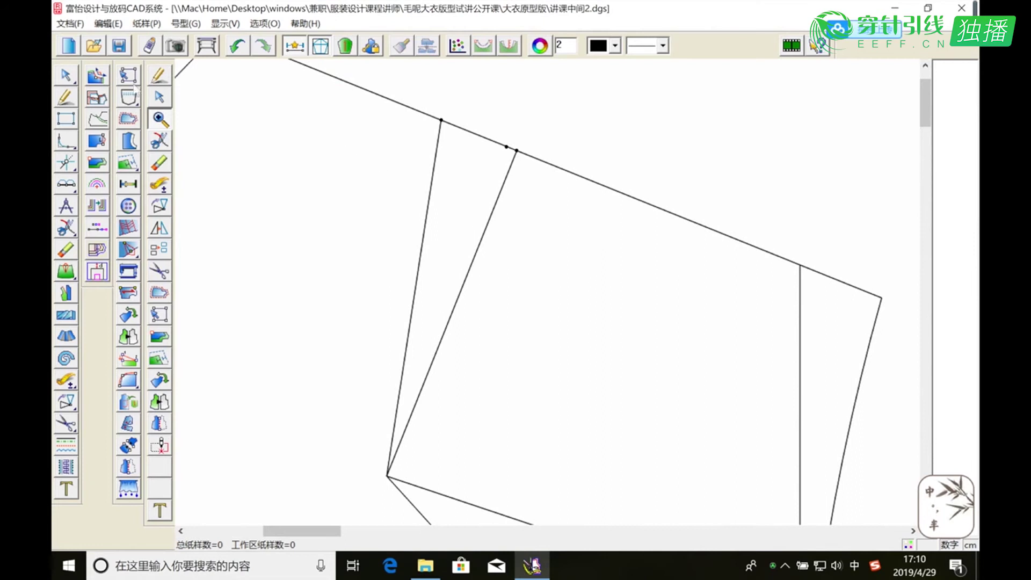
click(507, 146)
click(386, 476)
right_click(402, 472)
Transfer the 0.2 cm section of the back shoulder dart to the lower armhole line, rotating the shoulder, armhole and guide lines between them.
click(159, 119)
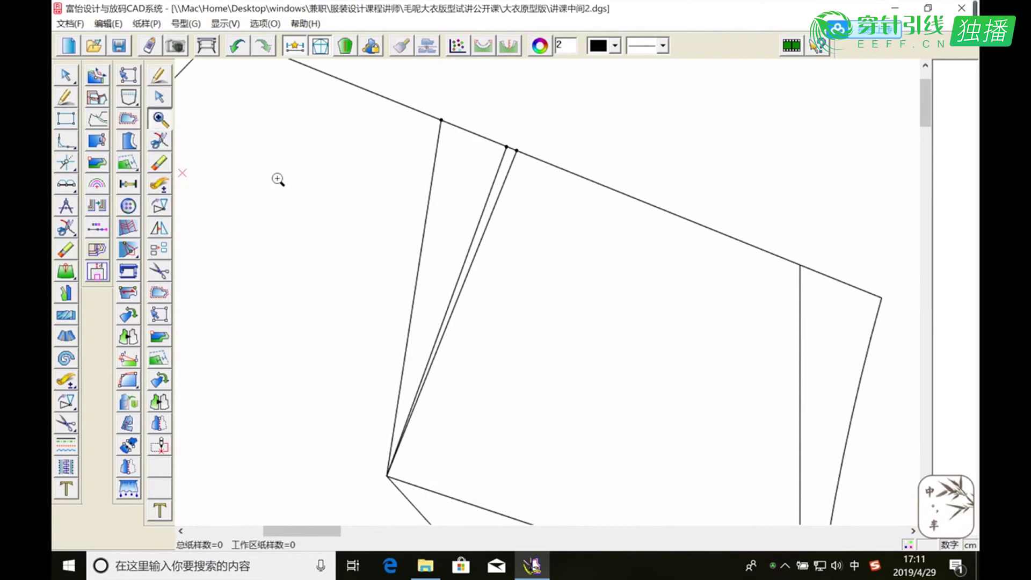
right_click(374, 202)
drag(288, 81, 445, 256)
click(65, 294)
click(402, 134)
click(454, 112)
click(584, 201)
click(525, 310)
scroll(527, 309, down, 3)
click(481, 310)
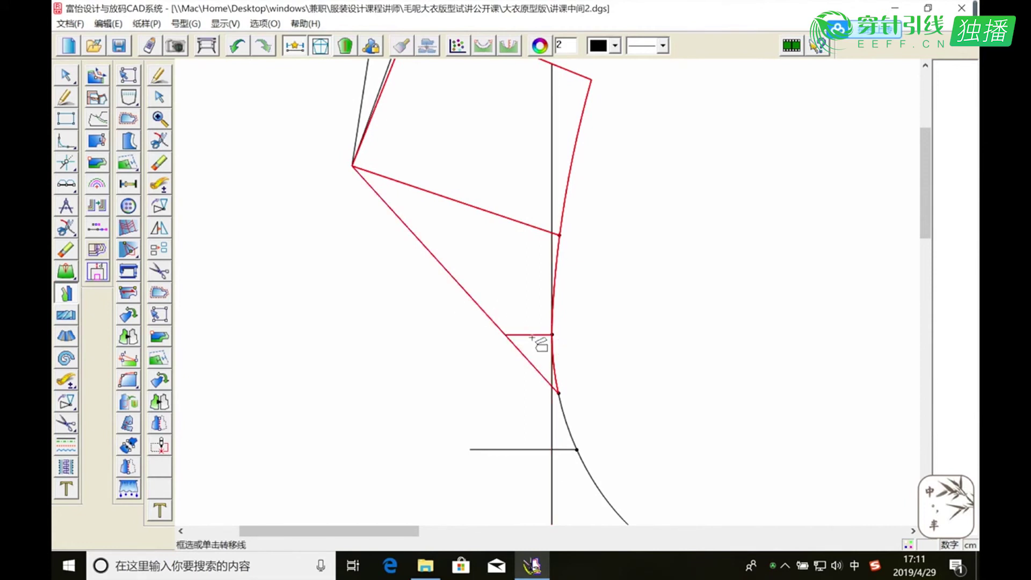
scroll(672, 310, up, 3)
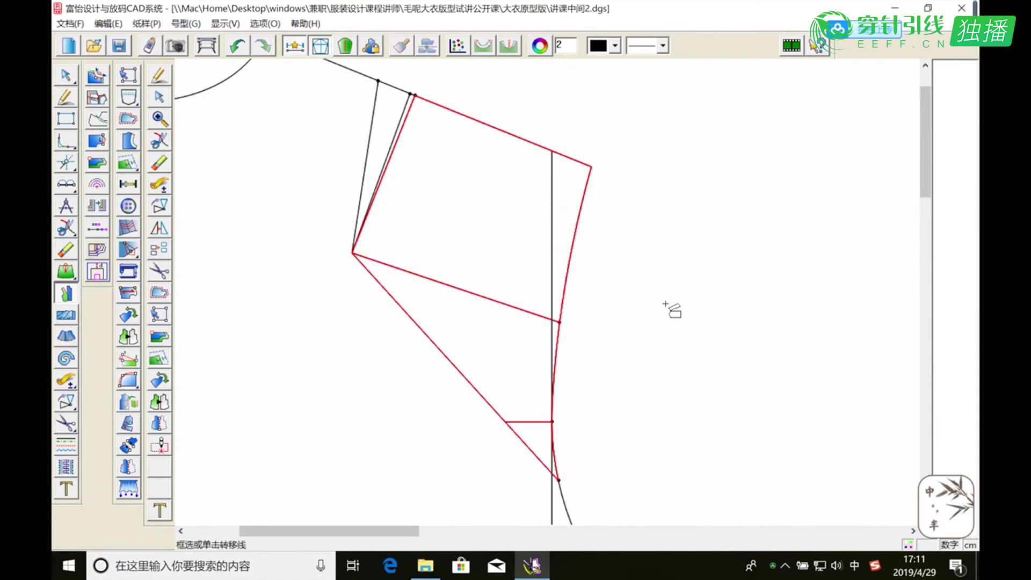
click(476, 390)
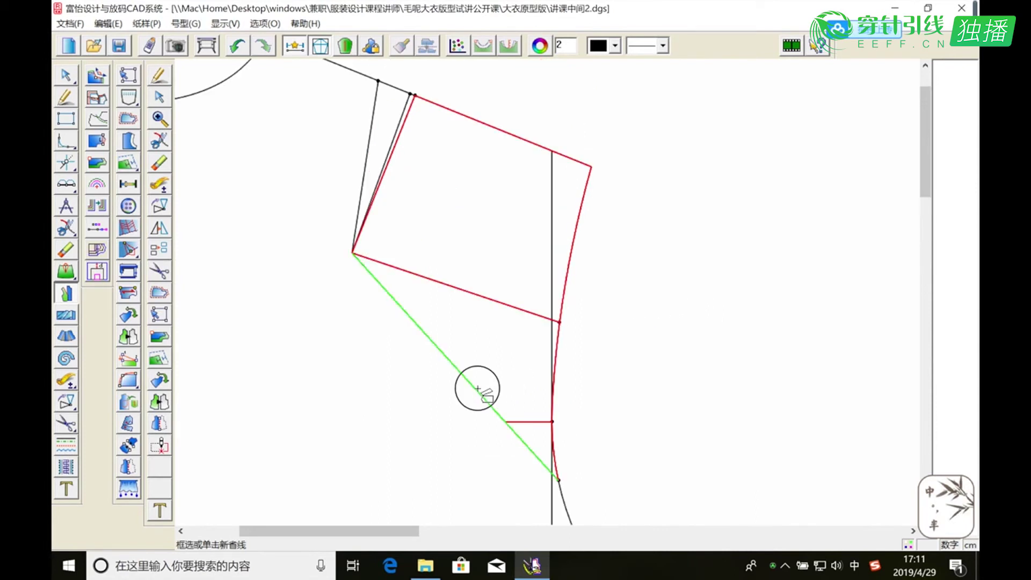
right_click(489, 384)
click(407, 144)
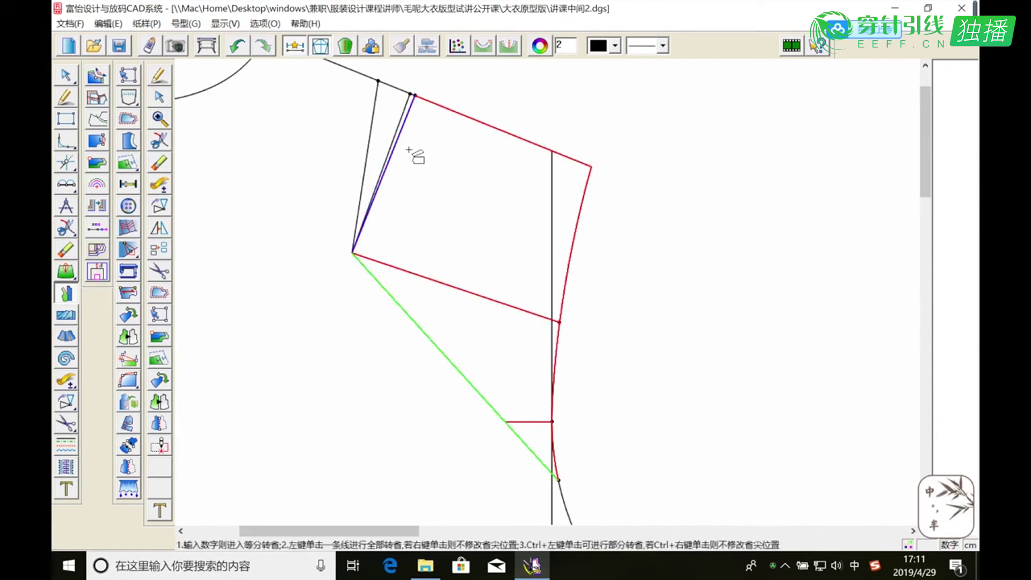
click(394, 137)
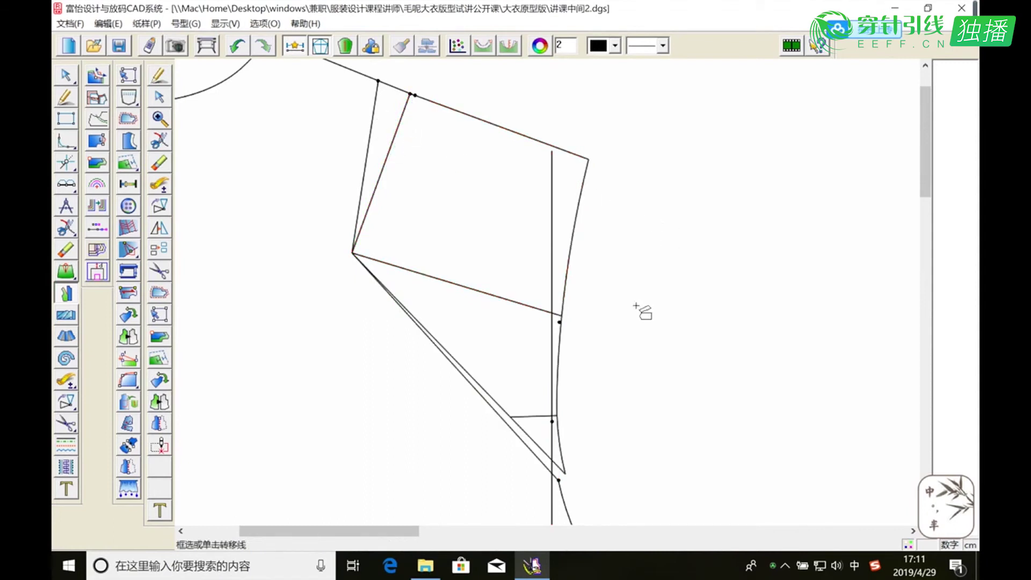
Measure the distance between the two ends of the new opening on the back armhole.
click(159, 184)
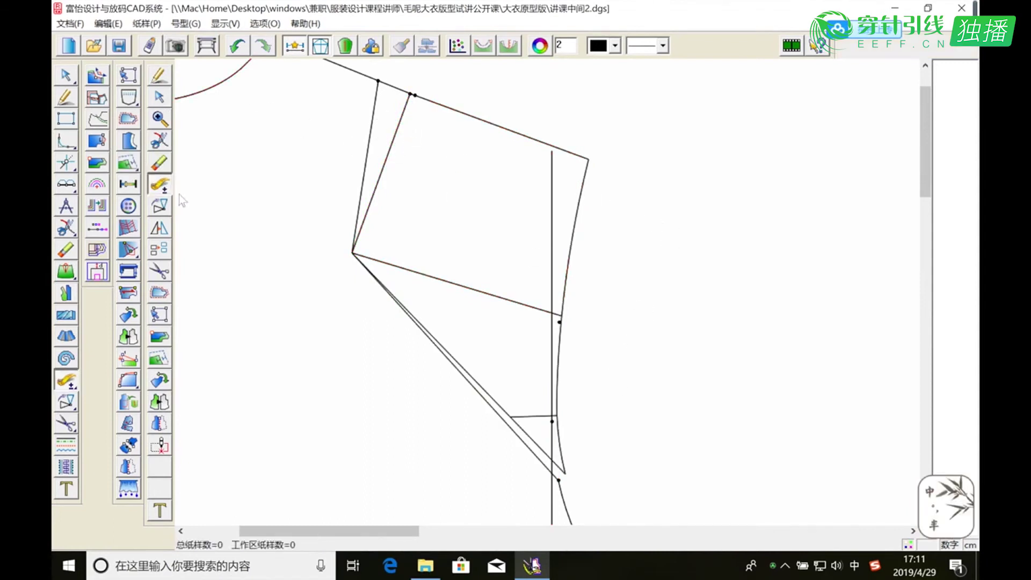
key(shift)
click(559, 477)
click(560, 478)
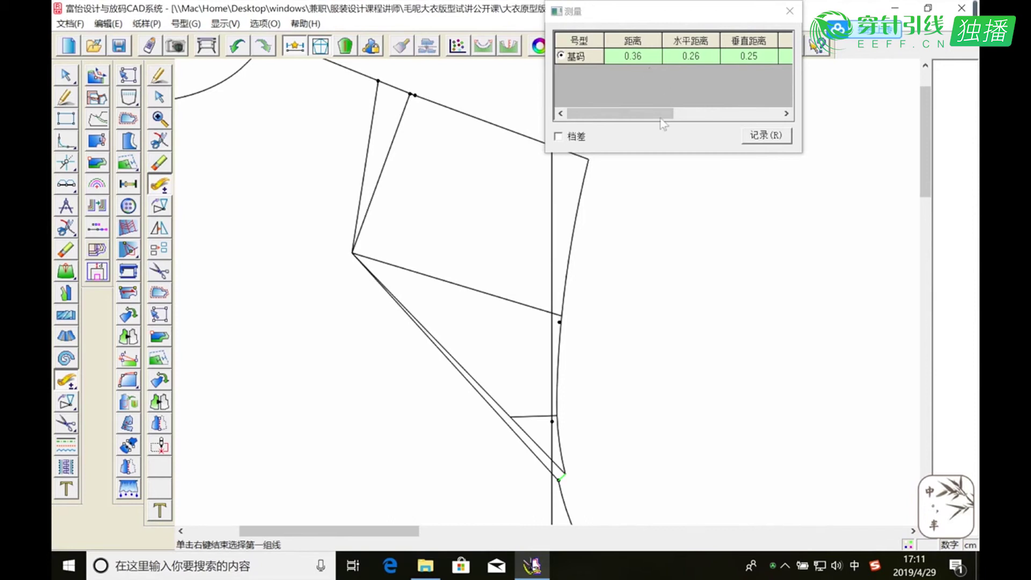
click(747, 69)
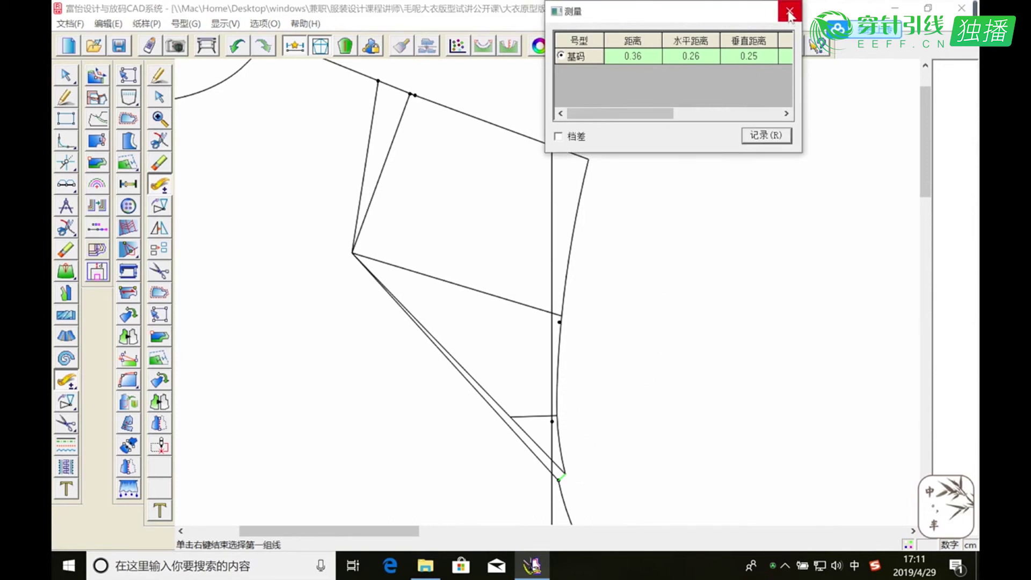
click(790, 12)
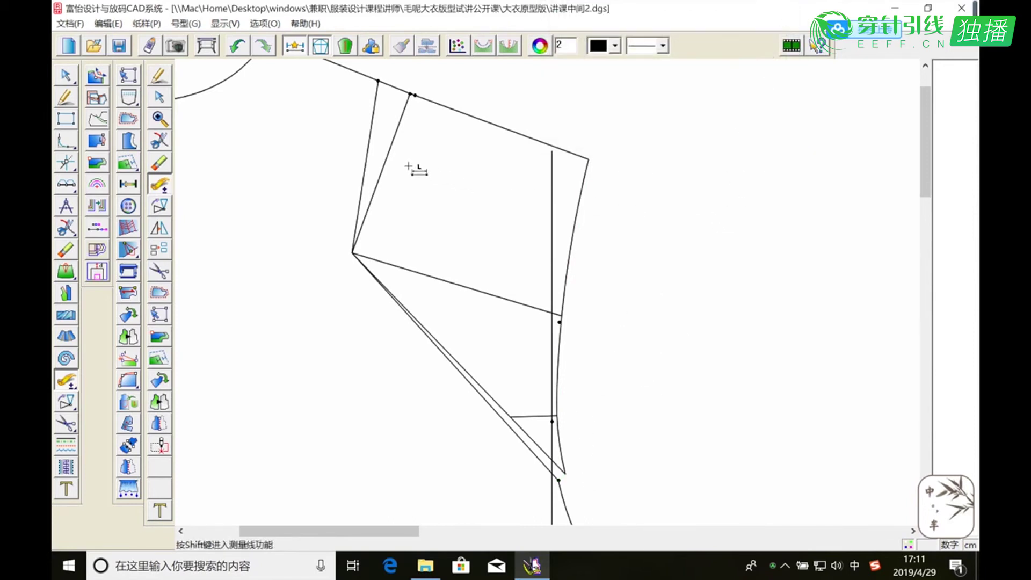
Mark a point on the back shoulder line 0.5 cm inside the remaining dart from its armhole-side leg.
click(66, 227)
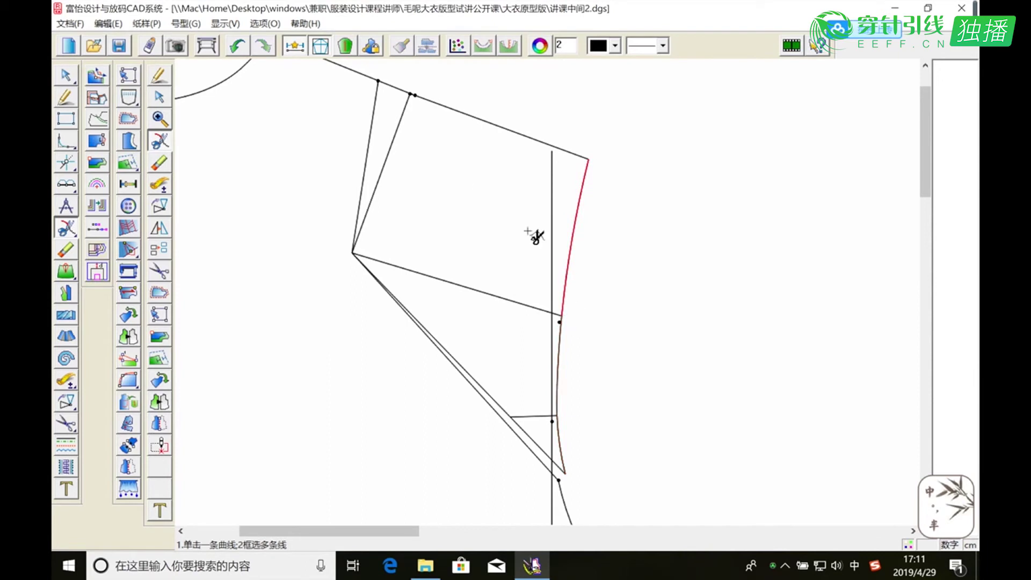
mouse_move(76, 186)
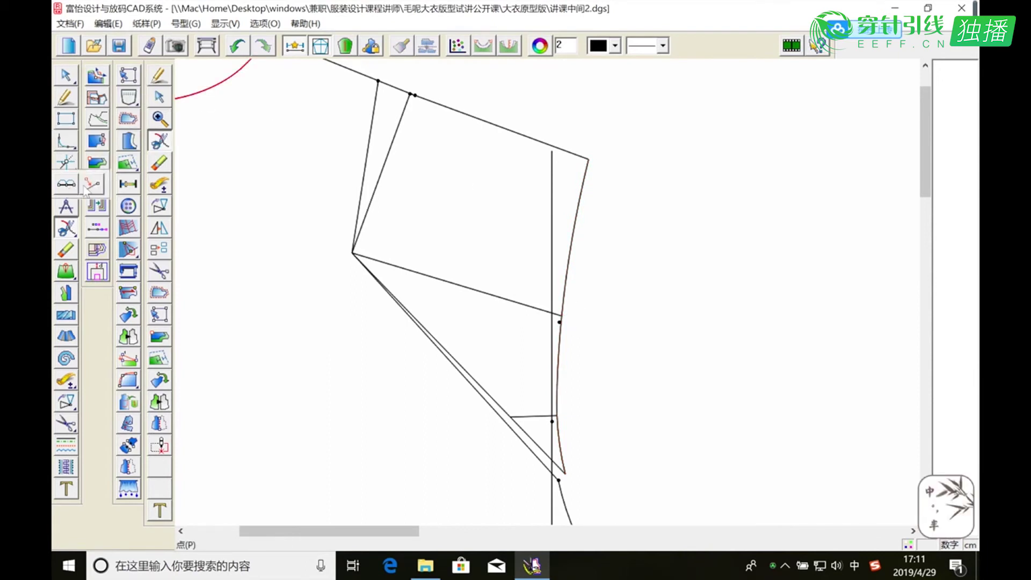
click(159, 118)
drag(364, 70, 473, 128)
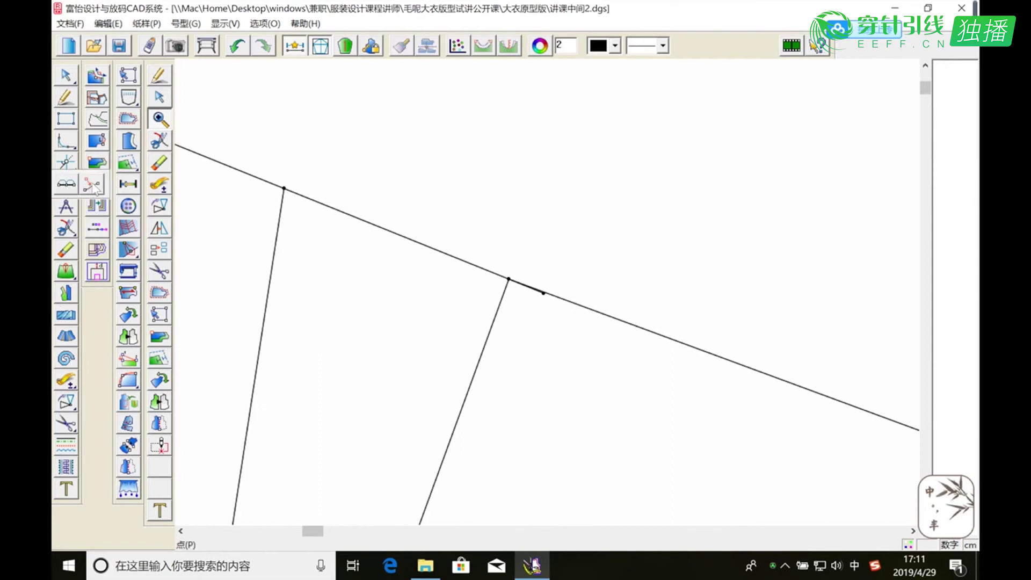
click(92, 185)
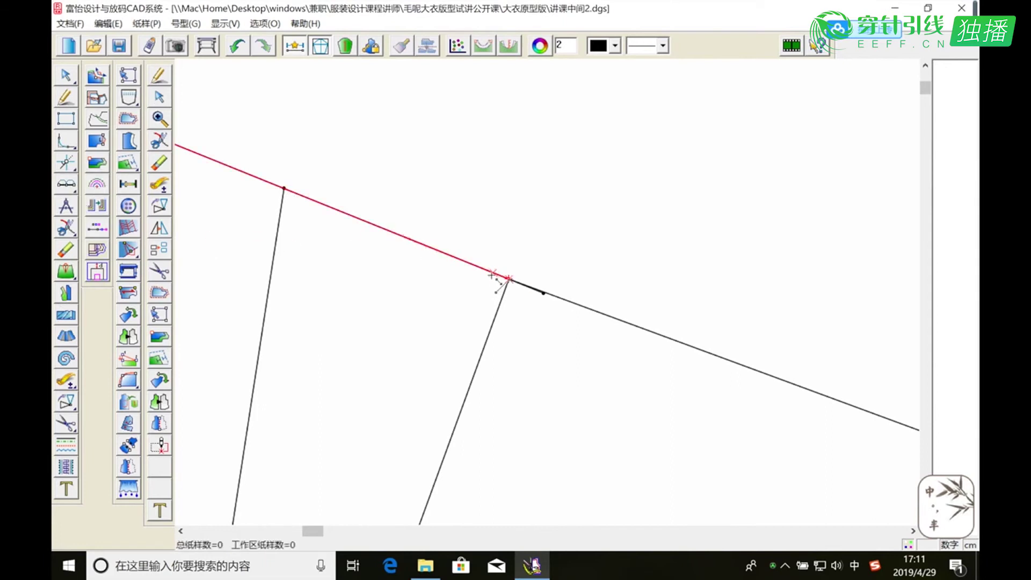
click(493, 275)
text(0.5)
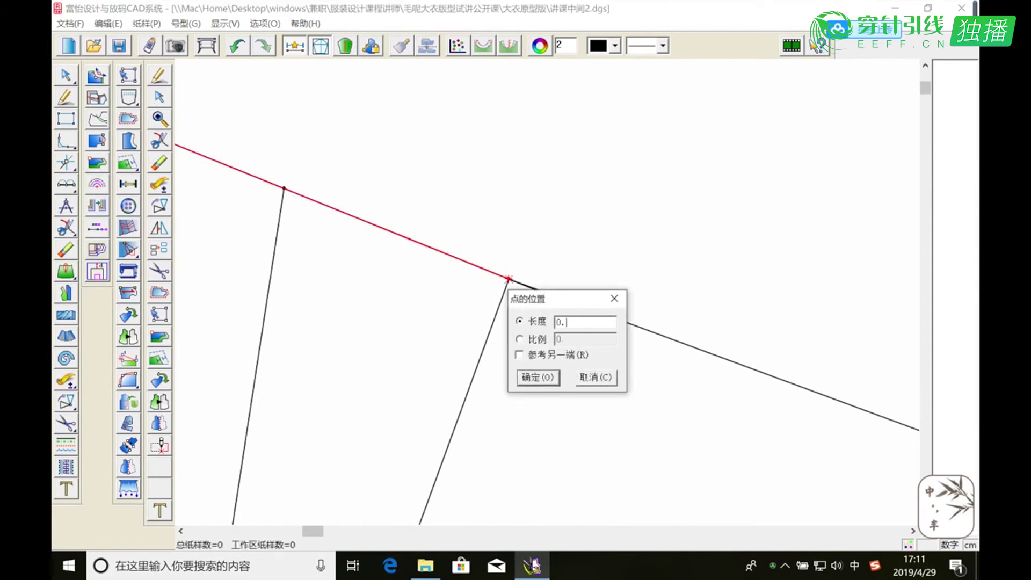
click(546, 383)
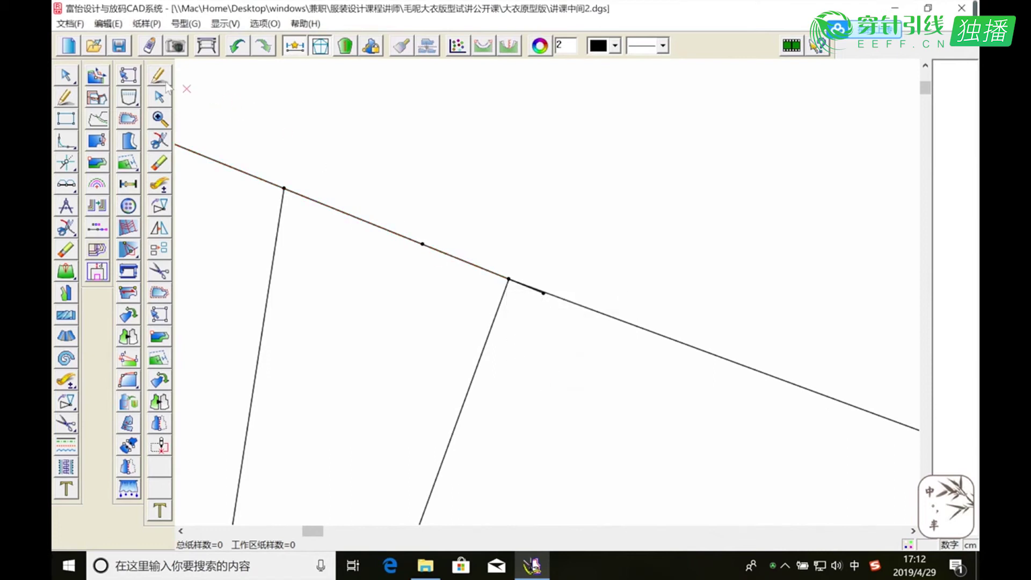
Draw a straight line from the 0.5 cm shoulder point to the tip of the back shoulder dart.
click(159, 119)
right_click(276, 158)
drag(287, 72, 357, 179)
key(f)
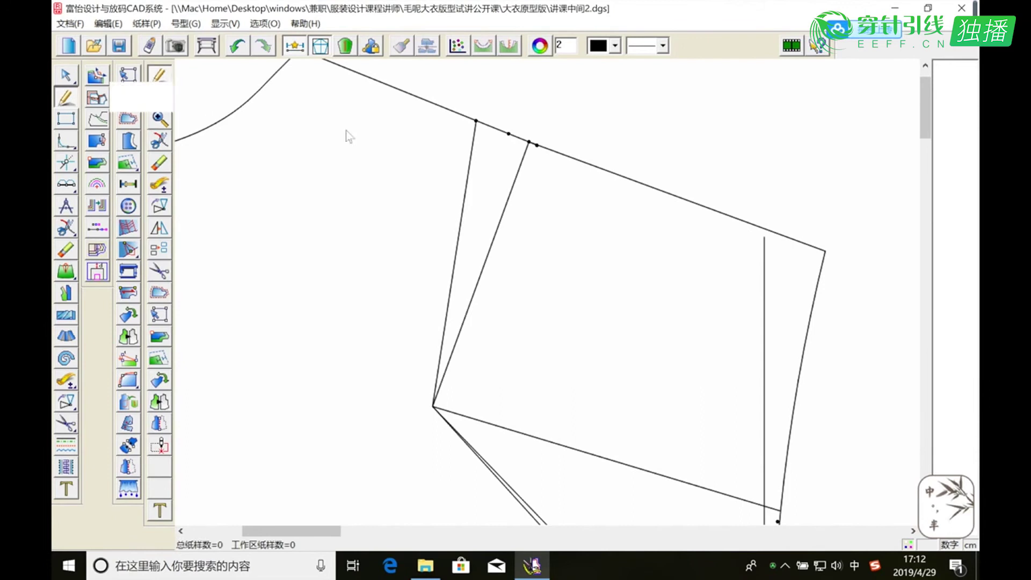
click(508, 134)
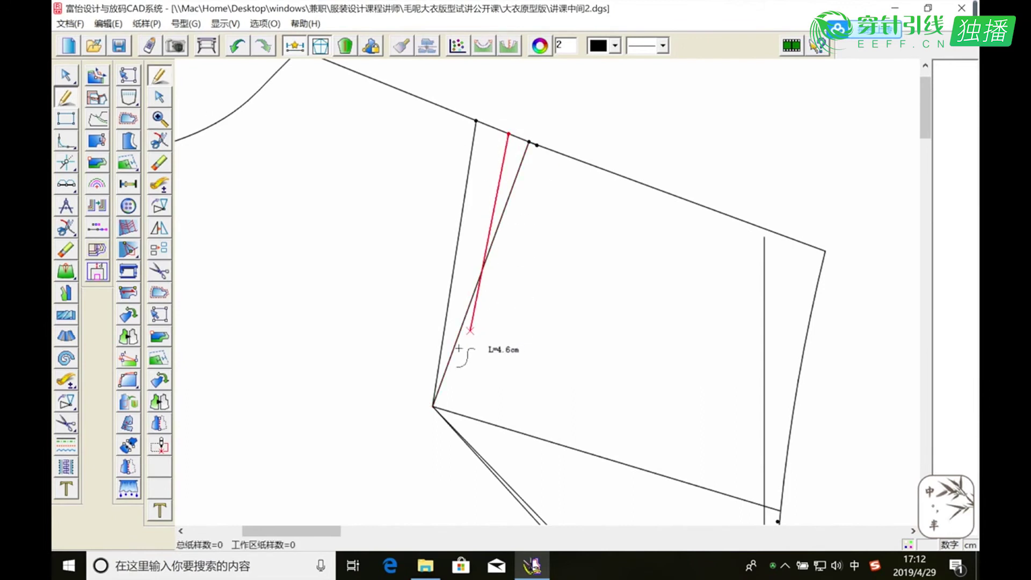
click(432, 407)
right_click(498, 377)
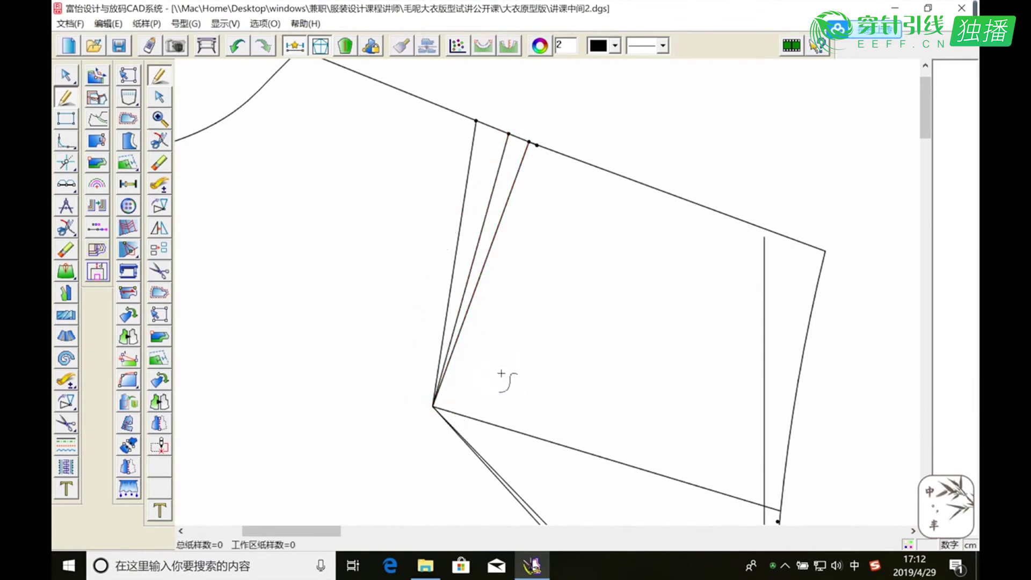
Select the armhole-side dart leg, outer shoulder line and upper armhole curve on the back as lines for the next dart transfer.
click(160, 118)
right_click(273, 166)
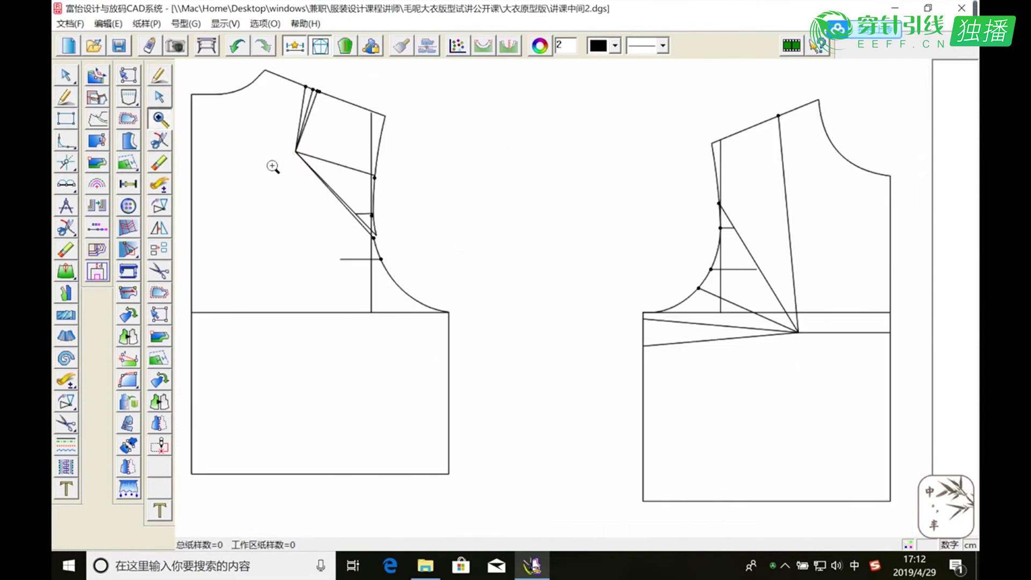
drag(283, 73, 439, 197)
click(439, 196)
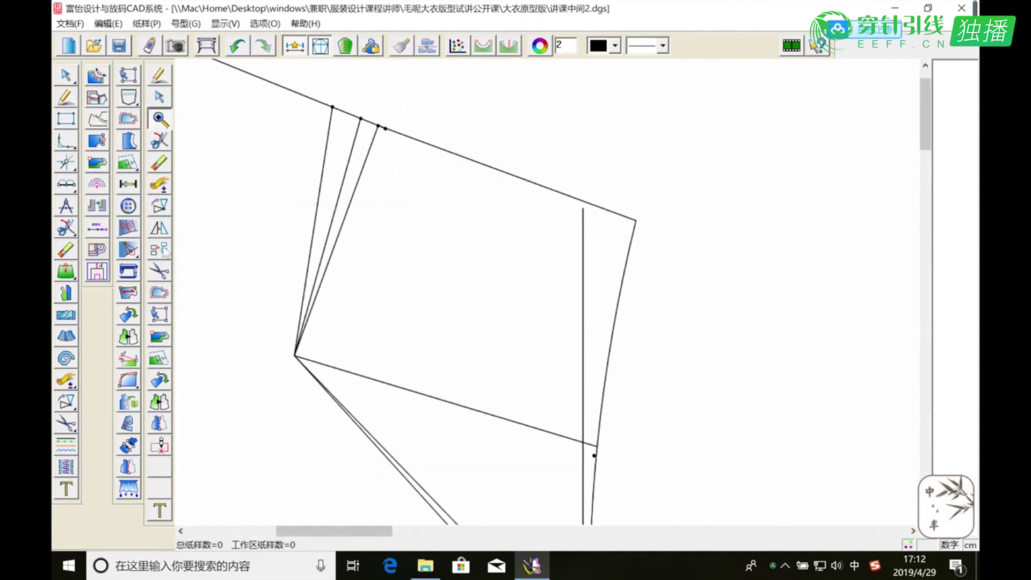
click(64, 296)
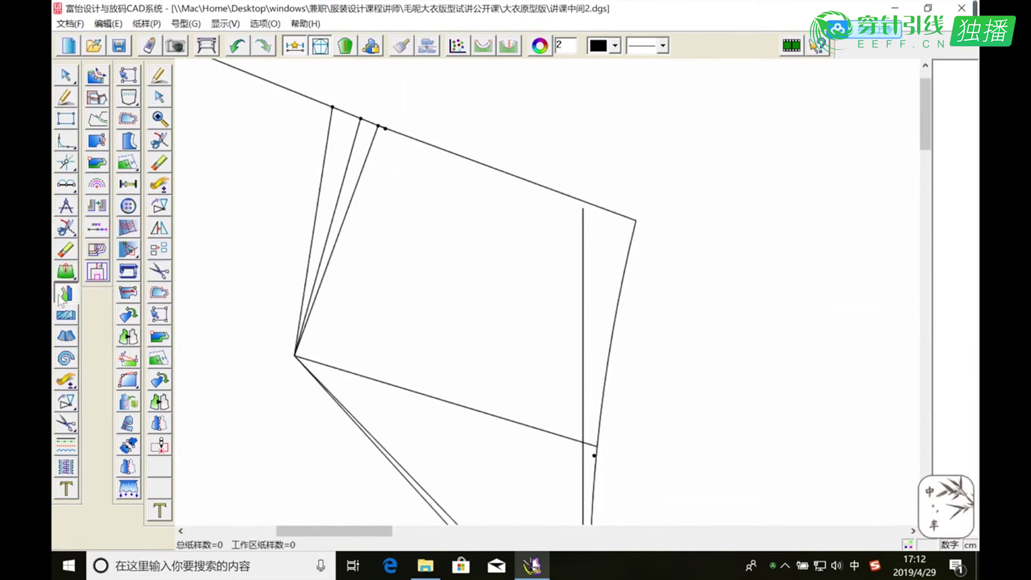
click(369, 162)
click(458, 160)
click(626, 260)
right_click(627, 259)
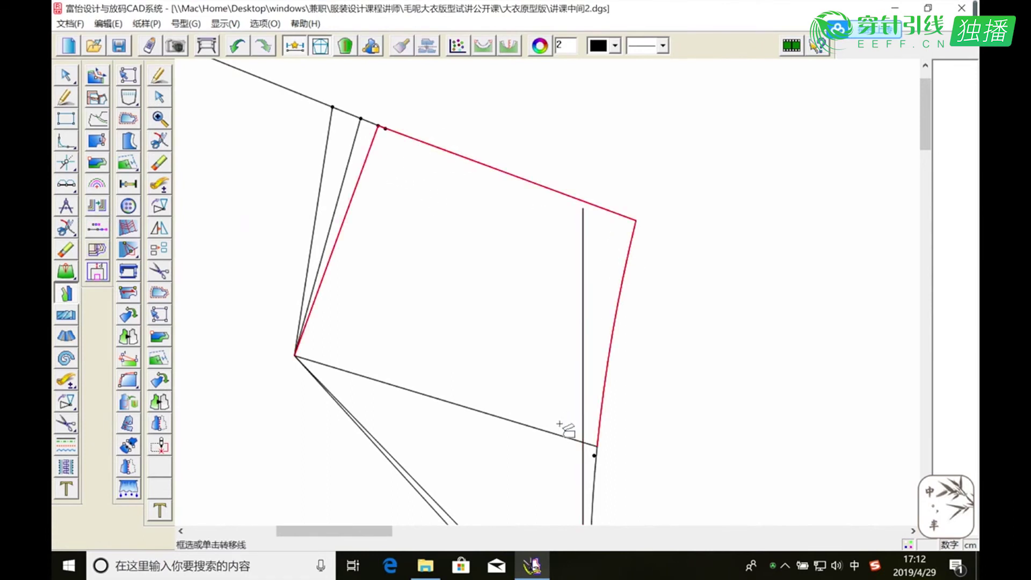
Transfer the outer wedge of the back shoulder dart into the armhole along the slanted line, rotating its leg onto the middle dart line.
click(539, 428)
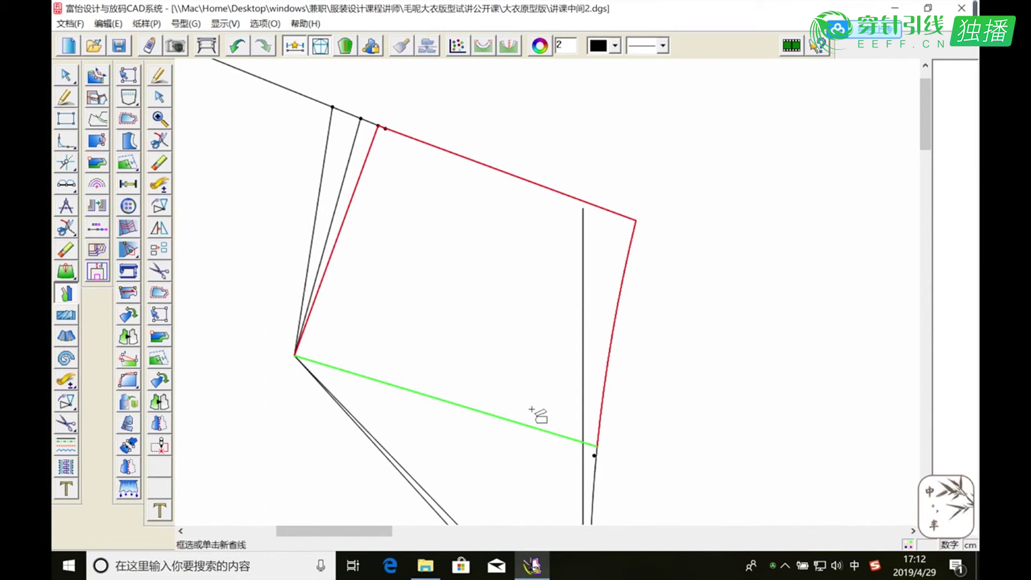
right_click(529, 408)
click(348, 215)
click(336, 207)
click(340, 209)
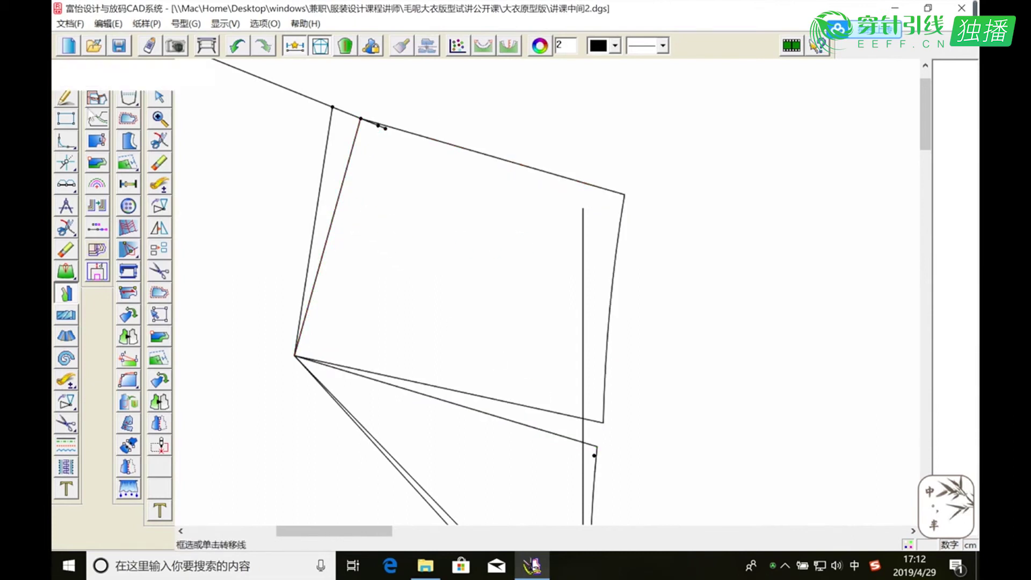
Measure the distance between the two ends of the new opening at the back armhole.
click(163, 185)
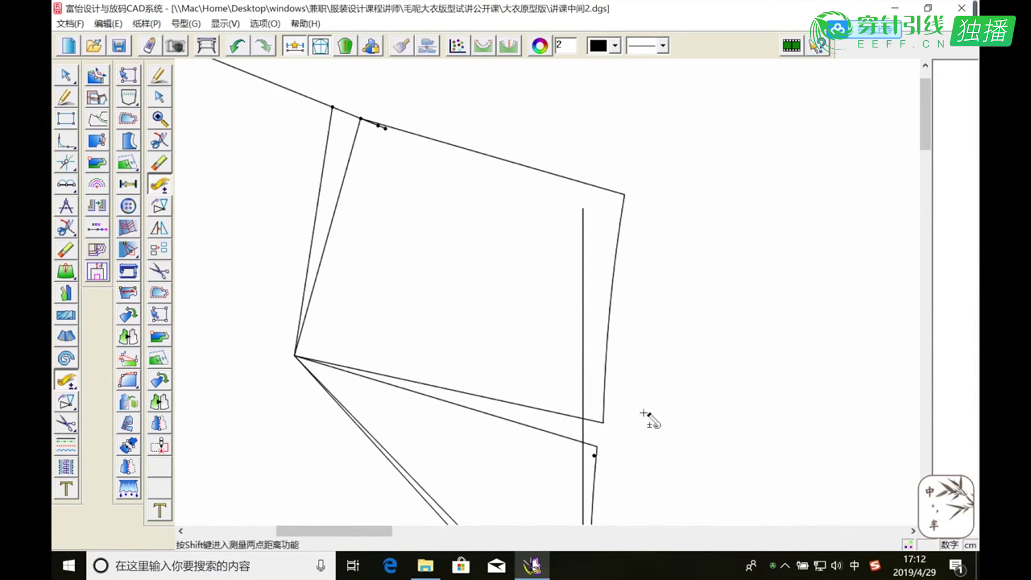
key(shift)
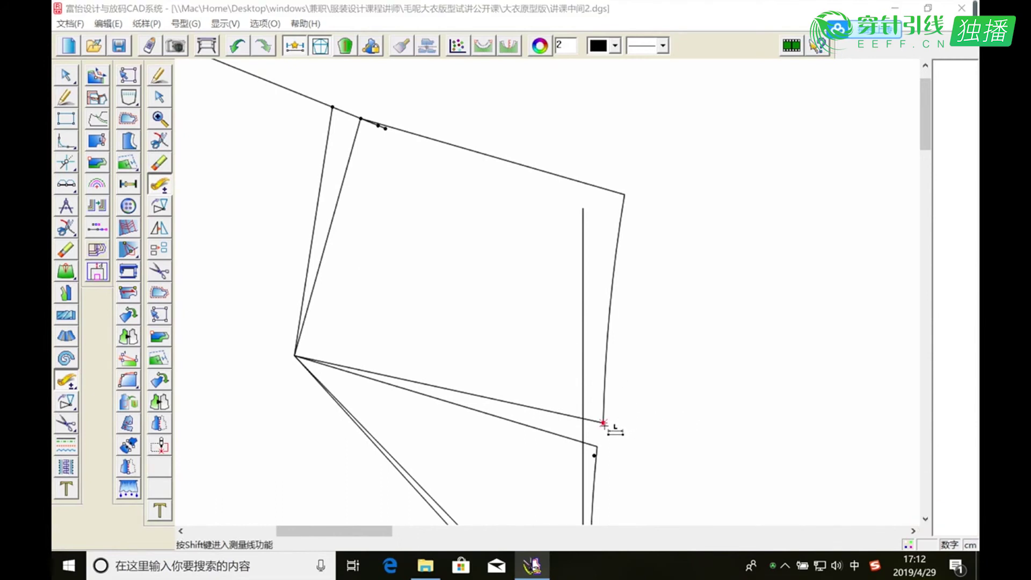
click(602, 426)
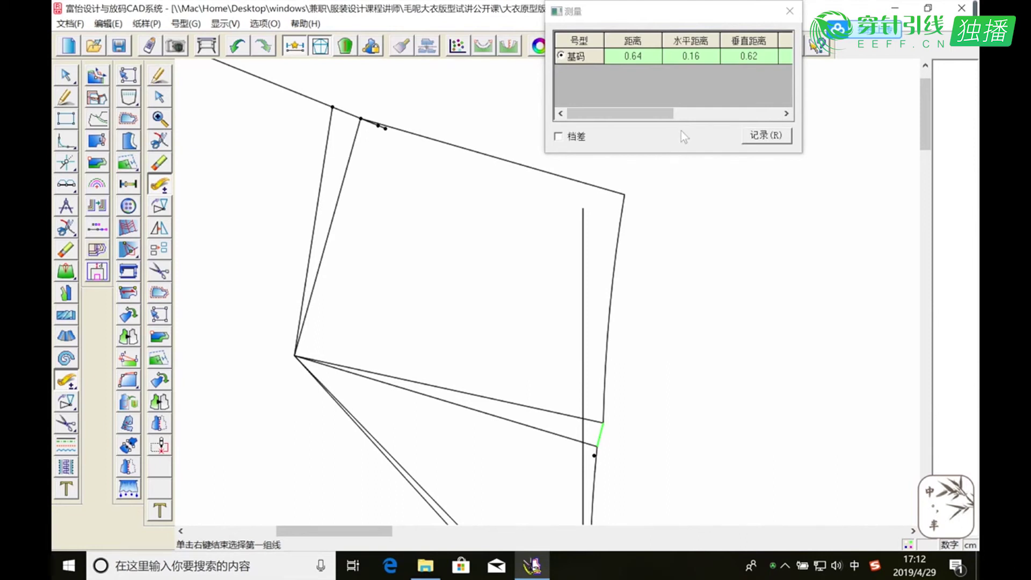
click(702, 131)
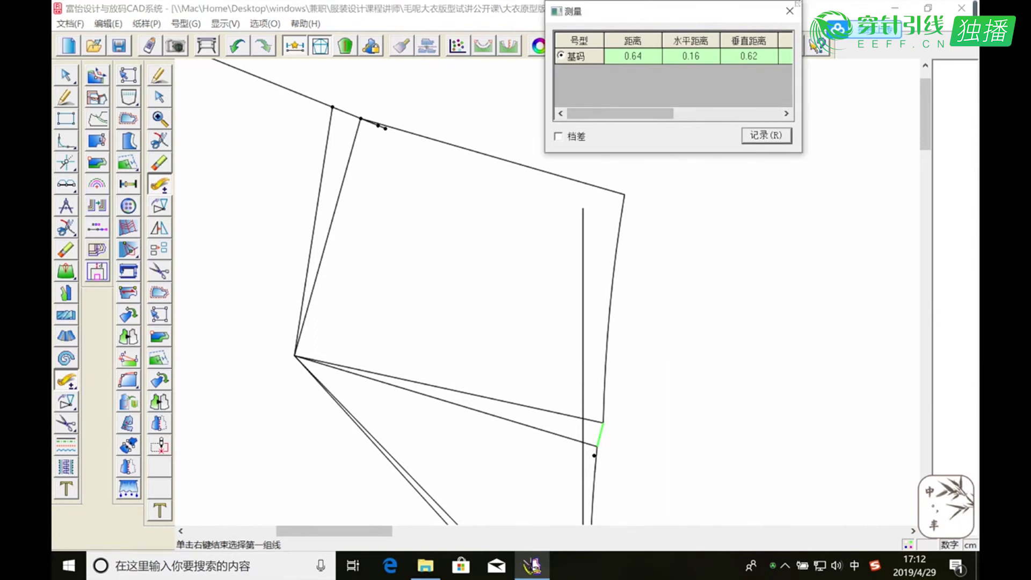
click(797, 13)
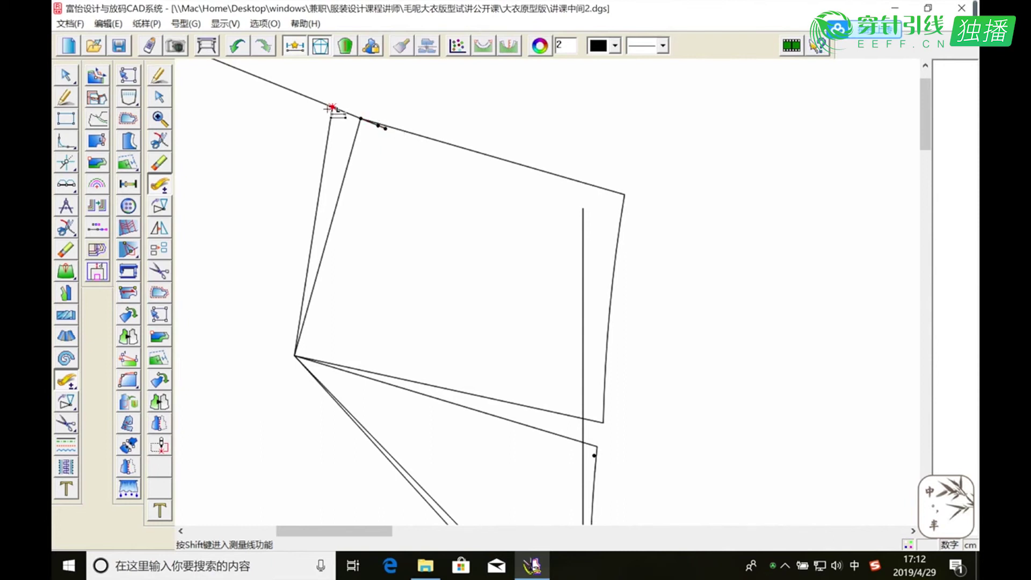
Mark a point on the front side seam 0.85 cm below the upper leg of the side dart.
click(160, 119)
right_click(559, 217)
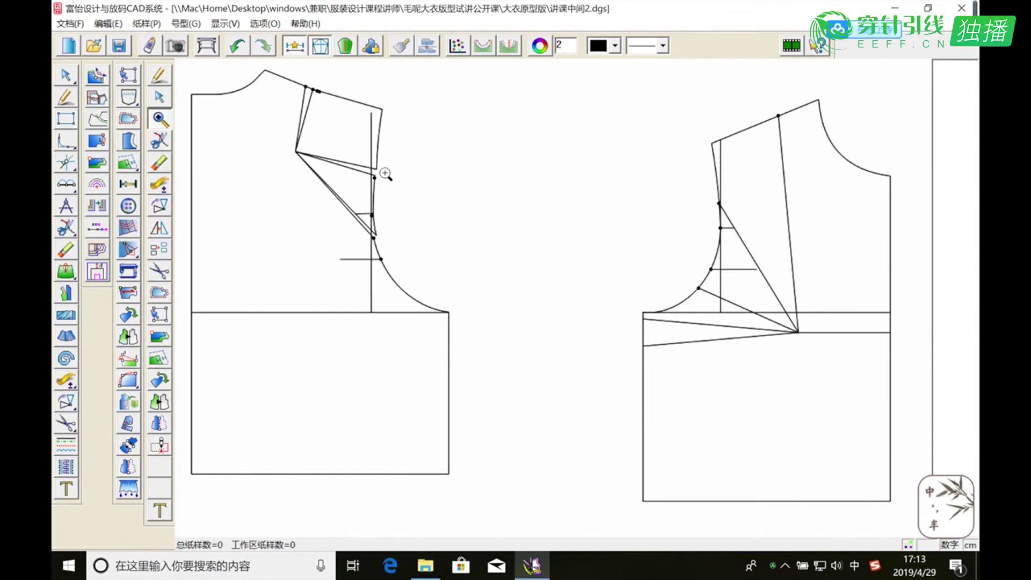
key(Escape)
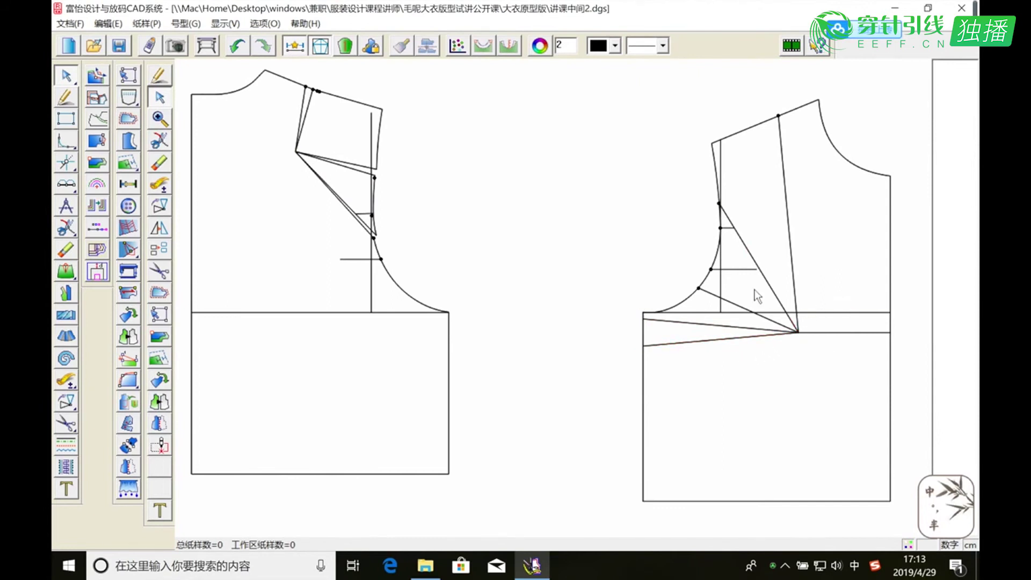
click(160, 123)
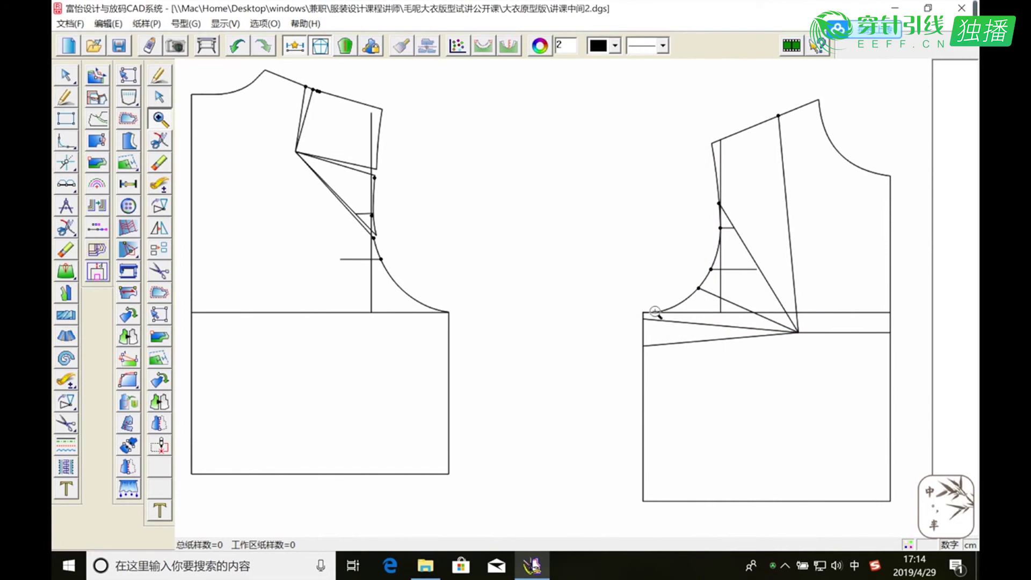
drag(621, 310, 763, 403)
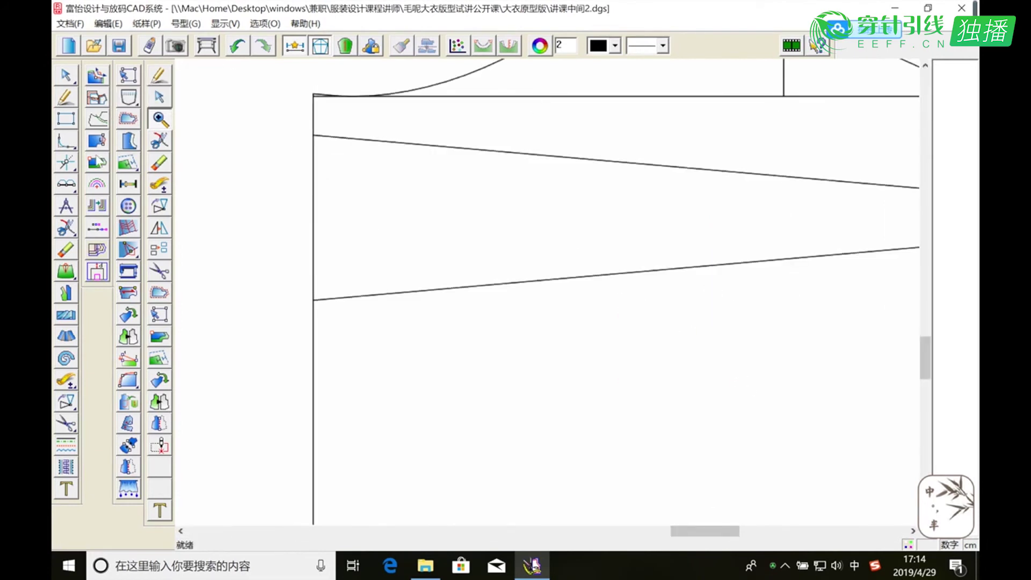
click(92, 185)
click(315, 149)
click(314, 157)
text(0.85)
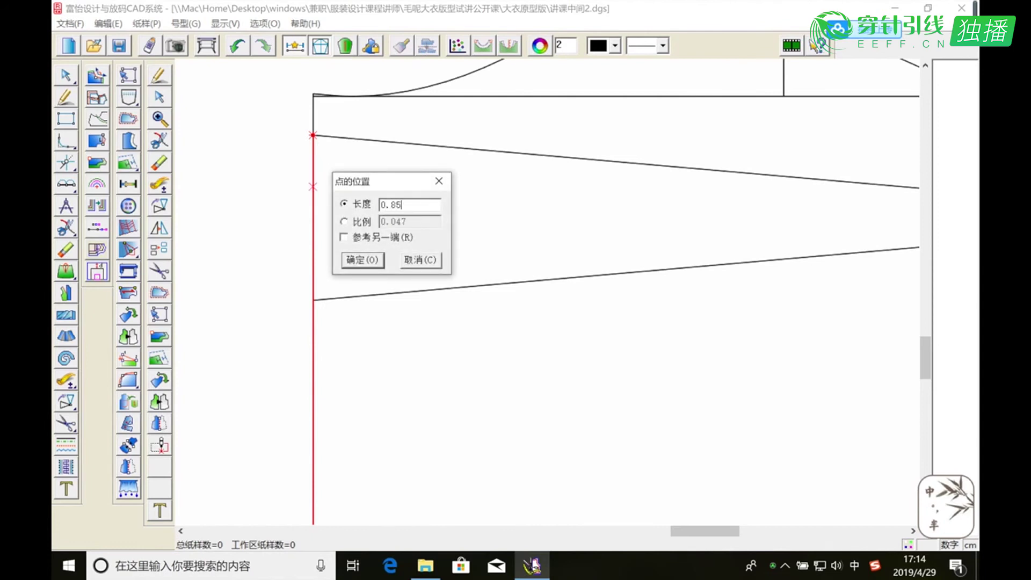
click(361, 262)
Draw a straight line from the new side seam point to the bust point where the dart lines meet.
click(160, 118)
right_click(402, 215)
click(66, 98)
click(643, 327)
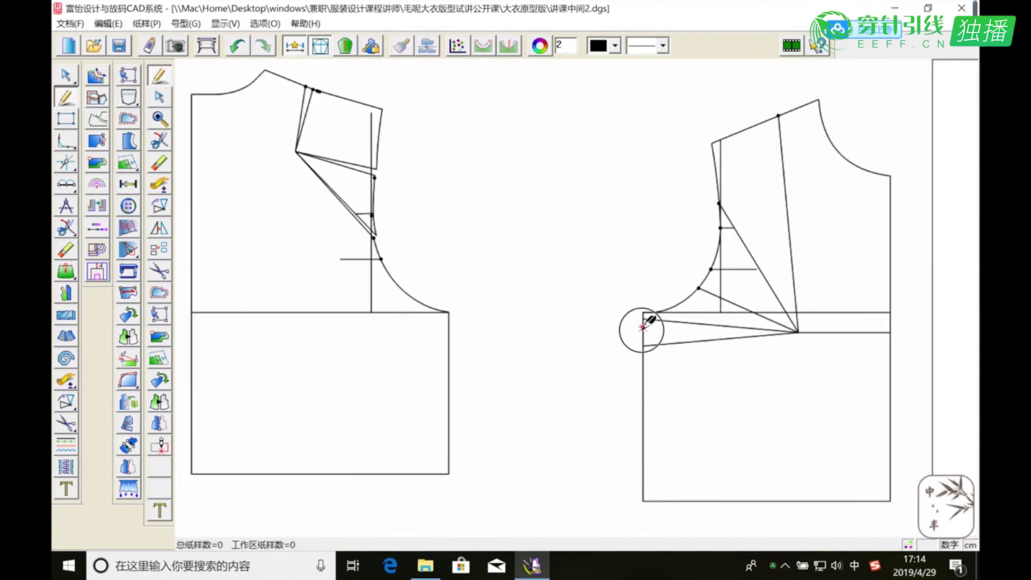
click(799, 332)
right_click(807, 300)
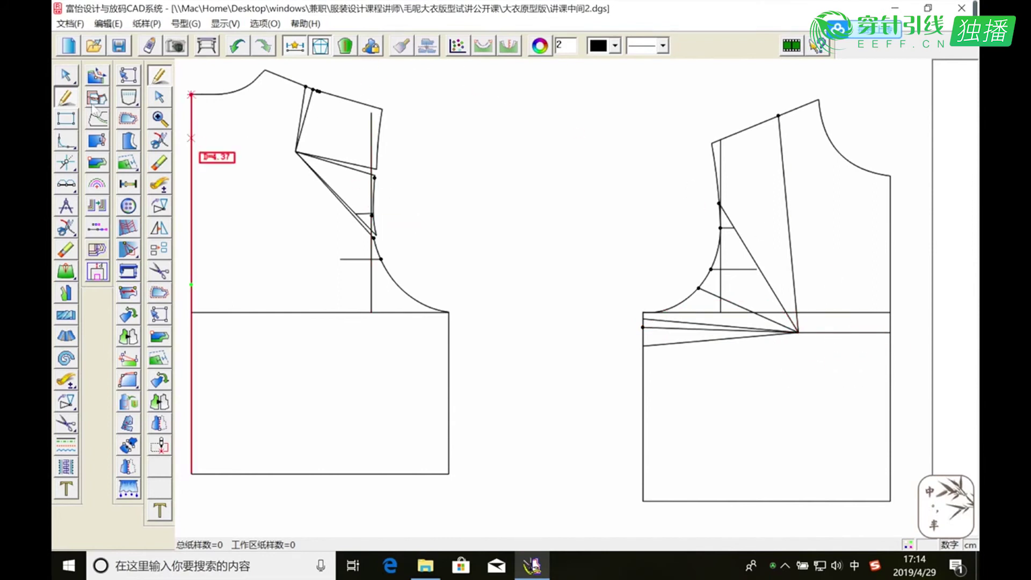
Transfer the upper side dart wedge to the centre front along the horizontal bust line, rotating the front bodice outline and its construction lines above it.
click(161, 121)
drag(649, 85, 898, 364)
click(67, 290)
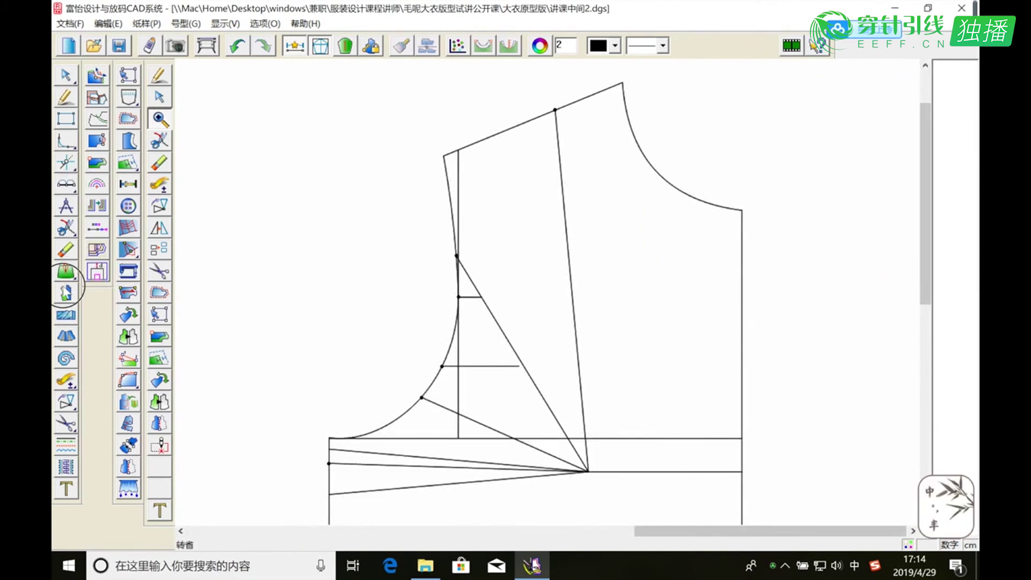
click(681, 472)
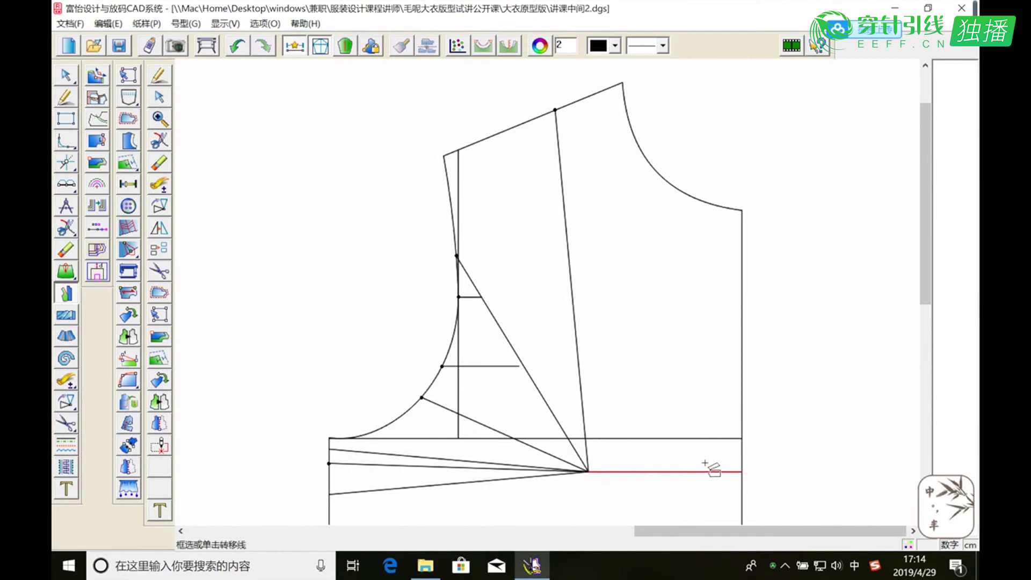
click(743, 408)
click(667, 183)
click(590, 97)
click(560, 161)
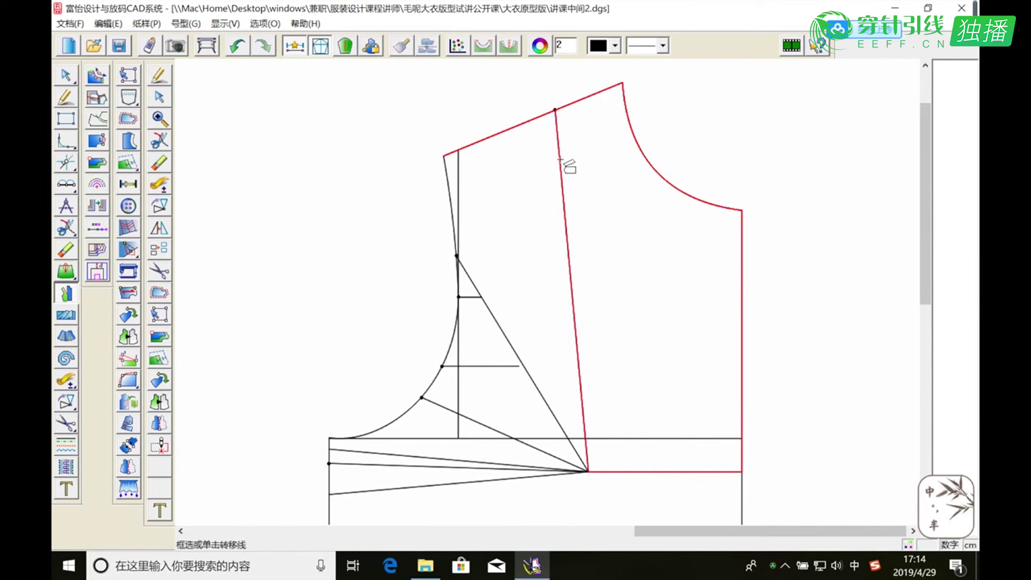
click(453, 215)
click(484, 424)
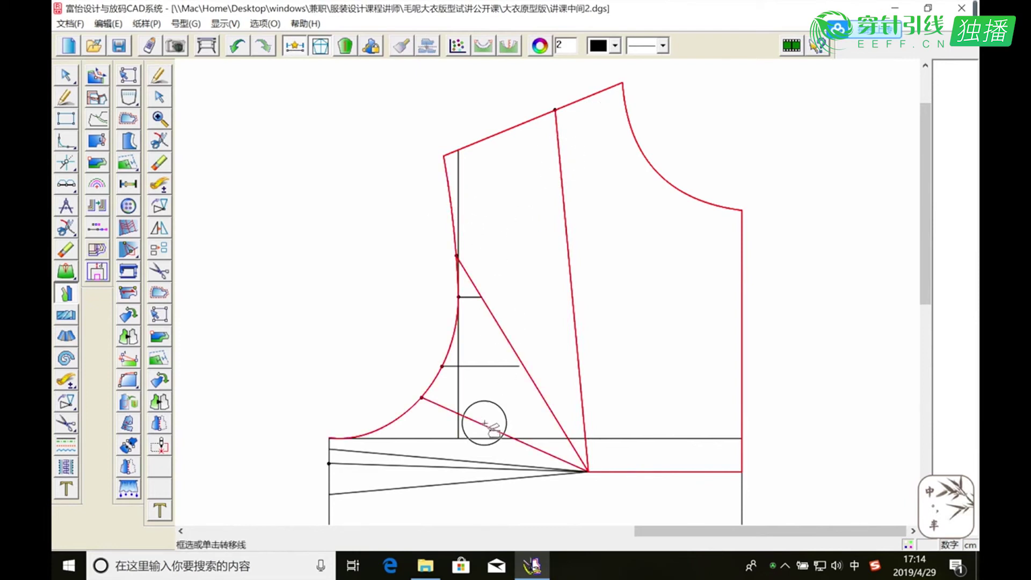
click(404, 455)
click(329, 444)
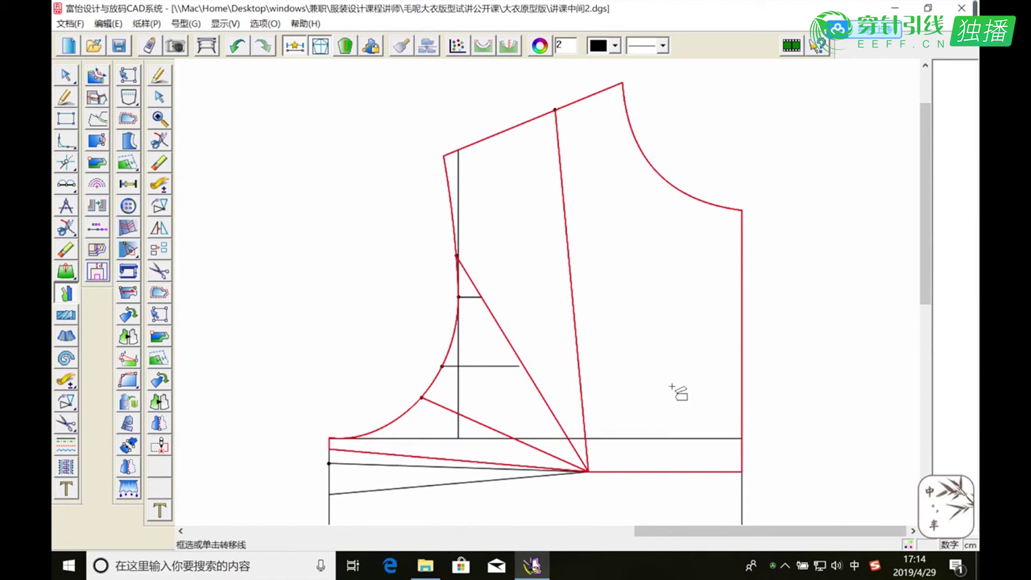
click(485, 366)
click(473, 297)
click(692, 469)
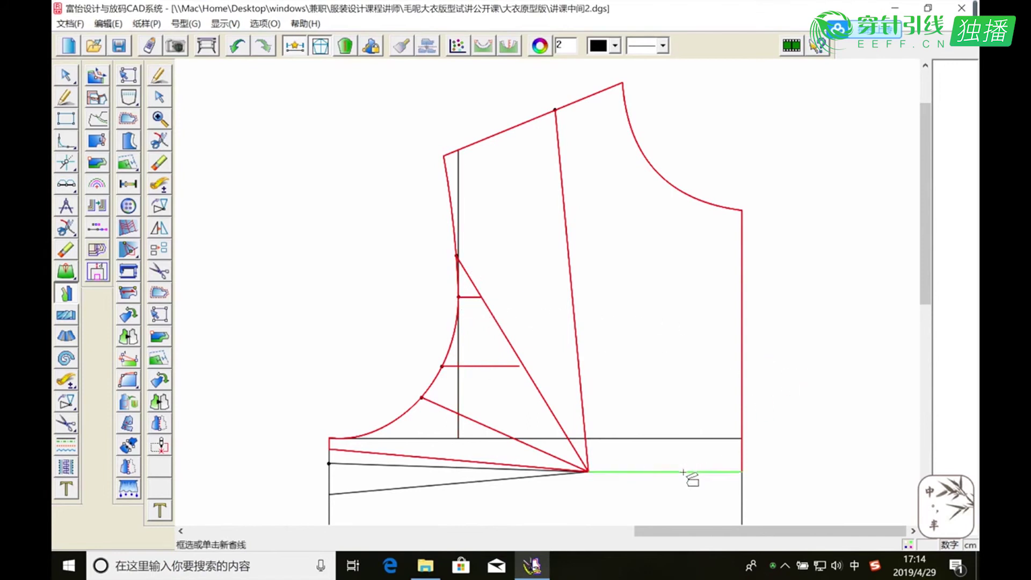
right_click(657, 489)
click(479, 467)
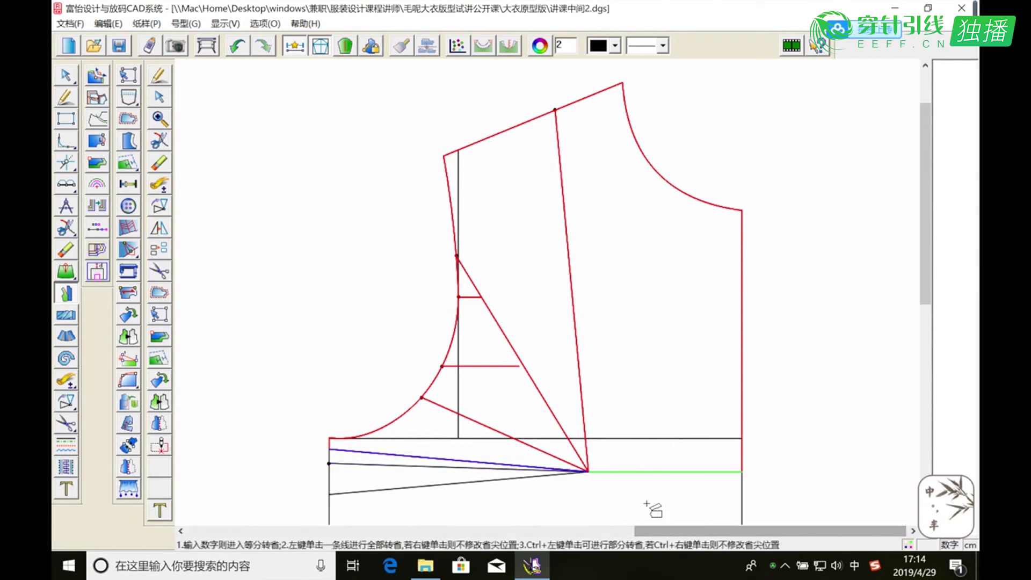
click(460, 473)
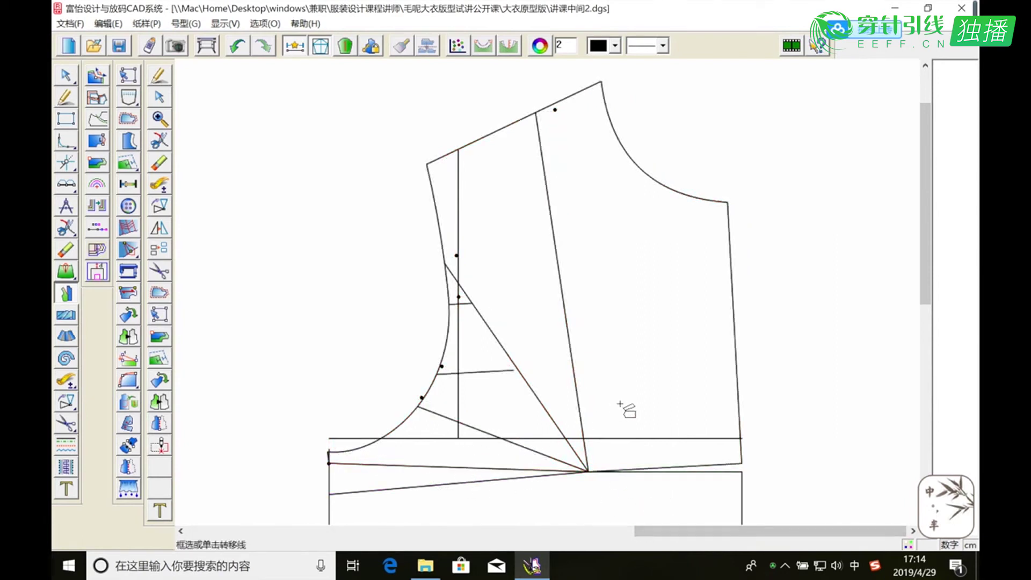
Measure the distance between the two ends of the new opening at the centre front.
click(162, 185)
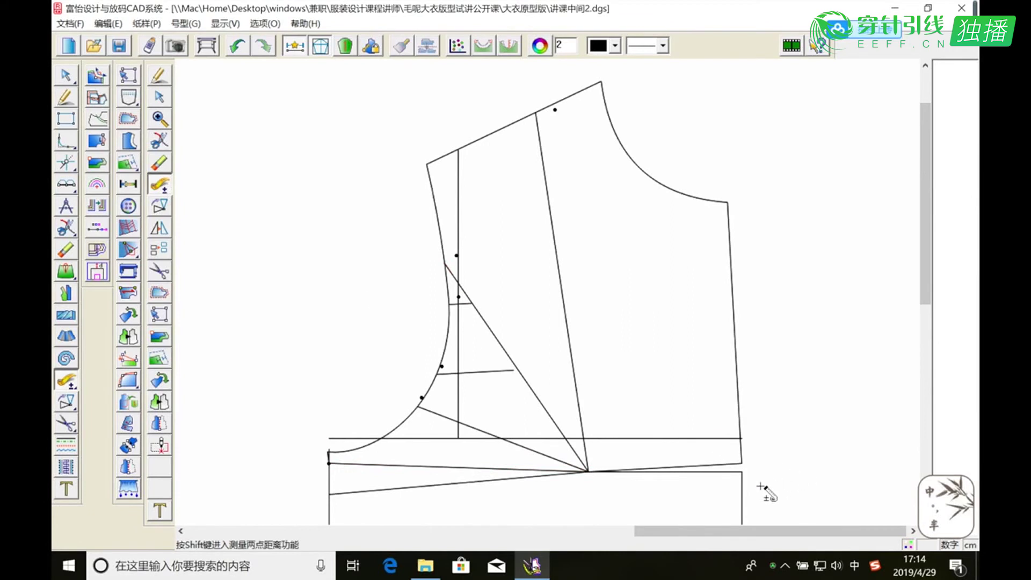
key(shift)
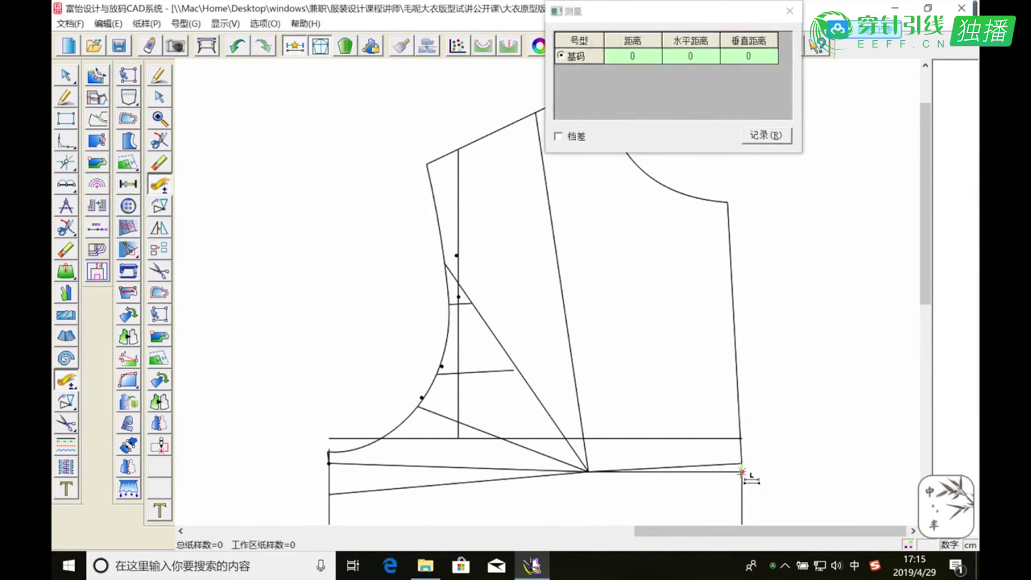
click(743, 472)
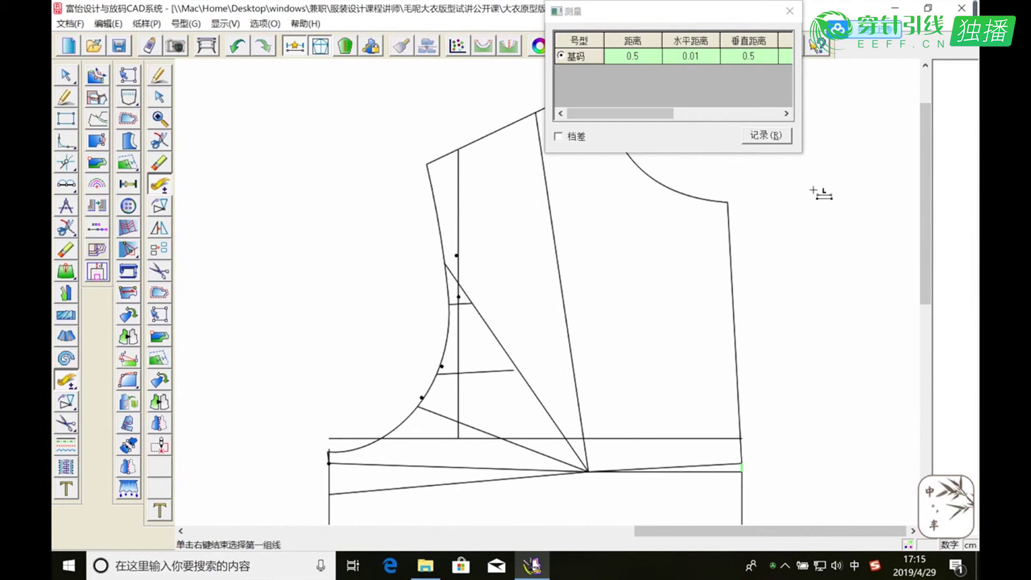
click(790, 11)
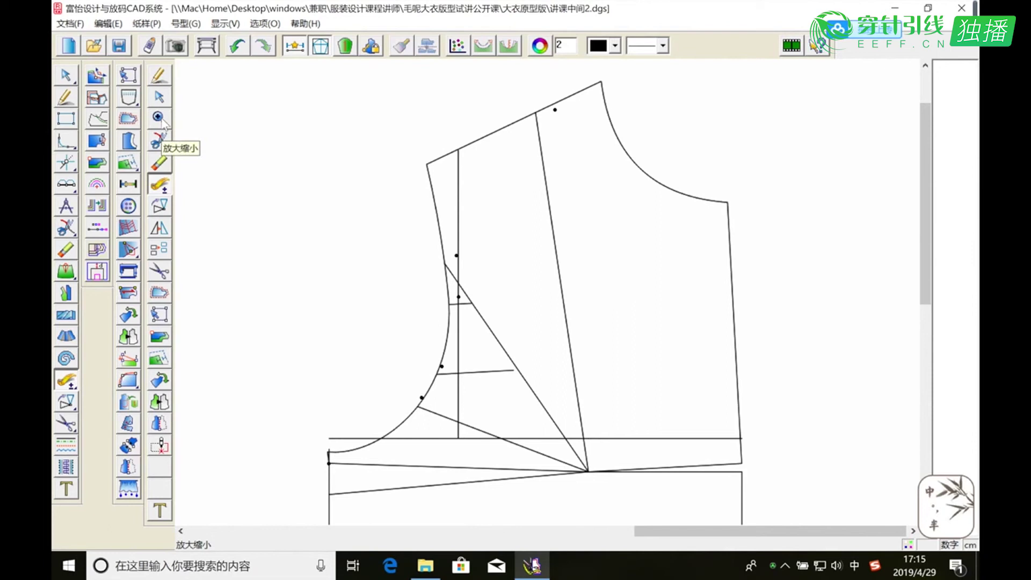
Cut the front shoulder line where the line from the bust point meets it.
click(159, 140)
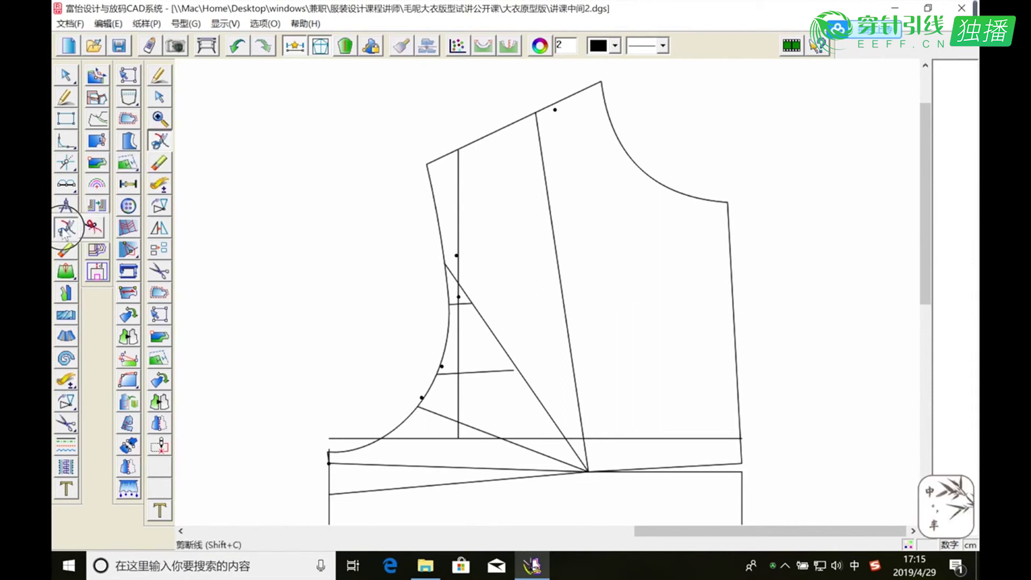
click(571, 96)
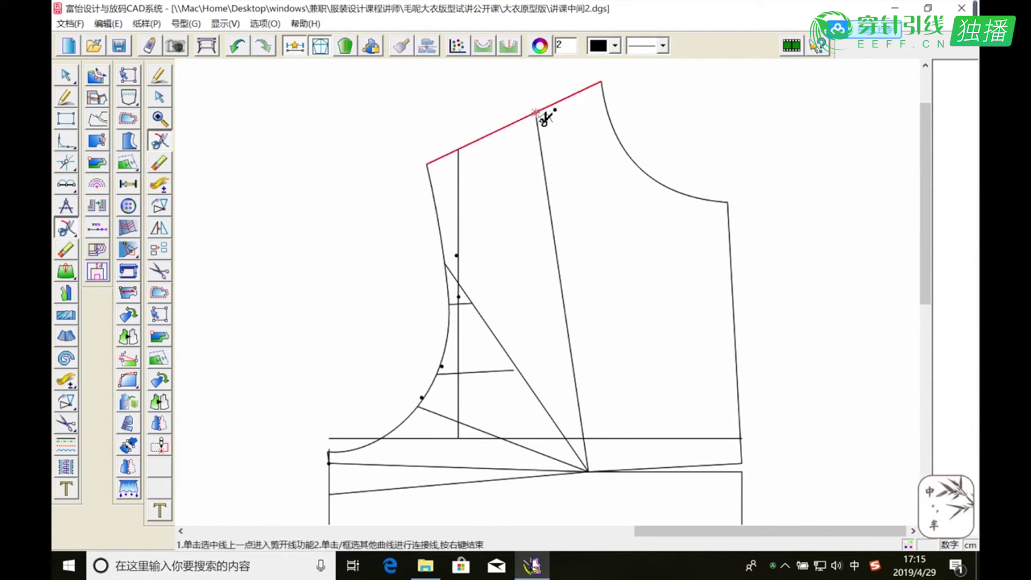
right_click(545, 118)
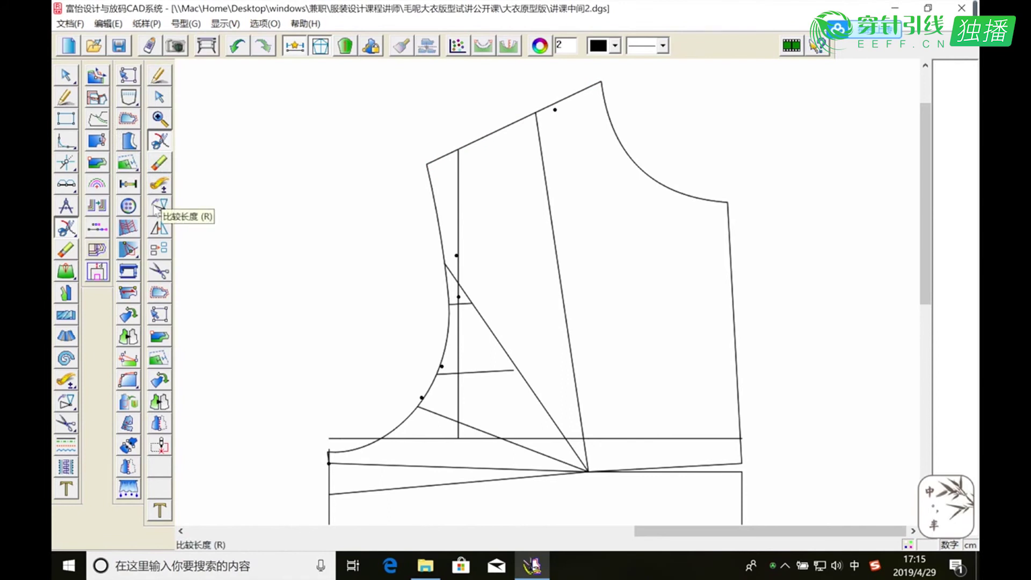
key(Escape)
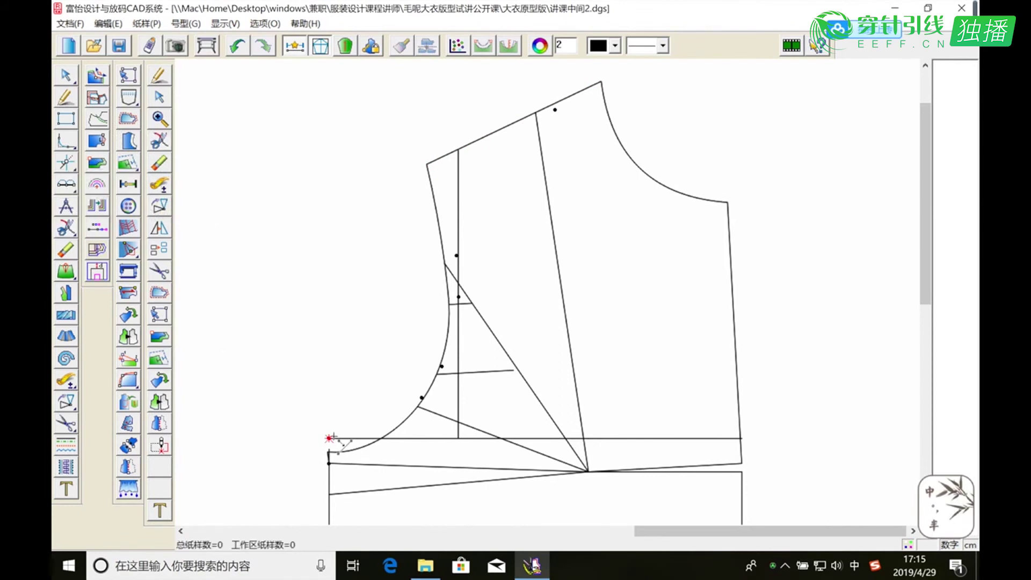
Mark another point on the front side seam just below the upper dart leg and join it to the bust point with a straight line.
click(333, 475)
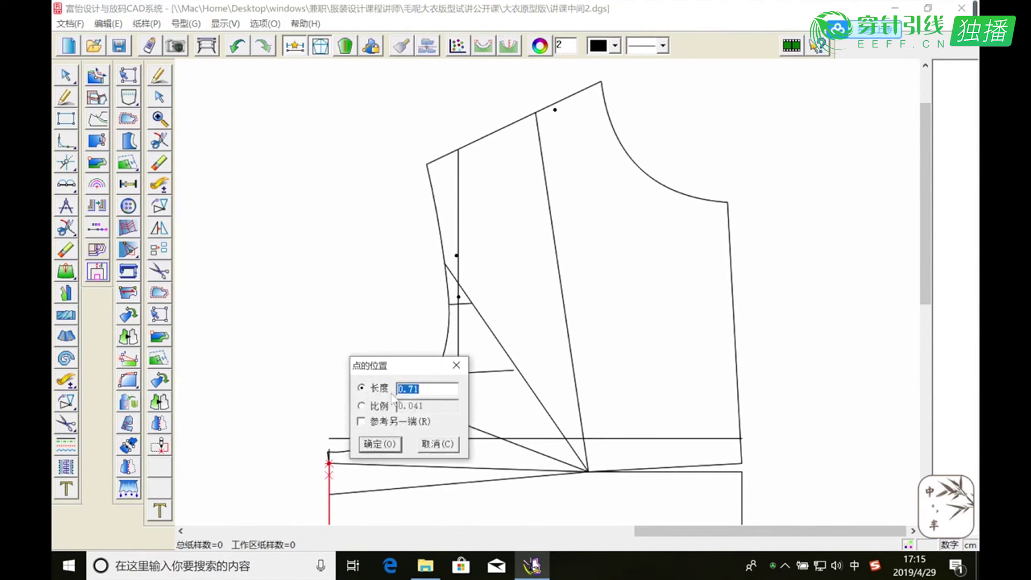
text(0)
click(380, 444)
click(65, 97)
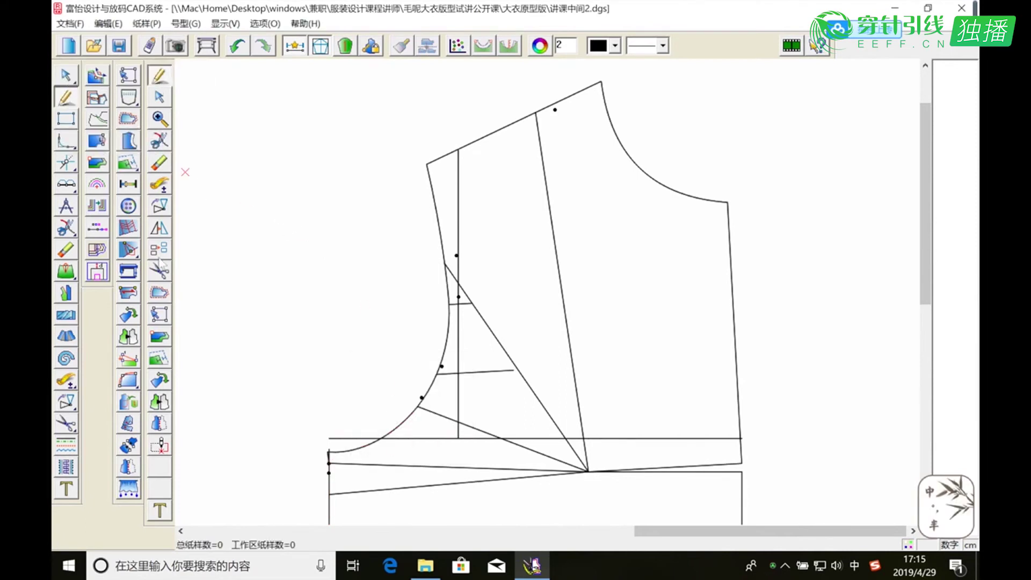
click(329, 473)
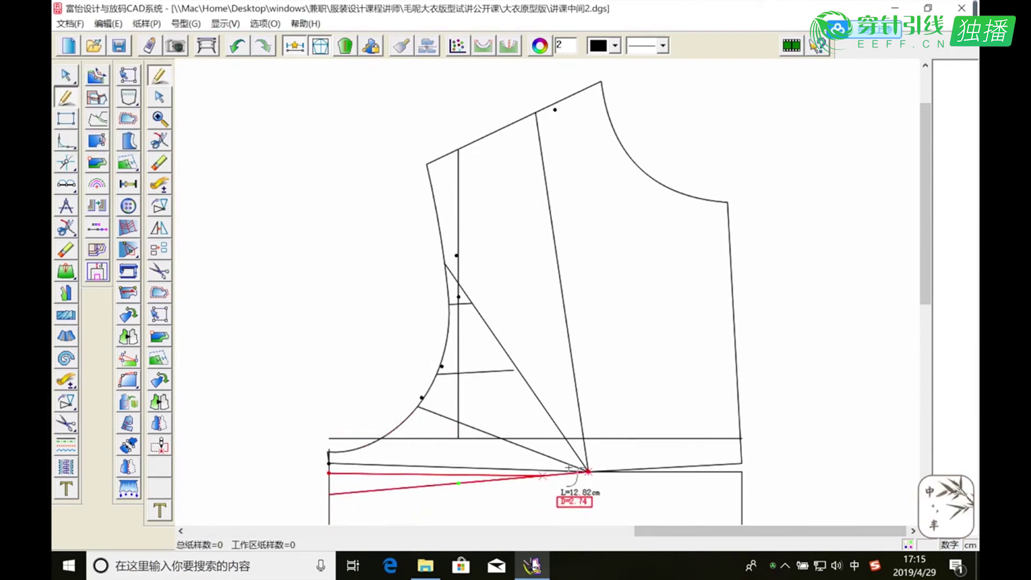
click(588, 472)
right_click(591, 475)
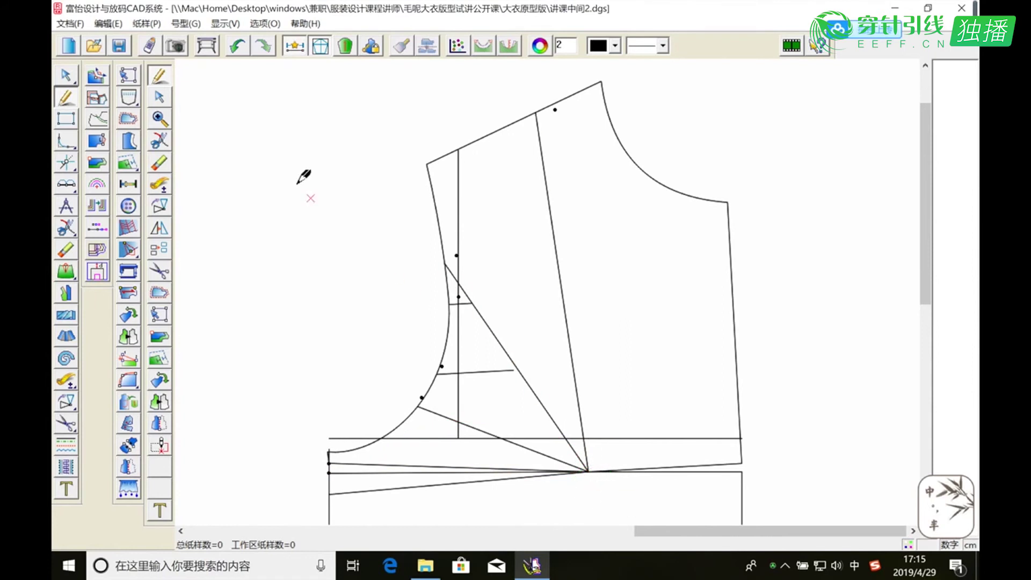
Transfer the upper side dart wedge into the front shoulder along its line to the bust point, rotating the armhole side and its construction lines.
click(66, 292)
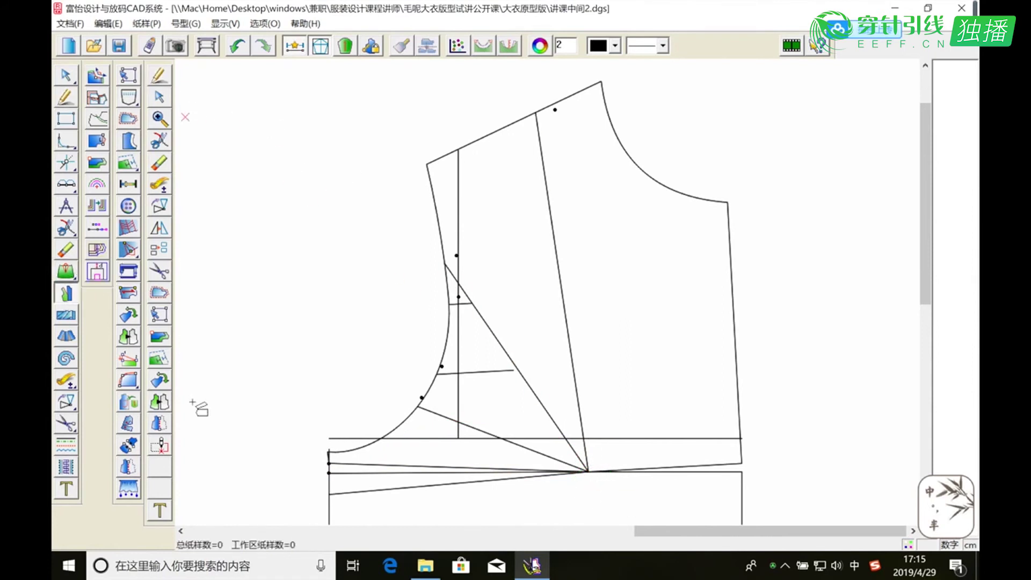
click(329, 457)
click(330, 454)
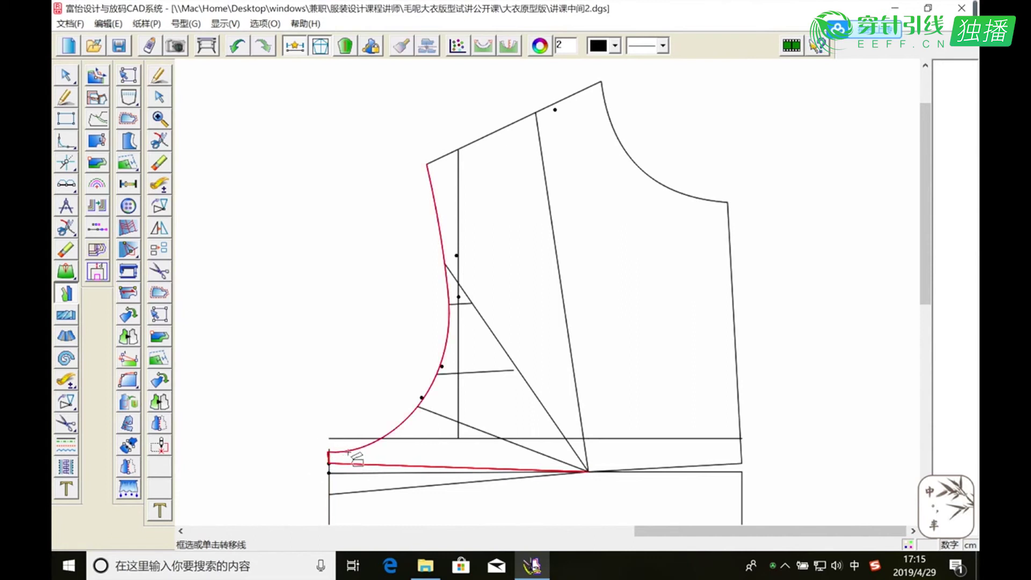
click(444, 415)
click(471, 371)
click(469, 304)
click(489, 326)
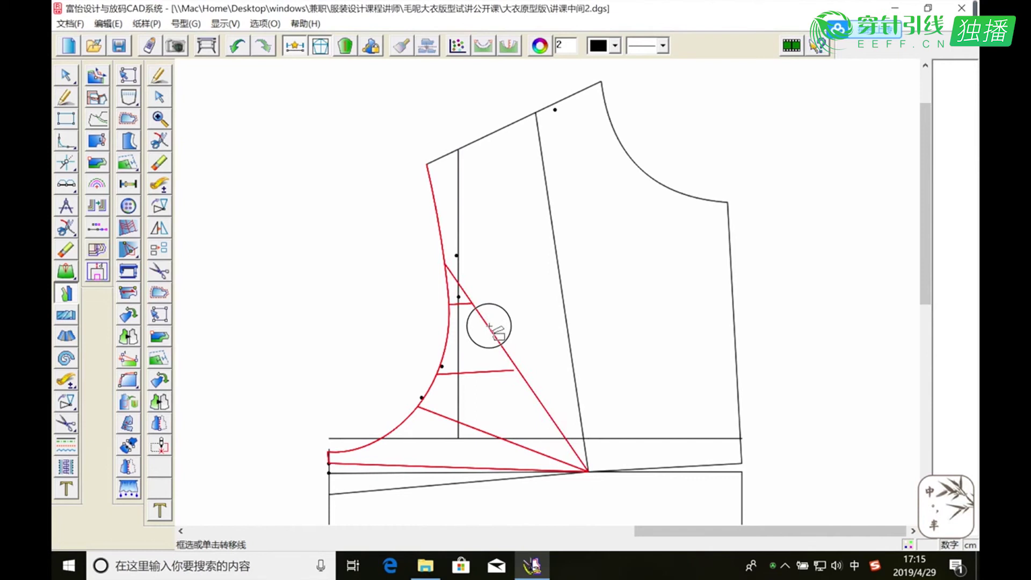
click(476, 141)
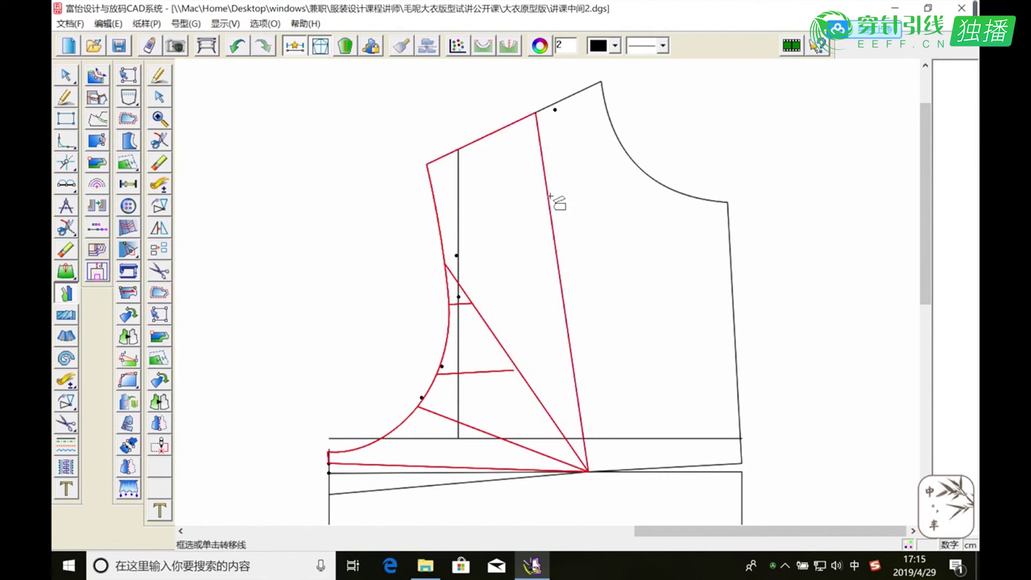
click(559, 258)
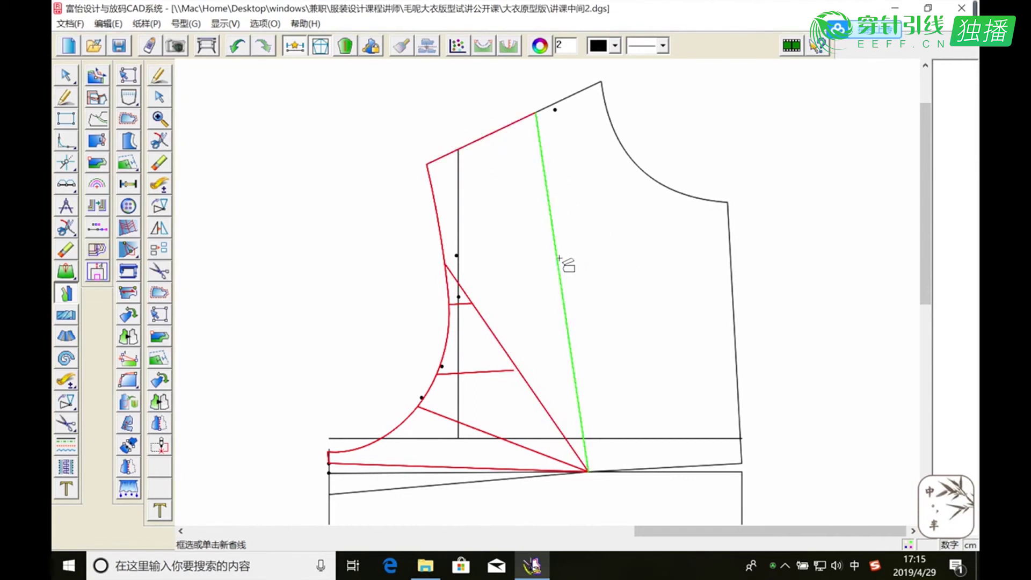
right_click(598, 281)
click(510, 469)
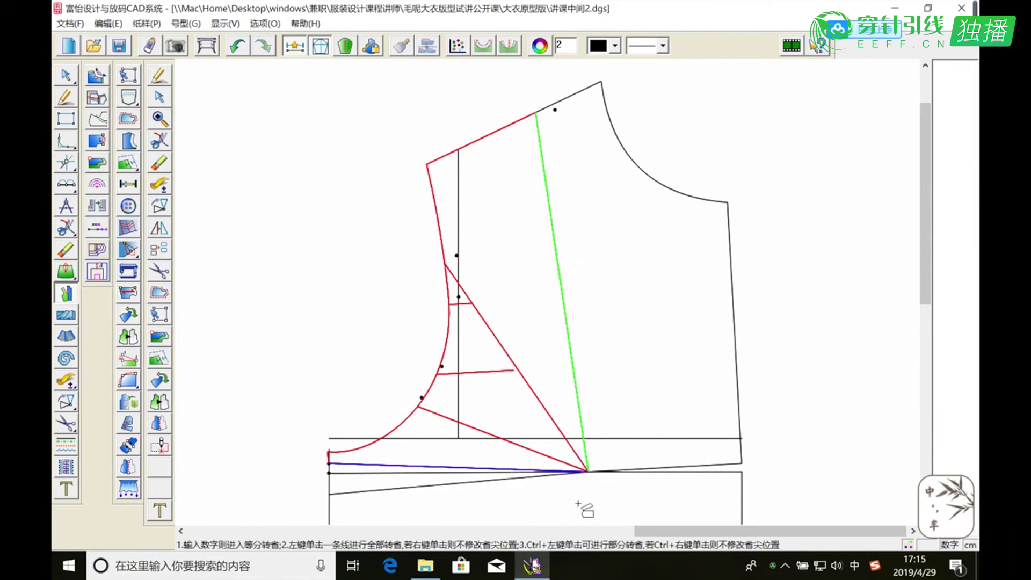
click(449, 474)
click(451, 475)
Measure the distance between the two ends of the new opening at the front shoulder.
click(160, 184)
click(521, 115)
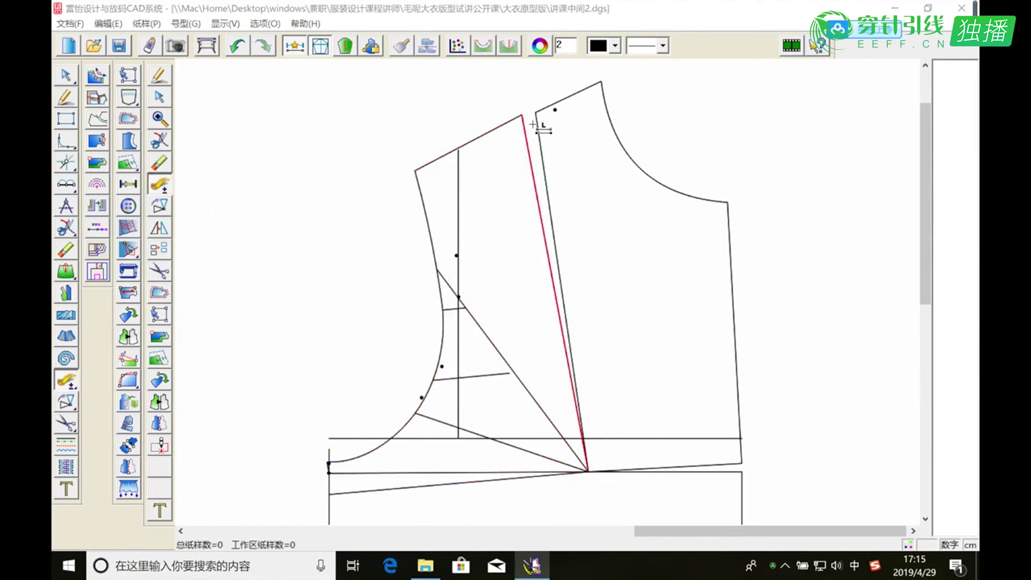
click(536, 114)
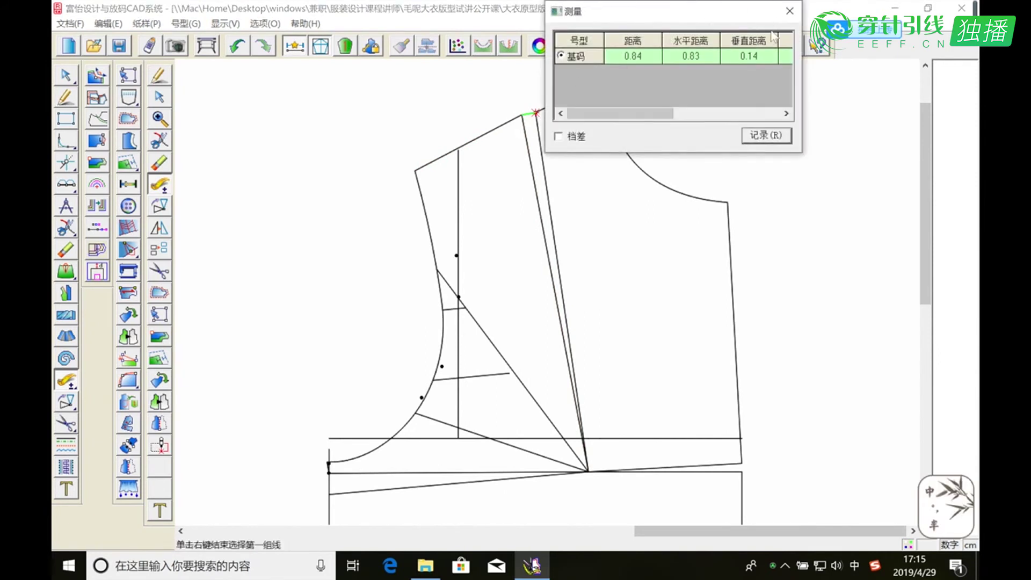
click(790, 11)
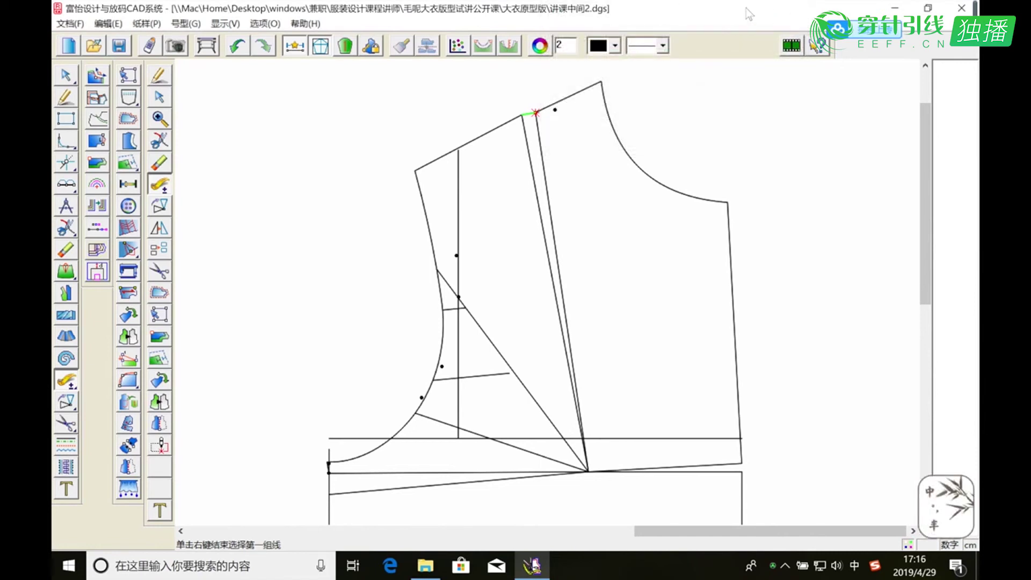
Cut the front armhole curve where the upper line from the bust point meets it.
click(65, 228)
click(435, 249)
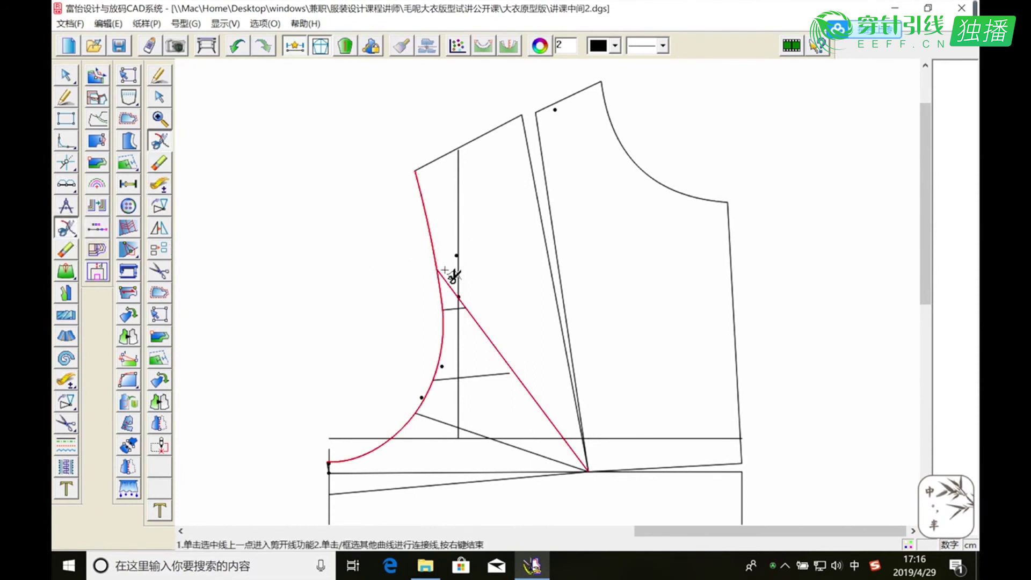
click(449, 276)
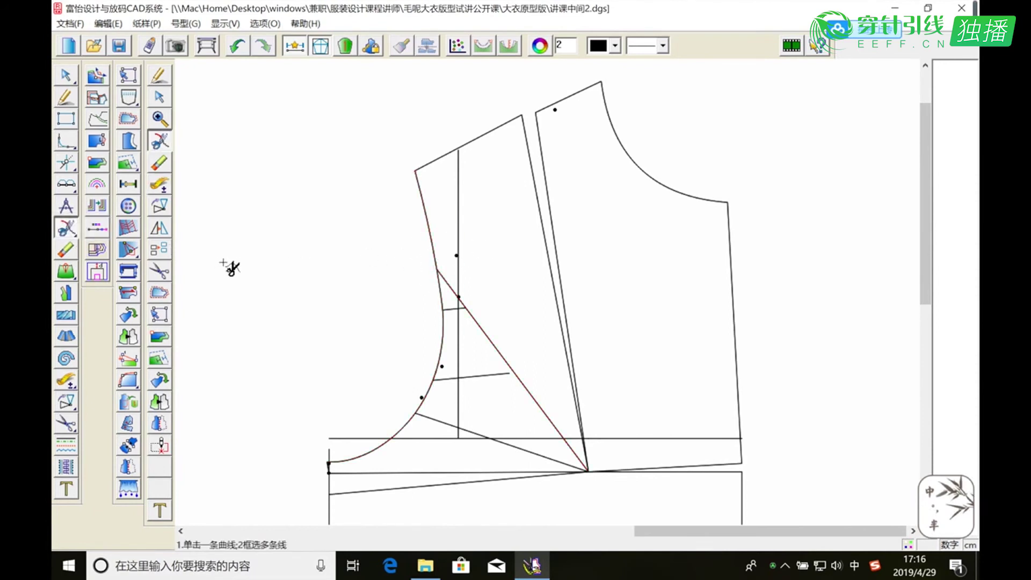
key(Escape)
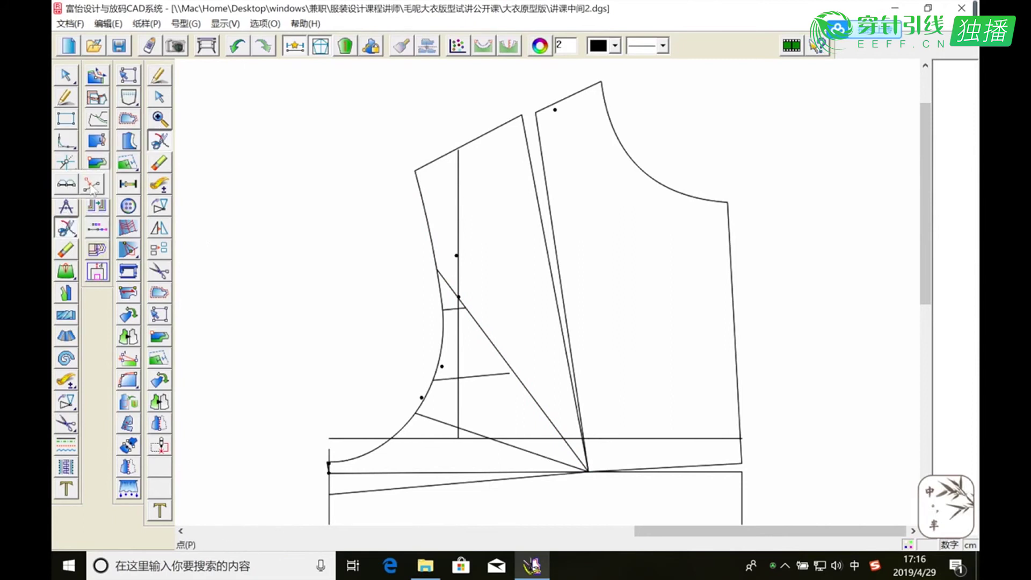
Mark a point on the front side seam 0.7 cm below the upper dart leg and join it to the bust point with a straight line.
click(337, 492)
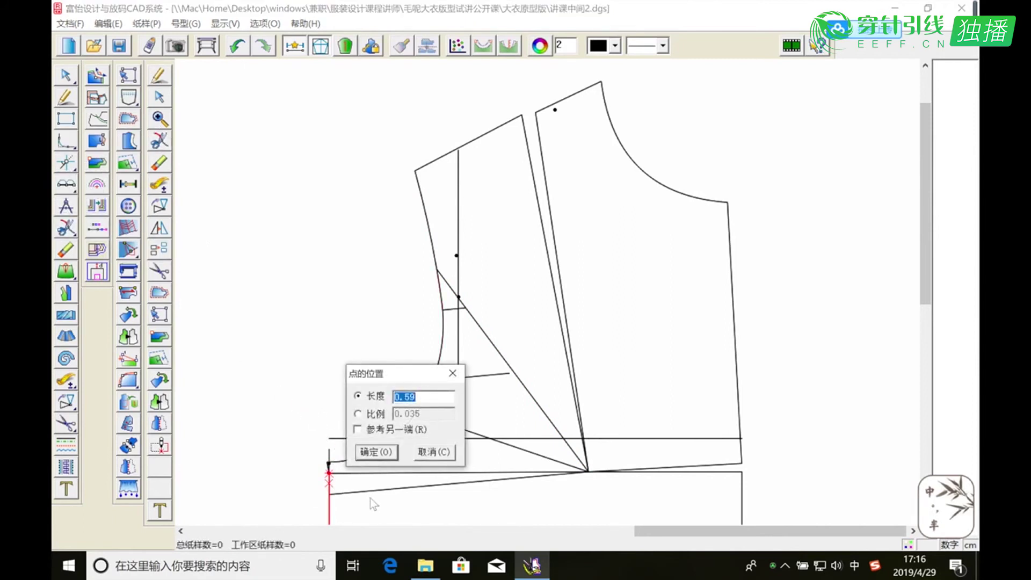
text(0.7)
click(386, 456)
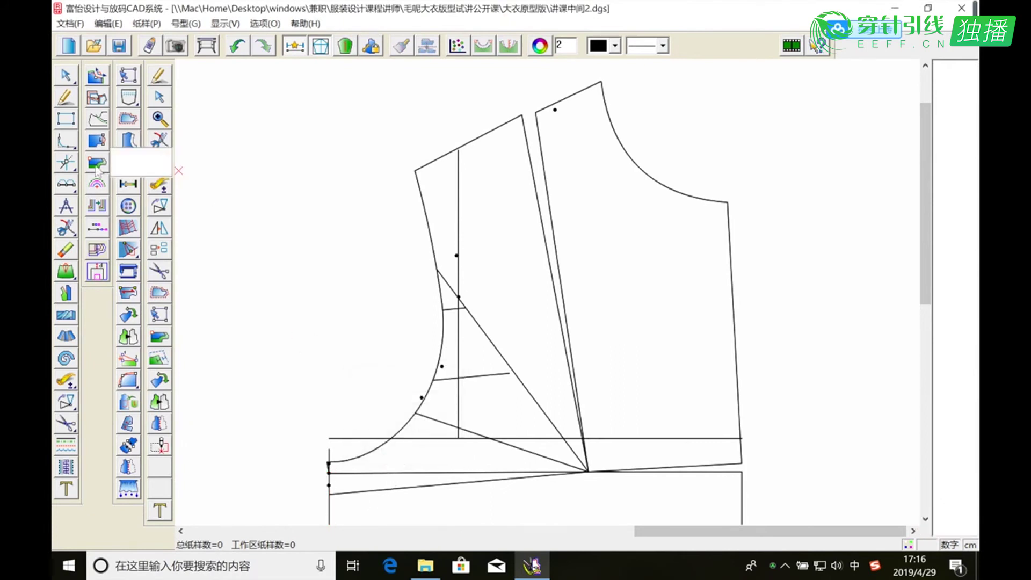
click(65, 97)
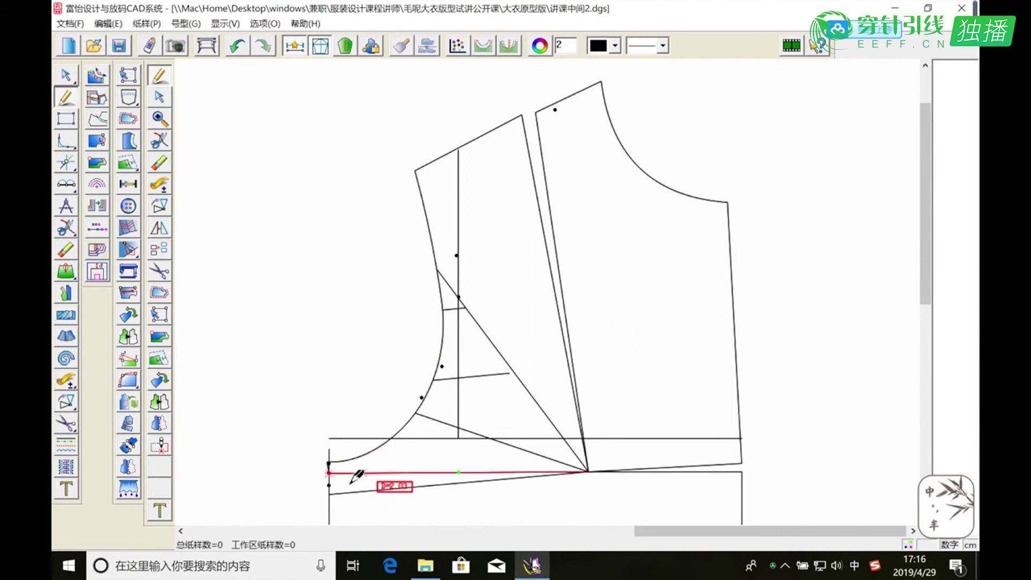
click(330, 485)
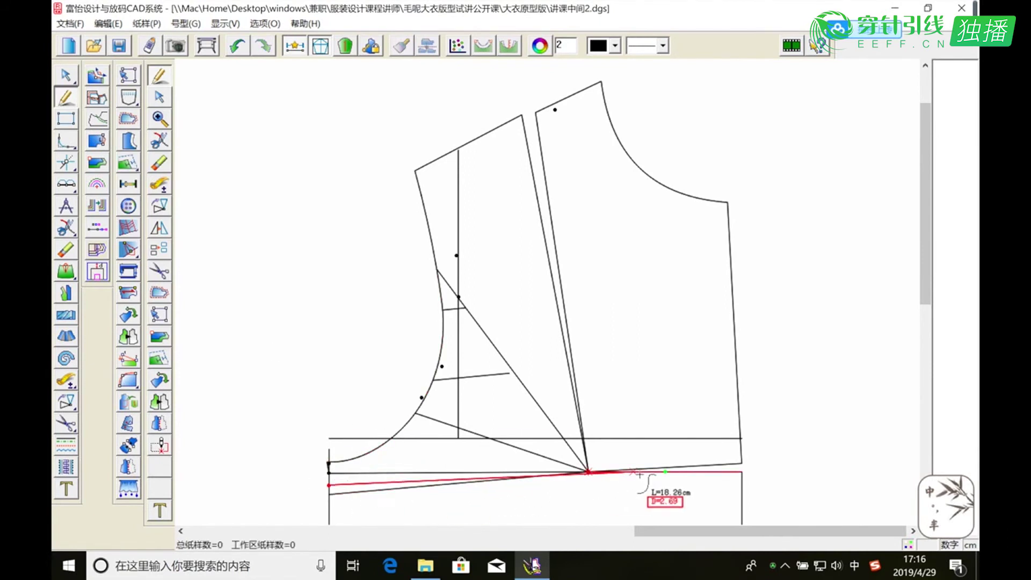
click(588, 471)
right_click(588, 478)
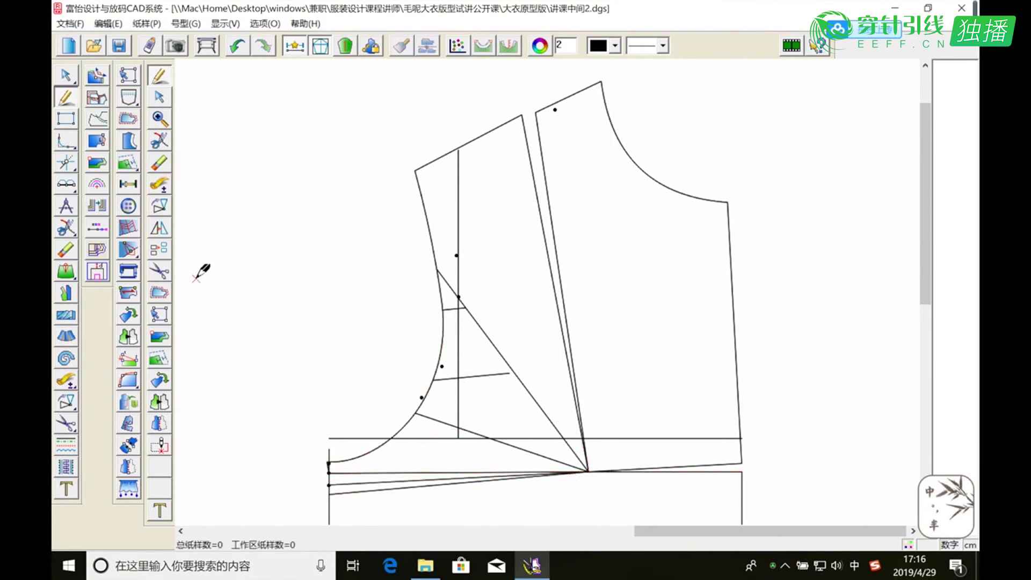
Transfer the new side dart wedge into the armhole along the upper line to the bust point, rotating the lower armhole and its construction lines.
mouse_move(70, 228)
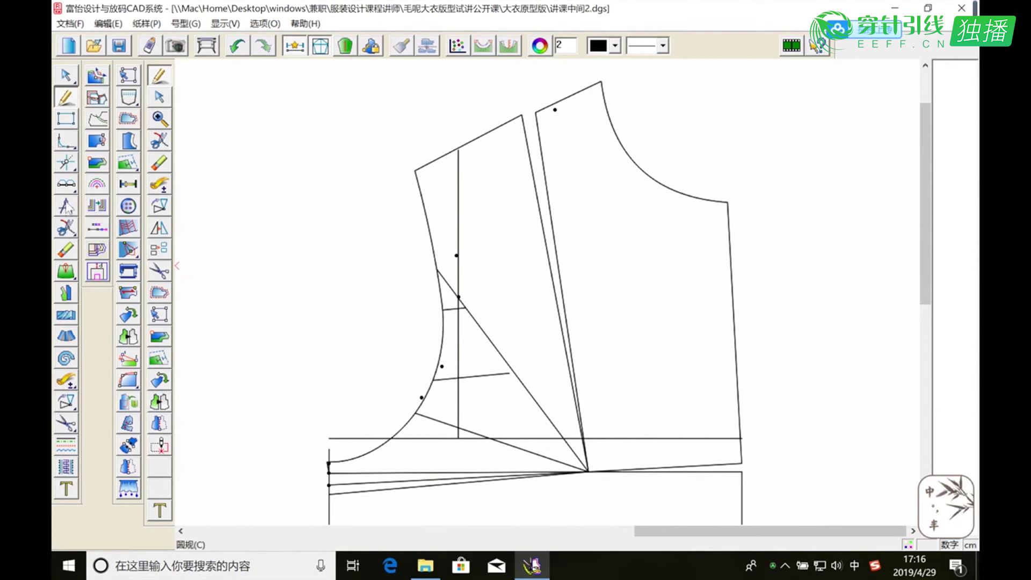
click(65, 293)
click(384, 474)
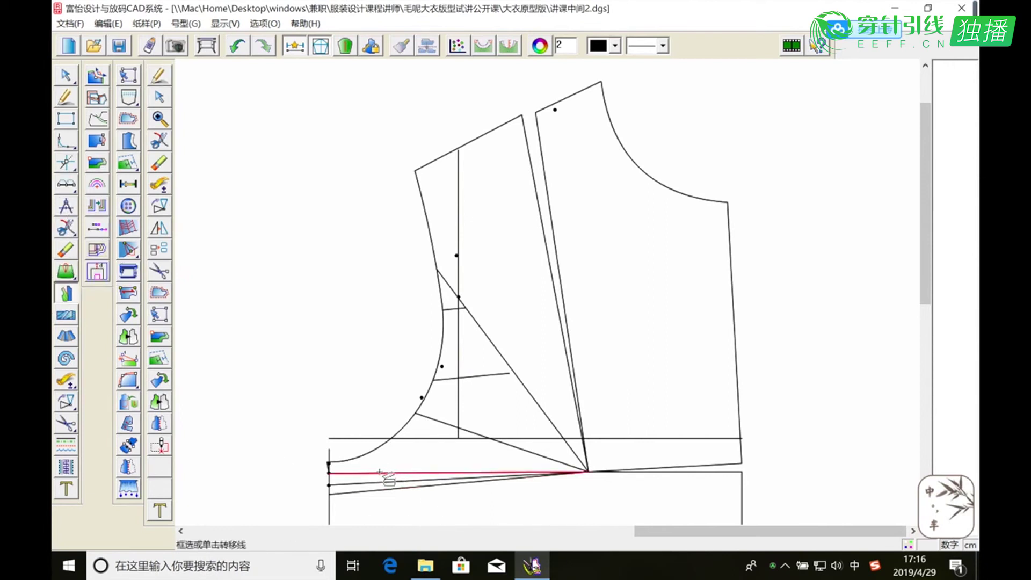
click(350, 459)
click(436, 420)
click(477, 376)
click(454, 309)
right_click(499, 329)
click(454, 472)
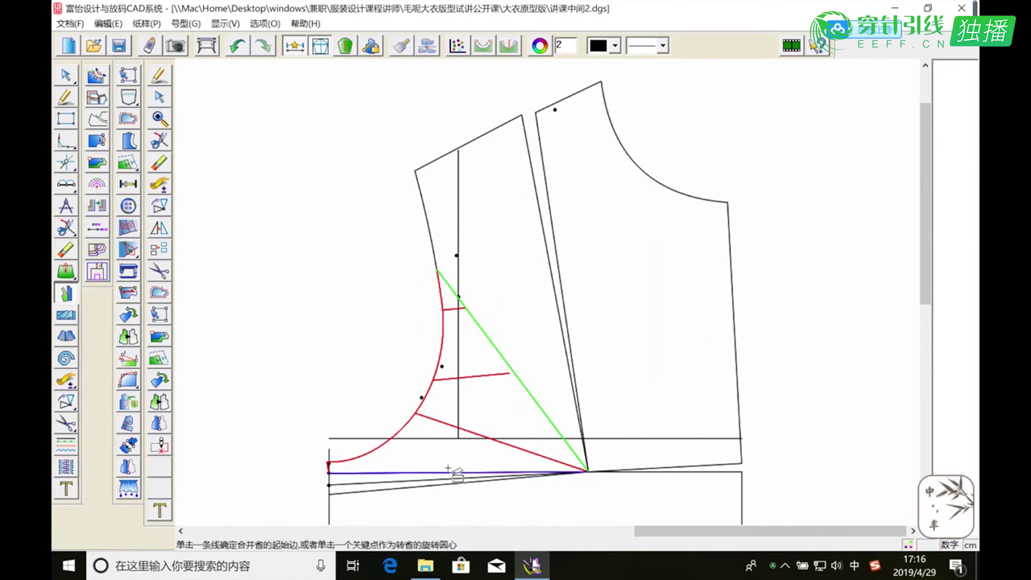
click(404, 480)
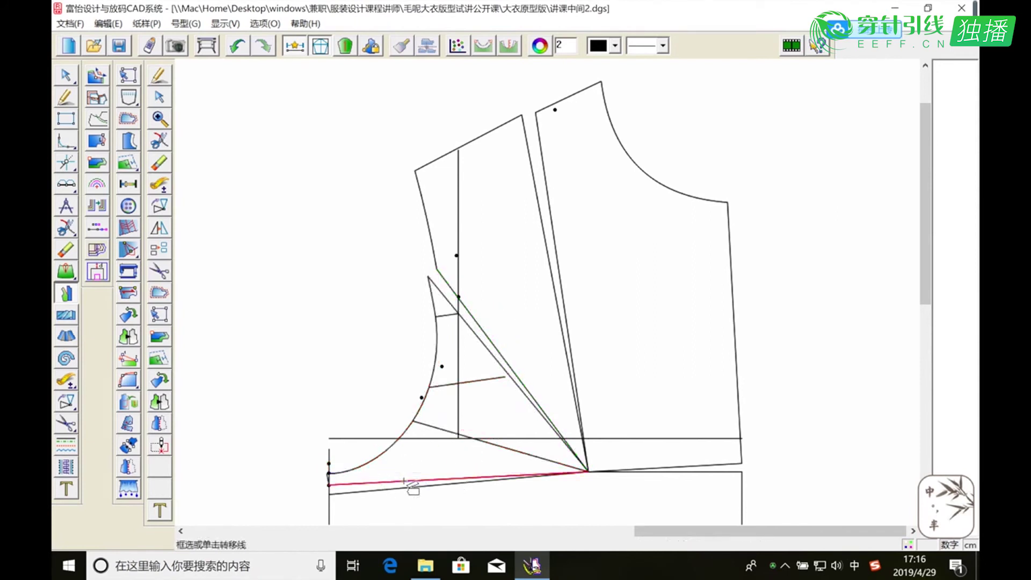
Measure the distance between the two ends of the new opening in the upper armhole.
click(160, 185)
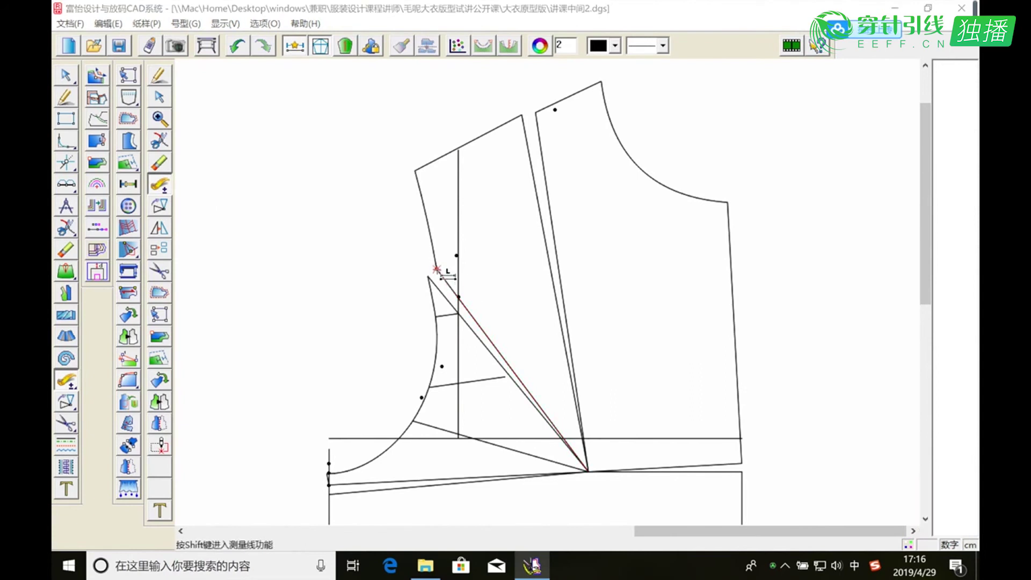
click(436, 269)
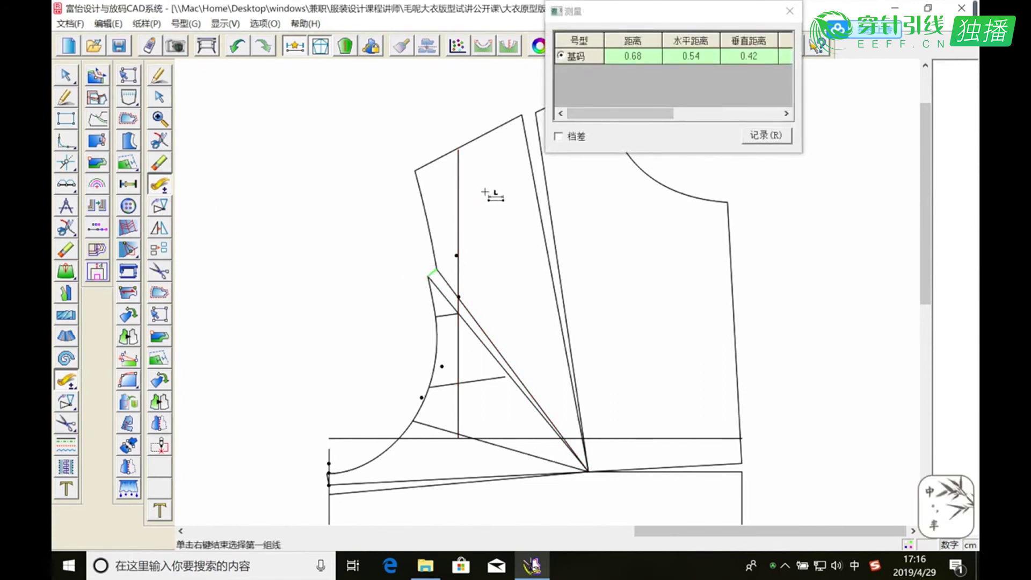
click(719, 56)
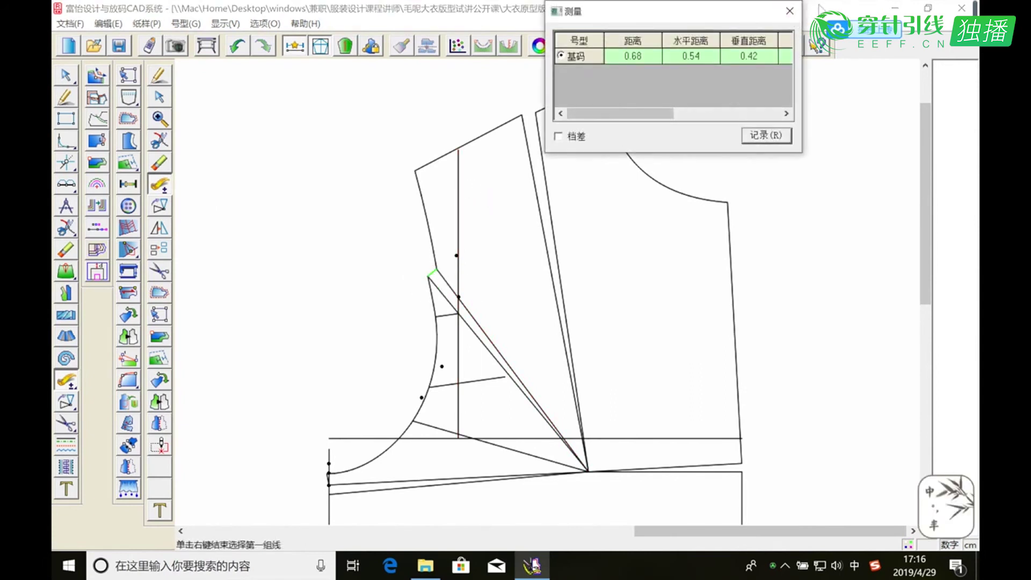
click(789, 11)
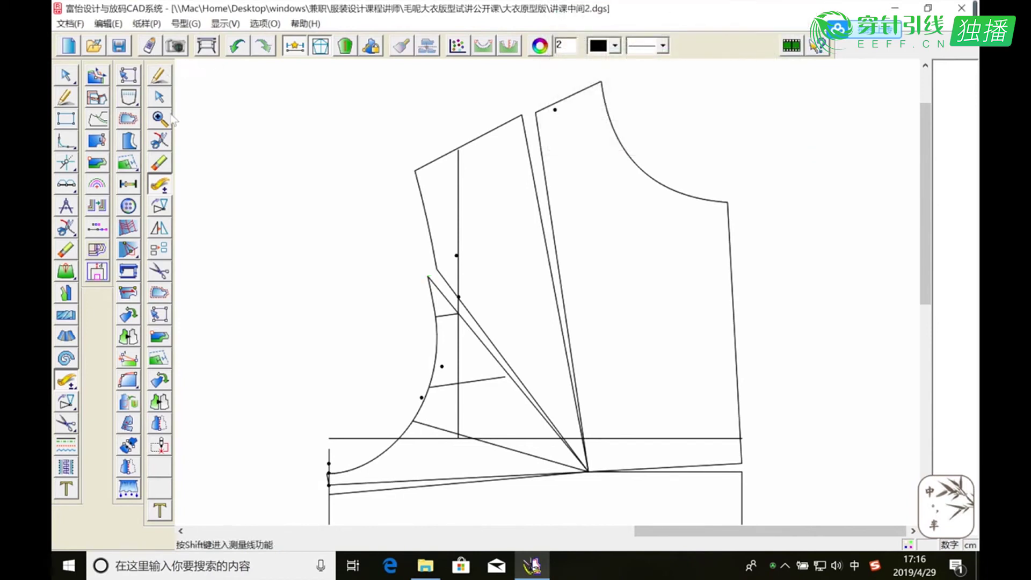
Cut the armhole curve where the lower line from the bust point meets it.
click(75, 228)
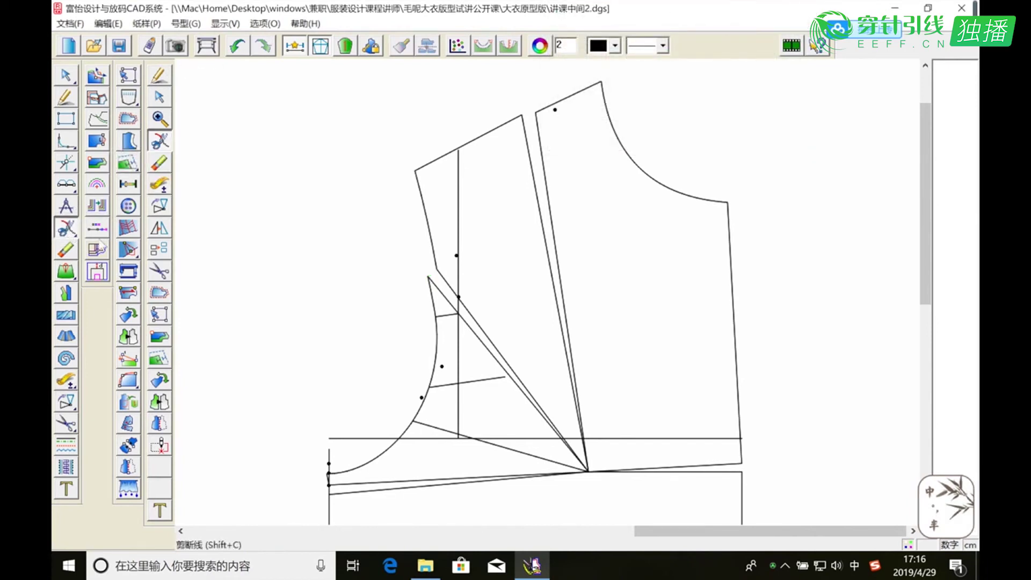
click(422, 410)
click(414, 423)
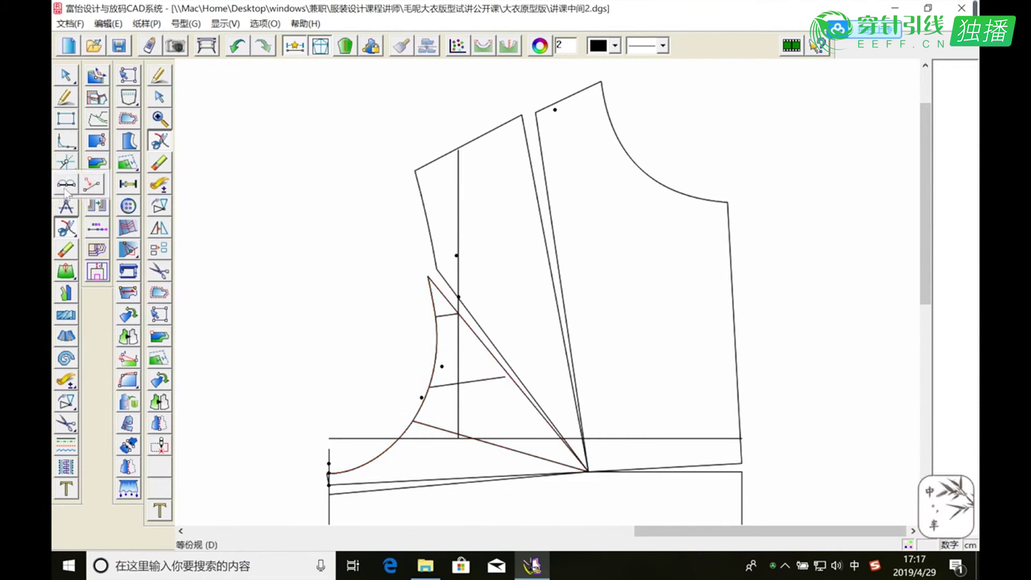
right_click(357, 494)
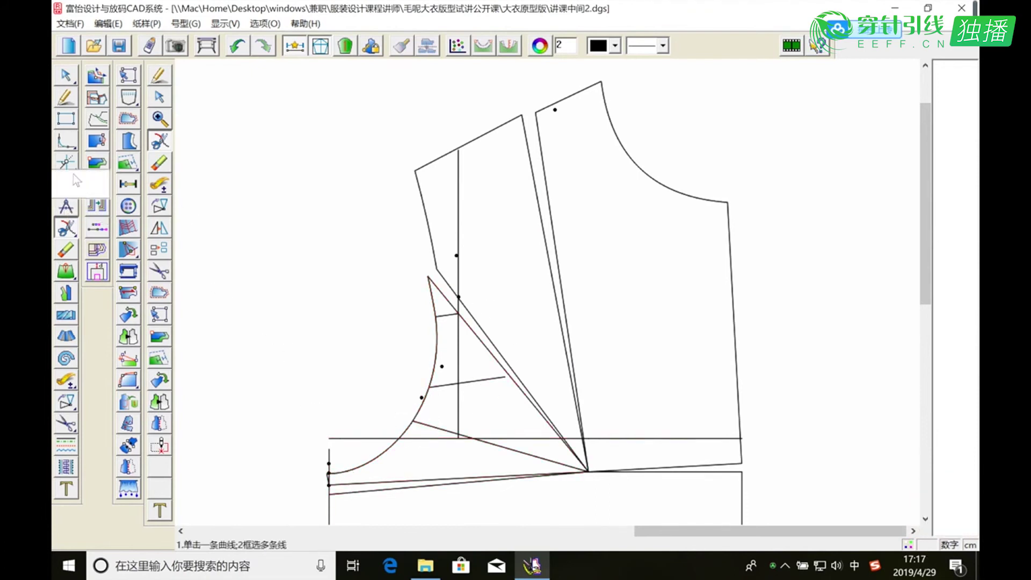
Transfer the remaining side dart wedge into the lower armhole along the lower line to the bust point, rotating the underarm section.
click(65, 293)
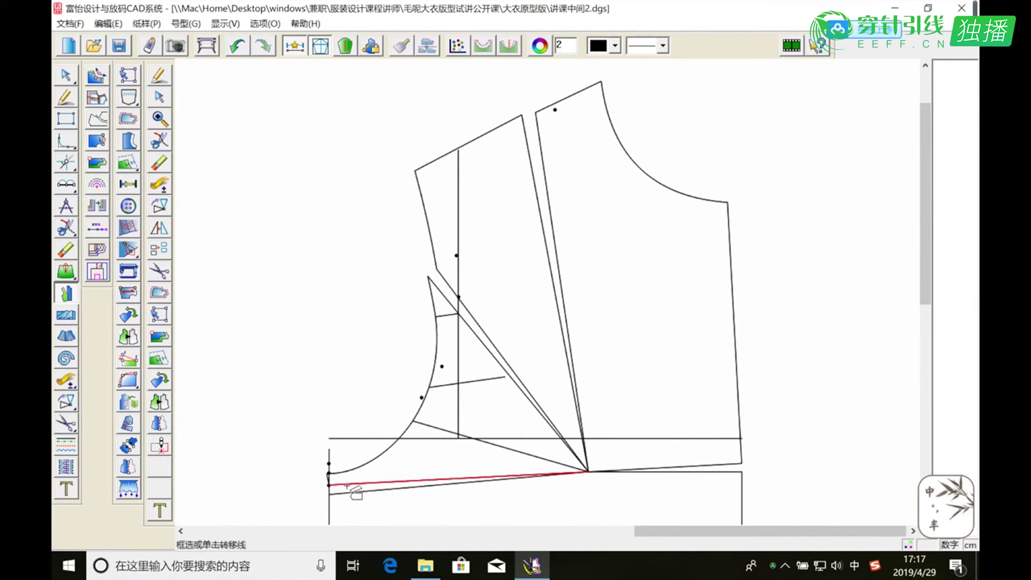
click(329, 477)
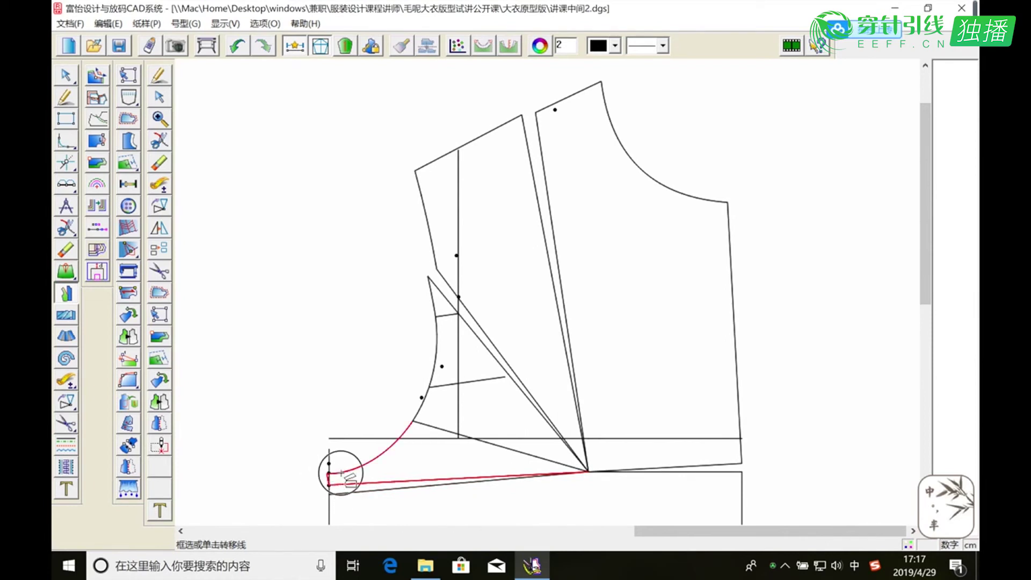
click(430, 426)
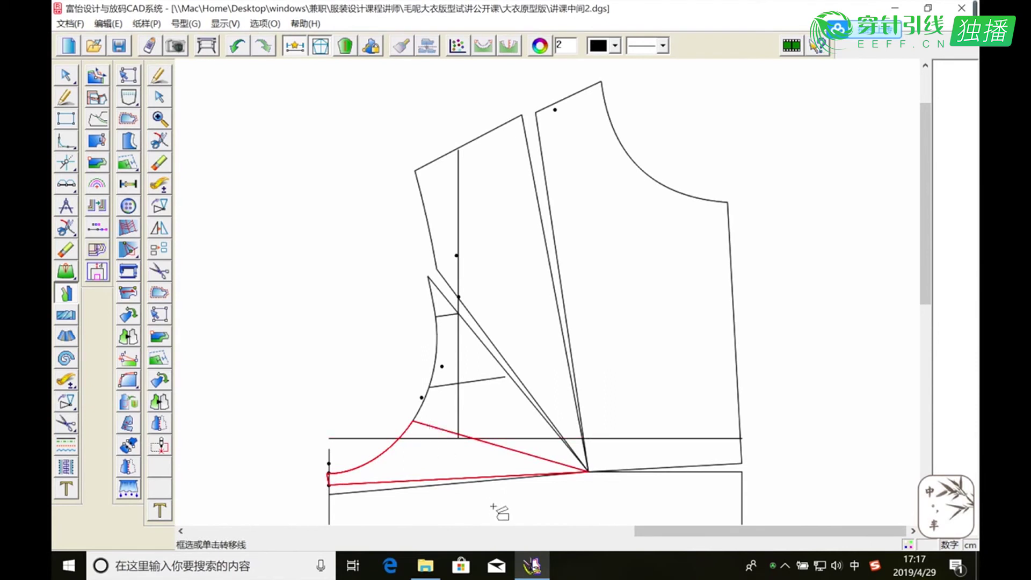
click(459, 436)
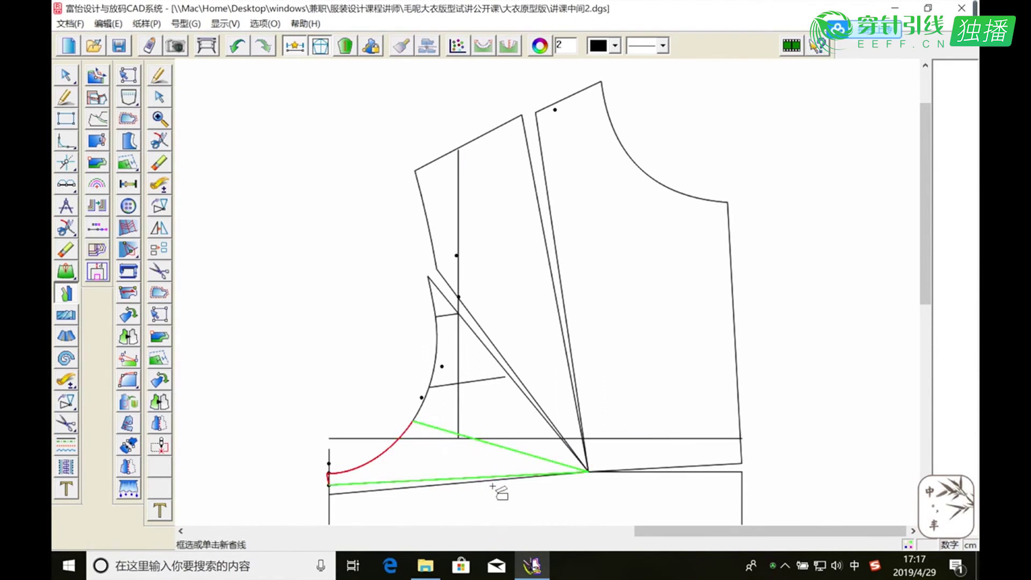
right_click(504, 497)
click(438, 478)
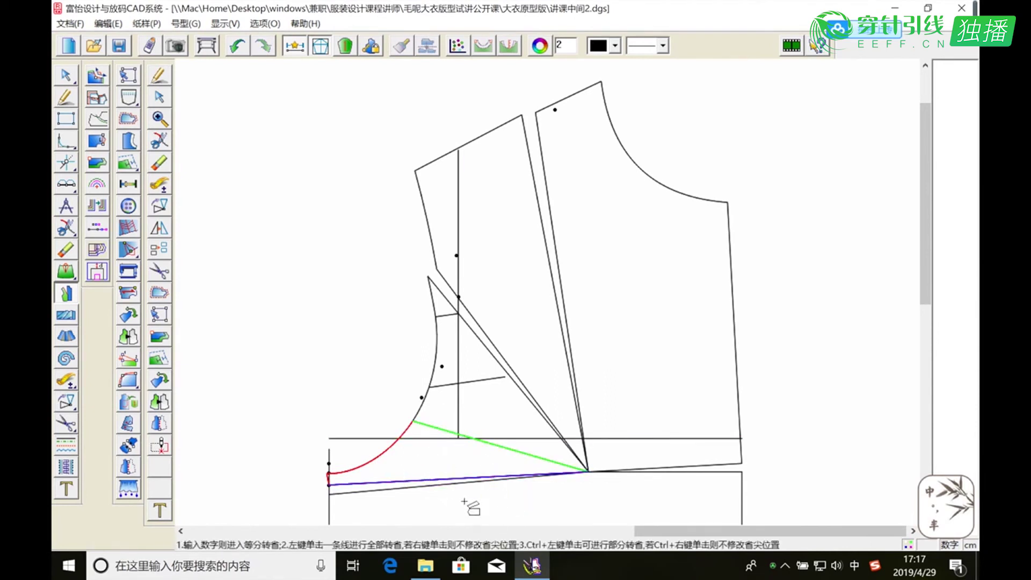
click(438, 485)
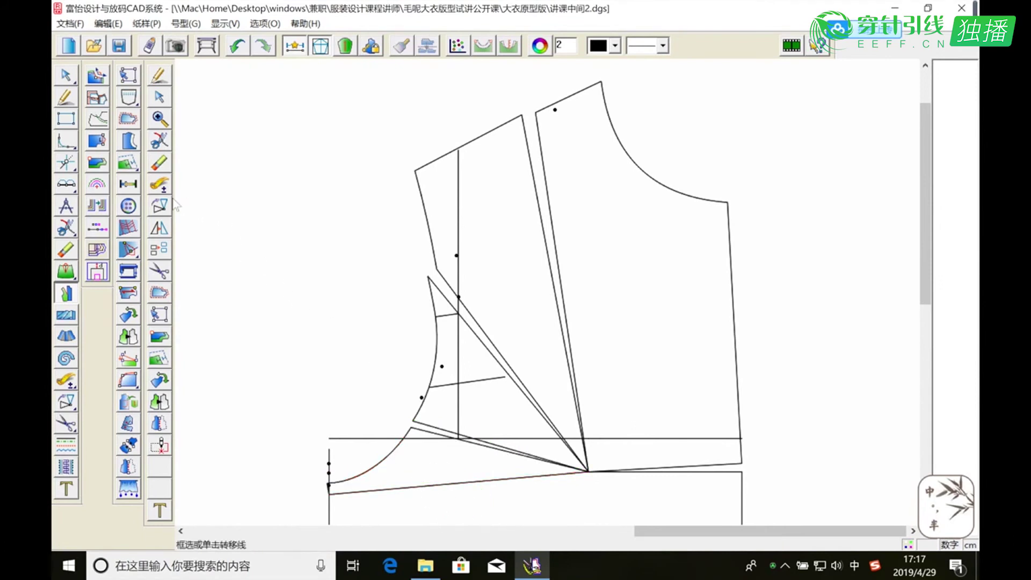
Measure the distance between the two ends of the new opening in the lower armhole.
click(159, 184)
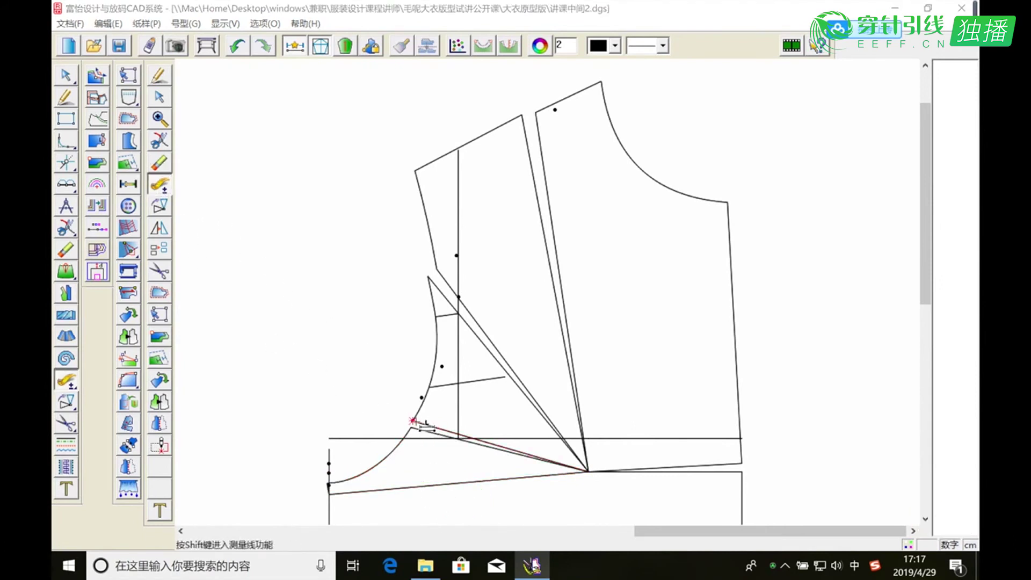
click(414, 421)
click(414, 425)
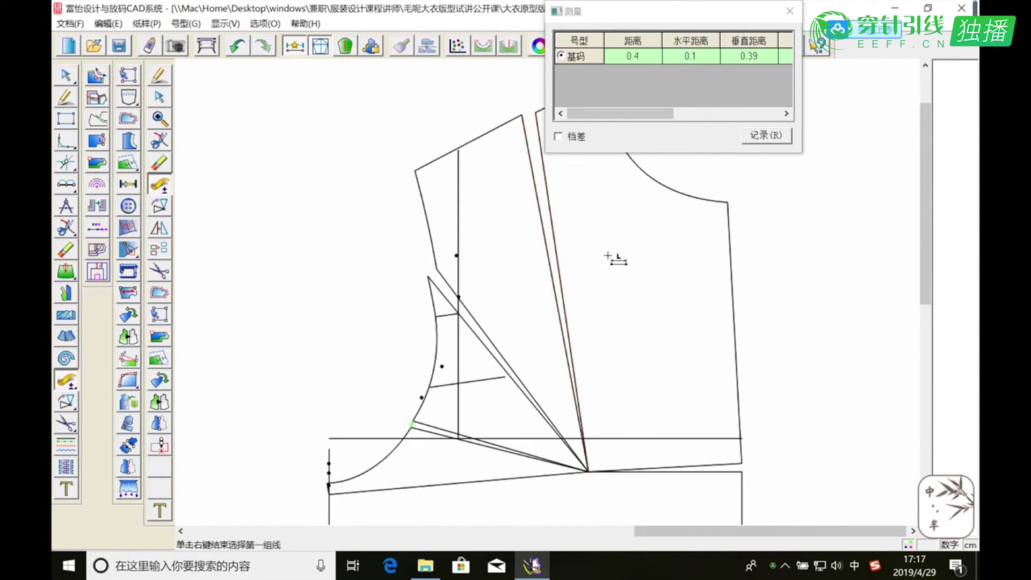
click(790, 11)
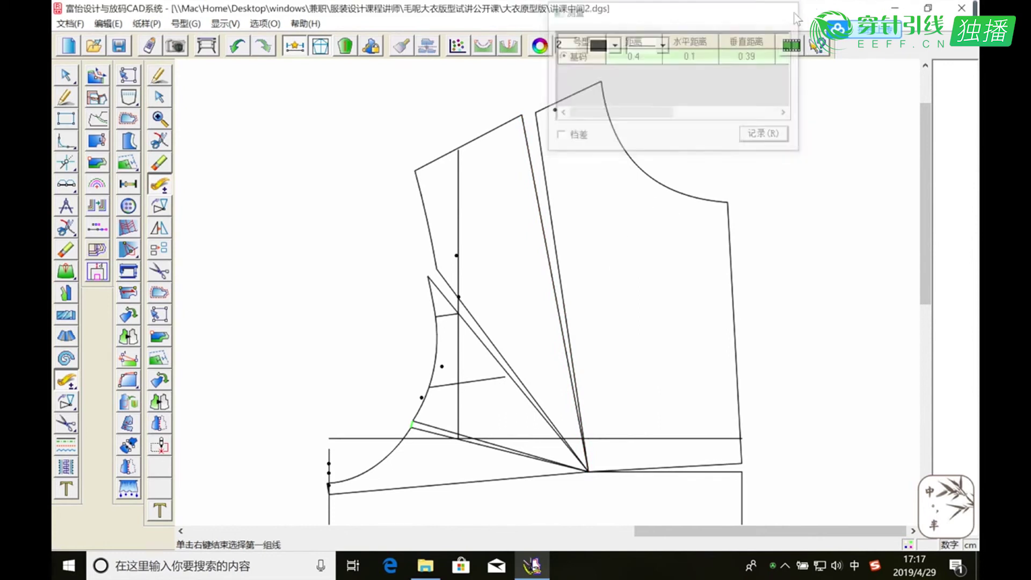
Begin a new back shoulder curve at the neck point, placing points 0.98 cm and 2.17 cm along the inner shoulder line.
click(160, 119)
right_click(540, 238)
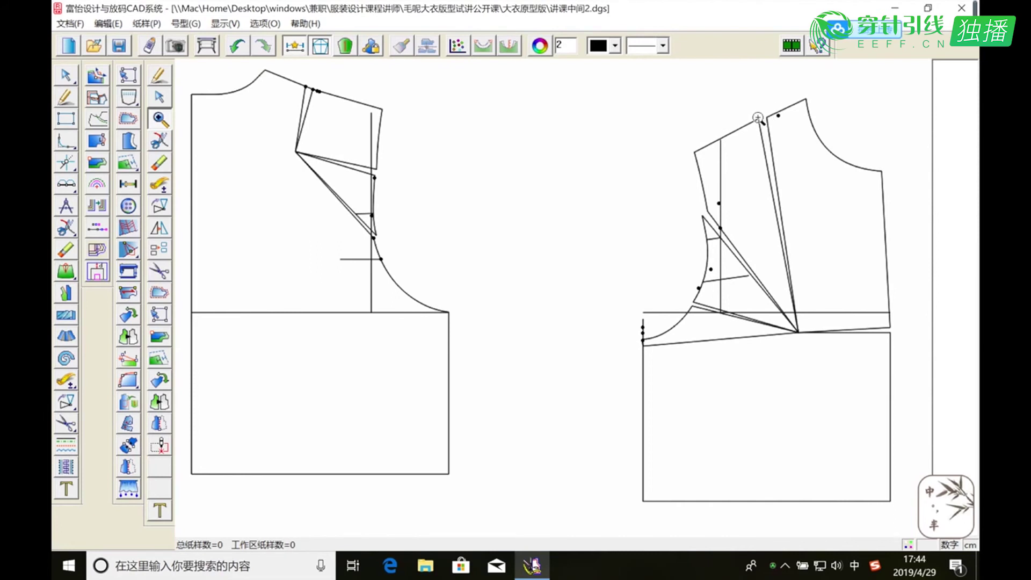
drag(251, 64, 411, 139)
click(66, 98)
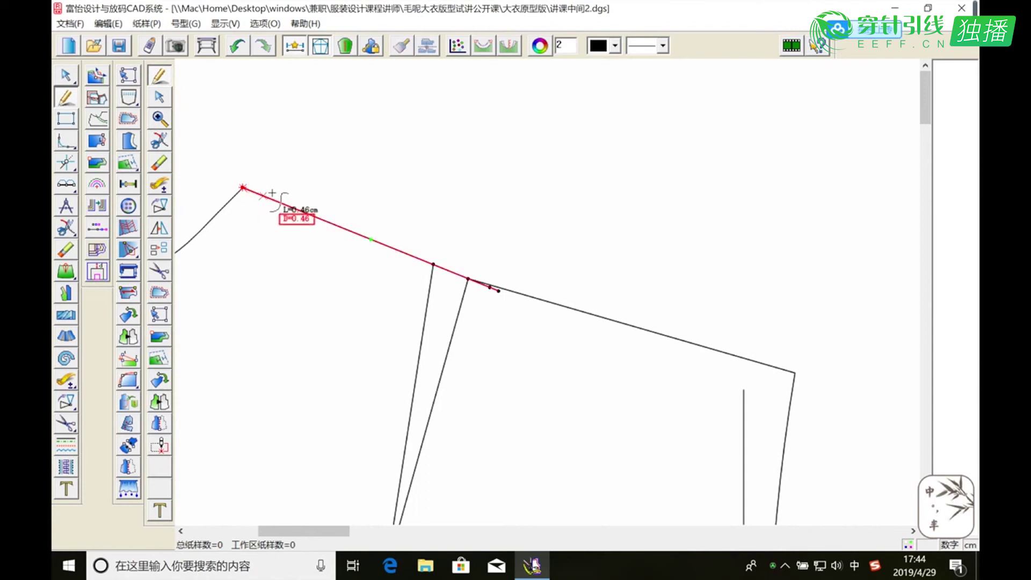
click(286, 204)
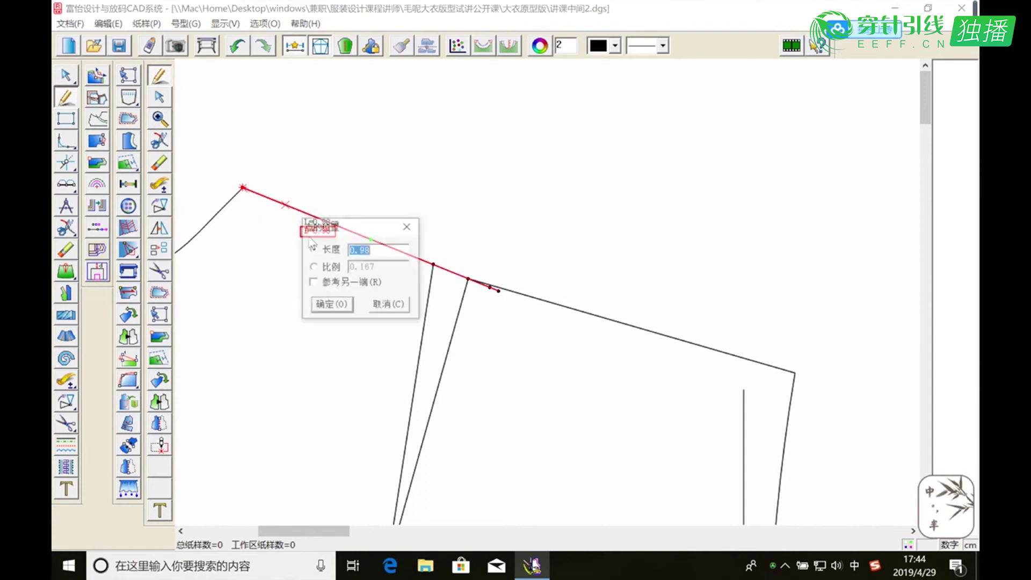
click(334, 306)
click(337, 226)
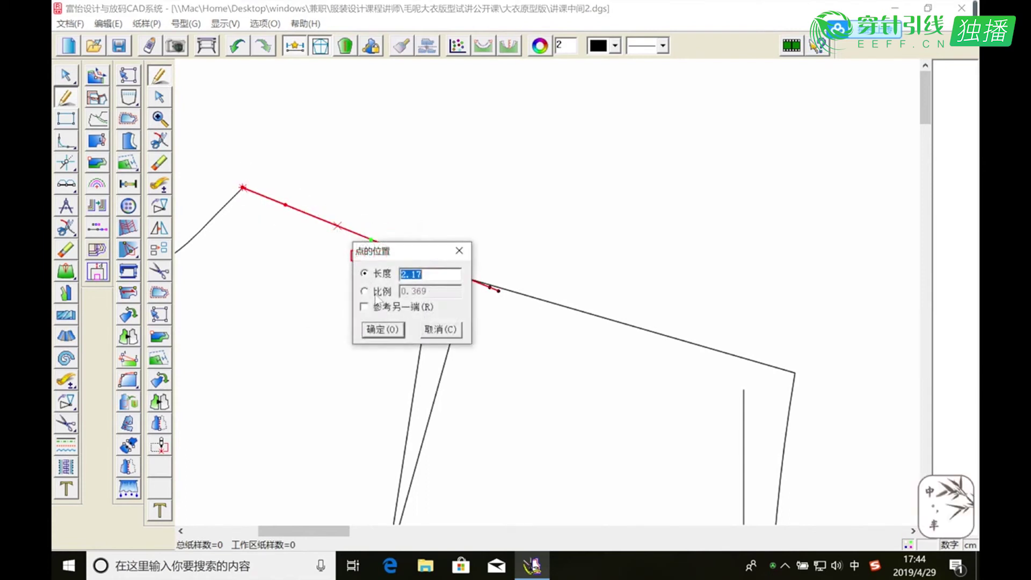
click(383, 329)
Continue the back shoulder curve across the dart opening, through points on the outer shoulder line, and finish it at the shoulder tip.
click(594, 313)
click(488, 279)
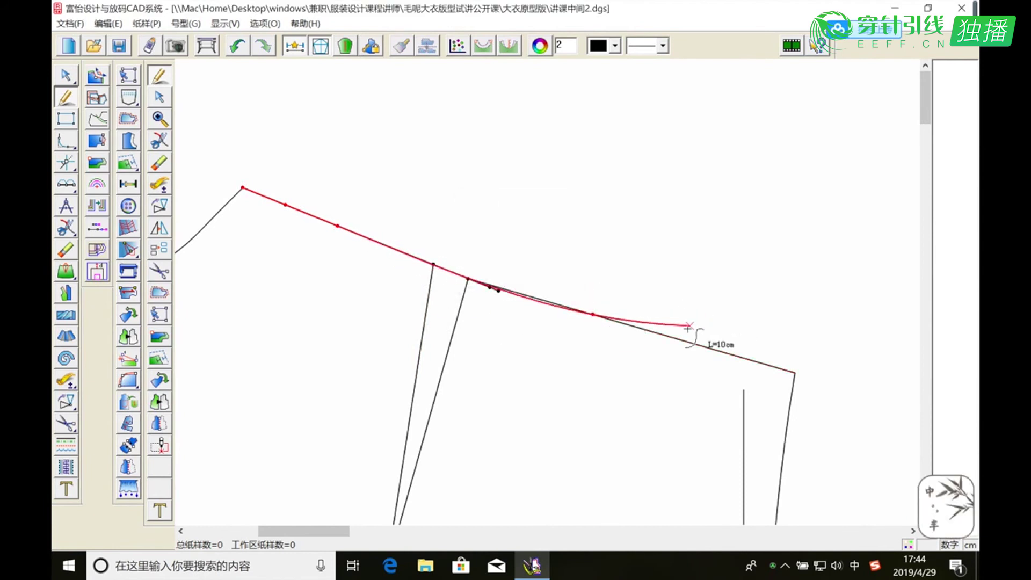
click(795, 372)
click(553, 300)
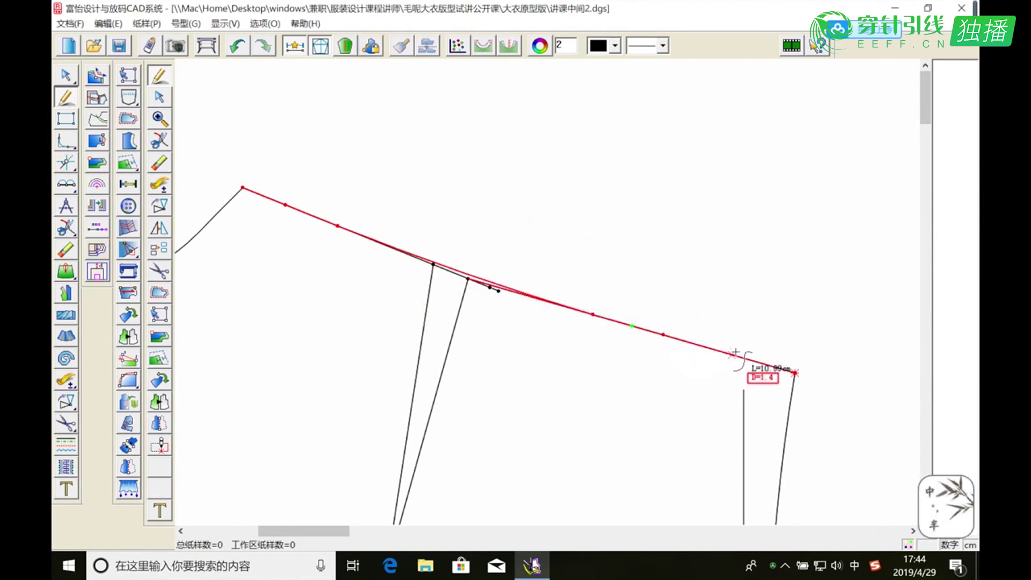
click(718, 350)
click(606, 323)
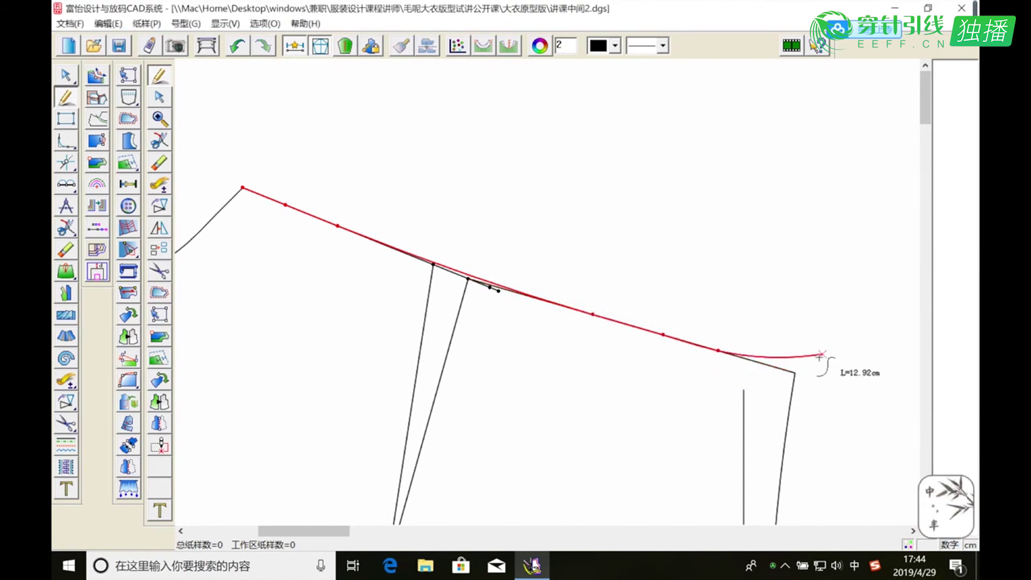
click(794, 372)
Erase the back shoulder dart legs, the old shoulder line segments and the leftover marker points beneath the new curve.
click(160, 163)
mouse_move(461, 347)
mouse_down()
mouse_move(398, 325)
mouse_move(413, 313)
mouse_up()
click(478, 286)
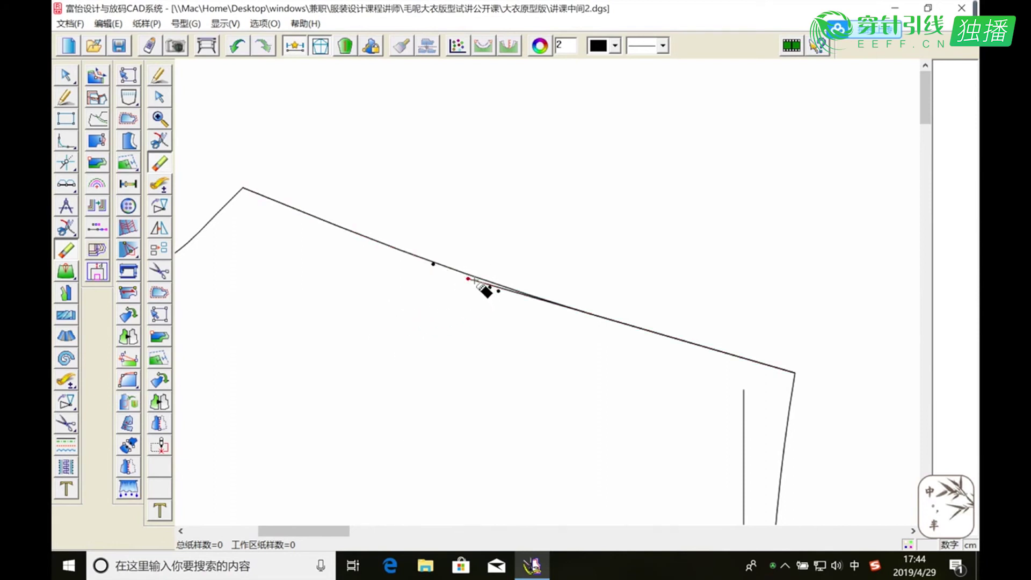
click(491, 291)
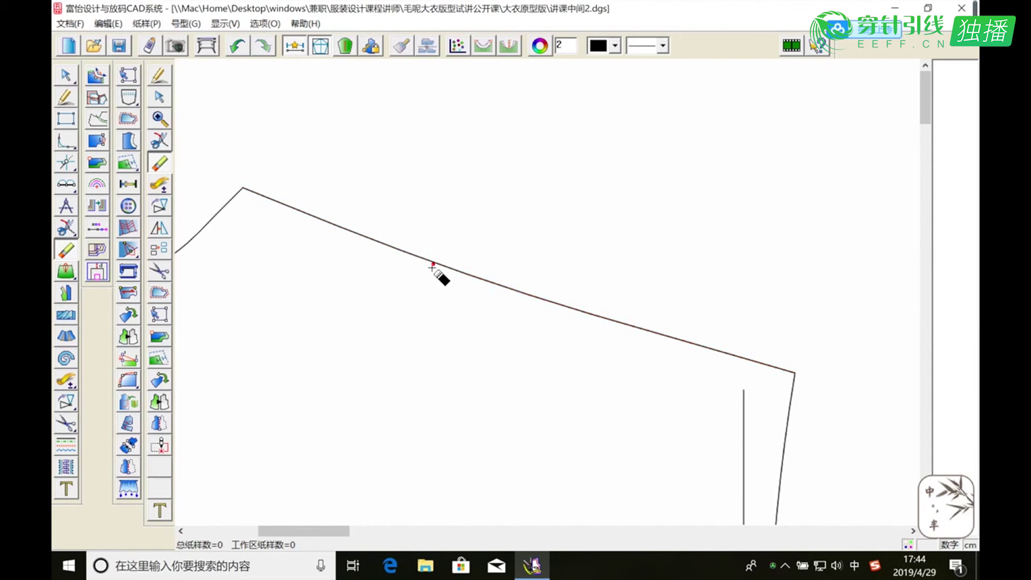
Begin a new back armhole curve at the shoulder tip, passing through the upper armhole and the outer ends of both short horizontal lines.
click(159, 117)
right_click(484, 249)
drag(363, 102, 466, 302)
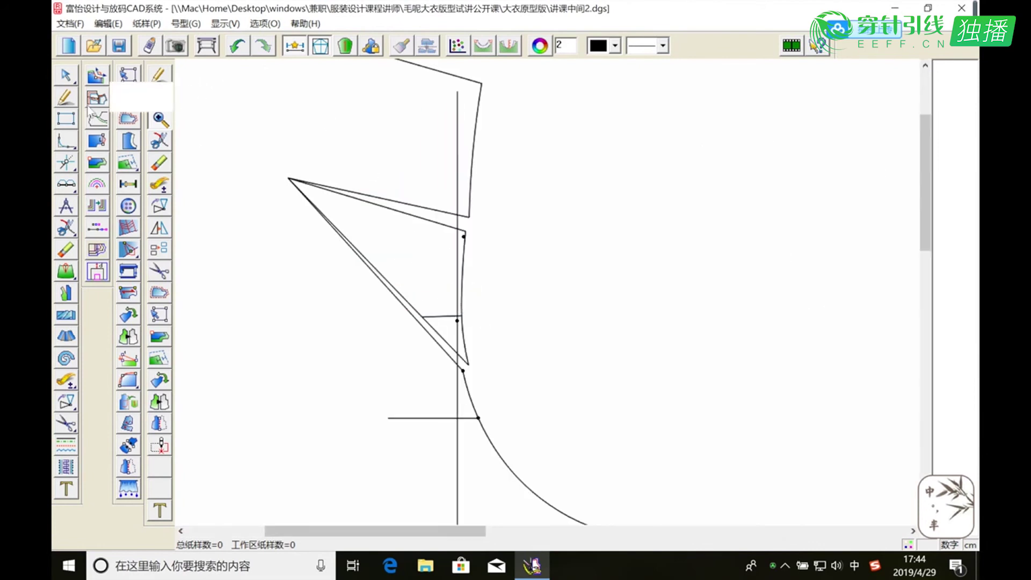
click(66, 97)
click(481, 83)
click(473, 141)
key(Return)
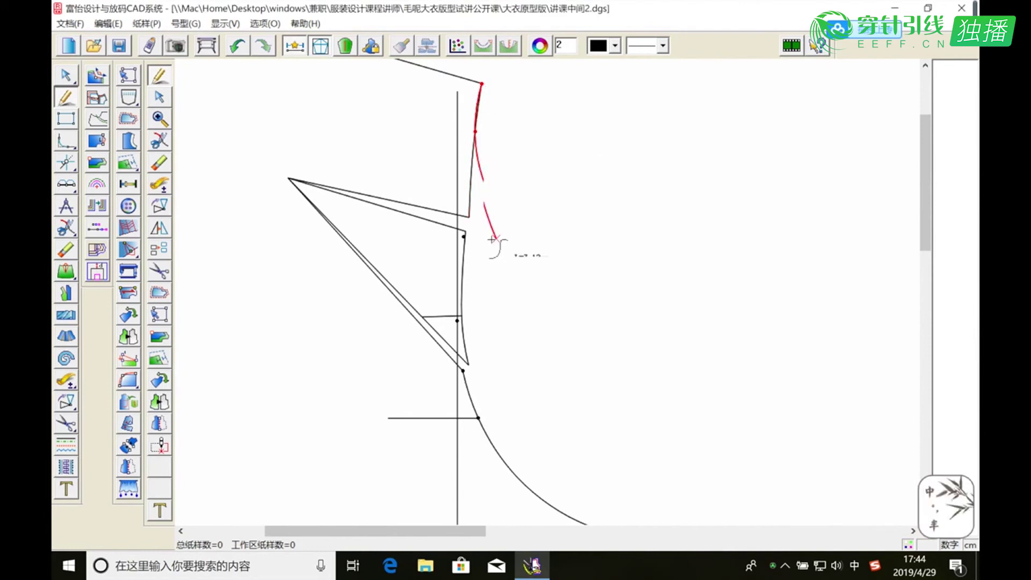
click(466, 318)
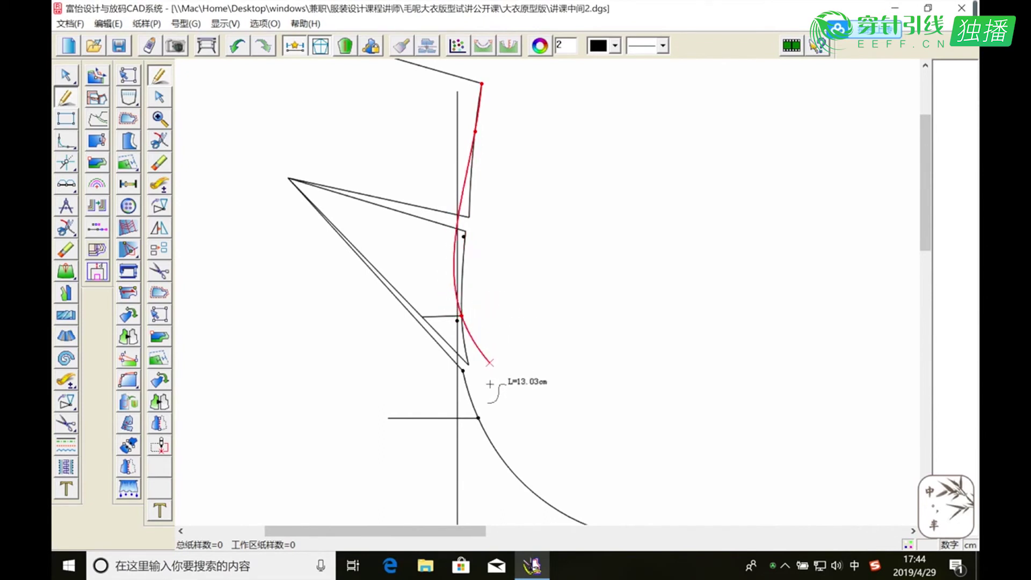
click(478, 418)
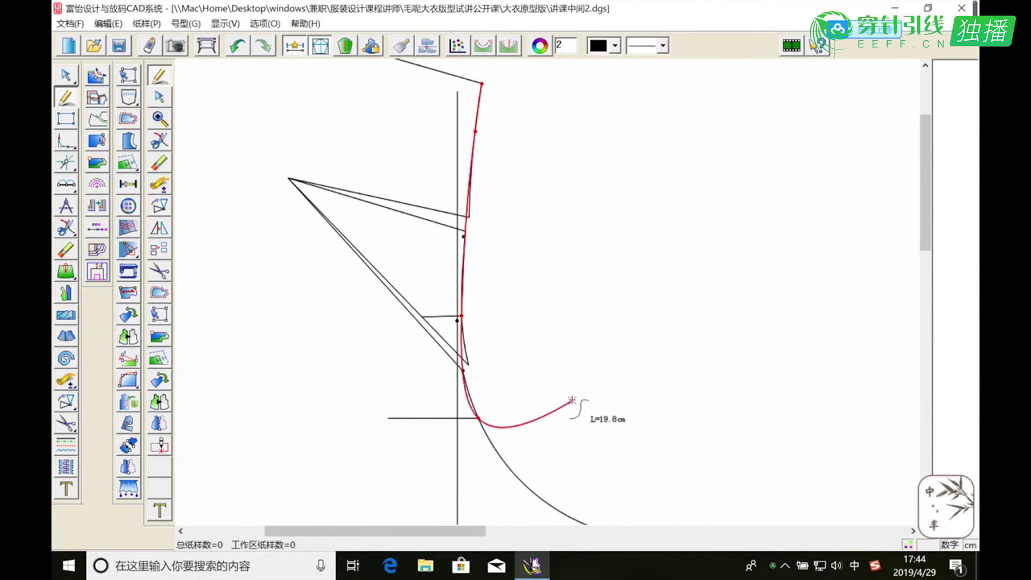
Finish the back armhole curve at the underarm point, with points 5.12 cm along the old lower curve and 4.3 cm from its underarm end.
scroll(564, 408, down, 3)
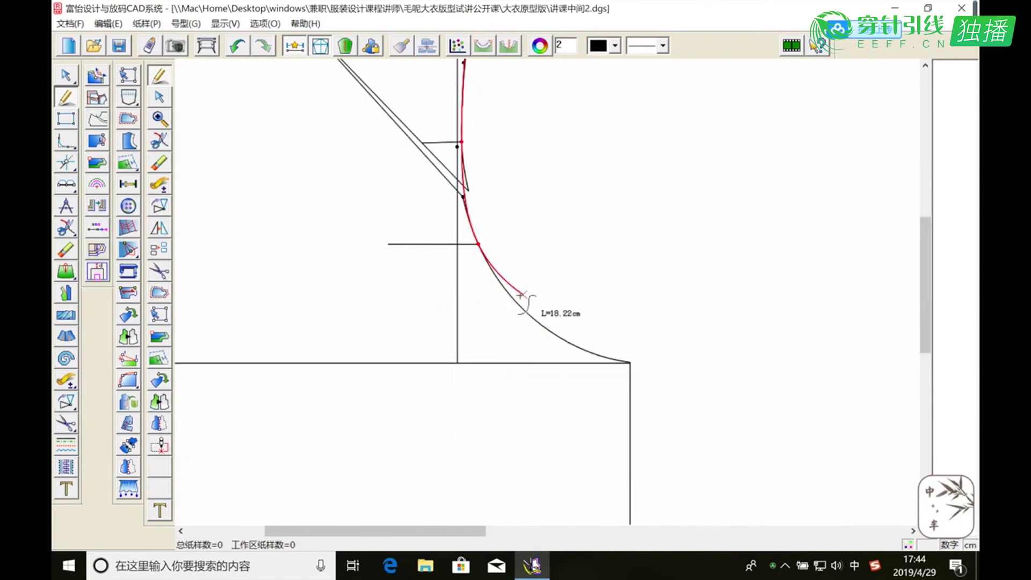
click(513, 299)
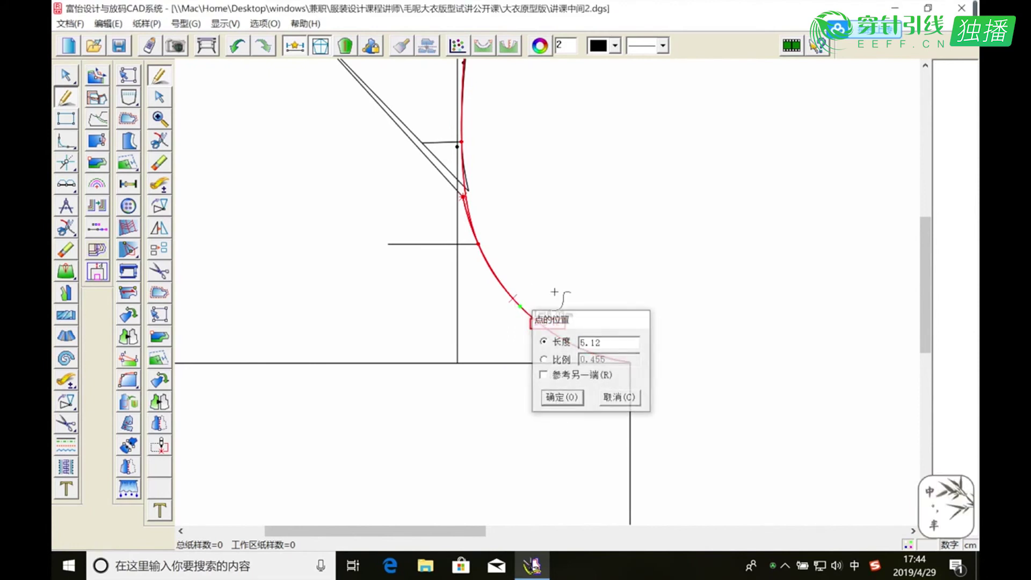
click(559, 400)
click(542, 324)
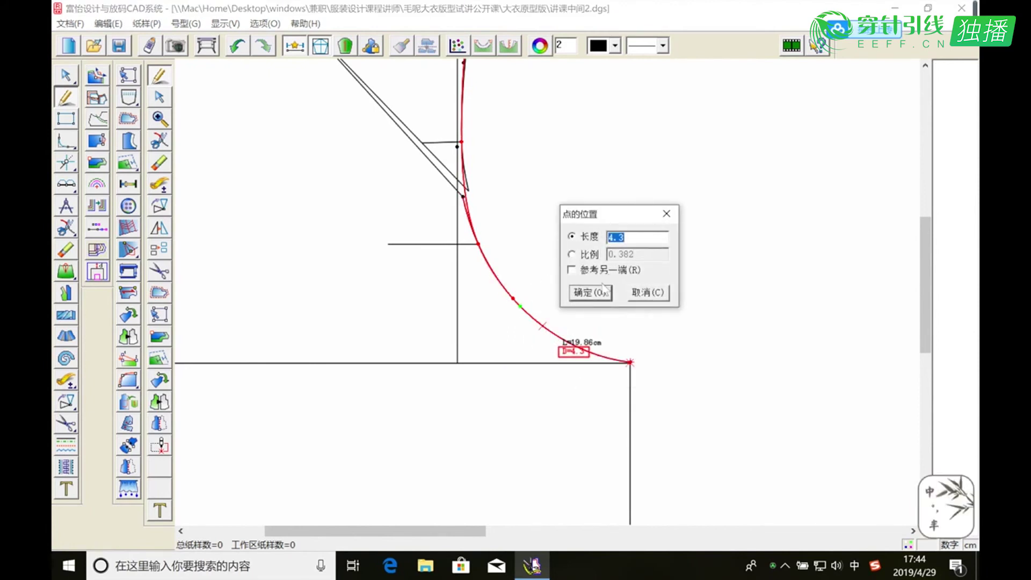
click(602, 285)
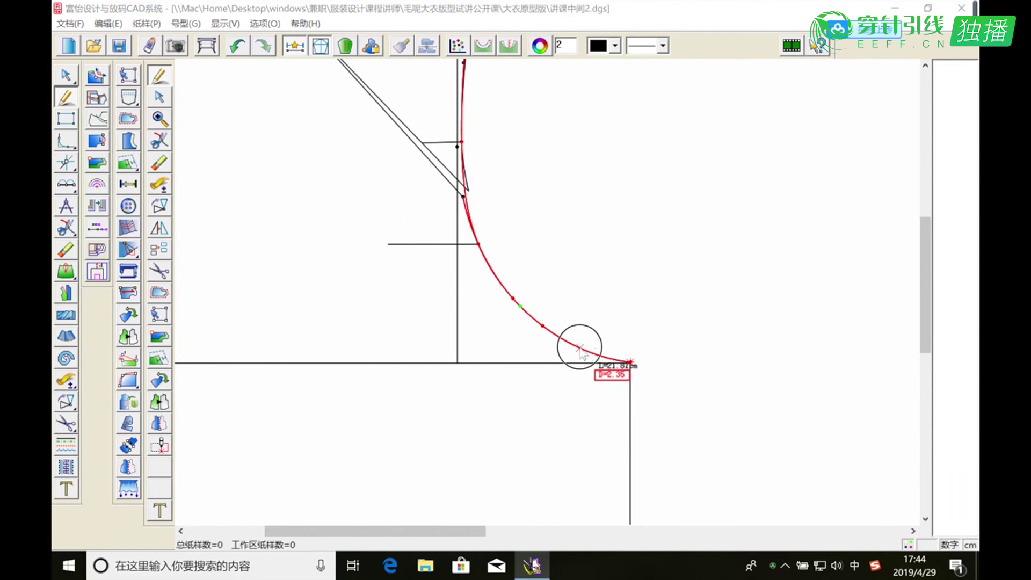
click(579, 348)
click(473, 315)
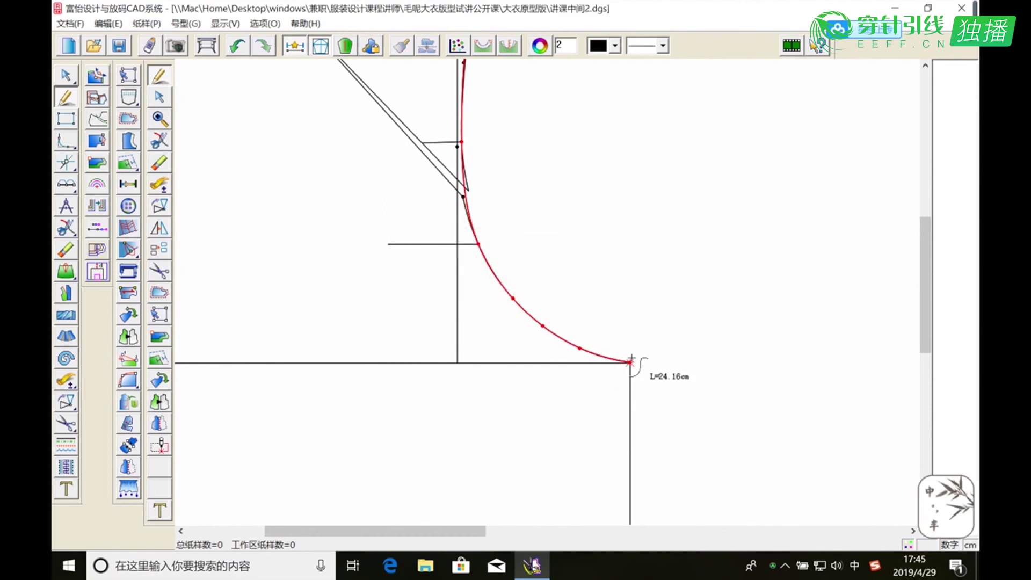
right_click(639, 324)
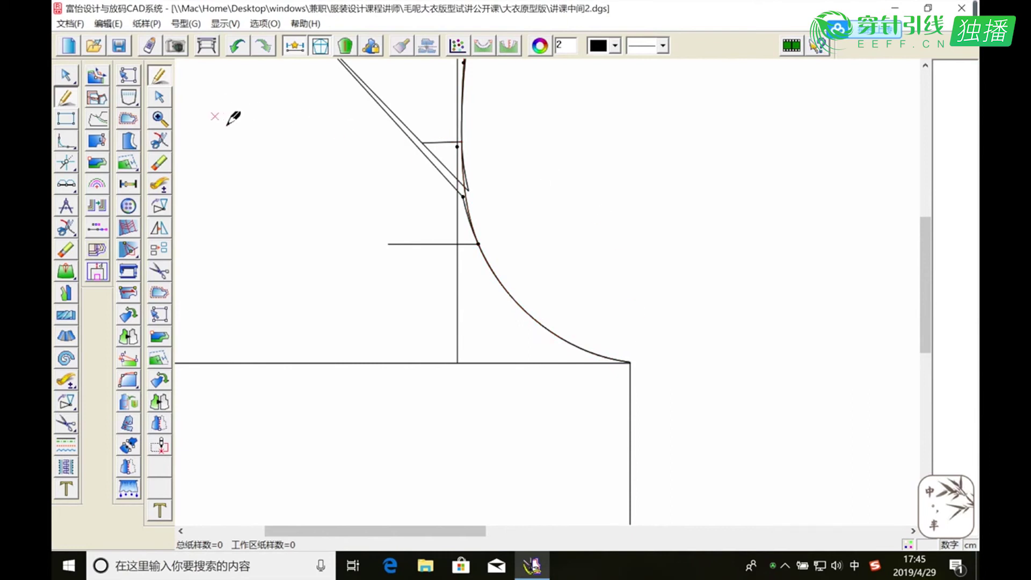
Erase the back armhole dart lines, the old armhole segments and the leftover marker points beside the new armhole curve.
scroll(260, 128, up, 3)
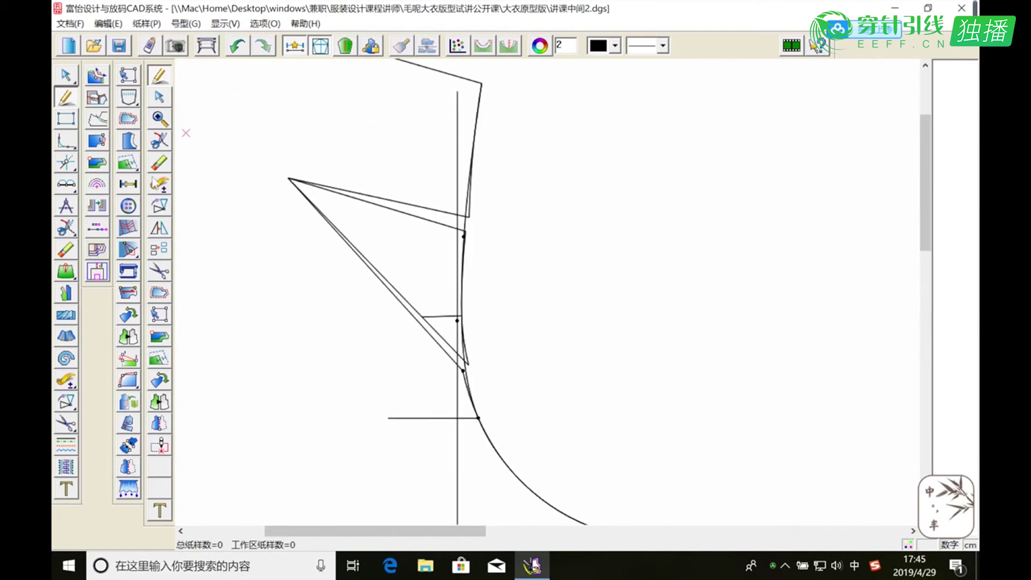
click(66, 249)
drag(287, 161, 387, 294)
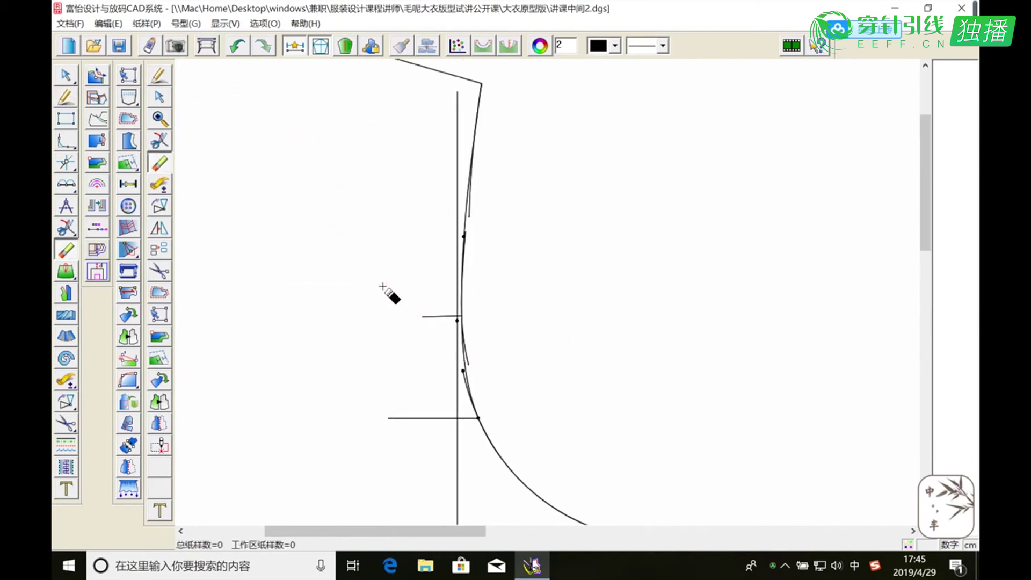
click(466, 235)
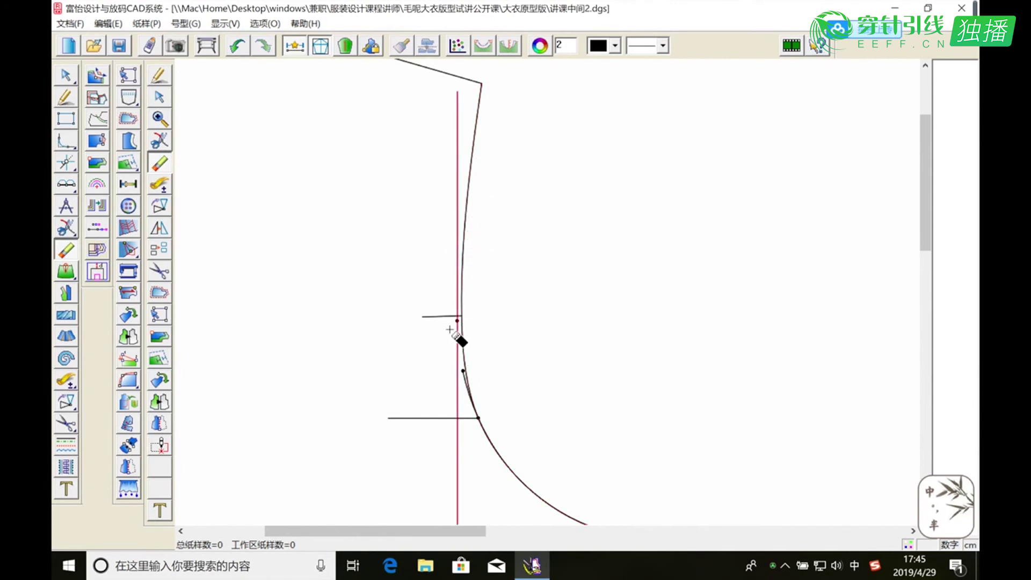
click(452, 324)
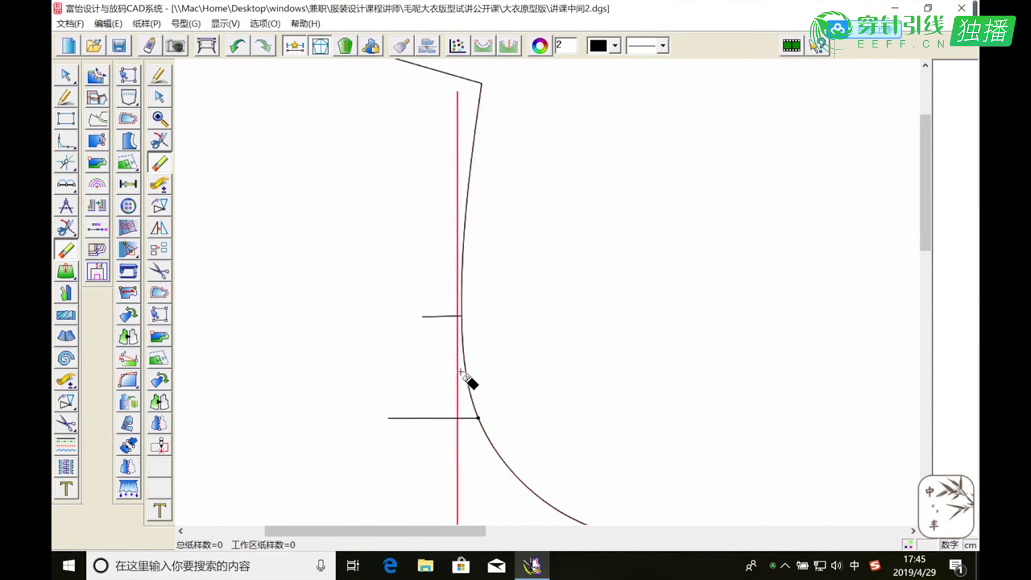
scroll(539, 338, down, 2)
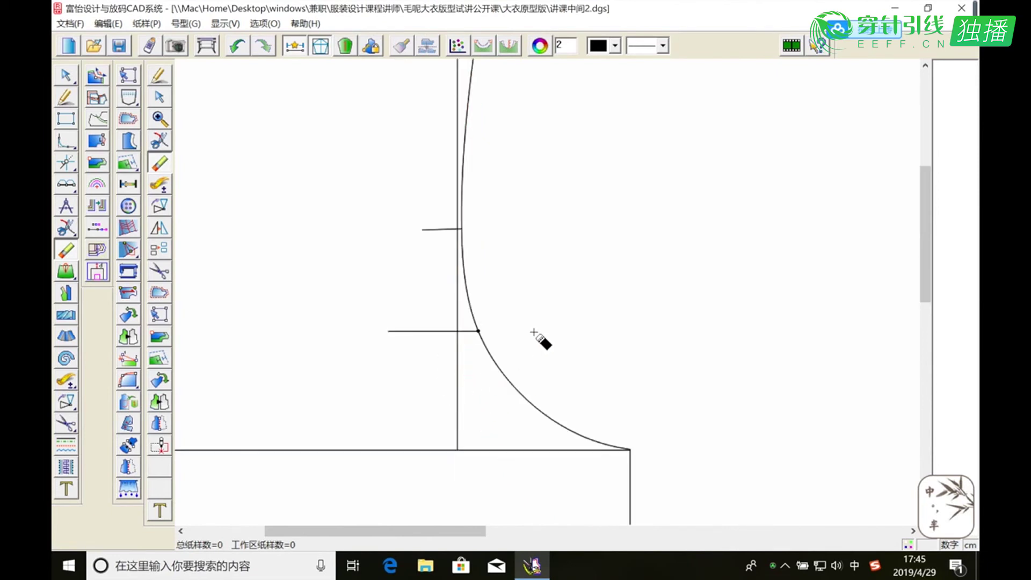
Erase the vertical across-back construction line beside the new back armhole.
click(159, 118)
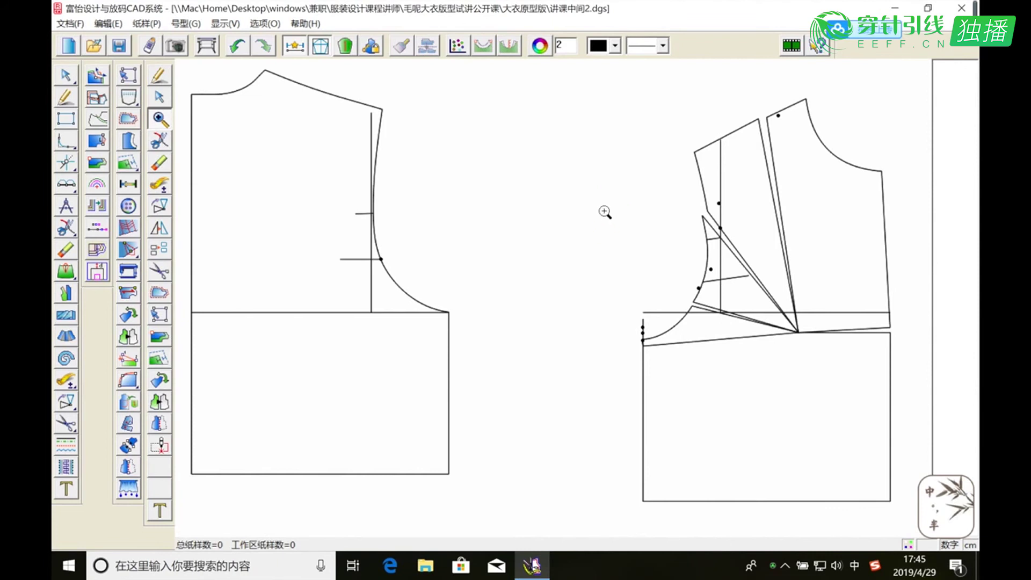
click(159, 162)
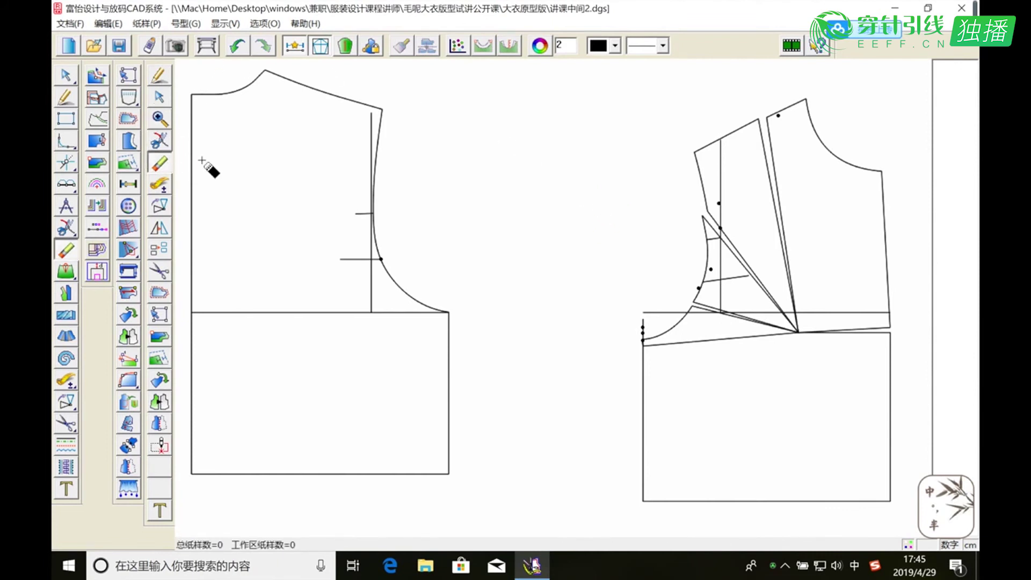
click(374, 280)
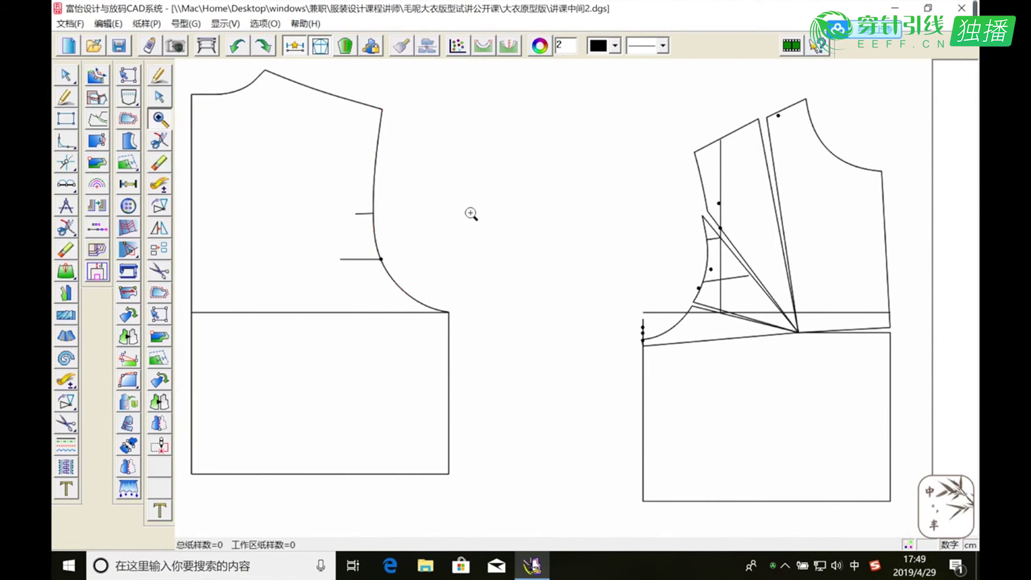
Begin a new centre-front curve at the front neck point, with a point 2.25 cm down and four more along the upper centre-front segment.
drag(878, 170, 913, 535)
click(64, 99)
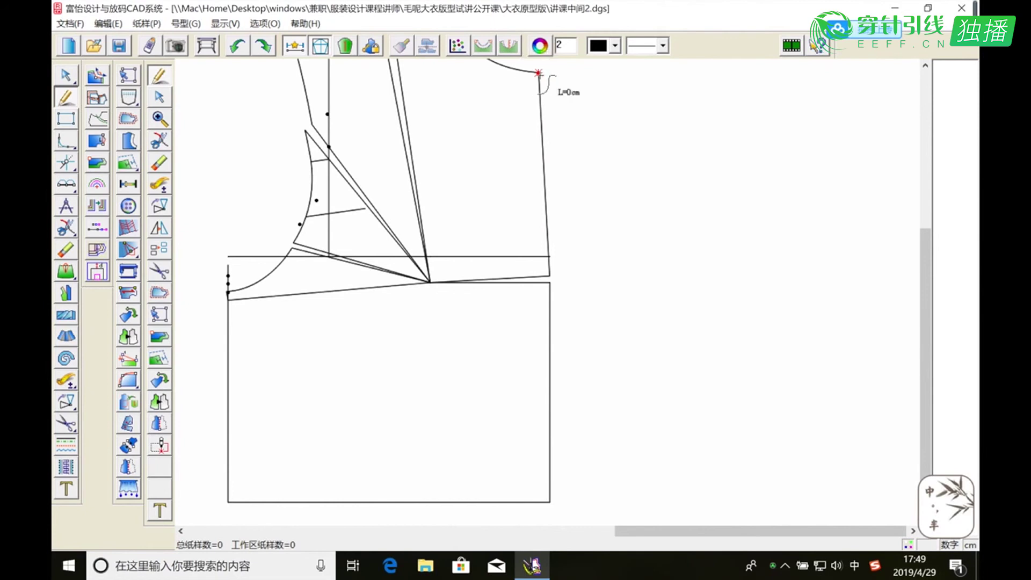
click(540, 103)
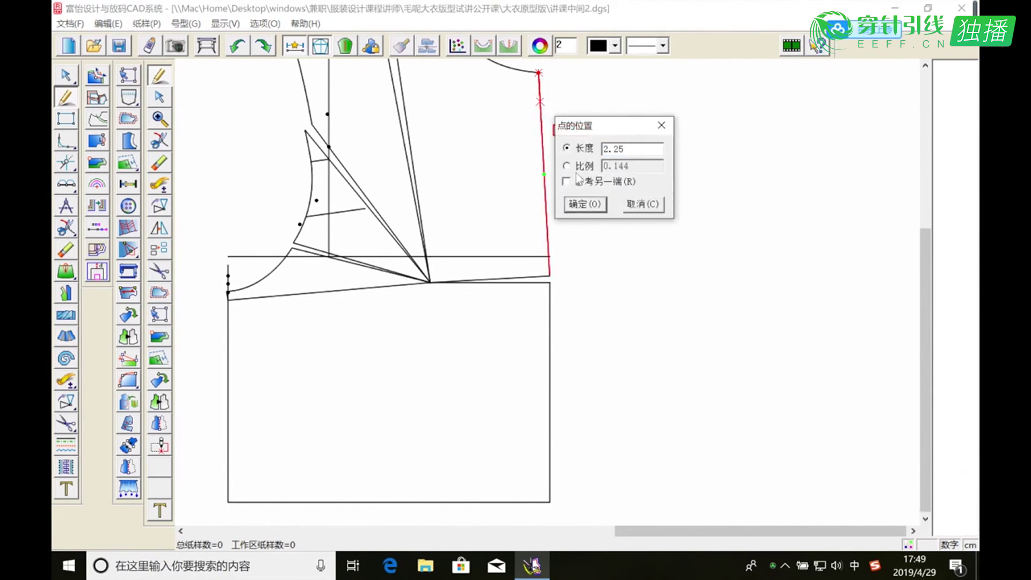
click(586, 204)
click(542, 134)
click(591, 237)
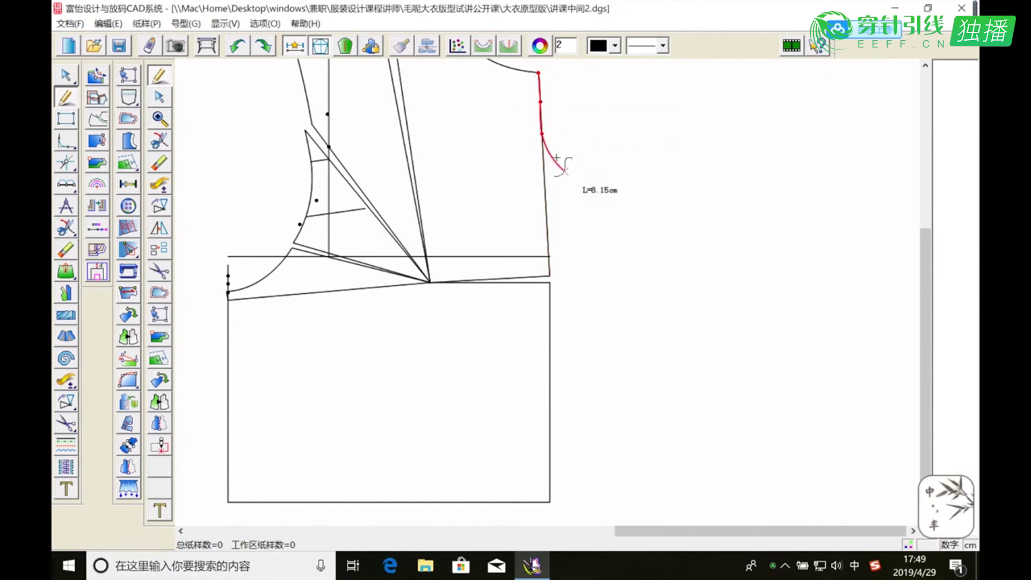
click(544, 167)
click(593, 268)
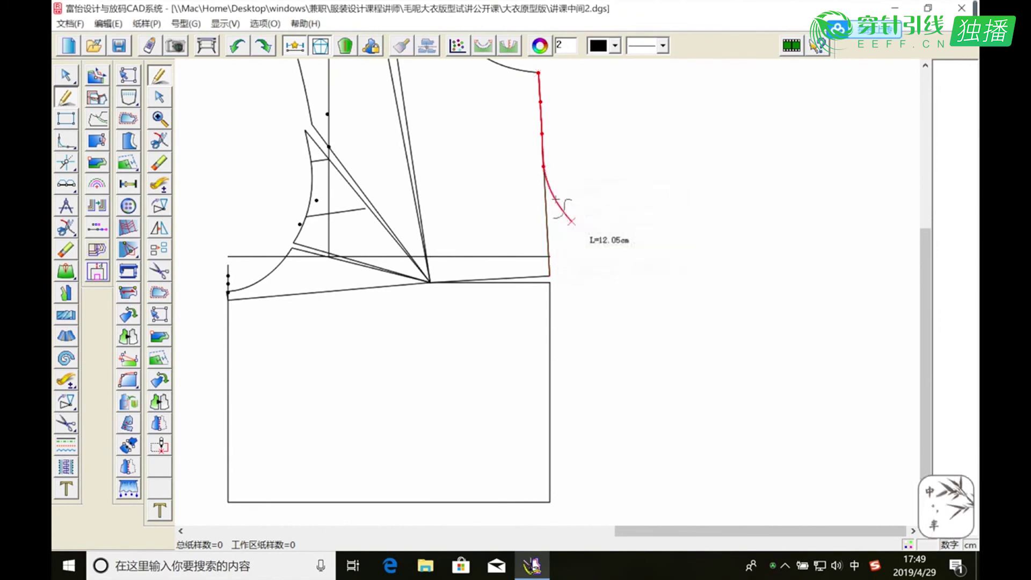
click(545, 203)
click(597, 311)
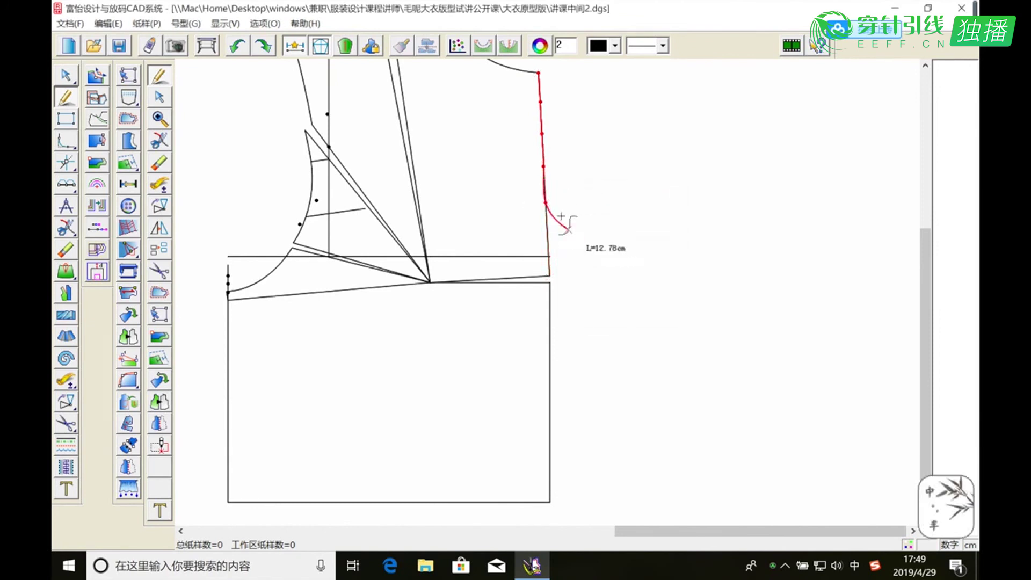
click(546, 232)
click(611, 336)
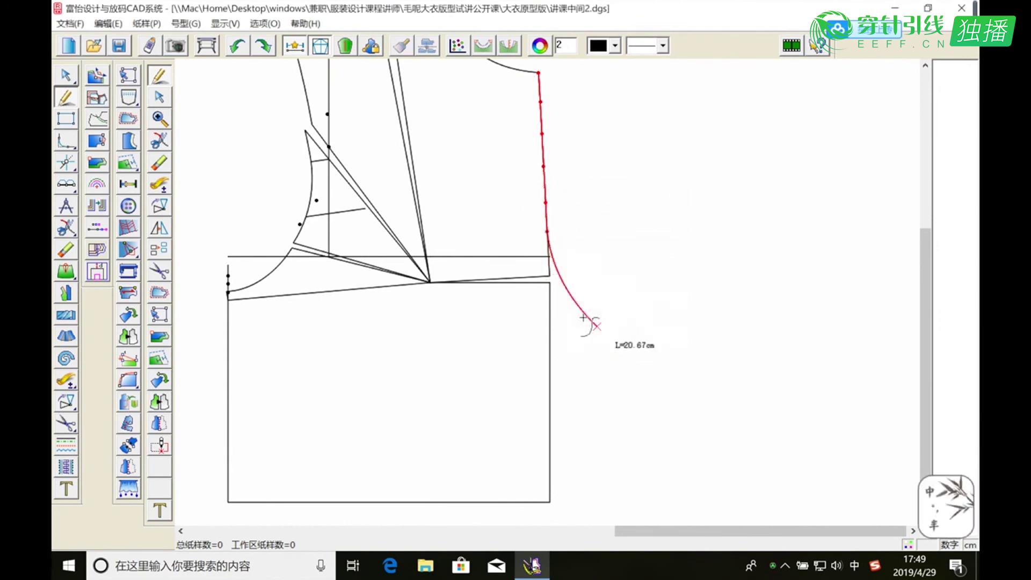
Finish the centre-front curve at the hem, with points 3.78 cm and 7.79 cm along the lower segment and one further down.
click(549, 331)
click(596, 301)
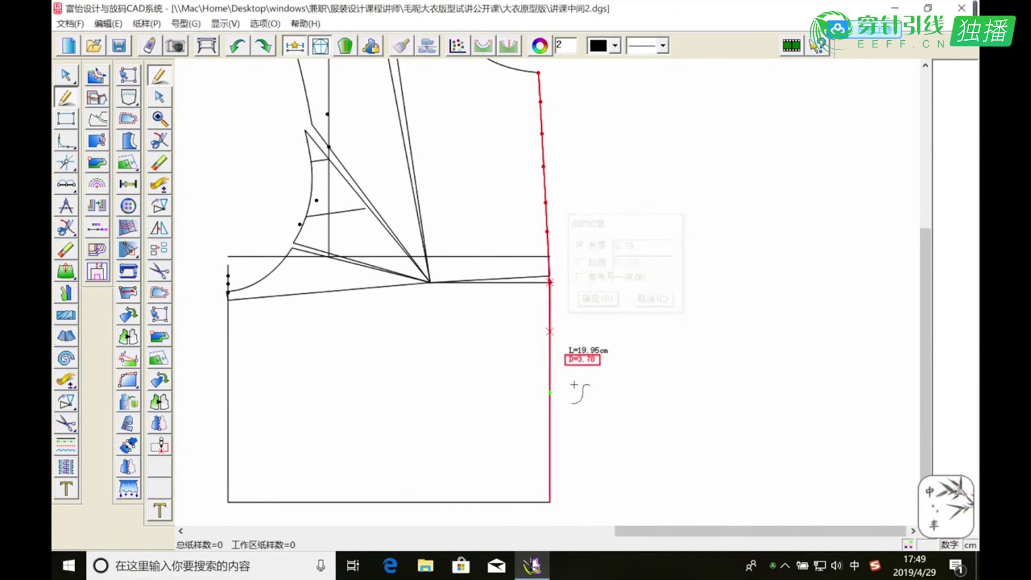
click(549, 383)
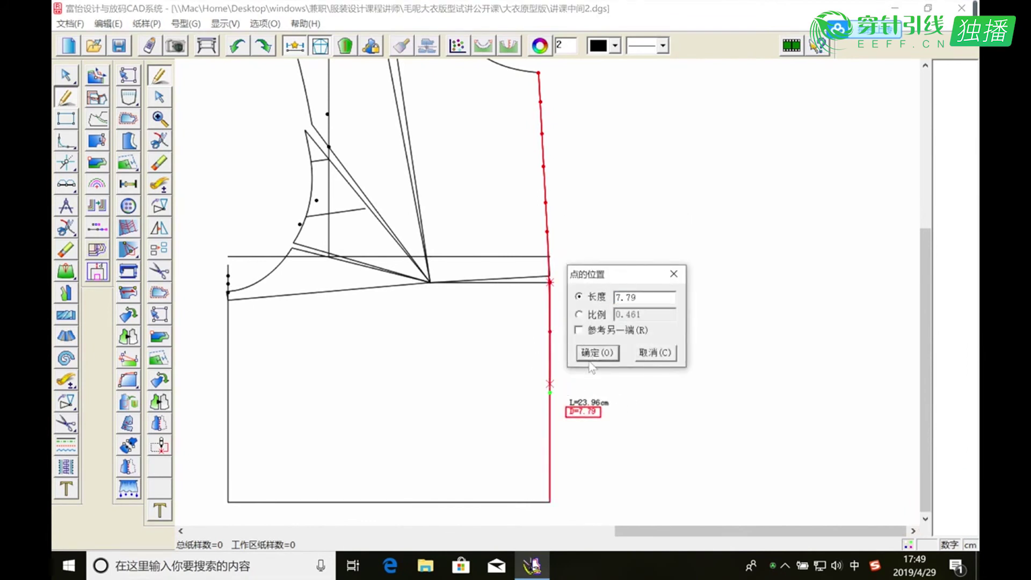
click(583, 349)
click(550, 431)
click(586, 400)
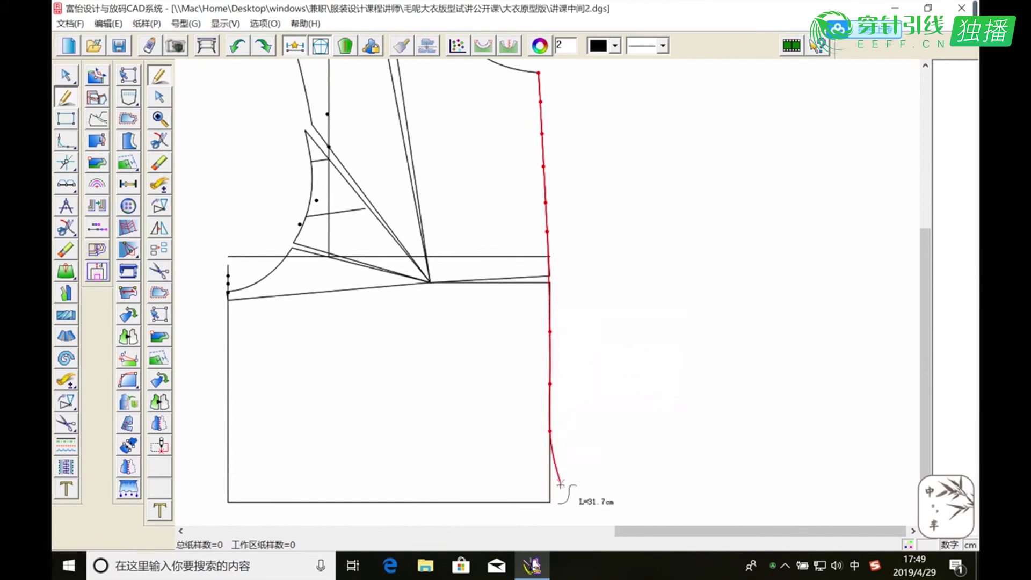
right_click(623, 424)
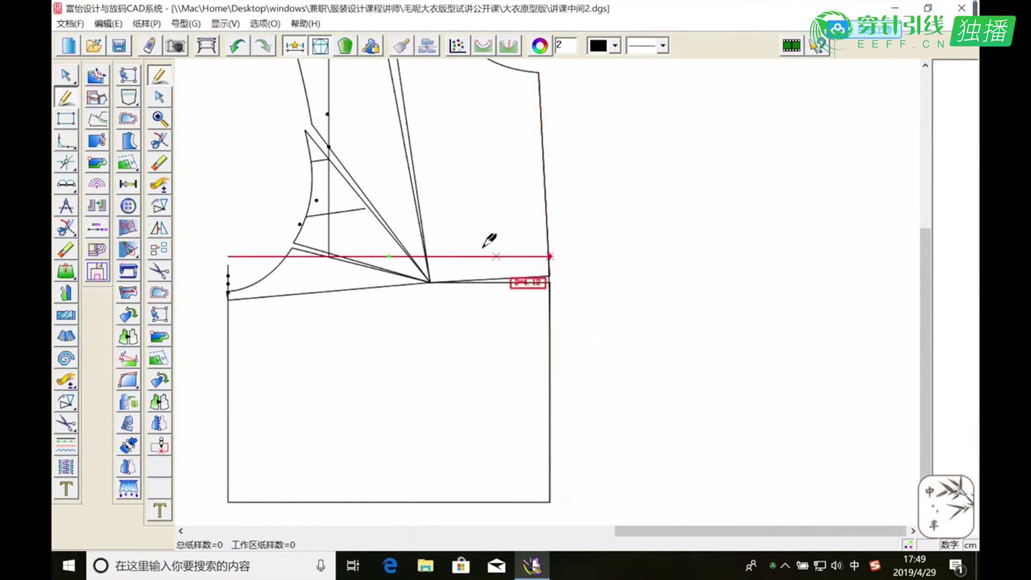
Erase the two dart lines between the bust point and centre front, along with the old centre-front segments beside the new curve.
mouse_move(129, 162)
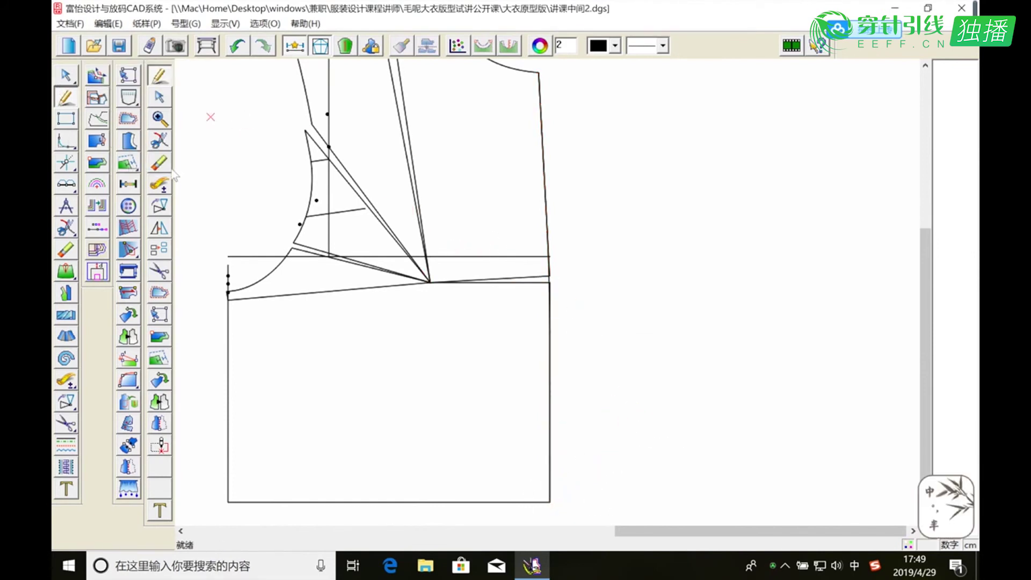
click(160, 164)
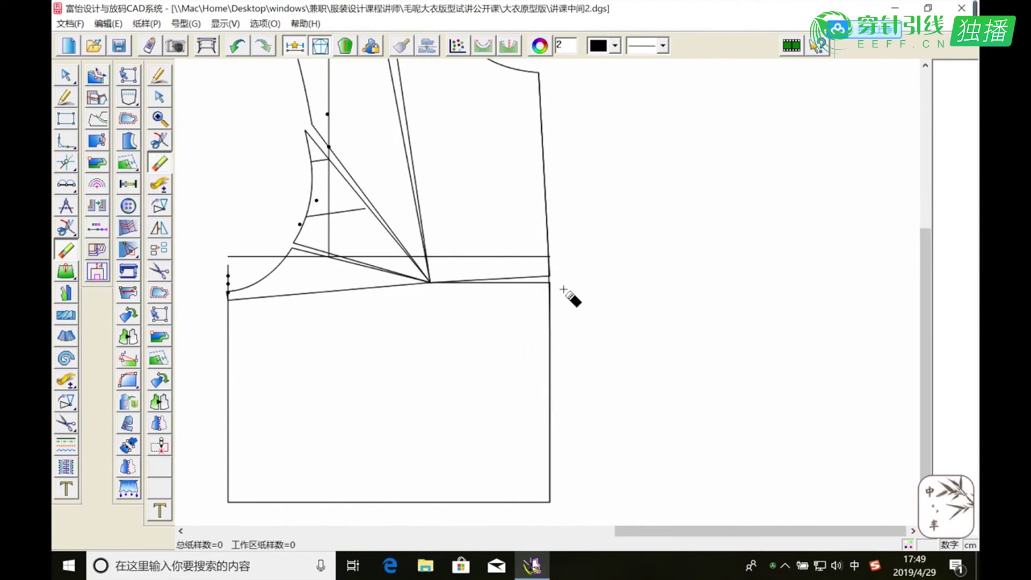
click(505, 268)
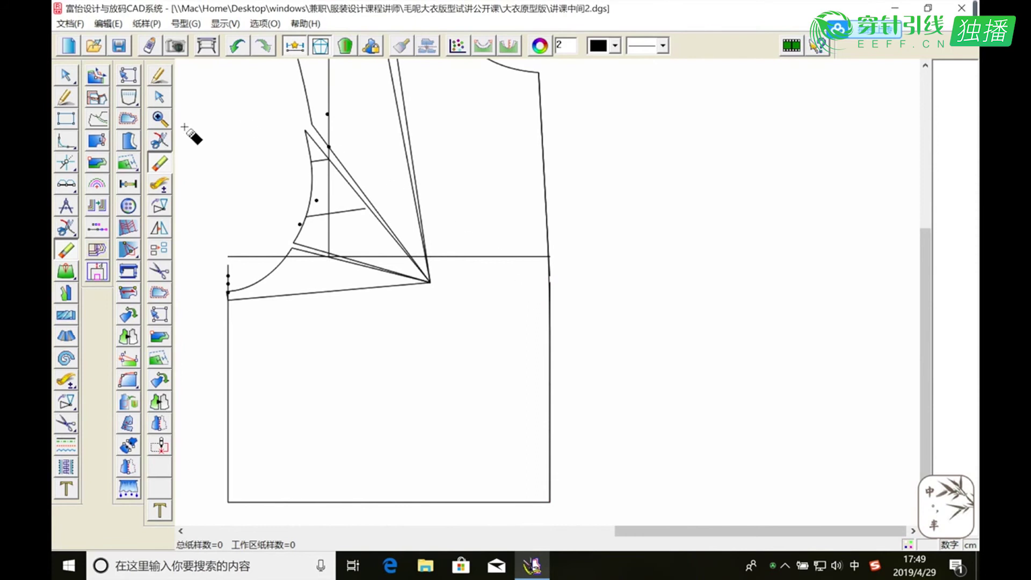
click(159, 118)
drag(522, 214, 598, 328)
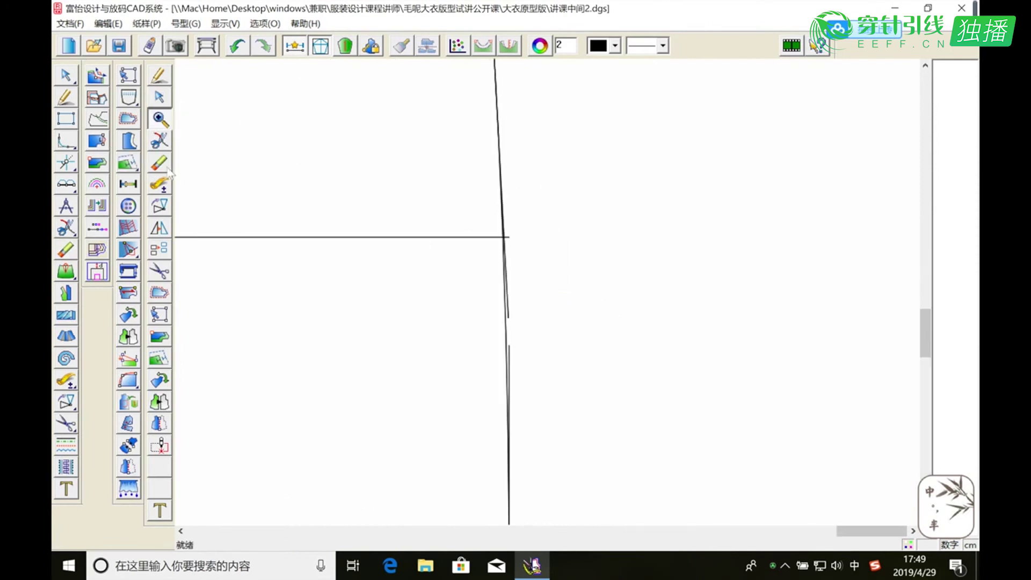
right_click(521, 280)
click(513, 354)
Draw a new front shoulder curve from the neck point to the shoulder tip, with points 1.52 cm from the neck and 2.31 and 0.99 cm from the tip.
click(159, 119)
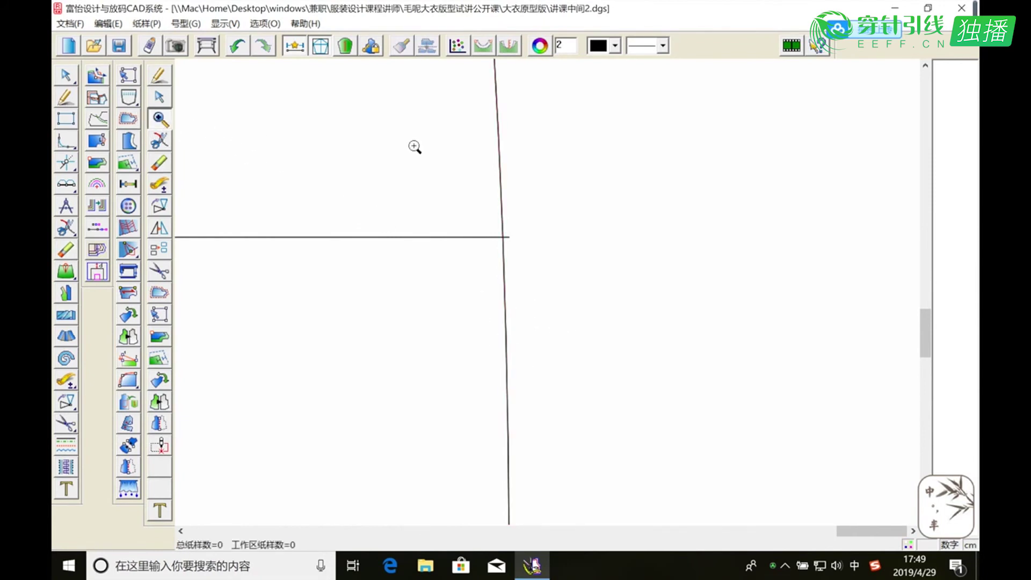
drag(688, 83, 841, 167)
click(66, 97)
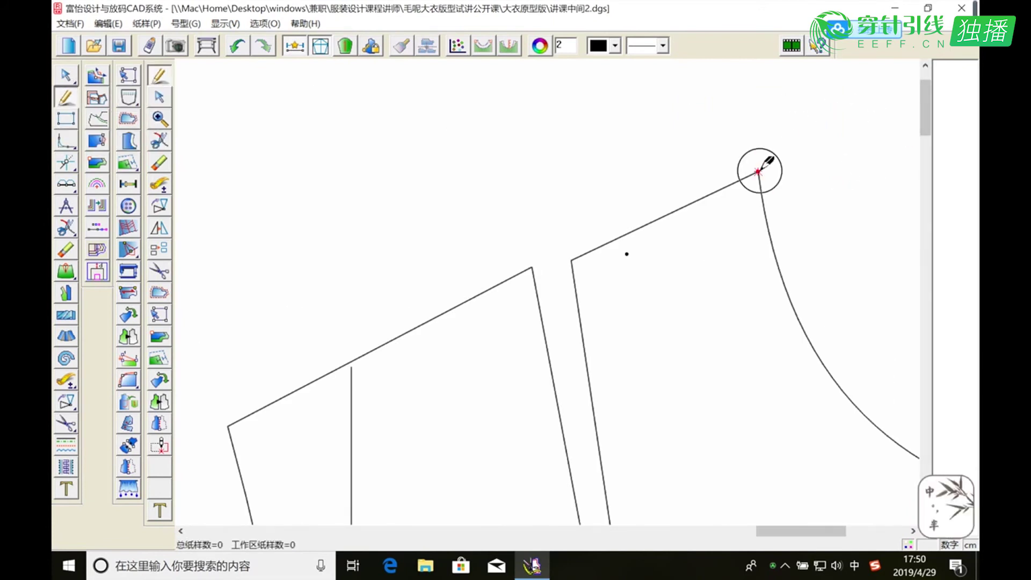
click(693, 202)
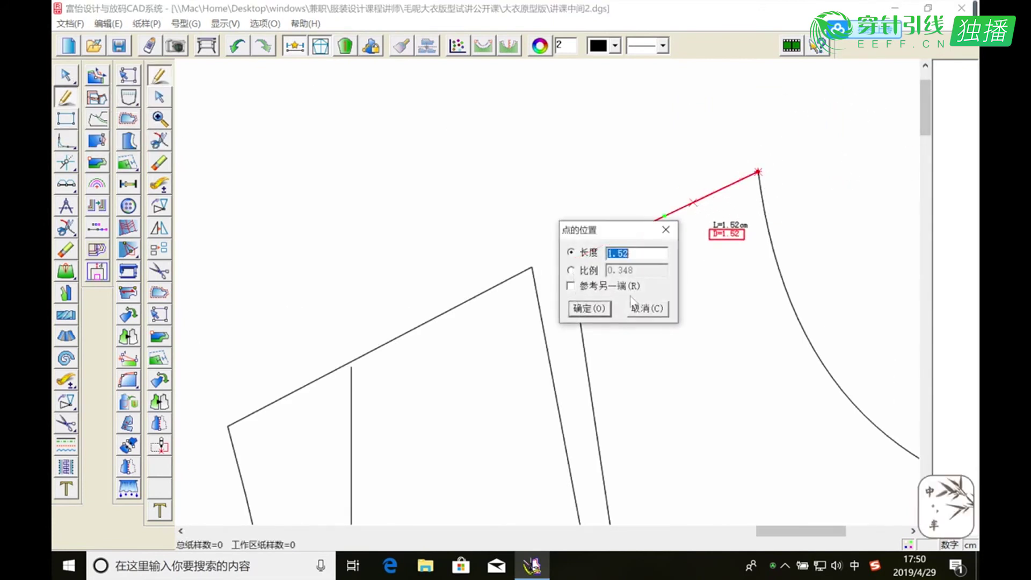
click(562, 312)
click(324, 375)
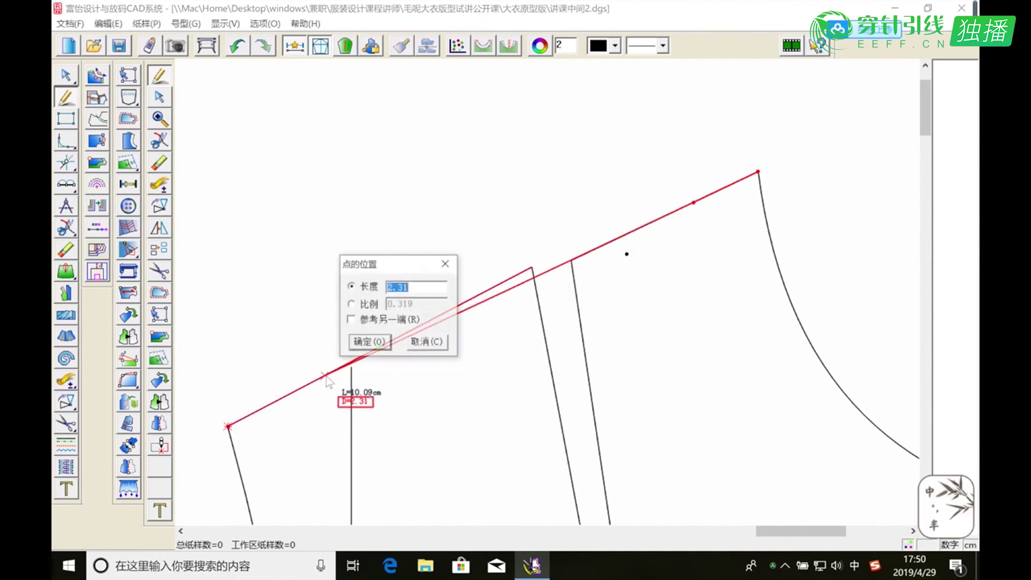
click(357, 348)
click(269, 404)
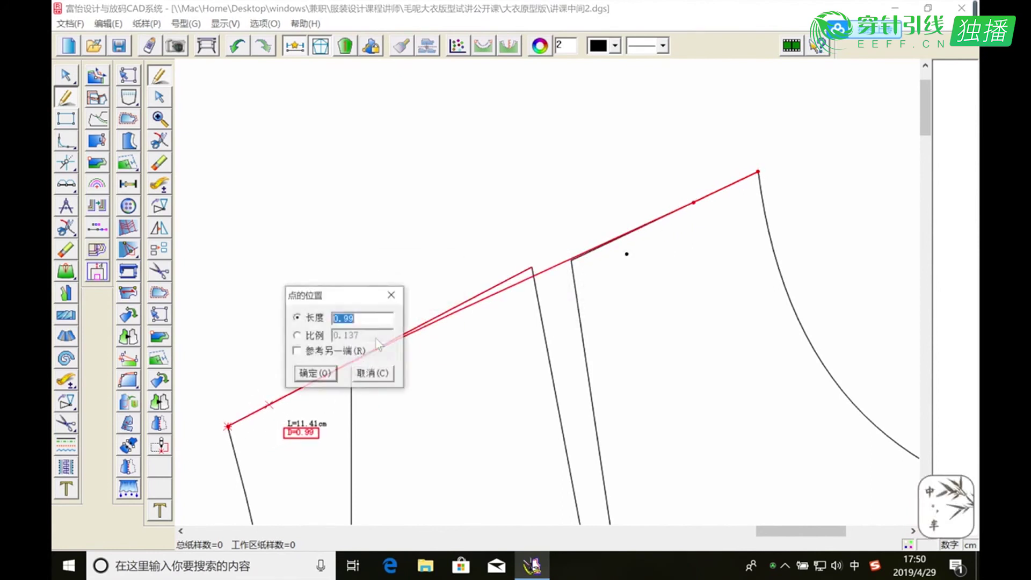
click(316, 373)
right_click(259, 430)
Erase the front shoulder dart lines, the nearby marker point and the old outer shoulder segment beside the new shoulder curve.
click(159, 163)
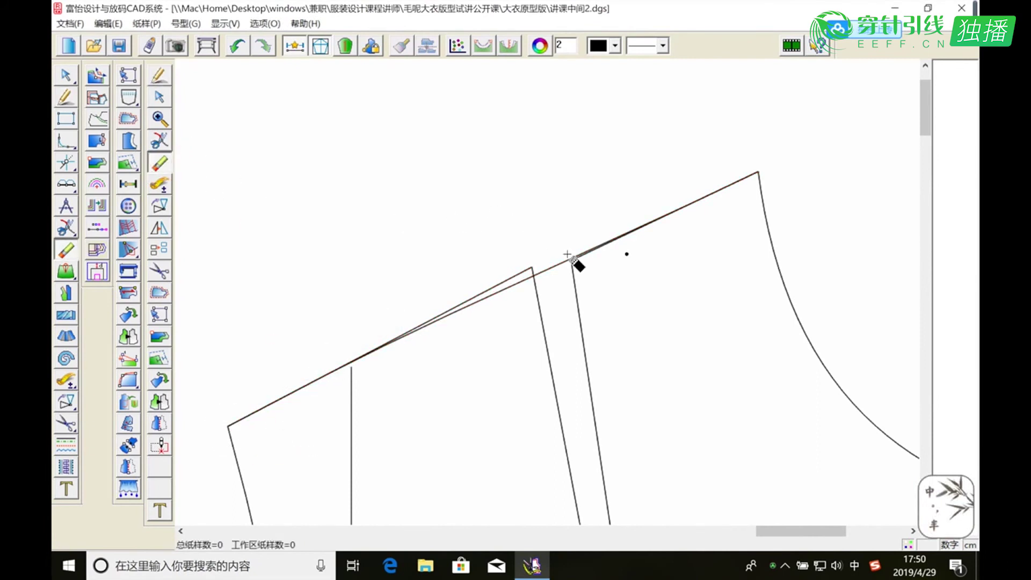
drag(644, 380, 535, 340)
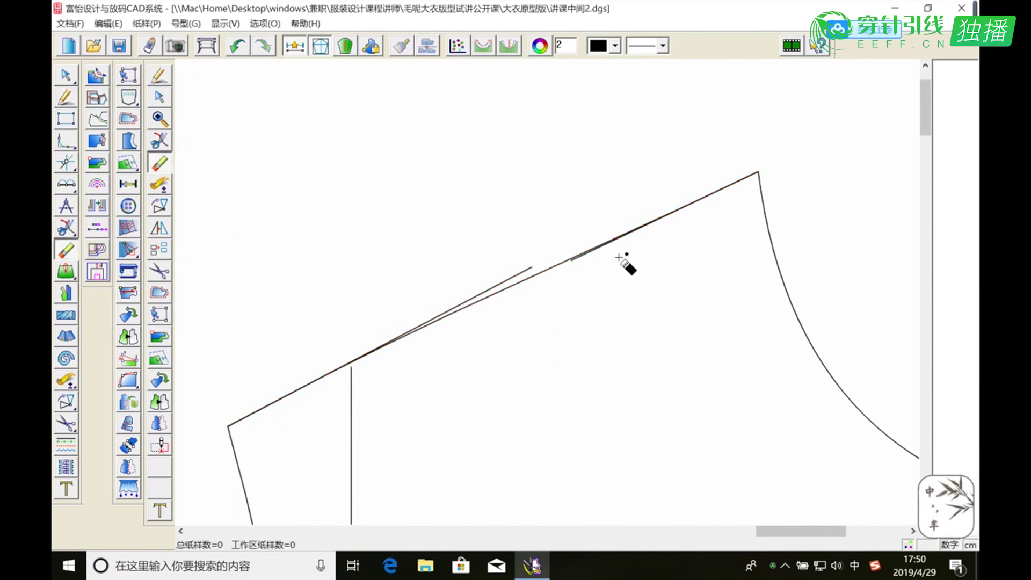
mouse_move(626, 254)
mouse_down()
mouse_move(565, 249)
mouse_move(575, 273)
mouse_up()
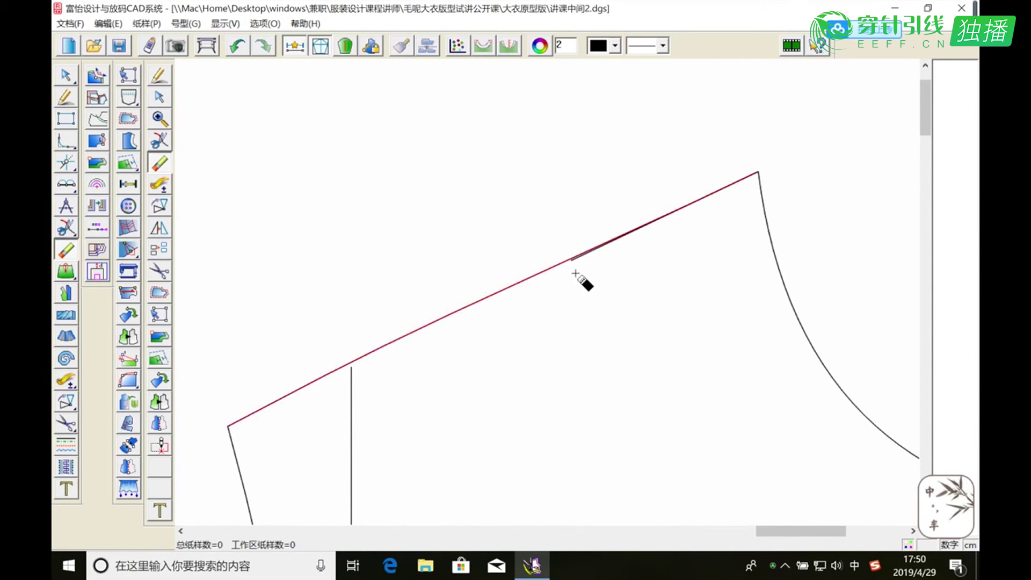
Begin a new front armhole curve at the shoulder tip, passing through the upper armhole segment and the outer ends of both short cross lines.
click(161, 118)
right_click(349, 199)
drag(627, 139, 764, 342)
click(66, 97)
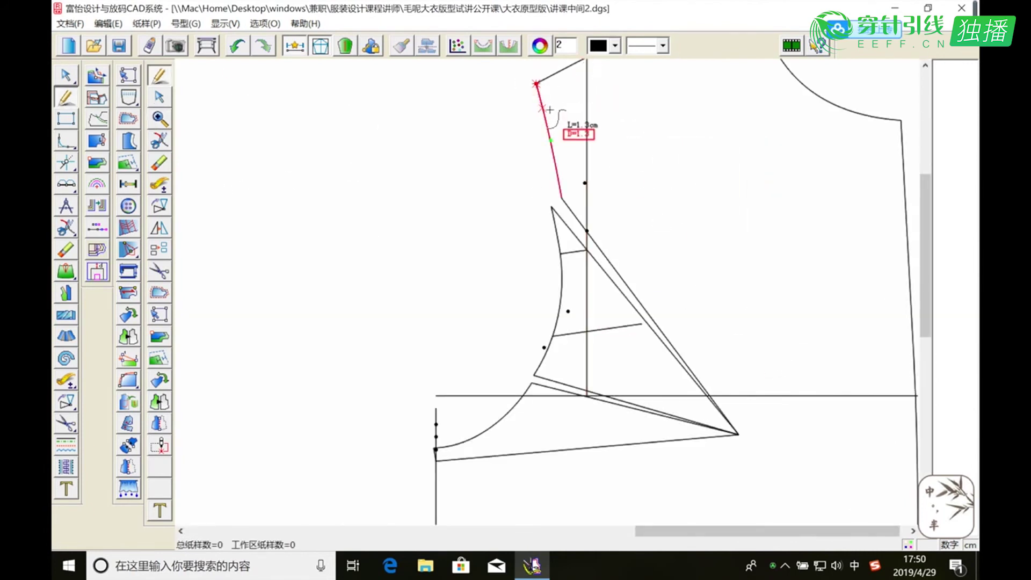
click(551, 141)
click(598, 213)
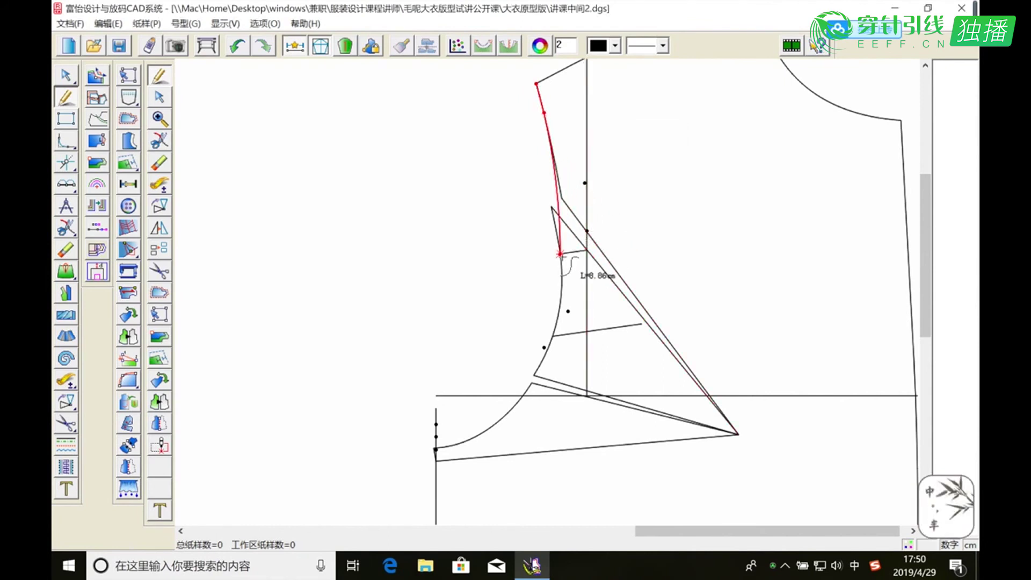
click(561, 253)
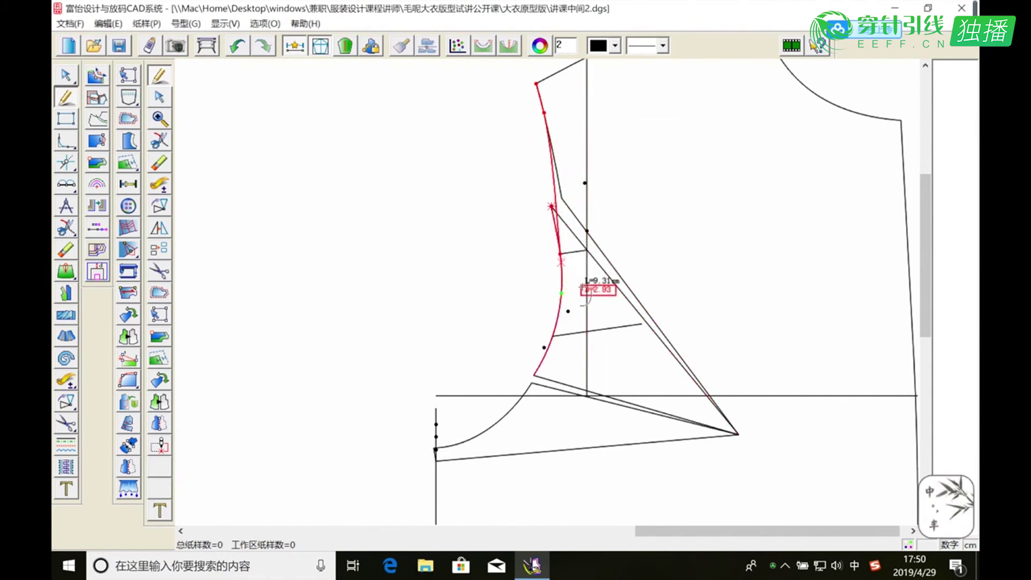
click(553, 337)
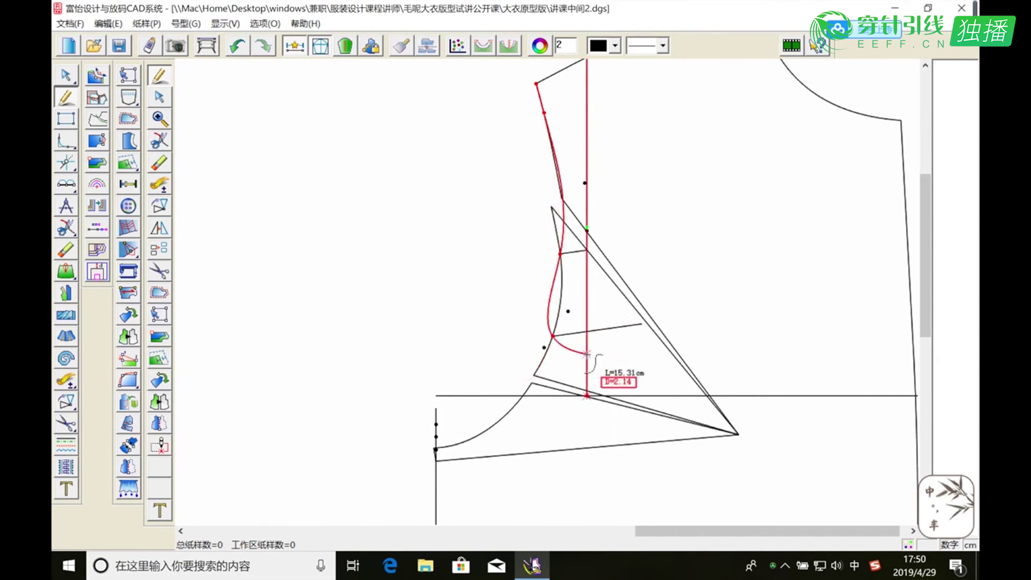
Finish the front armhole curve at the underarm point, with points along the old lower curve, including one 1.88 cm from its underarm end.
click(515, 408)
key(Return)
click(490, 427)
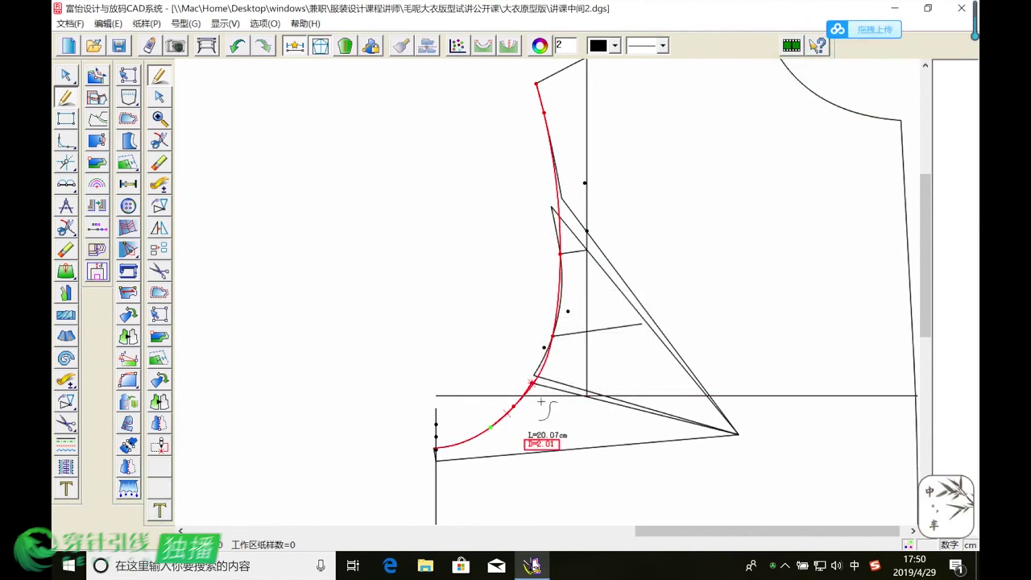
click(470, 441)
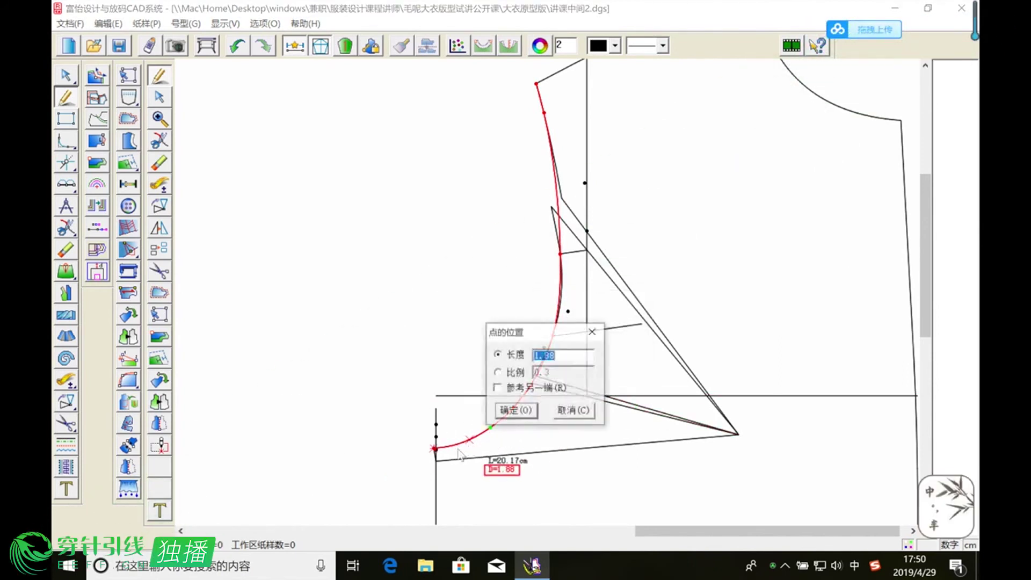
text(1.5)
key(Return)
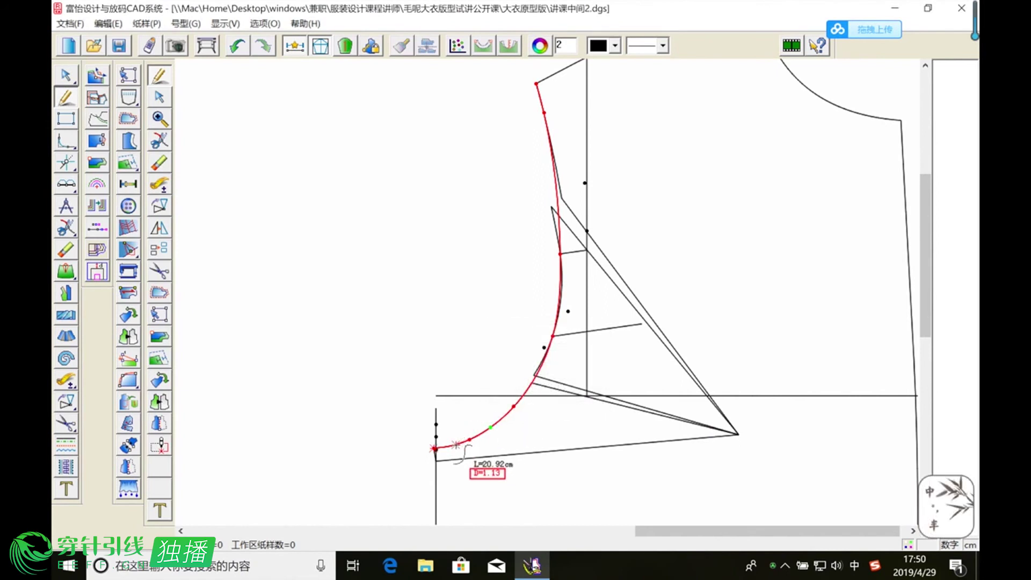
click(453, 449)
click(513, 415)
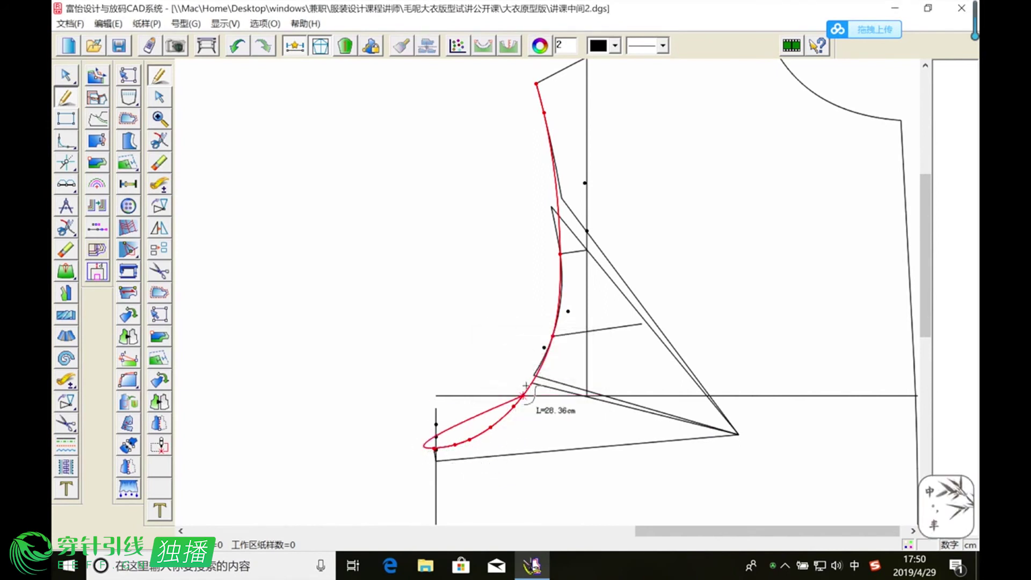
right_click(392, 410)
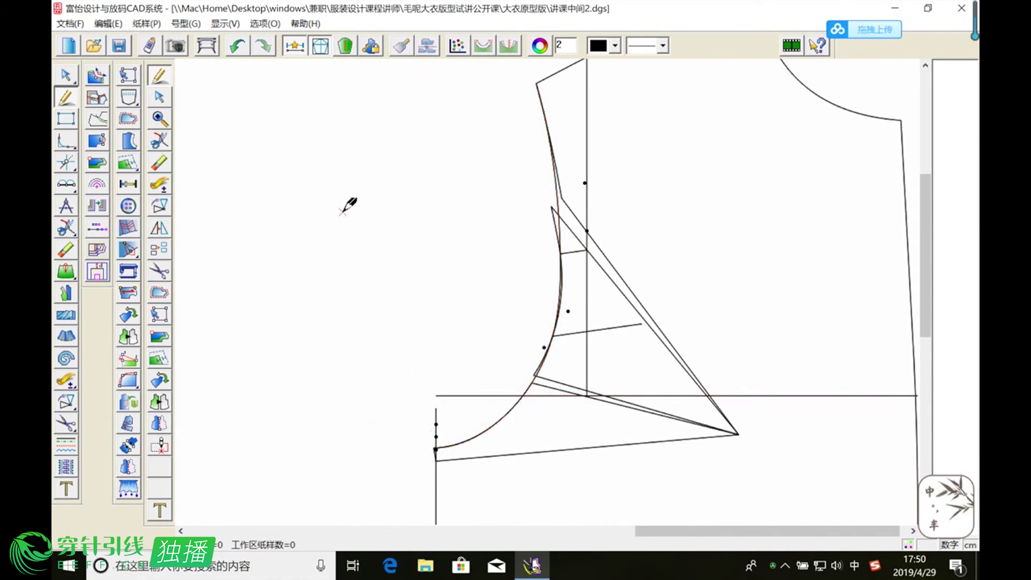
Erase the front armhole dart lines meeting at the bust point and the marker point beside the middle of the new armhole curve.
click(159, 162)
drag(685, 318, 653, 357)
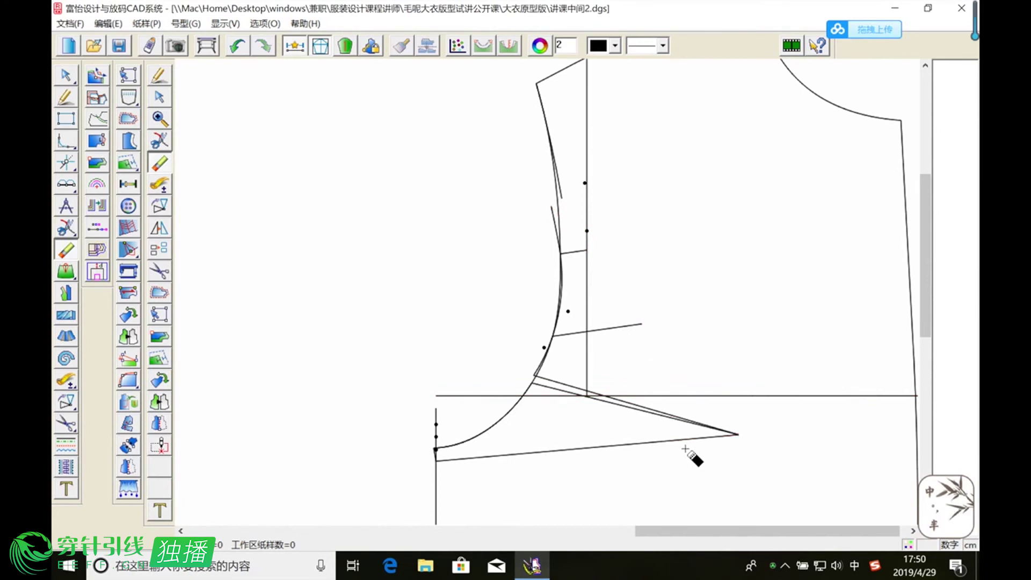
drag(685, 449, 666, 420)
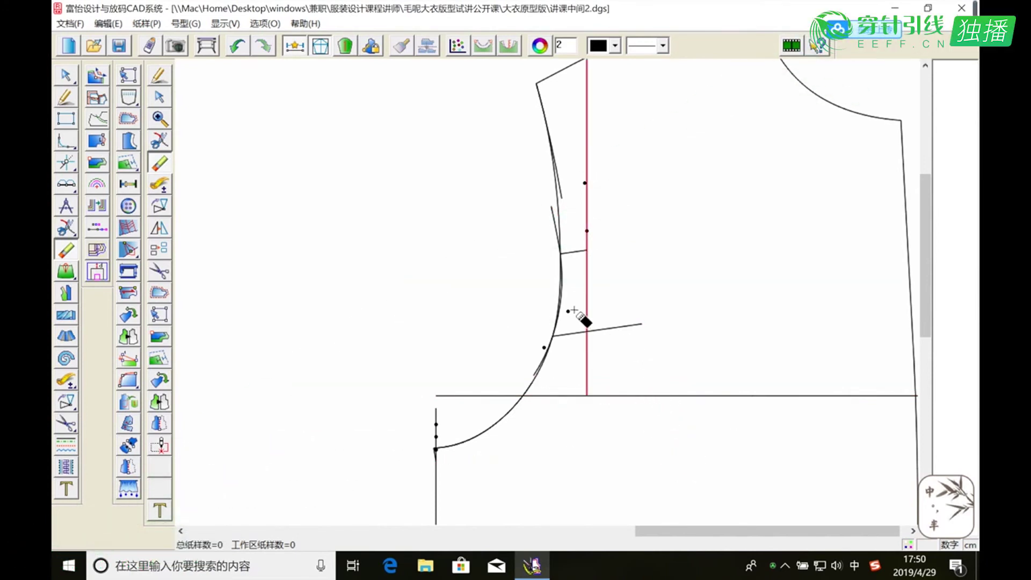
click(569, 312)
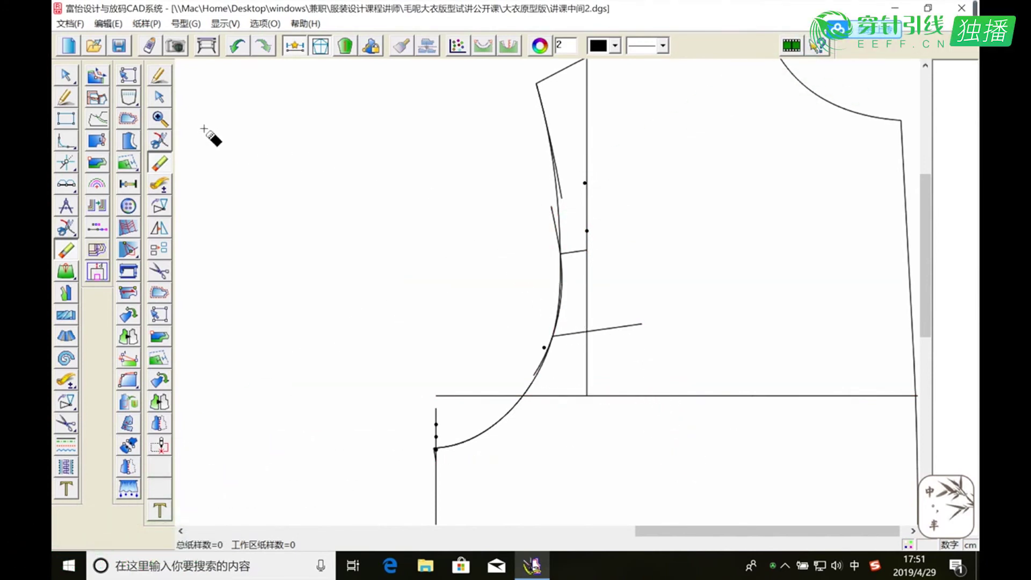
Erase the leftover old front armhole segments and the marker points around the new armhole curve.
click(159, 118)
drag(511, 156, 656, 260)
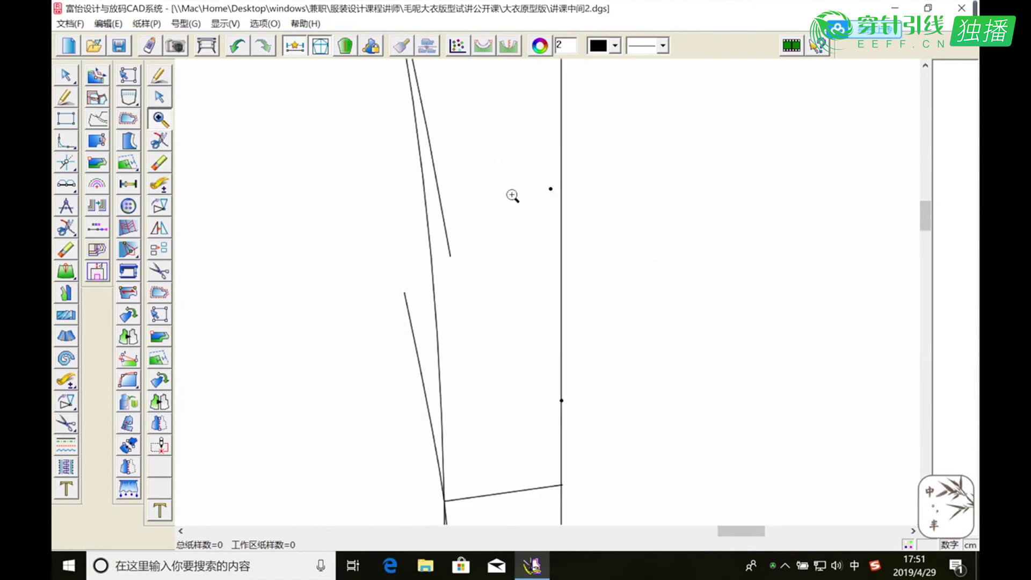
click(161, 163)
click(448, 237)
click(408, 311)
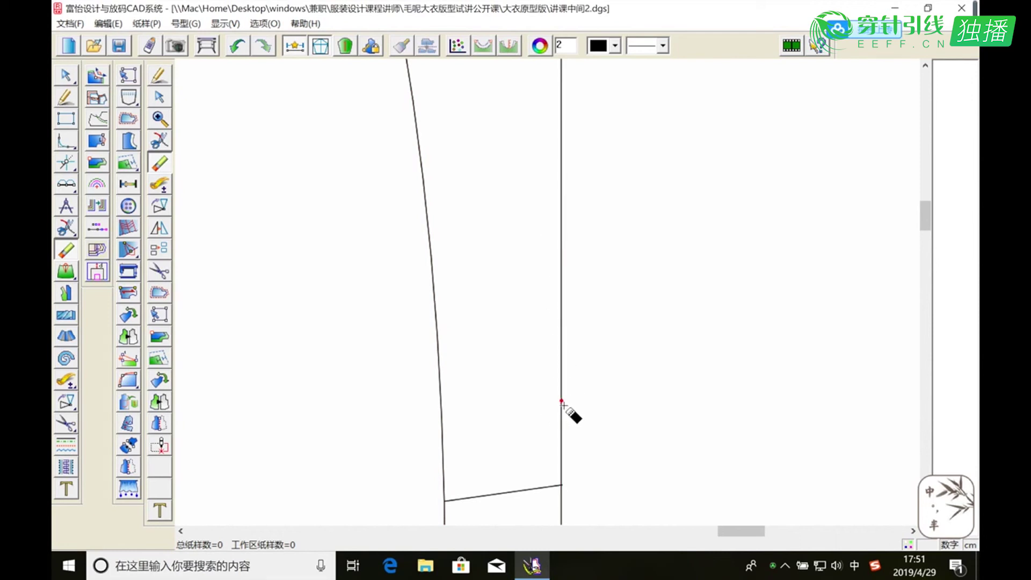
click(159, 118)
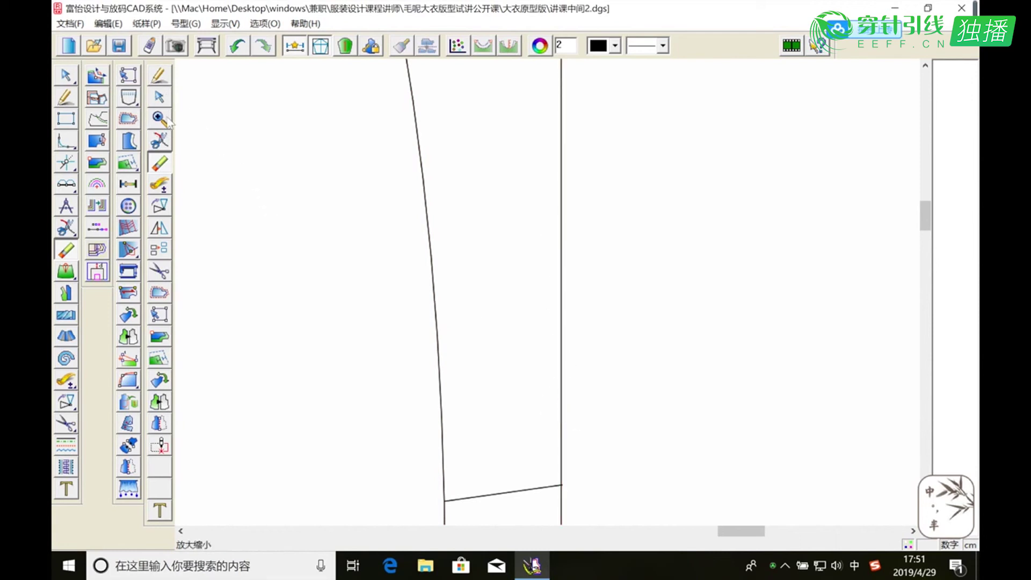
right_click(420, 232)
drag(640, 286, 741, 293)
click(162, 169)
click(627, 143)
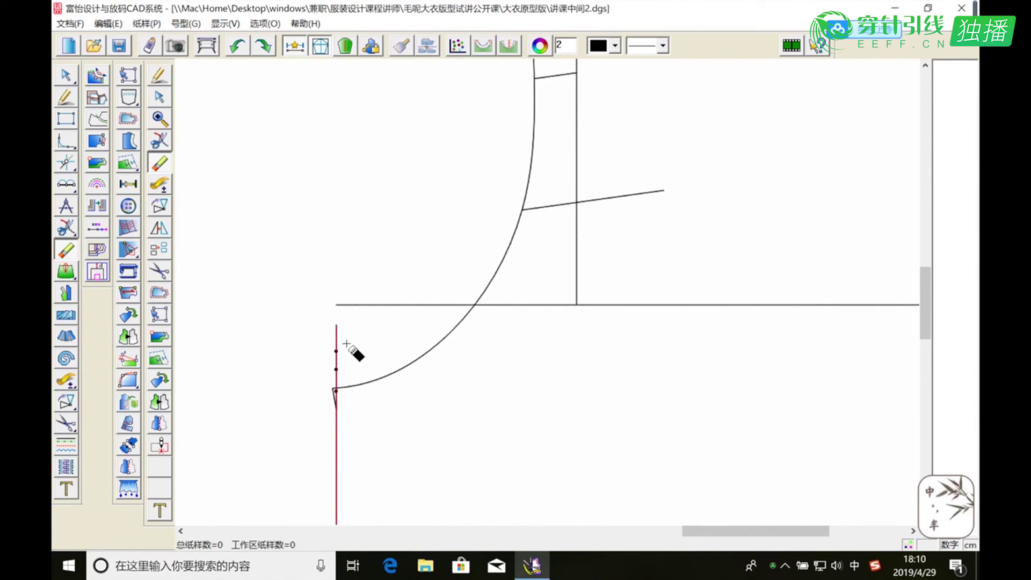
Cut the front armhole curve where it crosses the side line, and erase its overhang and the short slanted line below it.
click(160, 118)
drag(309, 307, 416, 420)
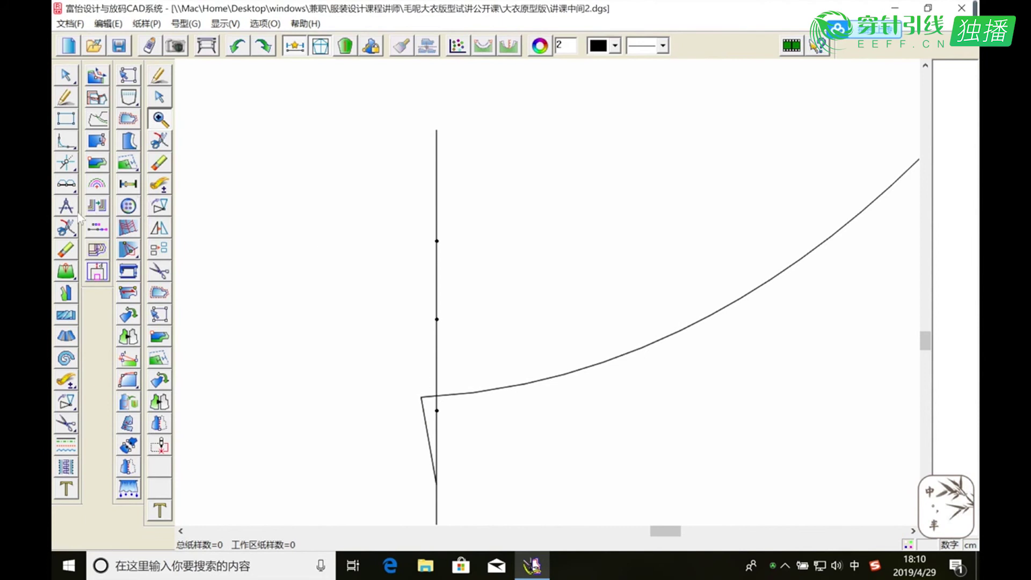
click(67, 227)
click(451, 395)
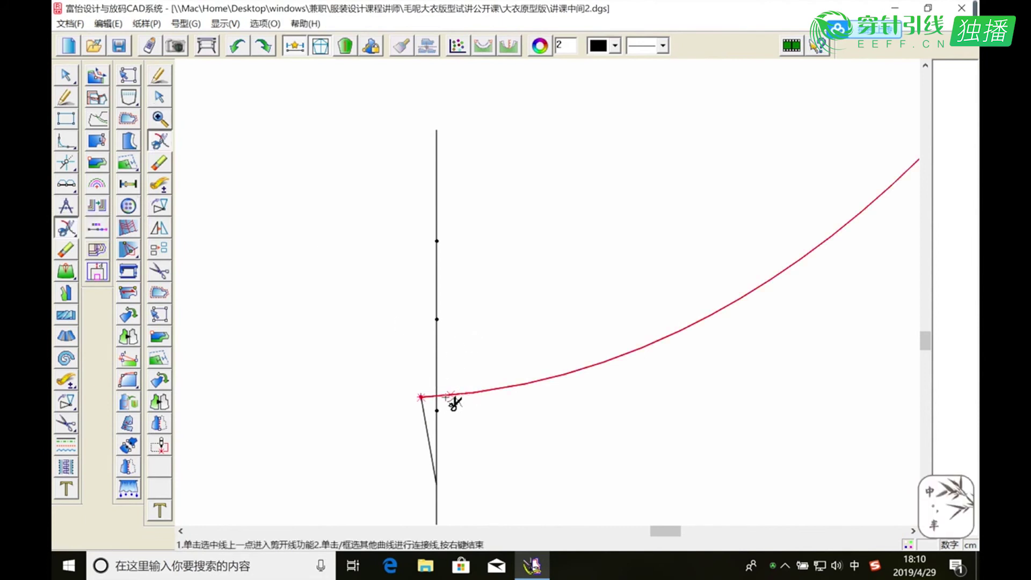
right_click(454, 403)
click(159, 163)
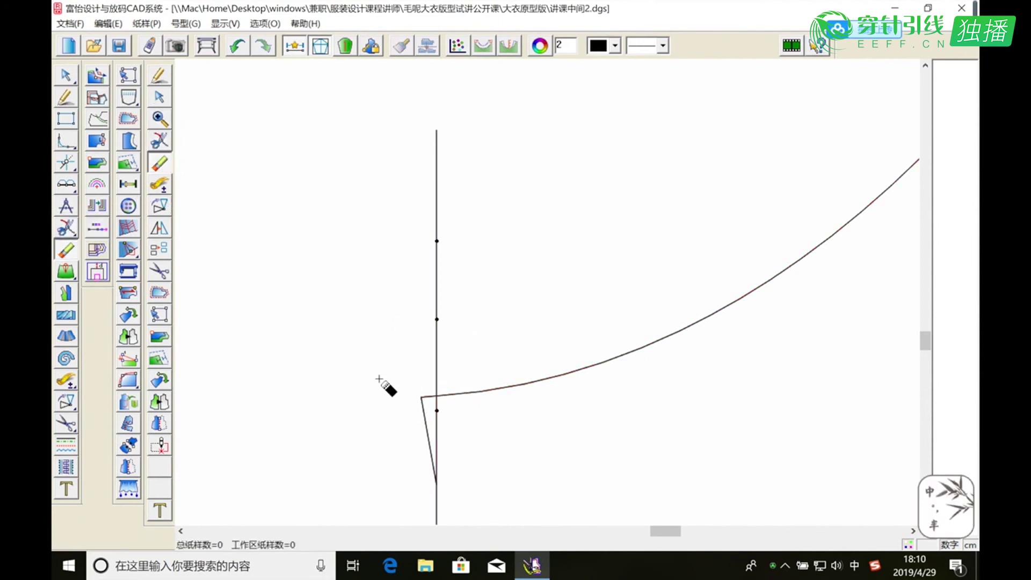
drag(400, 384, 434, 424)
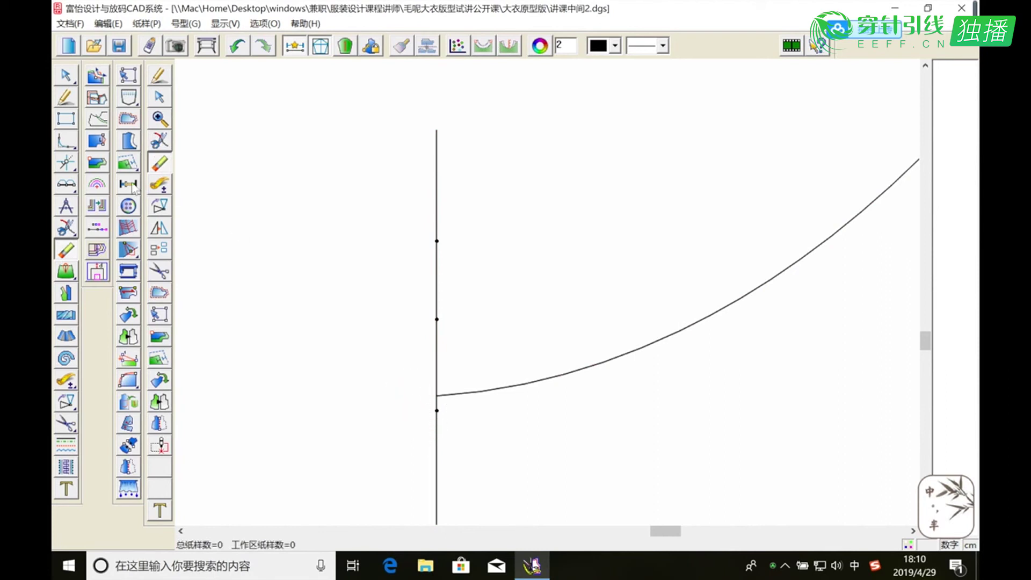
Cut the front side line at the armhole end, and erase the part above it and the marker points along the line.
click(66, 227)
click(436, 301)
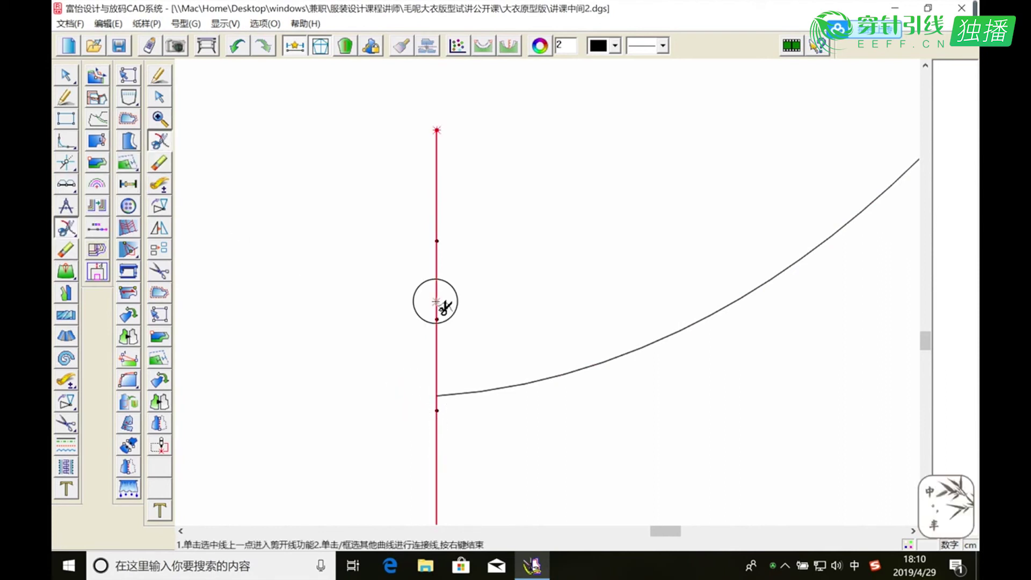
click(444, 402)
right_click(444, 403)
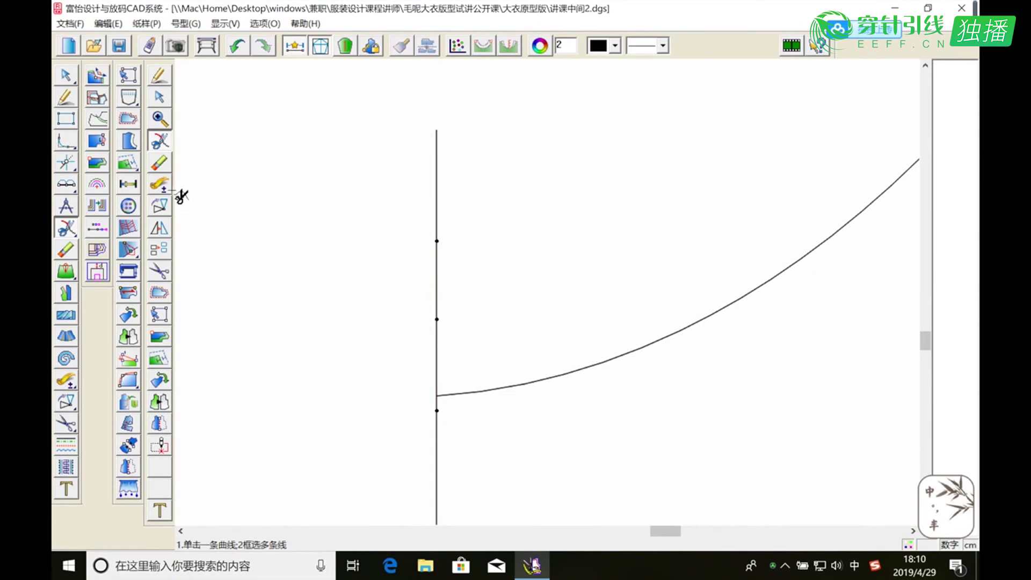
click(159, 162)
drag(369, 201, 499, 331)
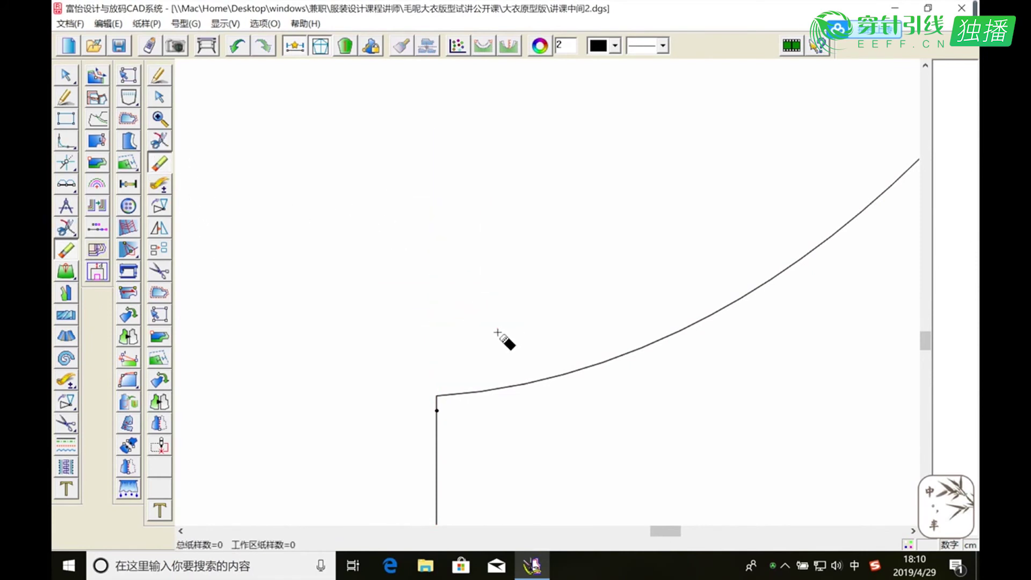
click(436, 412)
Erase the front piece's old horizontal bust line and the vertical construction line running down from the shoulder.
click(159, 118)
right_click(426, 191)
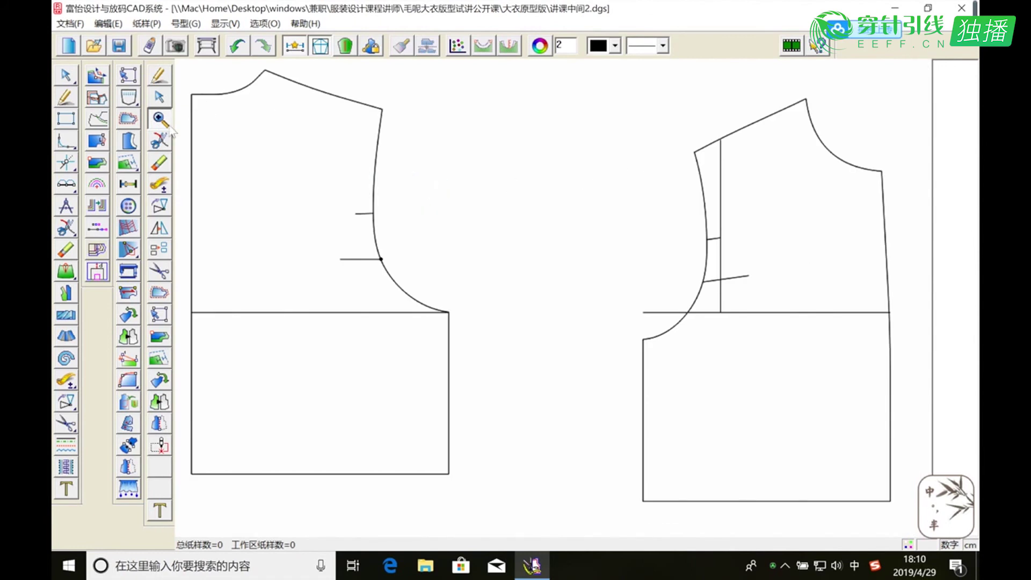
click(159, 162)
click(806, 312)
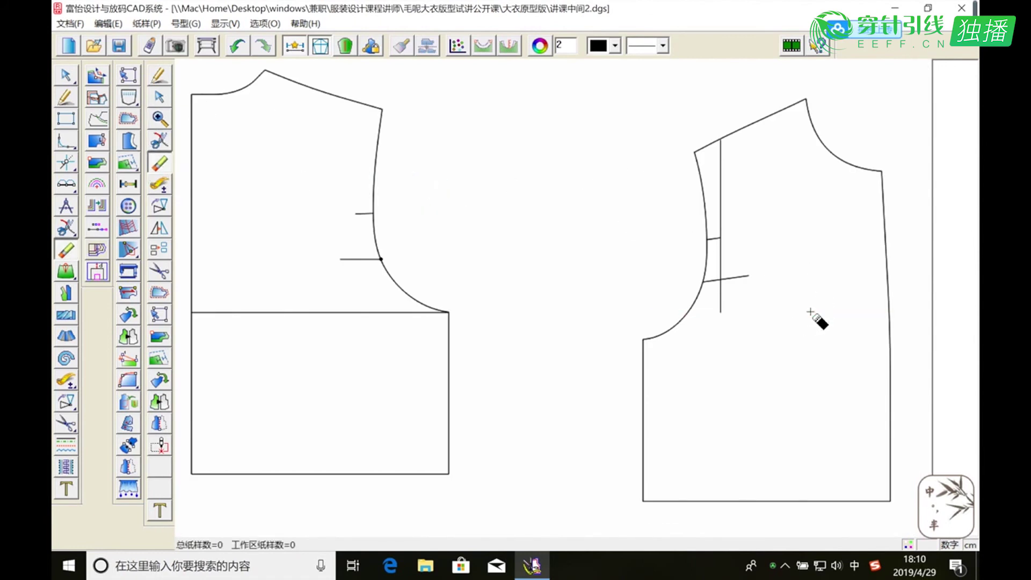
click(721, 295)
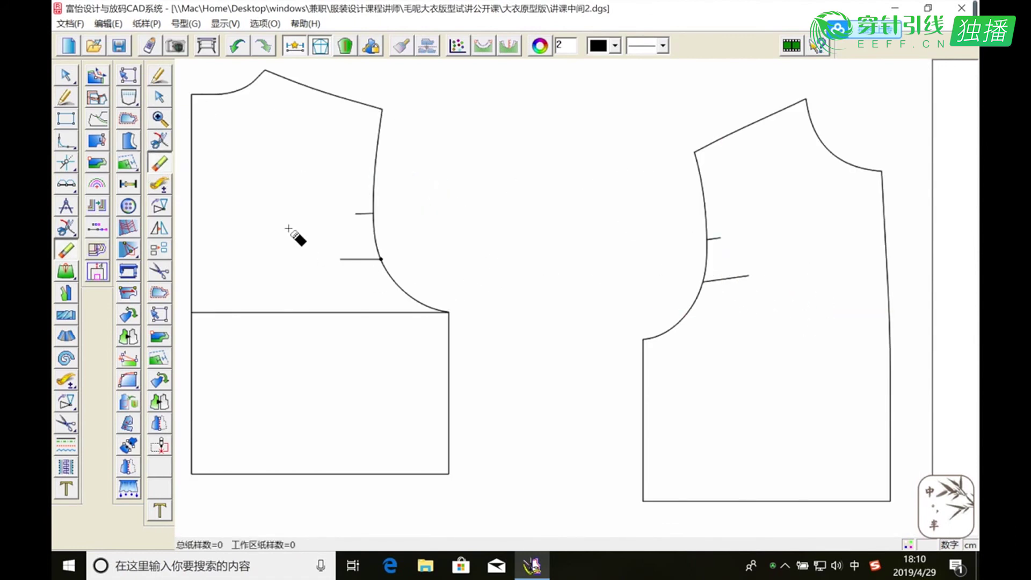
Measure the distance from the back armhole's underarm end to the bust line at the side seam.
click(159, 118)
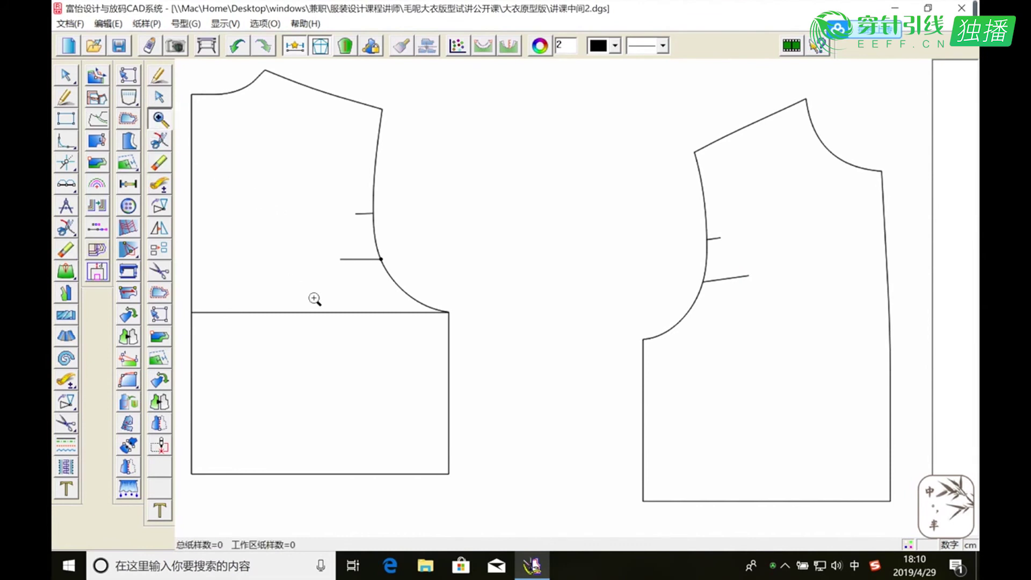
drag(435, 299, 472, 337)
drag(497, 251, 531, 287)
click(159, 184)
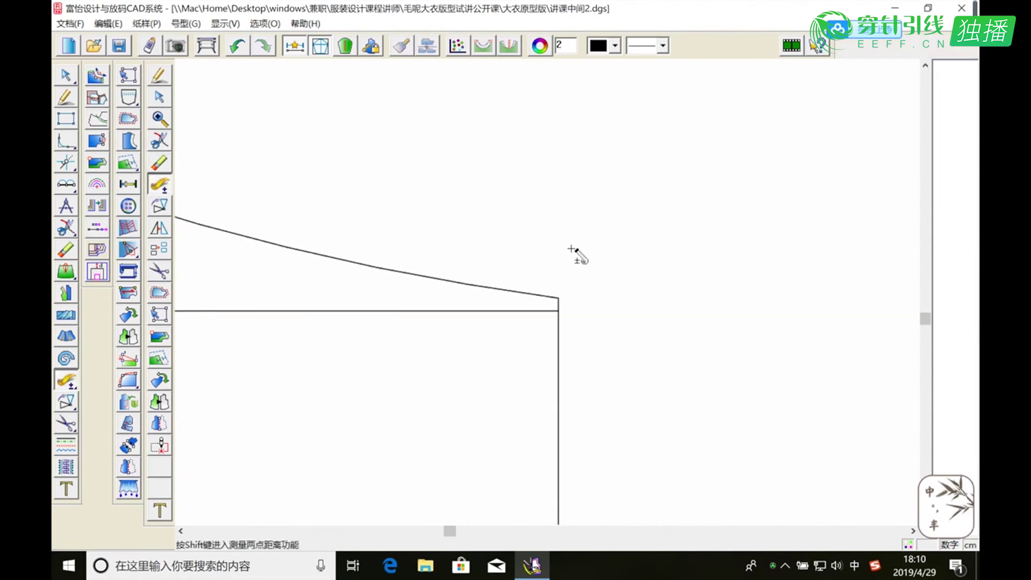
key(shift)
click(558, 298)
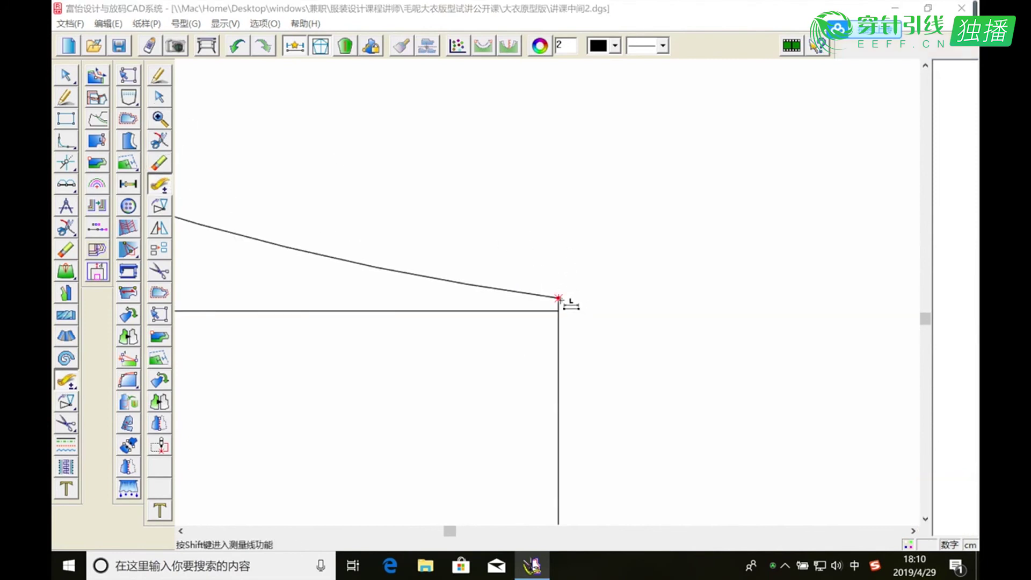
click(558, 312)
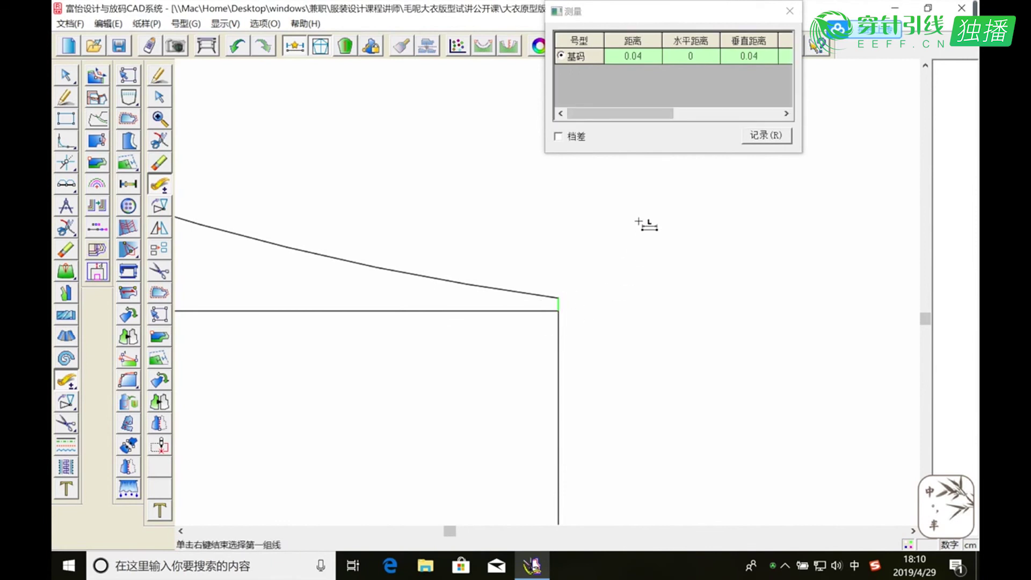
click(790, 11)
Place a point on the front side line 0.04 cm below the underarm end of the armhole.
key(space)
right_click(445, 217)
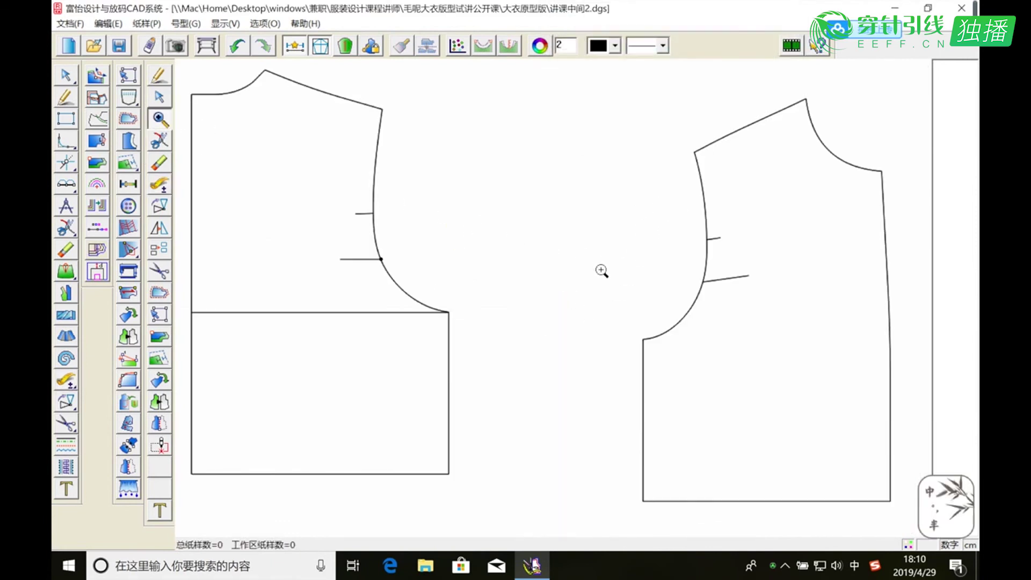
drag(627, 318, 732, 370)
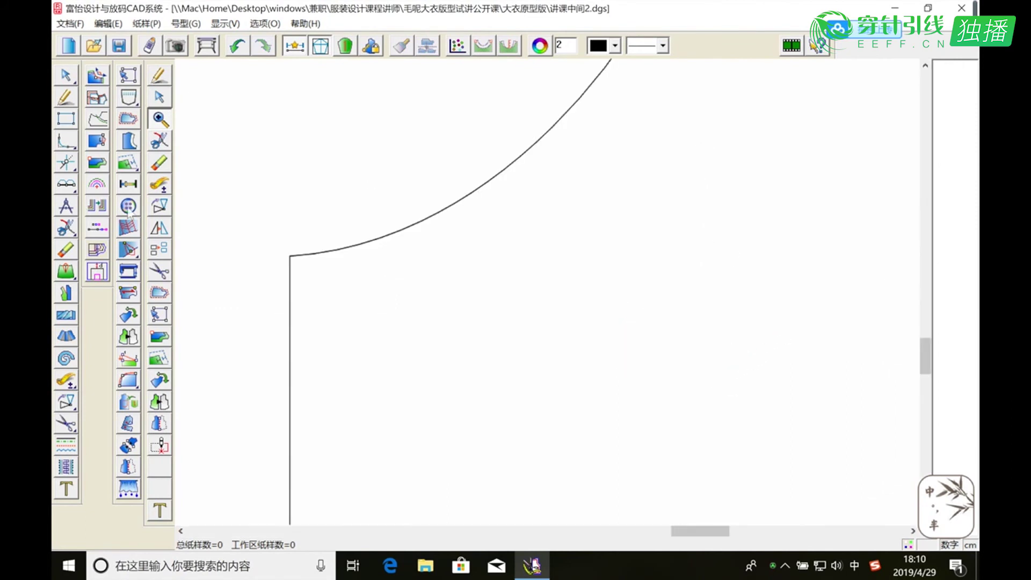
key(space)
click(286, 270)
click(289, 267)
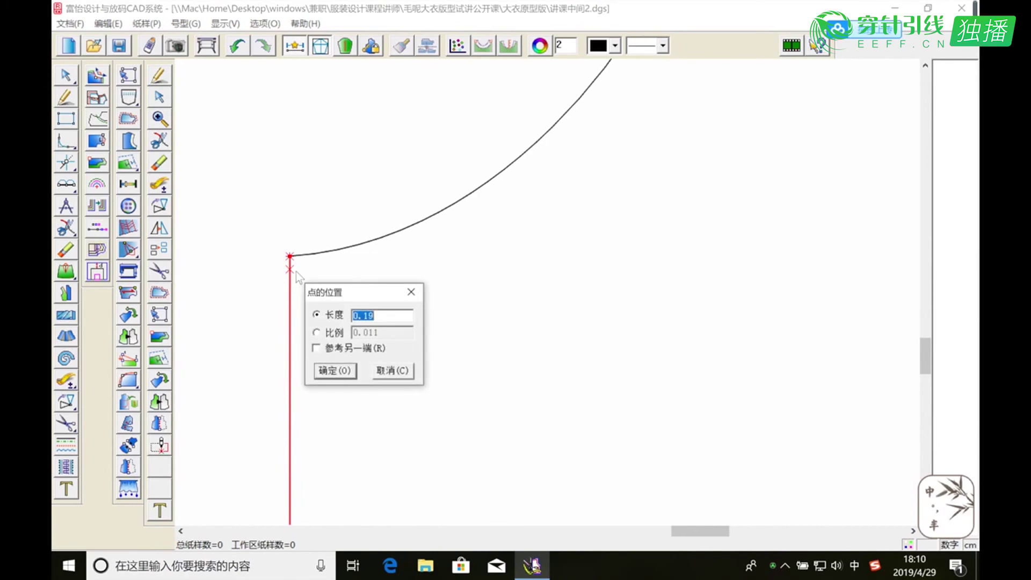
text(0.04)
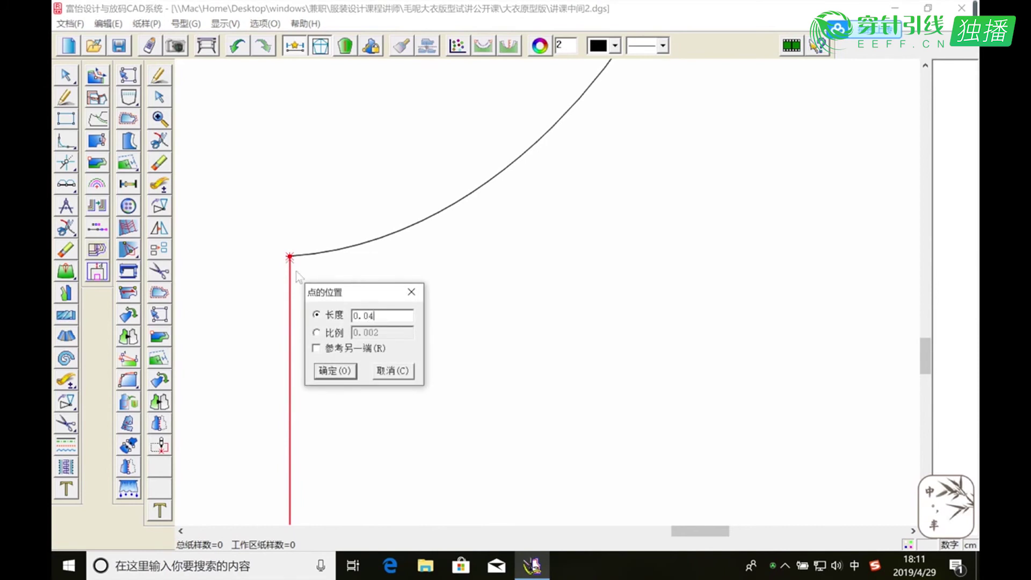
click(335, 370)
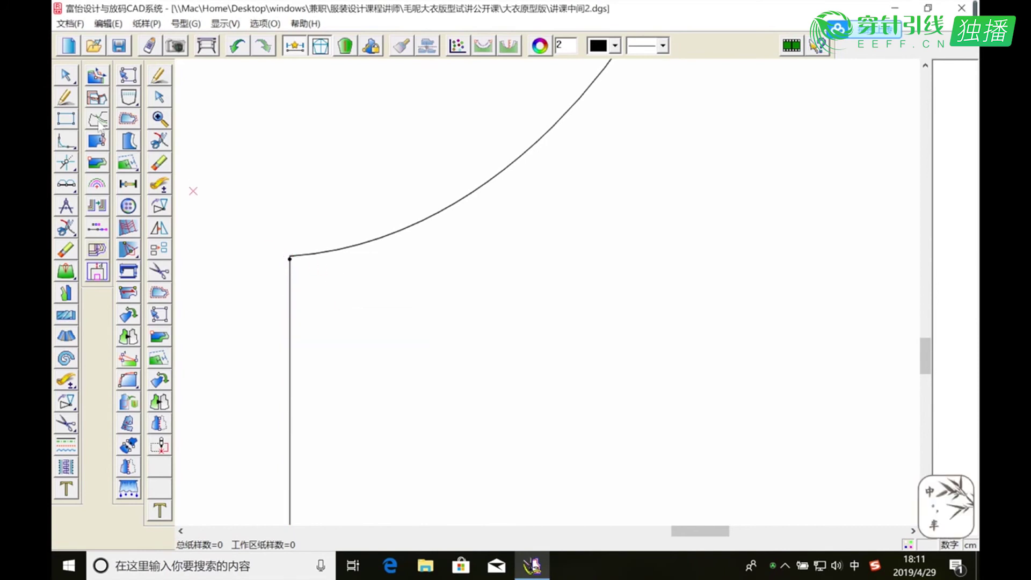
Draw a new horizontal front bust line from the marked point on the side line across to the center front line.
click(66, 98)
click(164, 125)
right_click(356, 200)
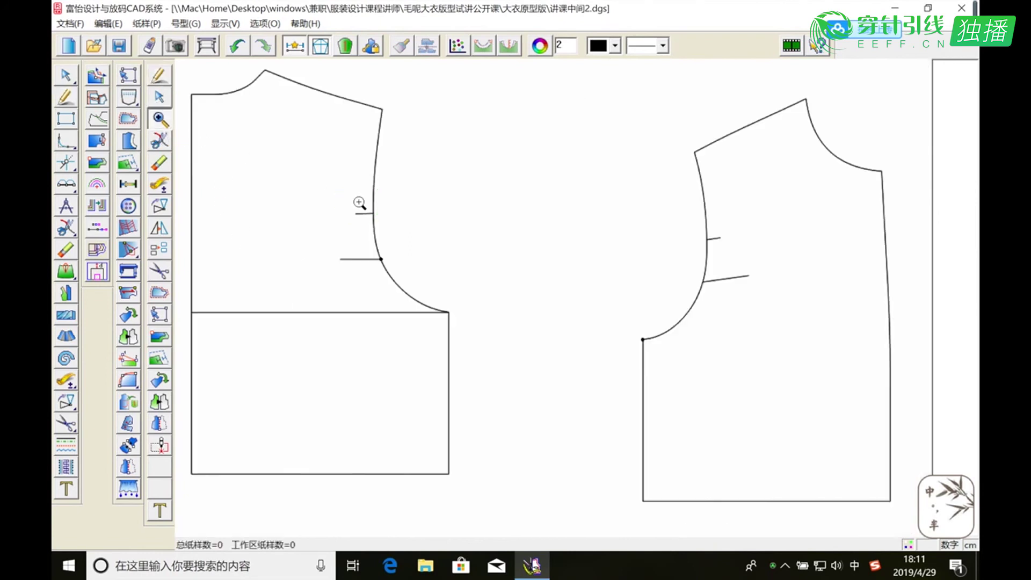
click(720, 352)
click(66, 99)
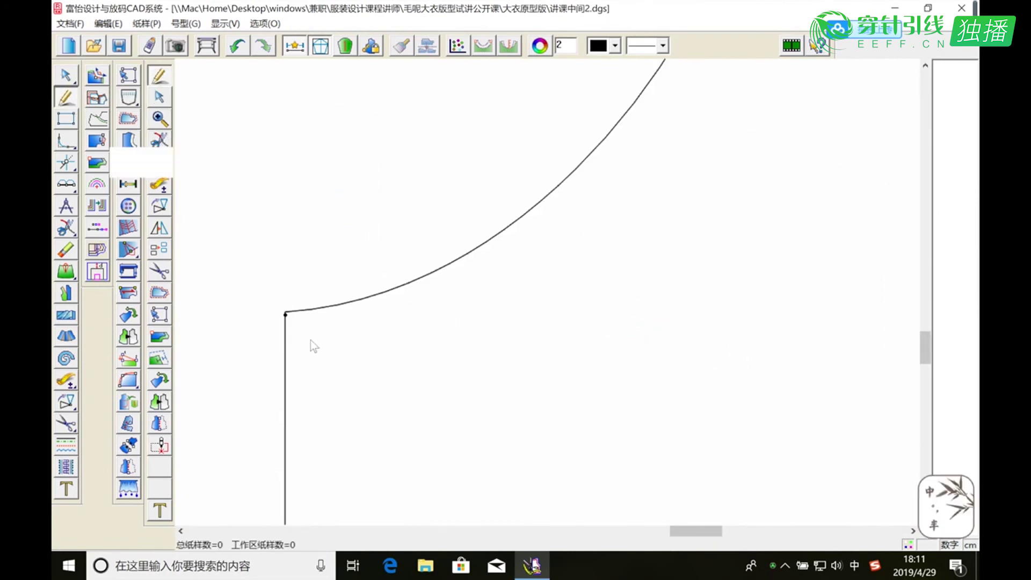
click(285, 313)
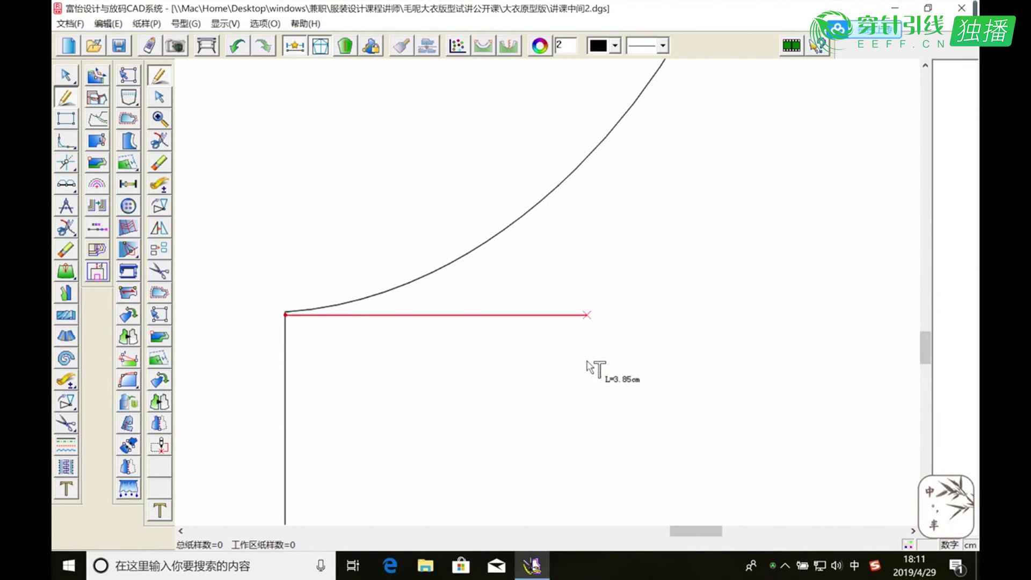
drag(698, 531, 898, 532)
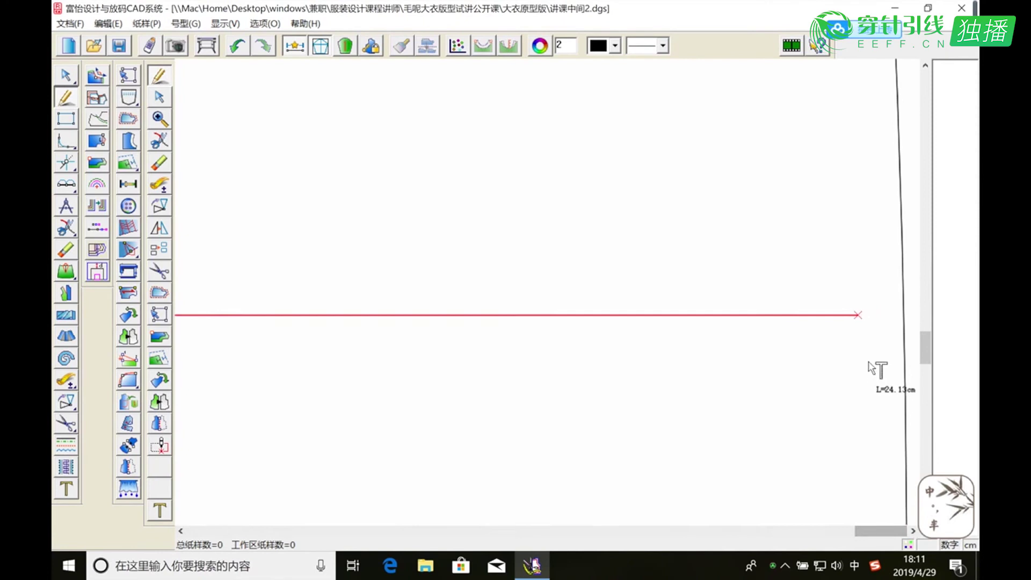
click(905, 317)
right_click(904, 323)
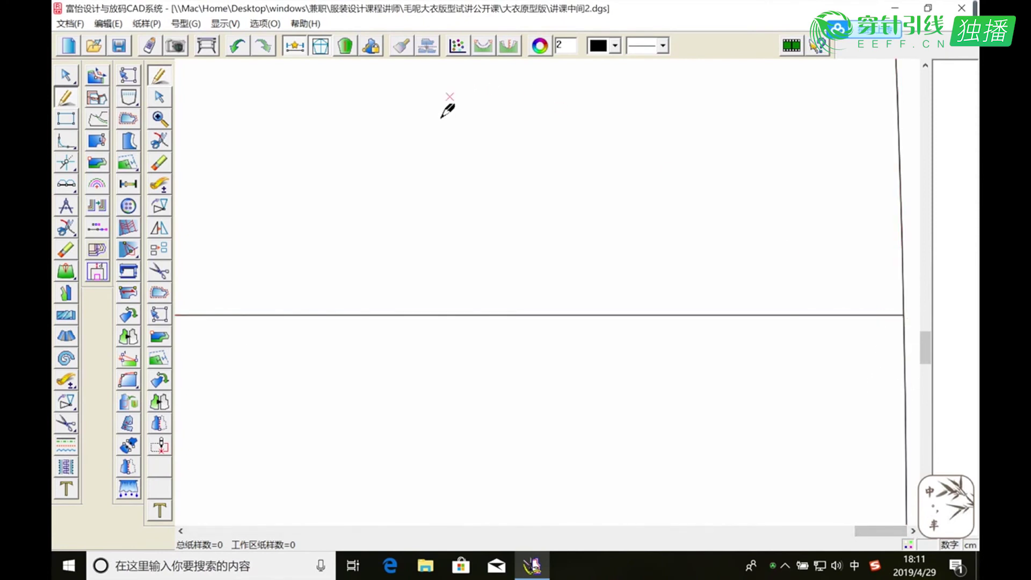
Measure the combined length of the back and front bust lines.
click(159, 119)
click(455, 181)
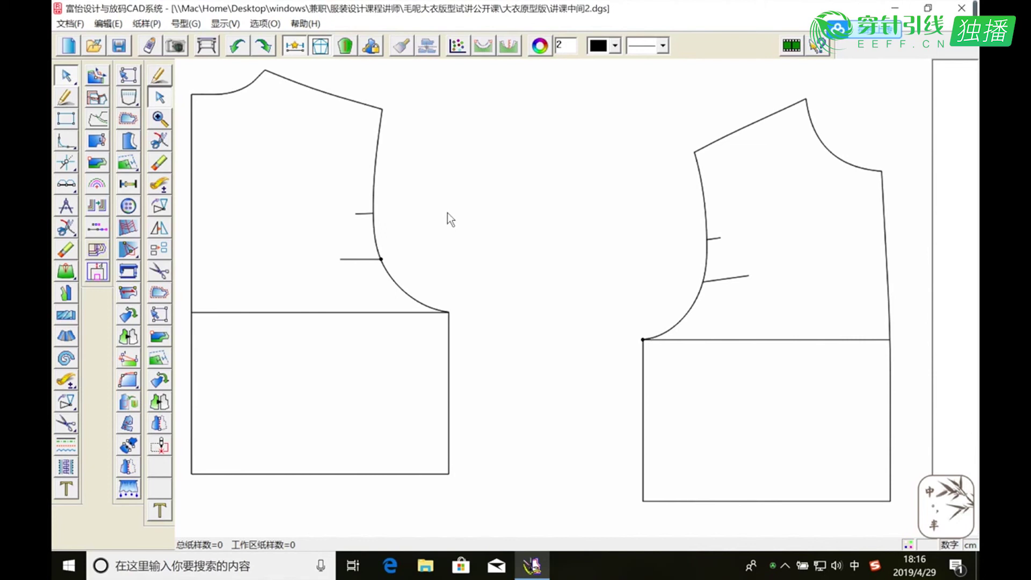
click(162, 184)
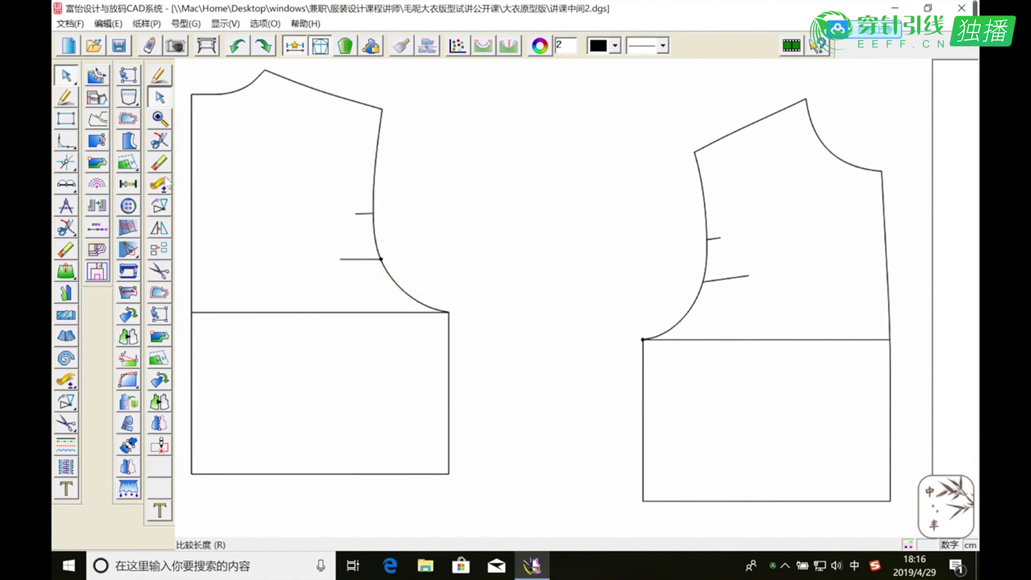
click(334, 310)
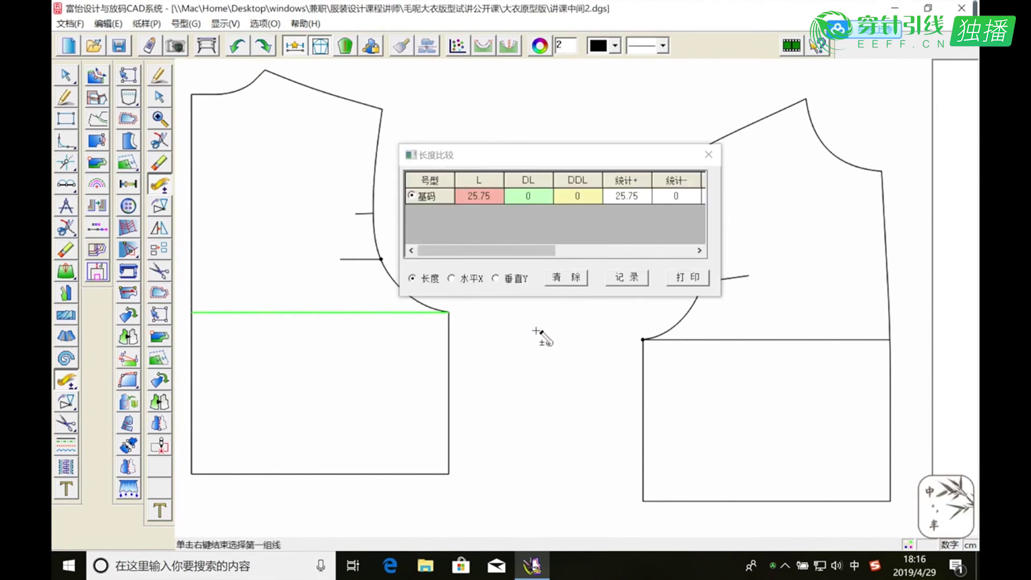
click(688, 340)
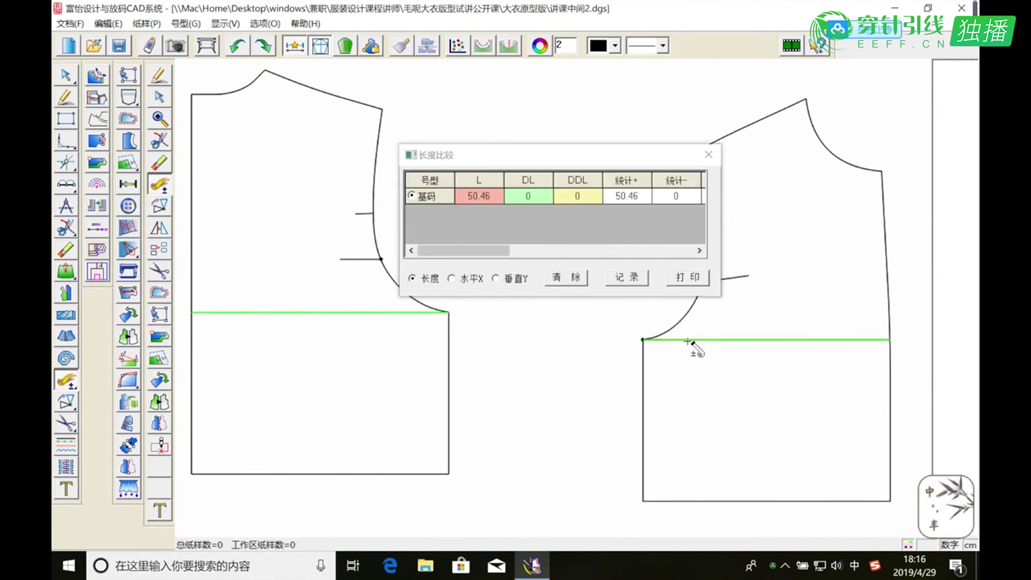
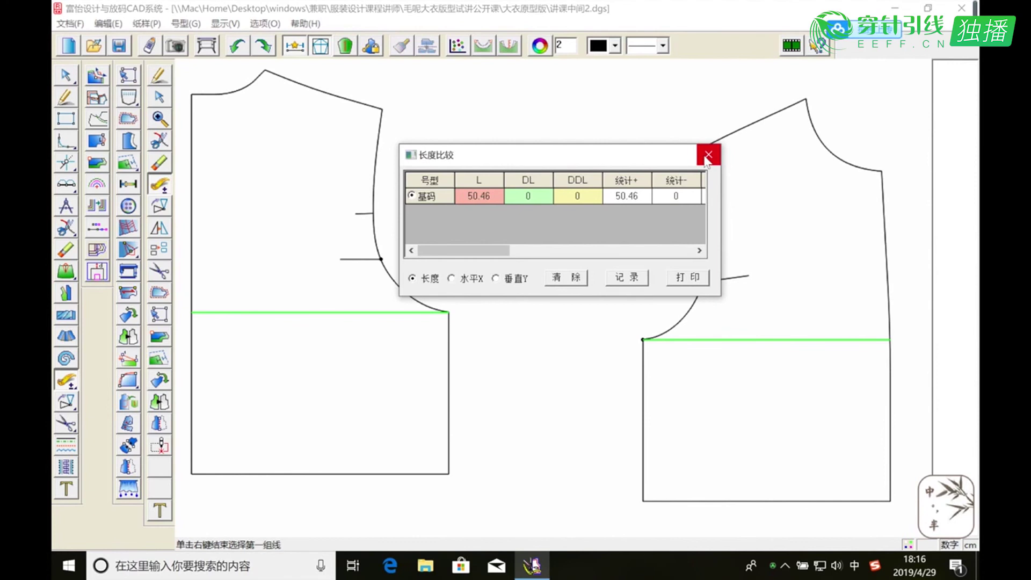
Draw a line about 20.34 cm long across the front armhole, perpendicular to the center front, starting 4.76 cm below the neckline.
click(708, 155)
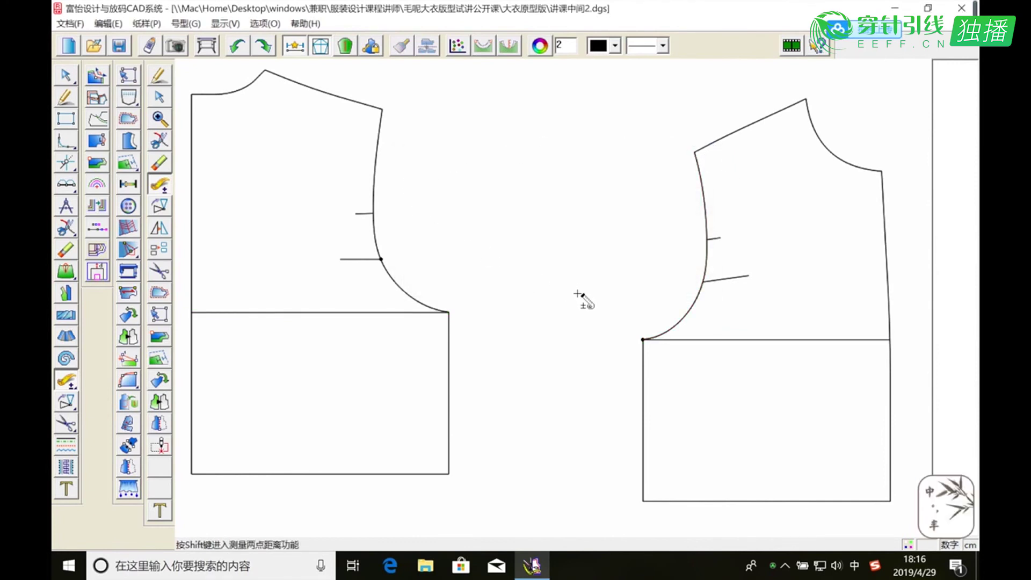
click(192, 161)
click(66, 98)
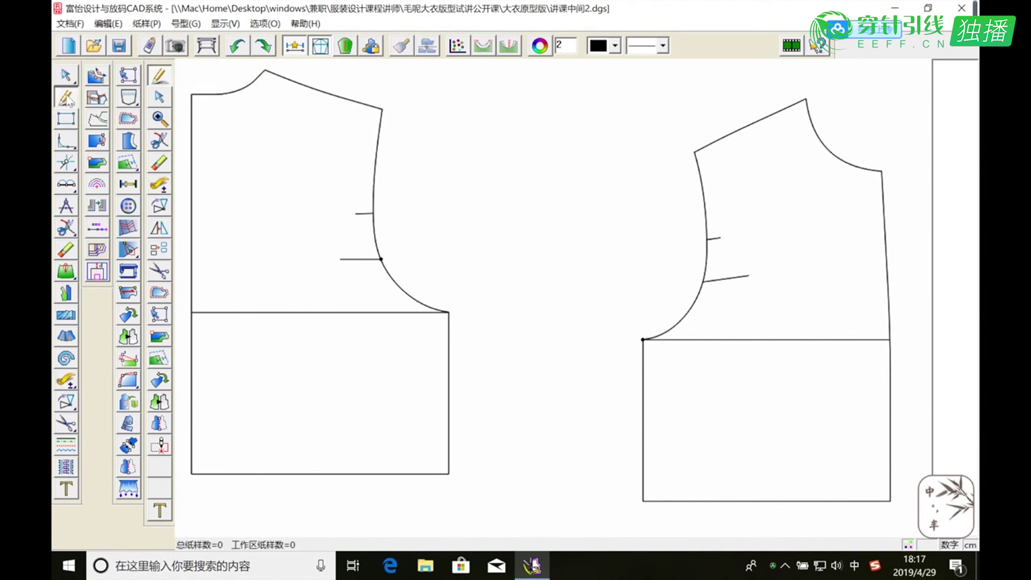
click(159, 119)
mouse_move(624, 105)
mouse_down()
mouse_move(945, 333)
mouse_move(908, 294)
mouse_up()
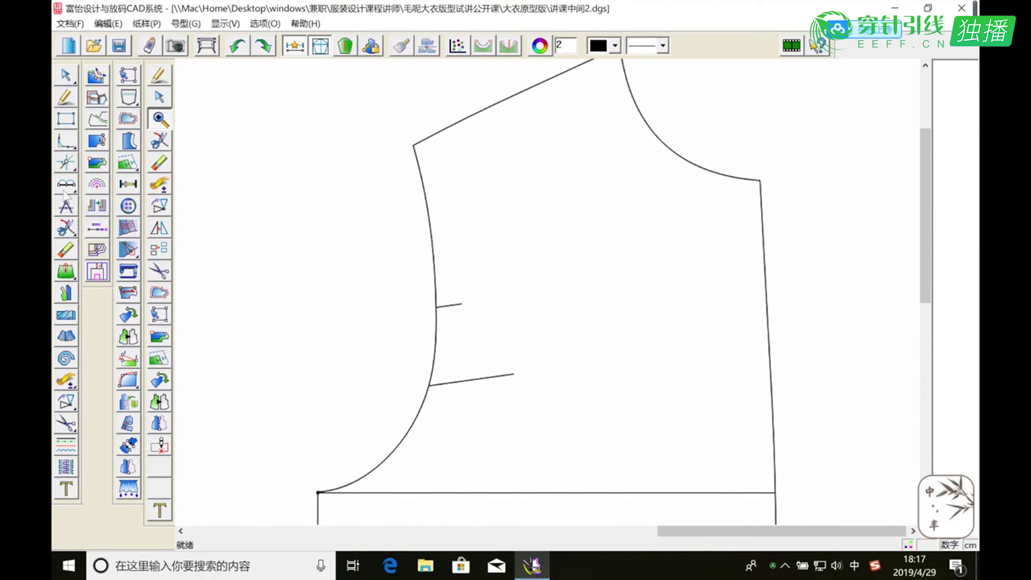
click(65, 162)
click(763, 263)
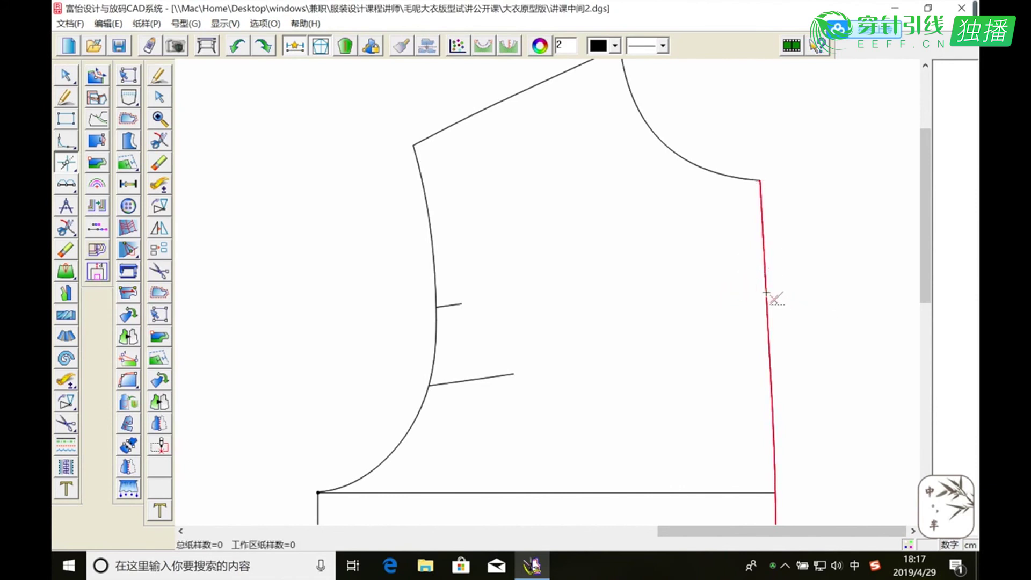
click(764, 269)
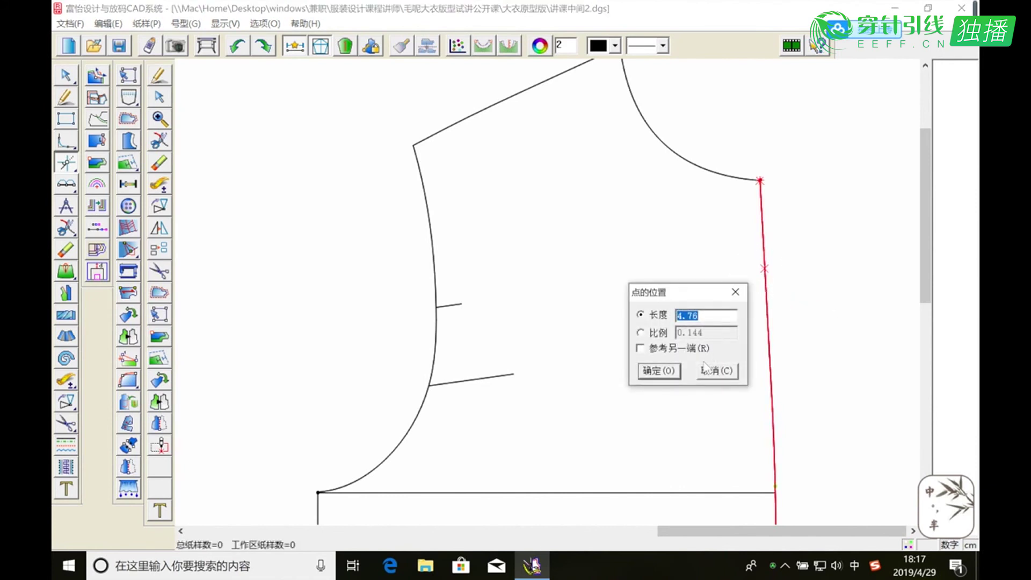
click(646, 371)
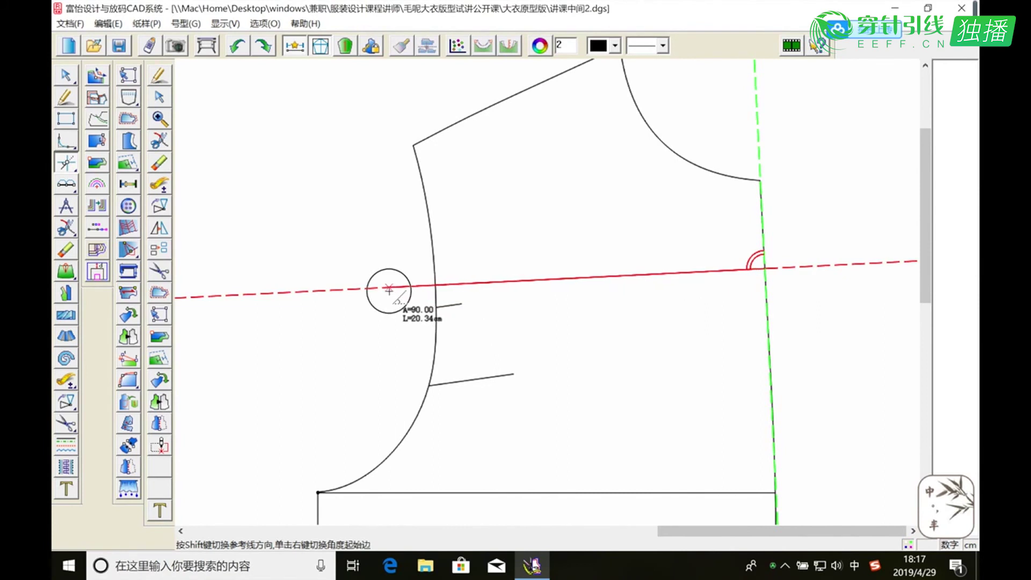
click(389, 289)
Move the perpendicular line on the front down to the armhole end of the upper short mark.
click(457, 411)
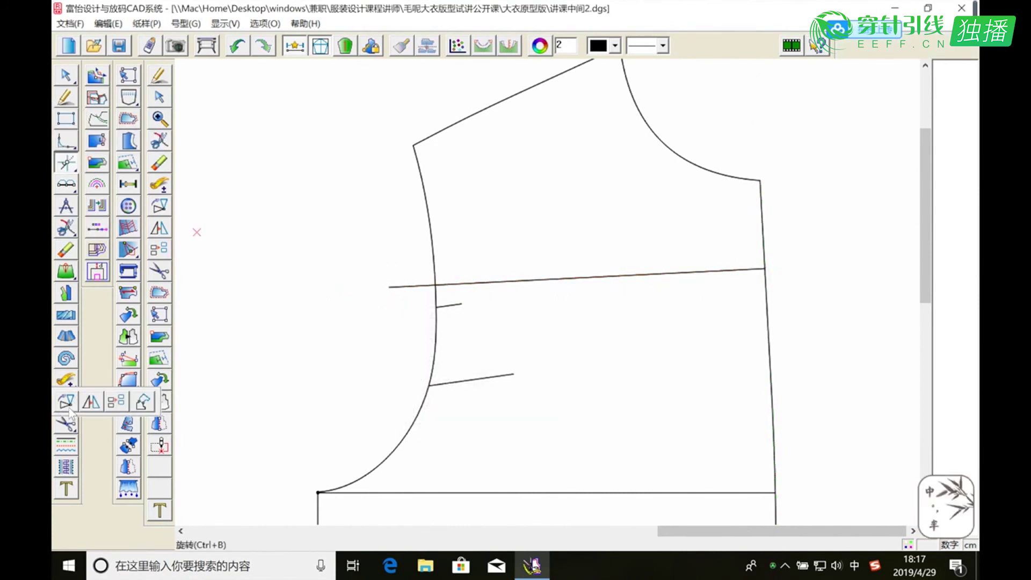
key(g)
click(473, 283)
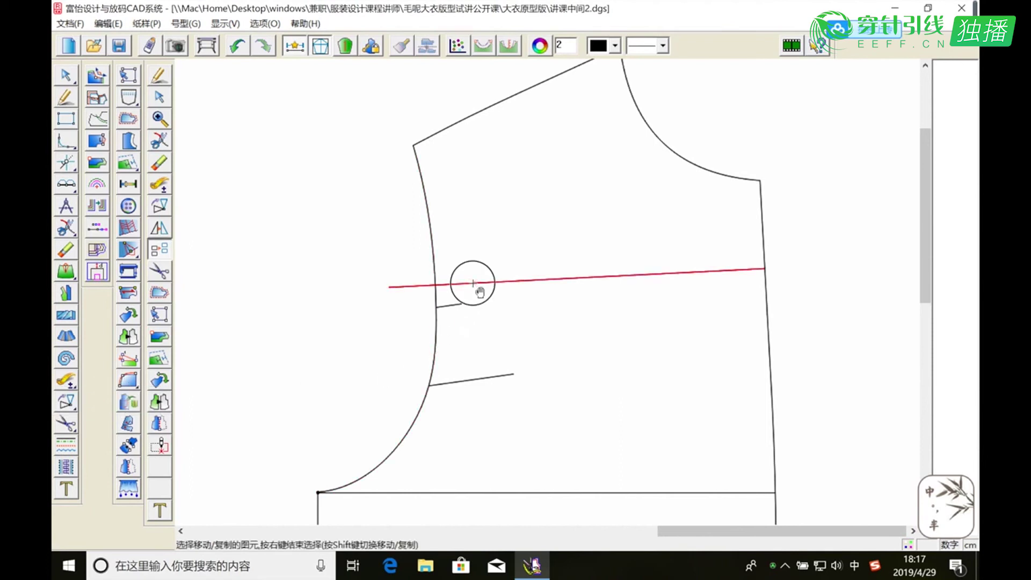
right_click(480, 291)
click(486, 293)
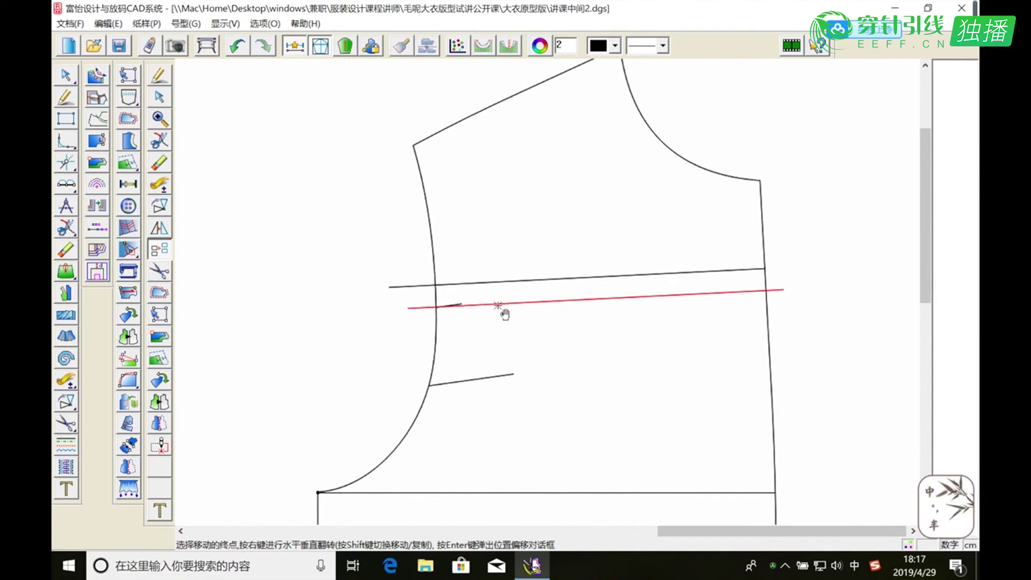
click(498, 306)
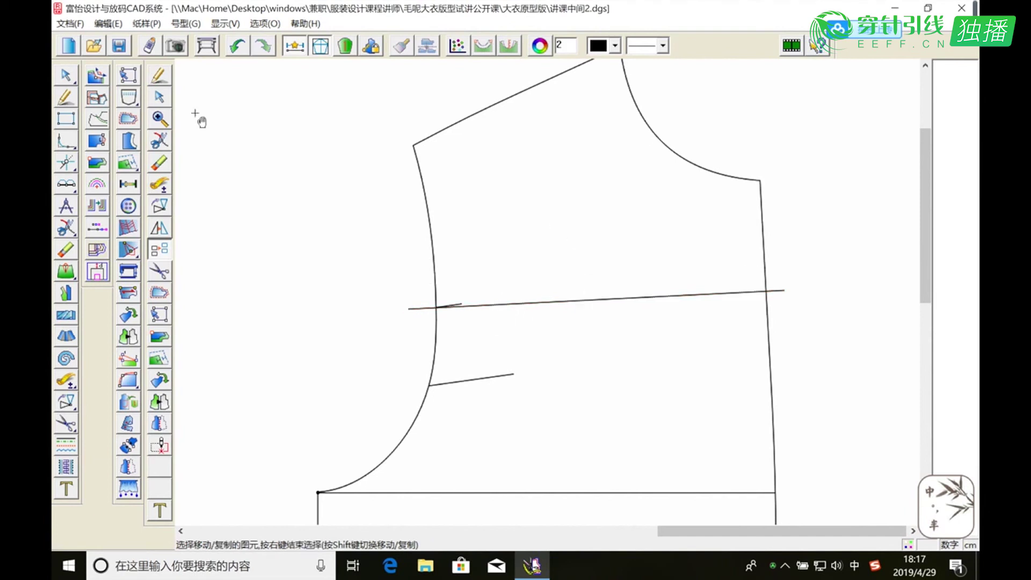
Measure the front chest width along the perpendicular line, from the armhole curve to the center front.
click(159, 118)
drag(405, 263, 774, 332)
click(160, 185)
click(237, 321)
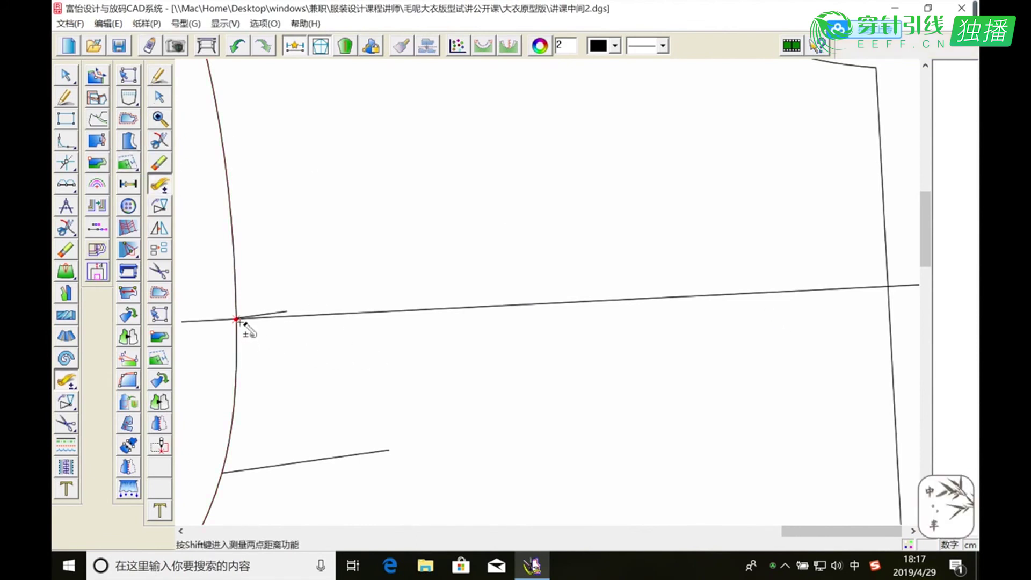
key(shift)
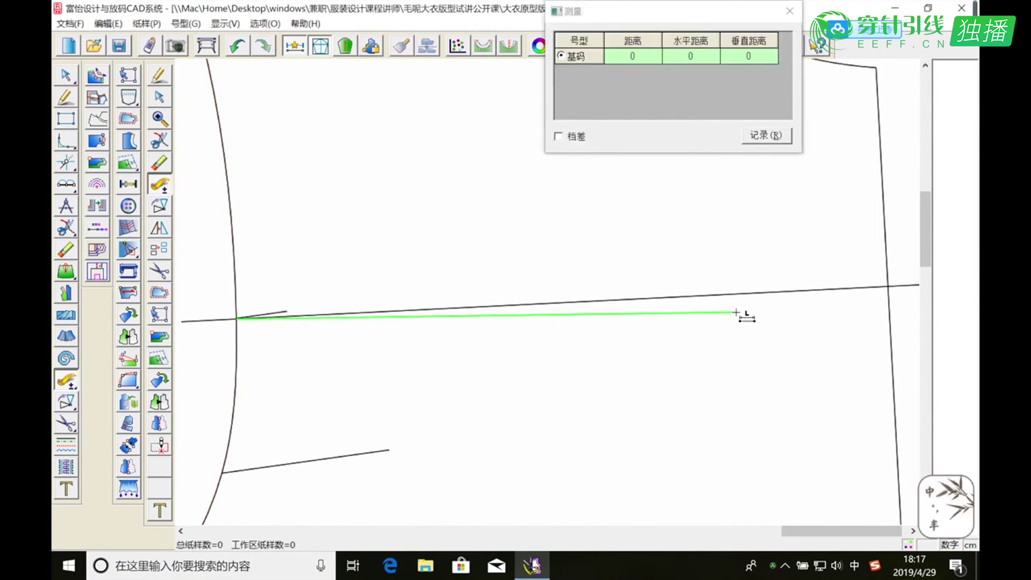
click(889, 287)
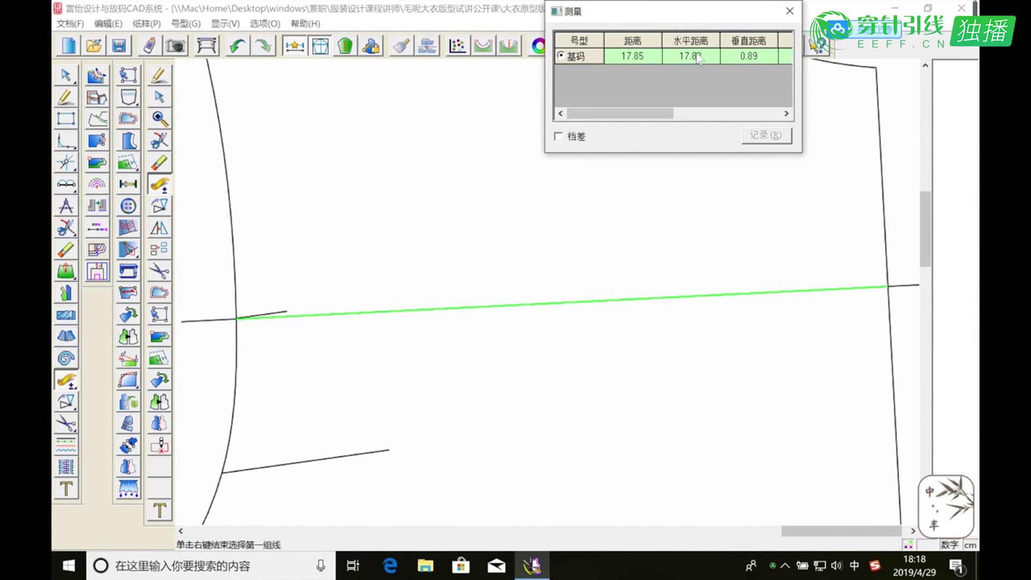
click(790, 11)
Place a point on the front chest-width line 0.85 cm in from the armhole curve.
click(160, 118)
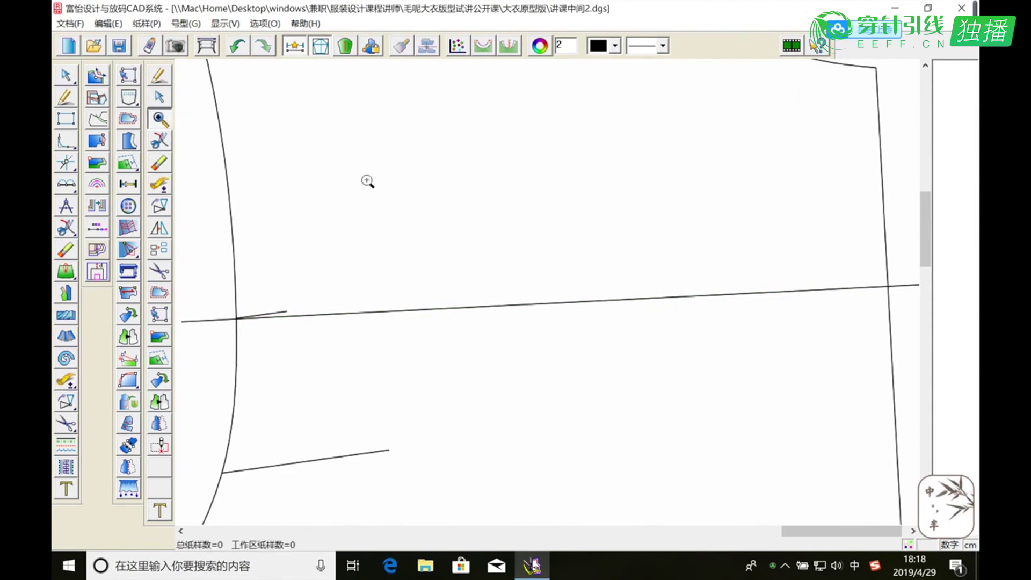
right_click(491, 199)
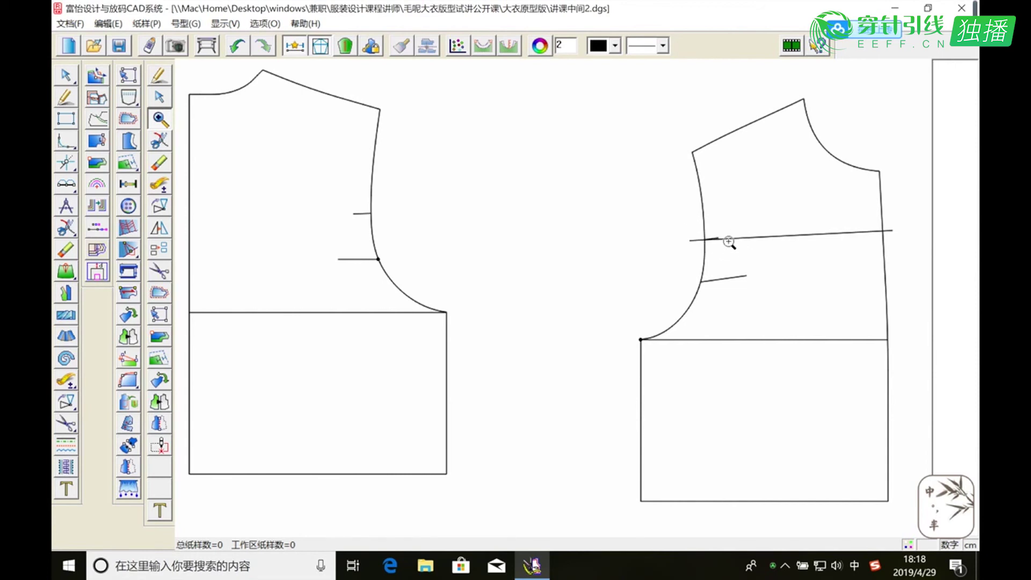
drag(697, 210, 732, 253)
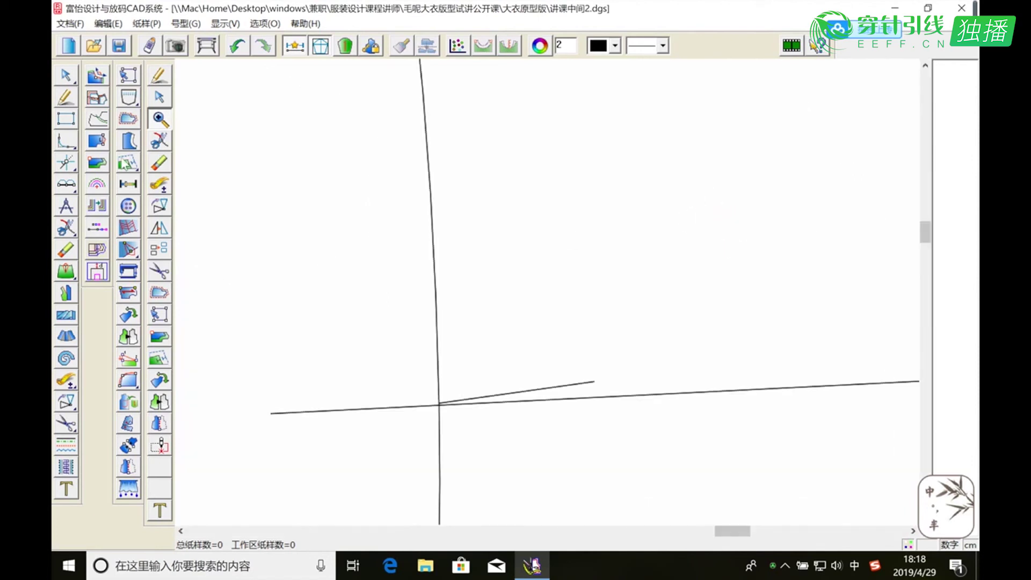
click(91, 185)
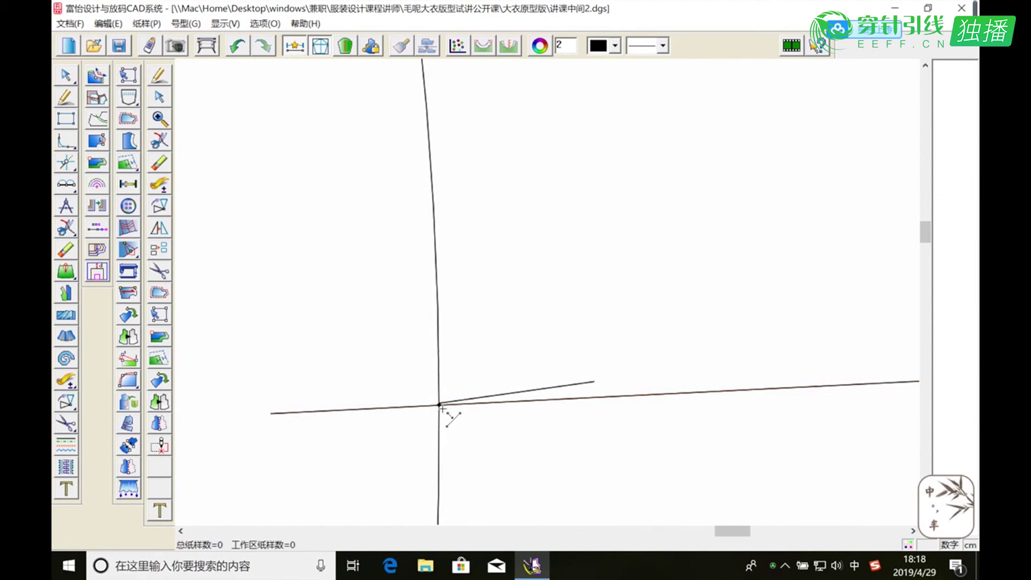
click(469, 407)
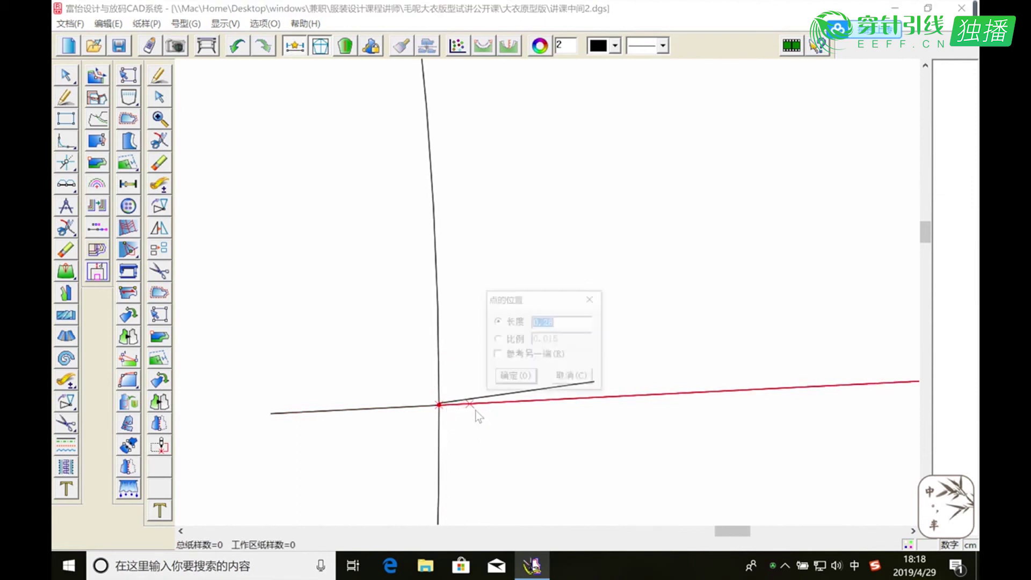
text(0.)
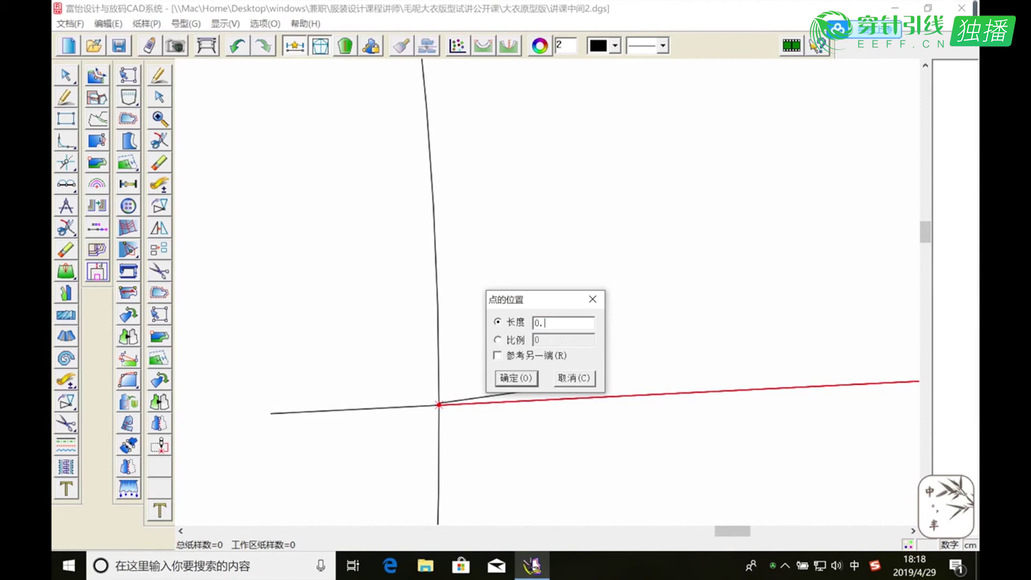
text(85)
click(518, 378)
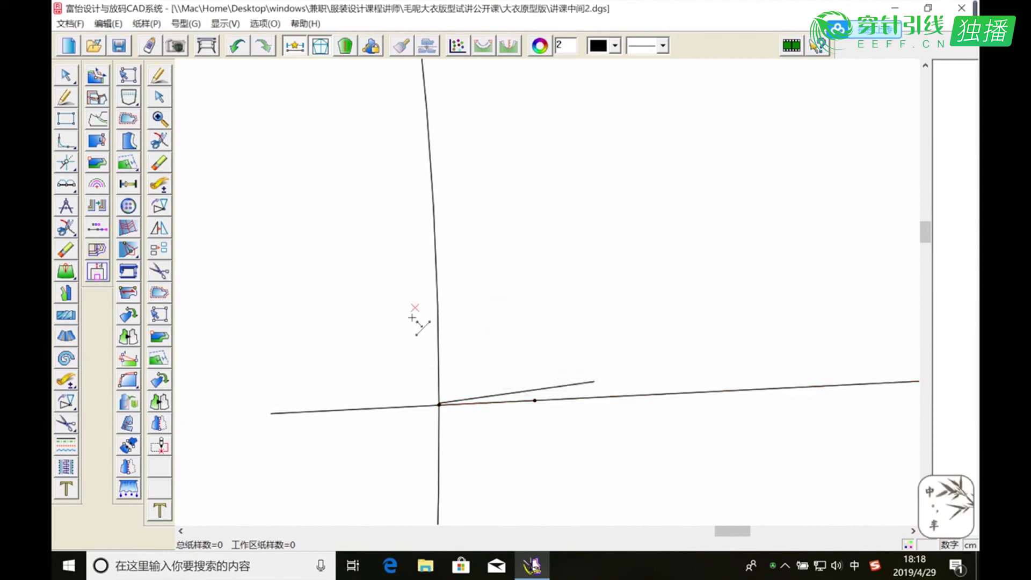
Draw a horizontal back-width line from the upper short mark on the back armhole to the center back line.
click(159, 119)
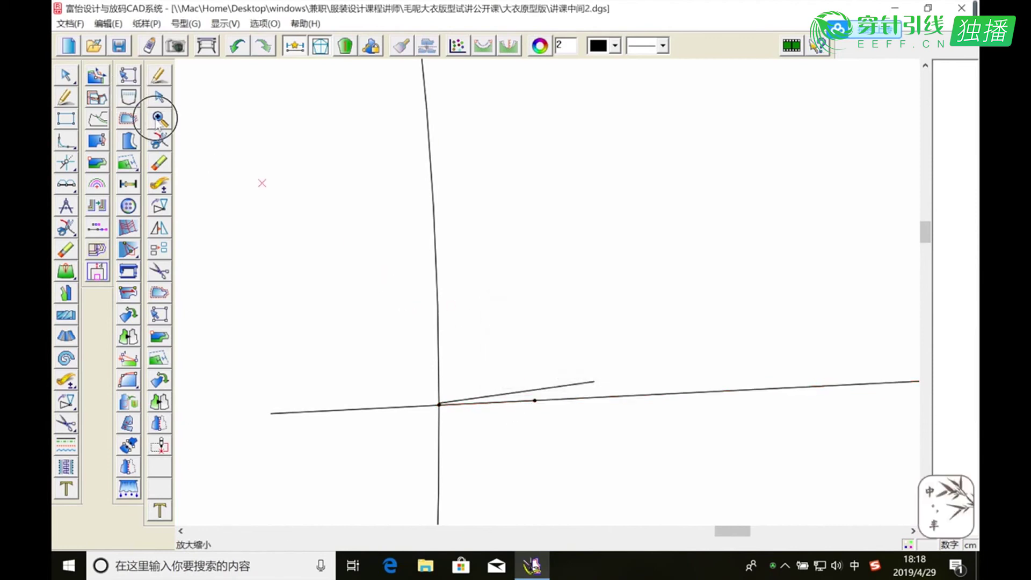
right_click(672, 286)
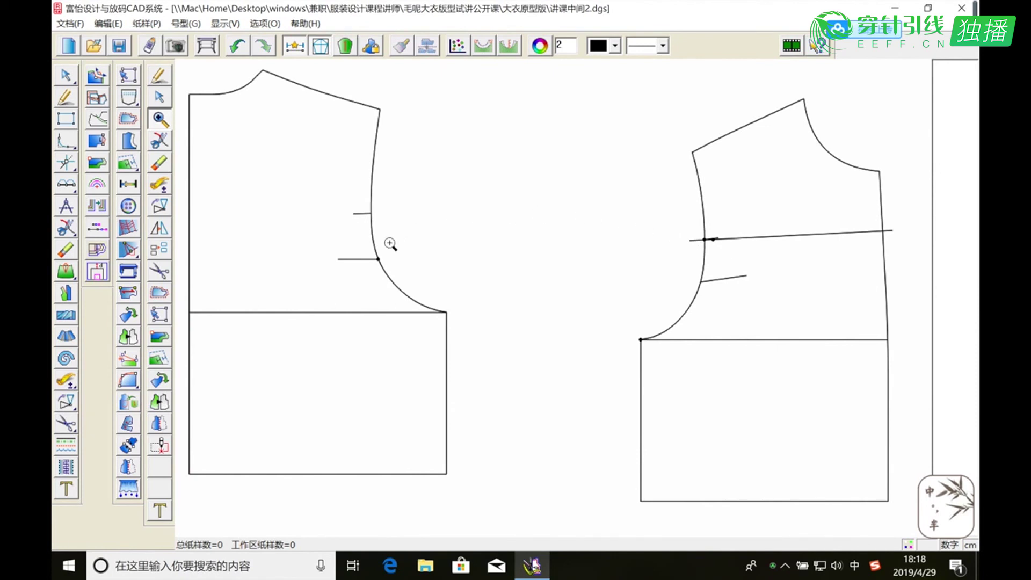
click(66, 98)
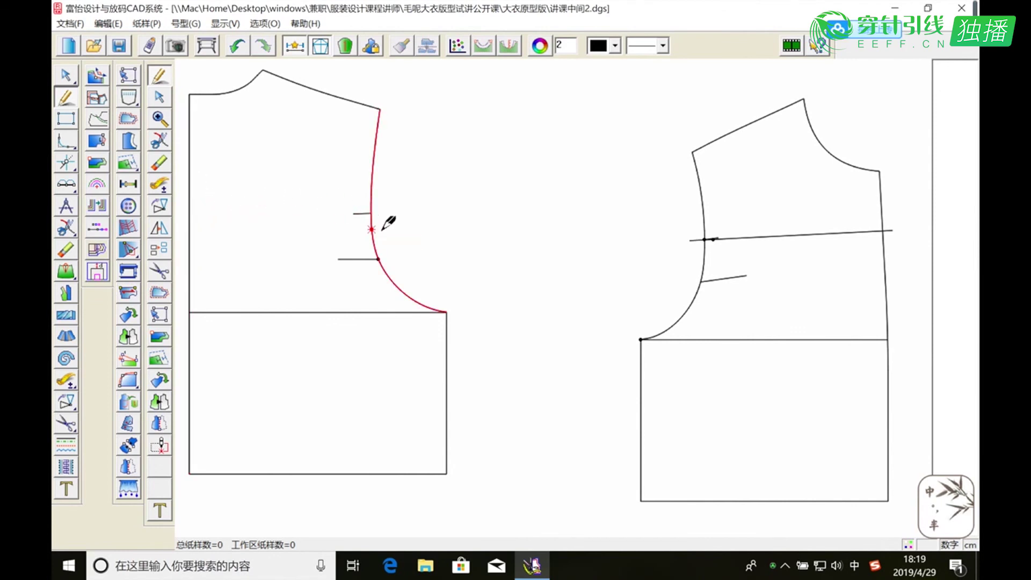
click(370, 213)
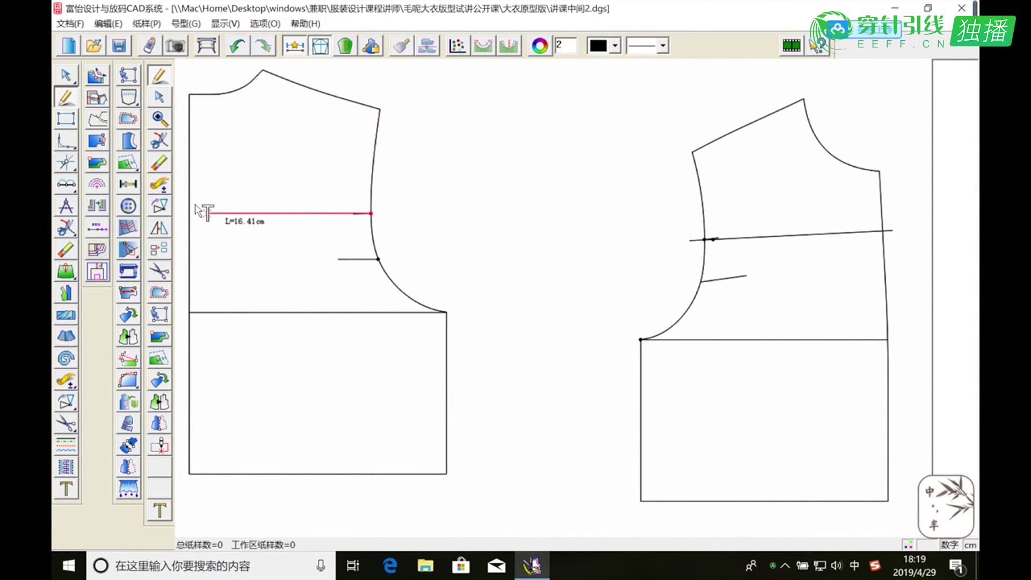
click(208, 214)
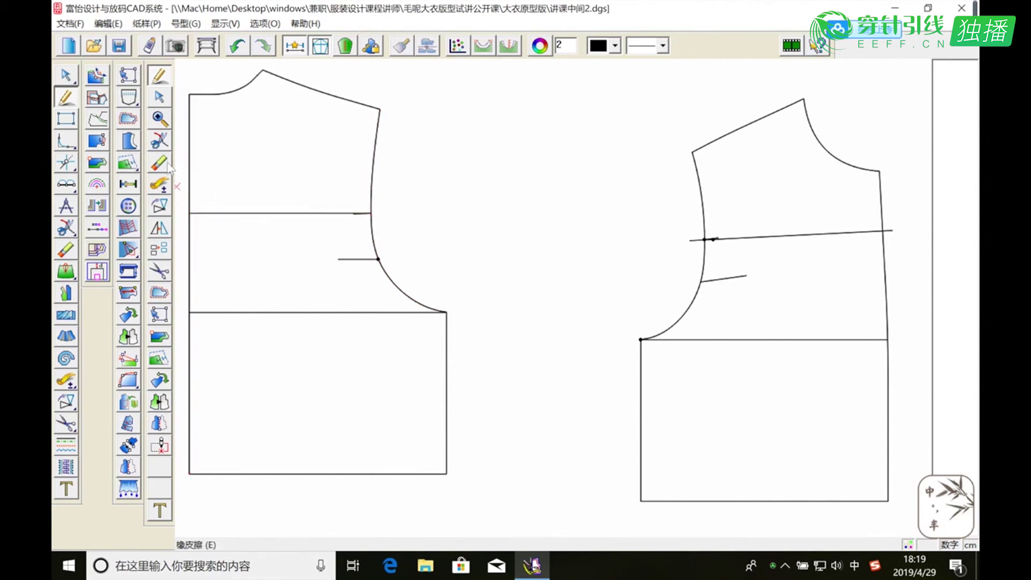
Measure the length of the new horizontal back-width line.
click(159, 186)
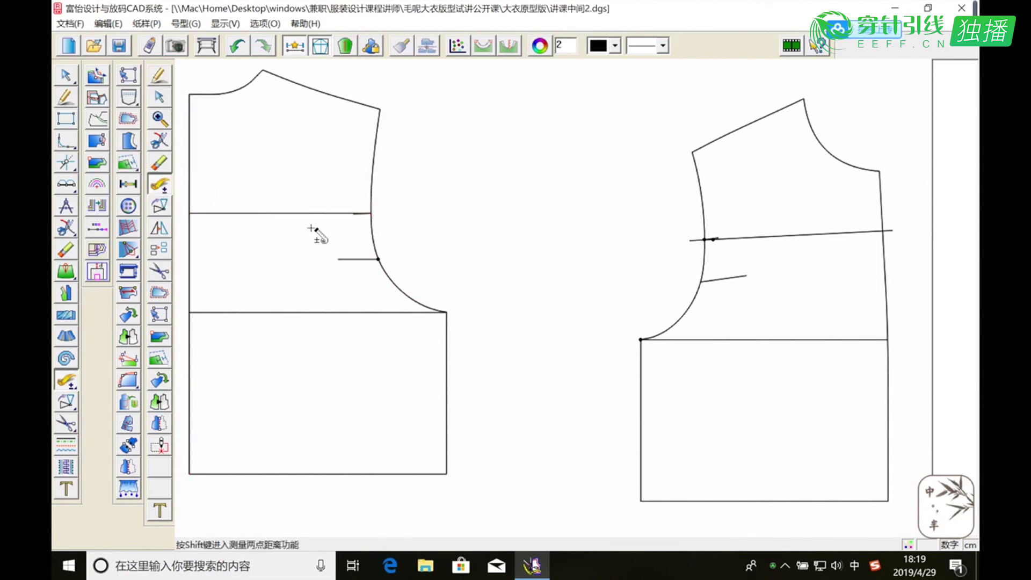
click(299, 214)
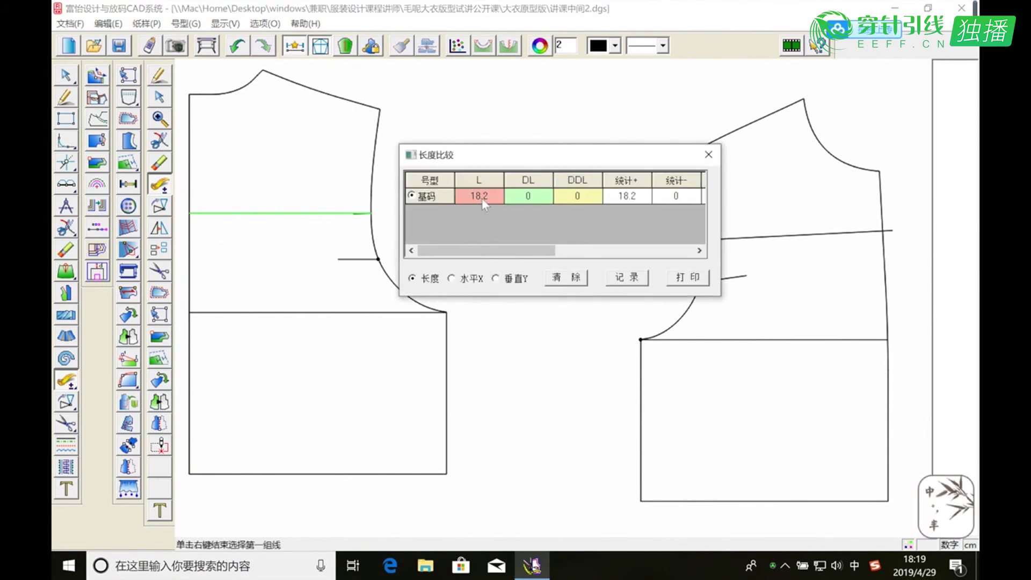
click(384, 211)
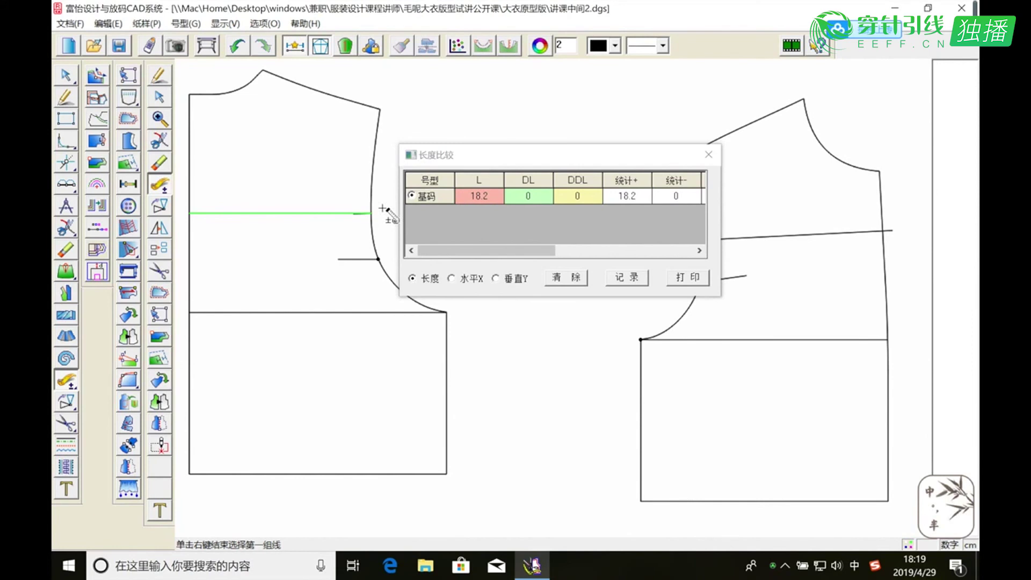
click(472, 204)
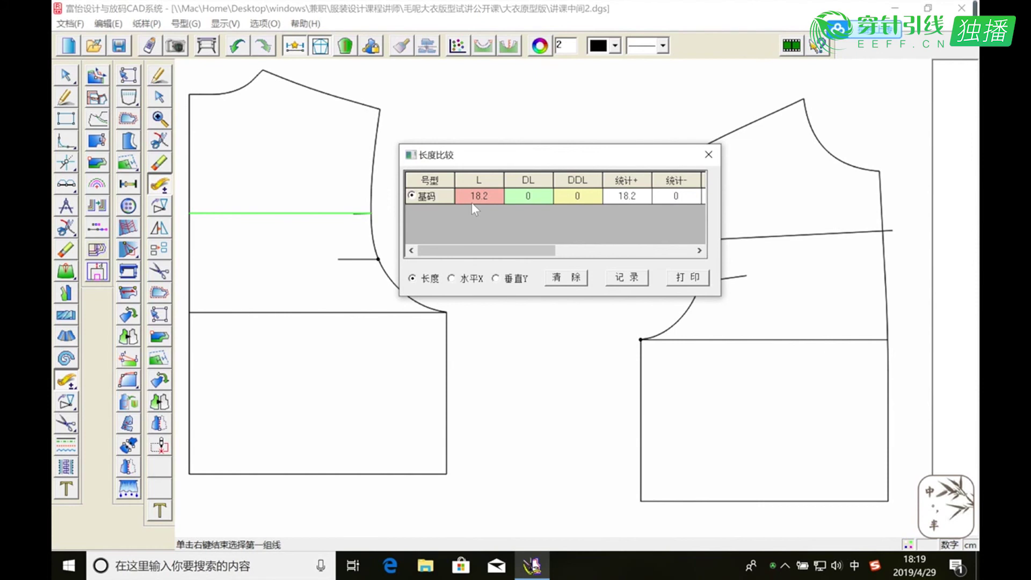
click(380, 211)
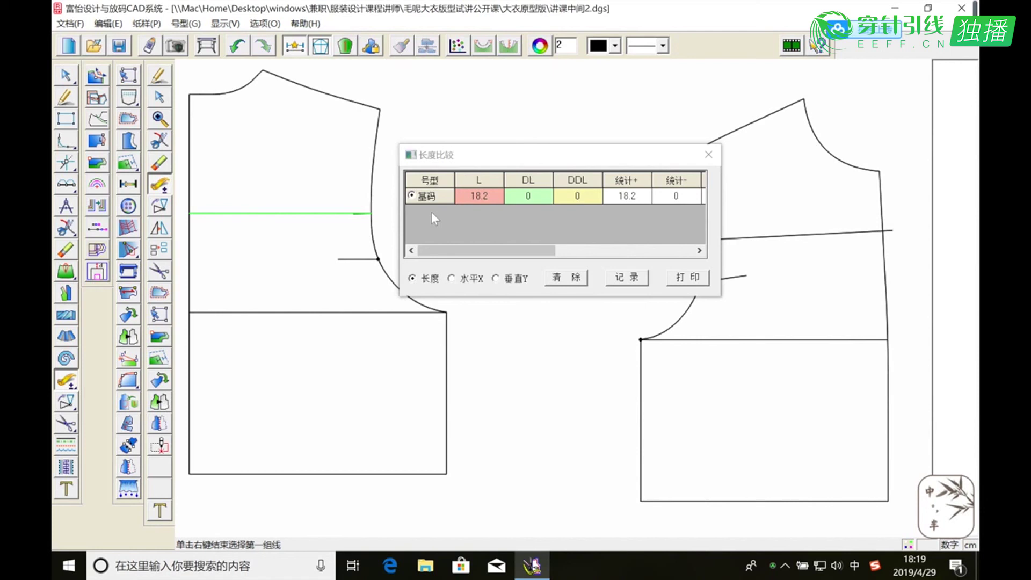
click(493, 197)
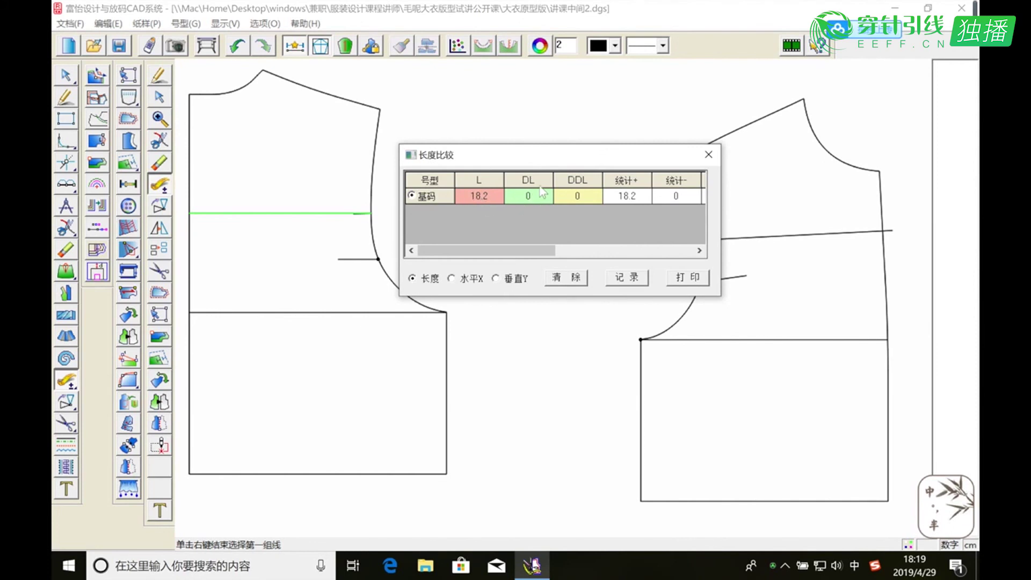
click(708, 159)
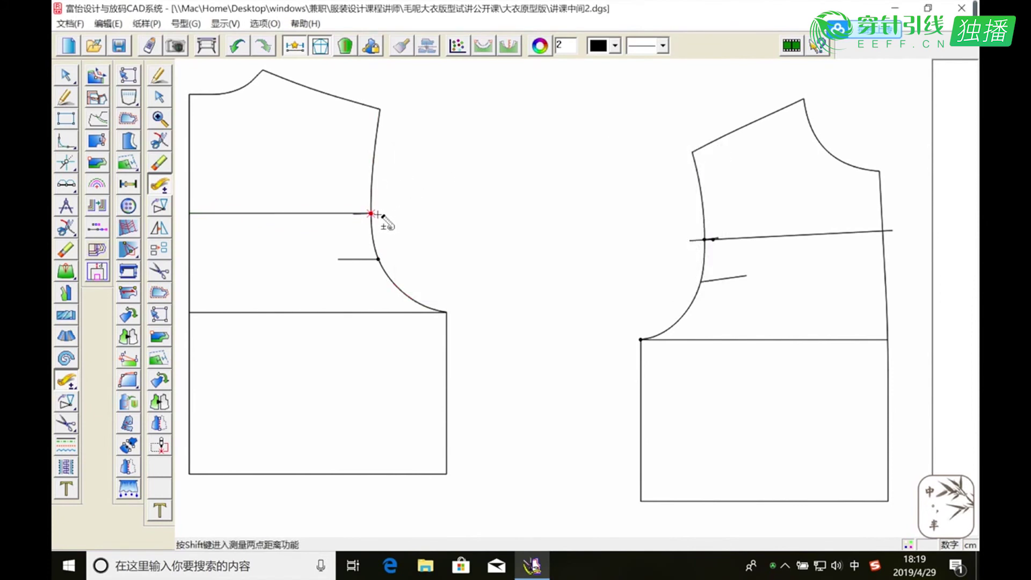
Place a point on the horizontal back-width line just inside the back armhole curve.
click(353, 214)
click(189, 174)
click(159, 119)
drag(263, 183, 417, 244)
drag(652, 258, 736, 306)
click(67, 183)
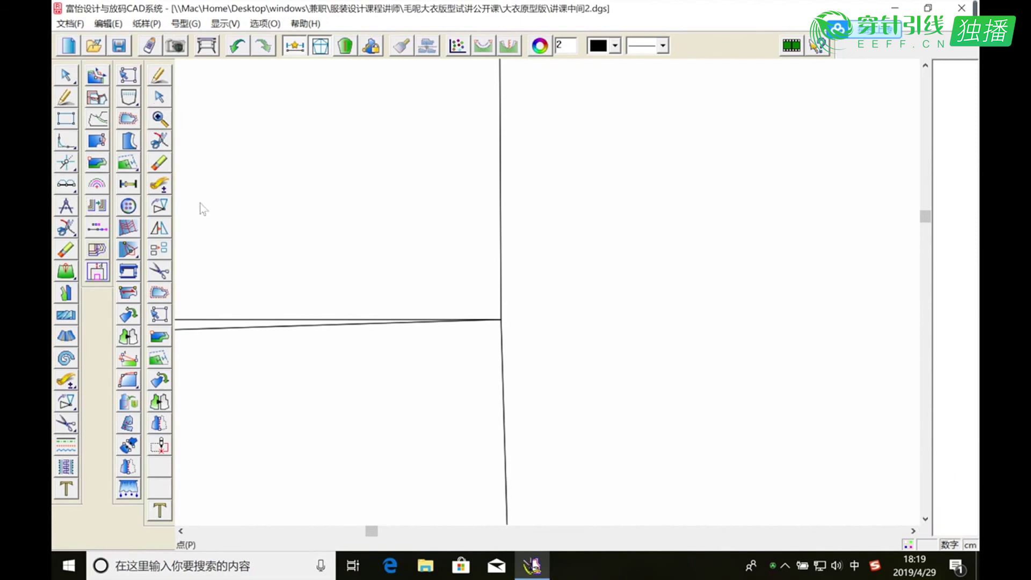
click(465, 318)
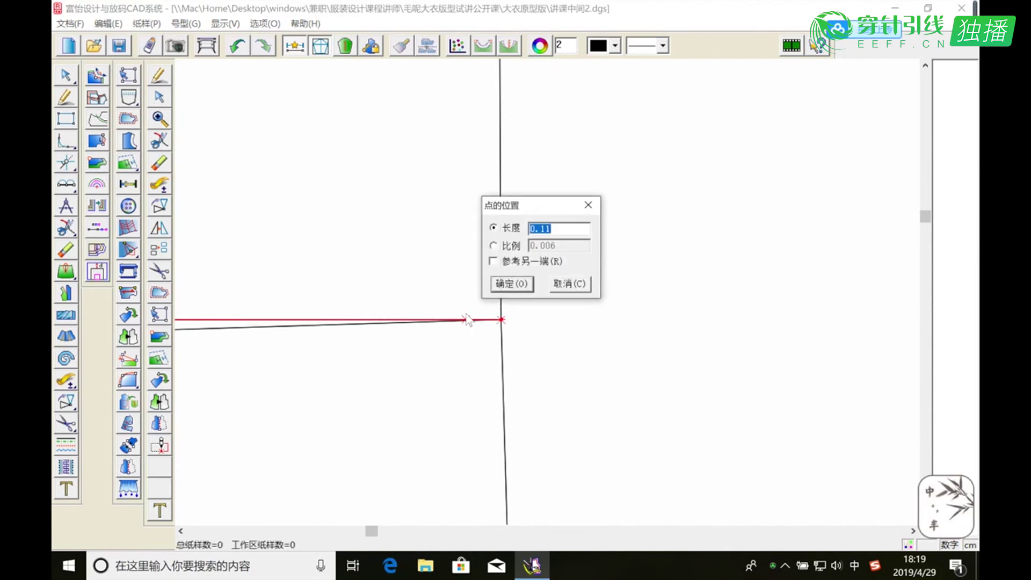
text(0.)
click(512, 284)
click(159, 118)
right_click(317, 177)
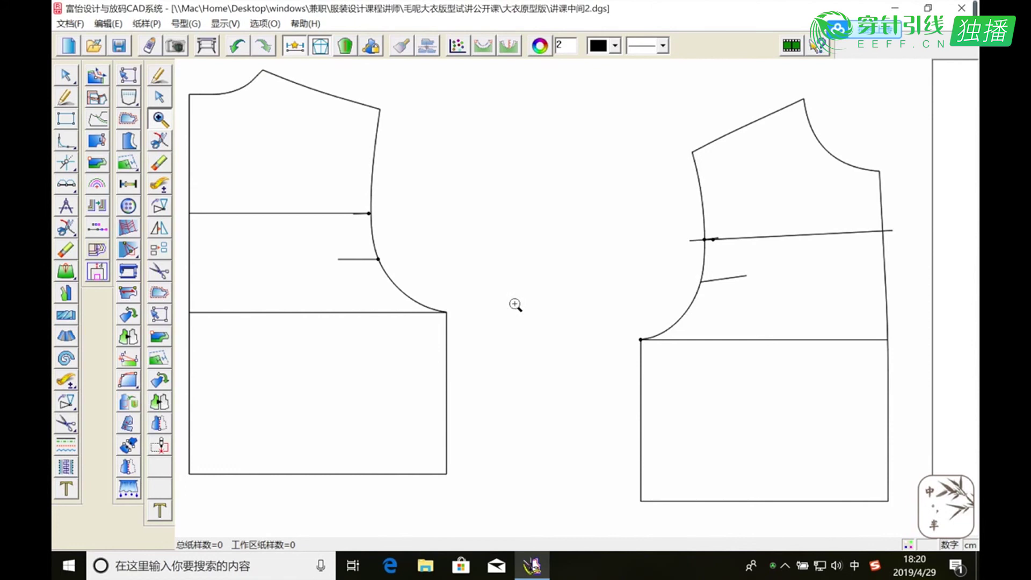
Measure the lengths of the front and back side seams below the bust line to compare them.
click(160, 185)
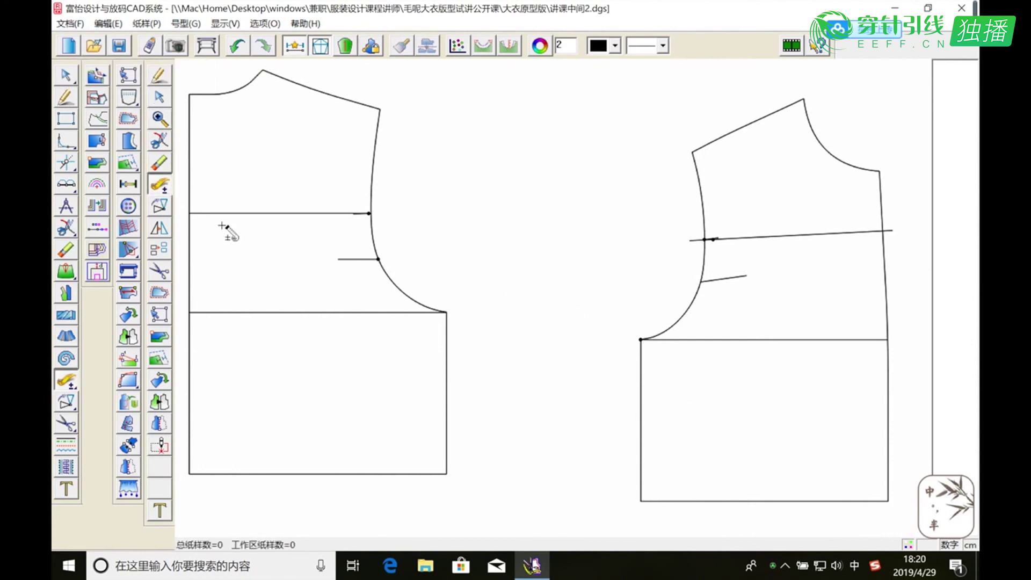
click(642, 413)
click(643, 414)
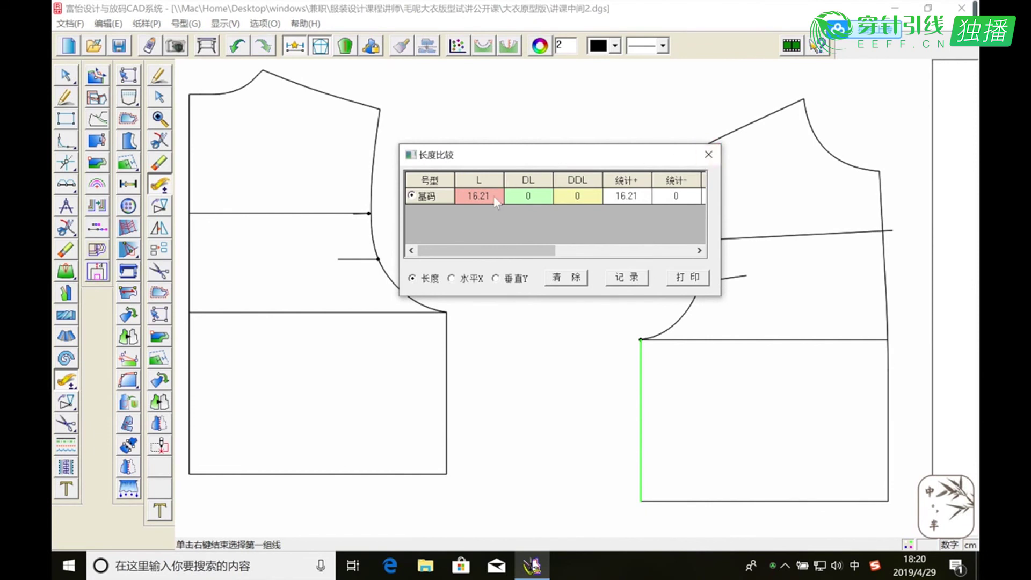
click(715, 160)
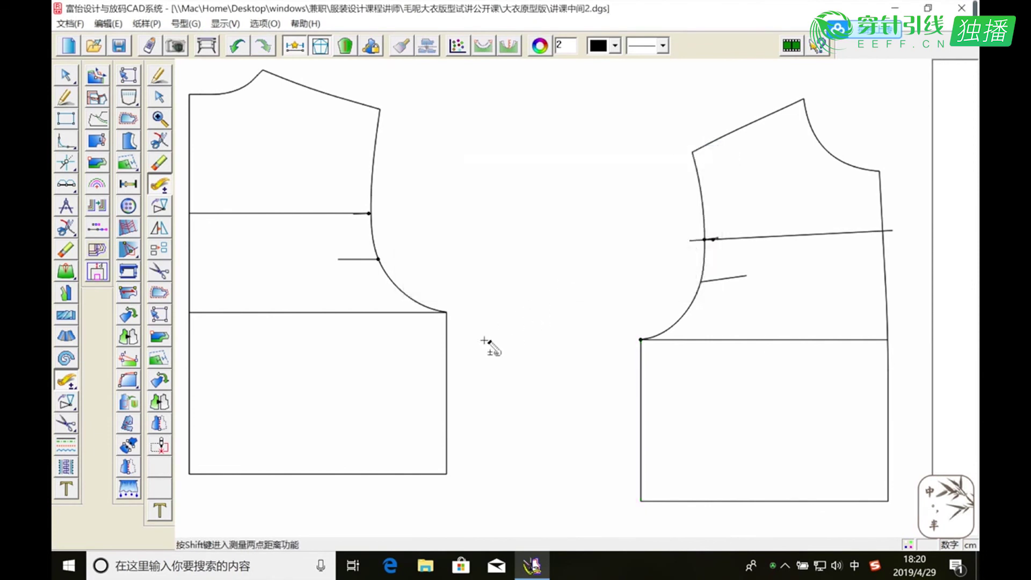
click(450, 357)
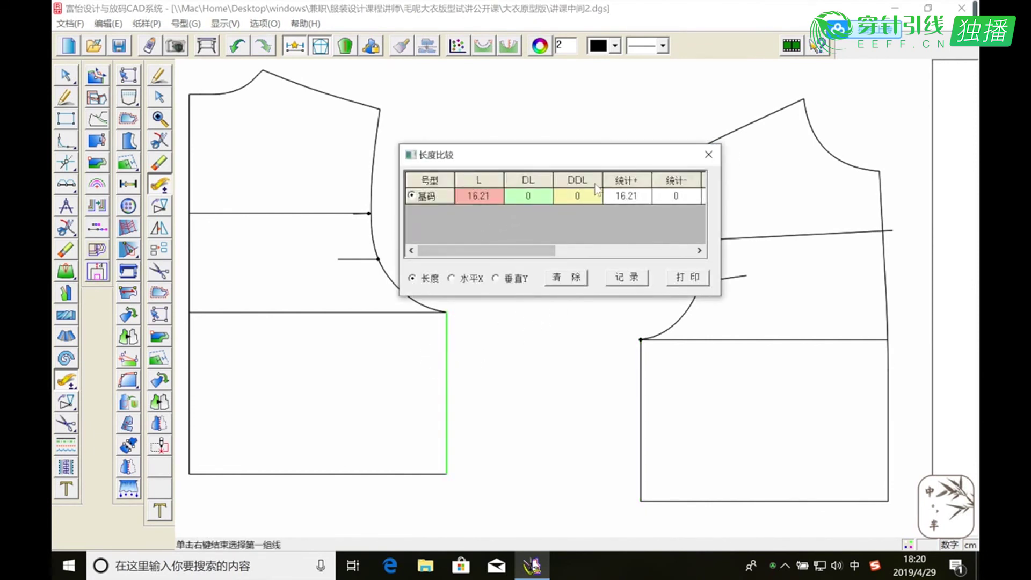
click(709, 154)
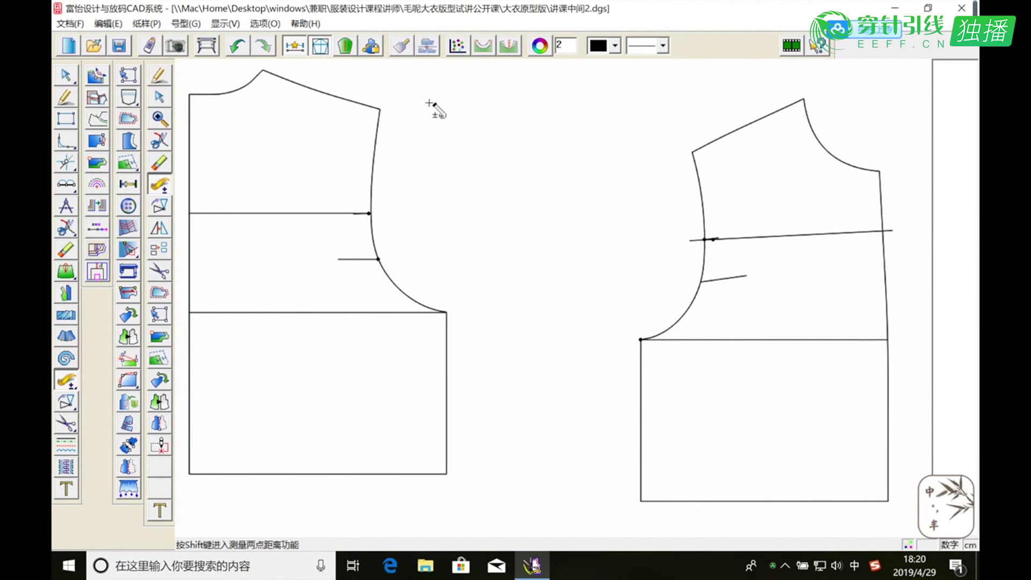
Measure the straight distance from the center back neck point to the back shoulder tip.
click(62, 103)
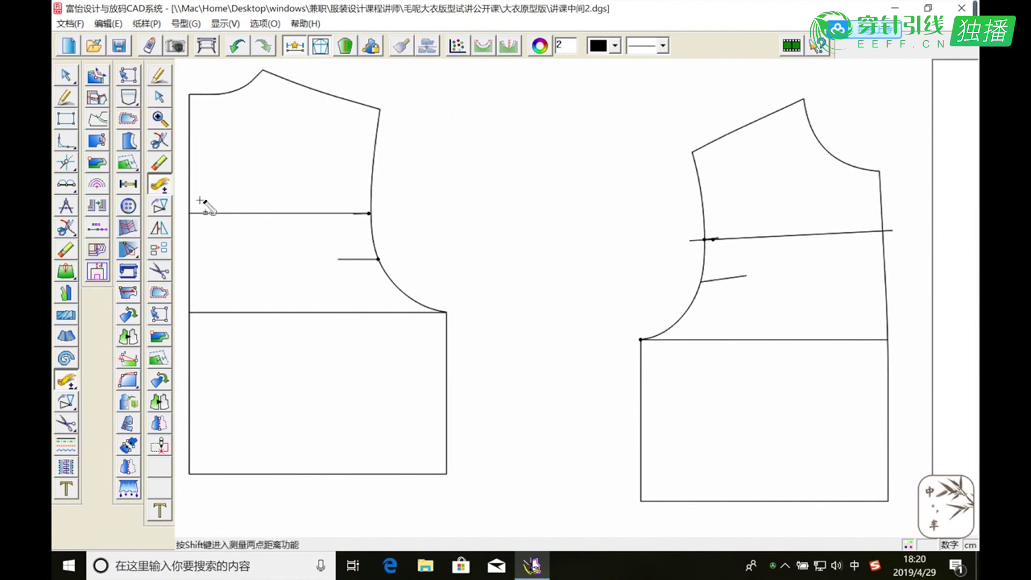
shift+click(190, 95)
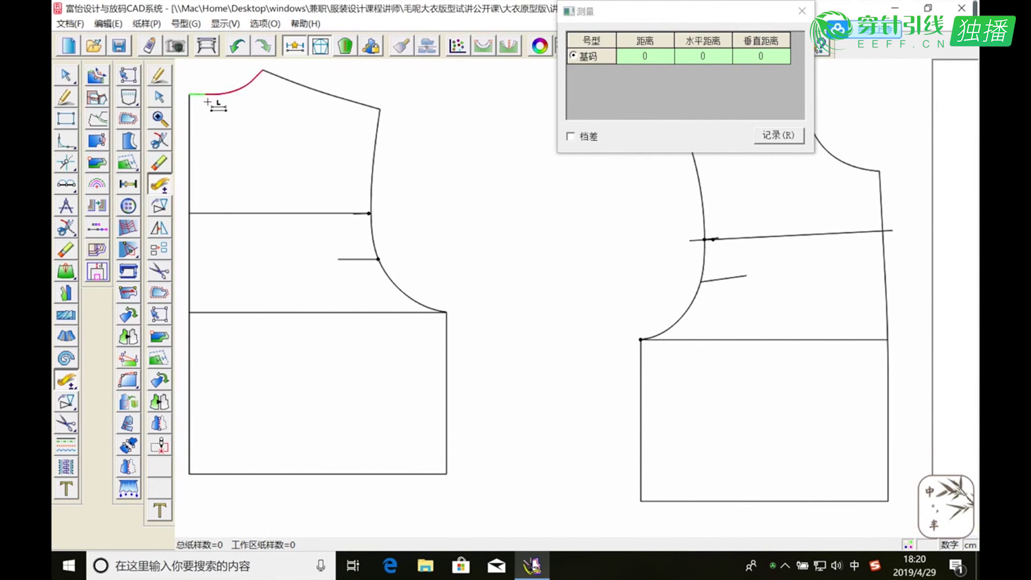
click(379, 110)
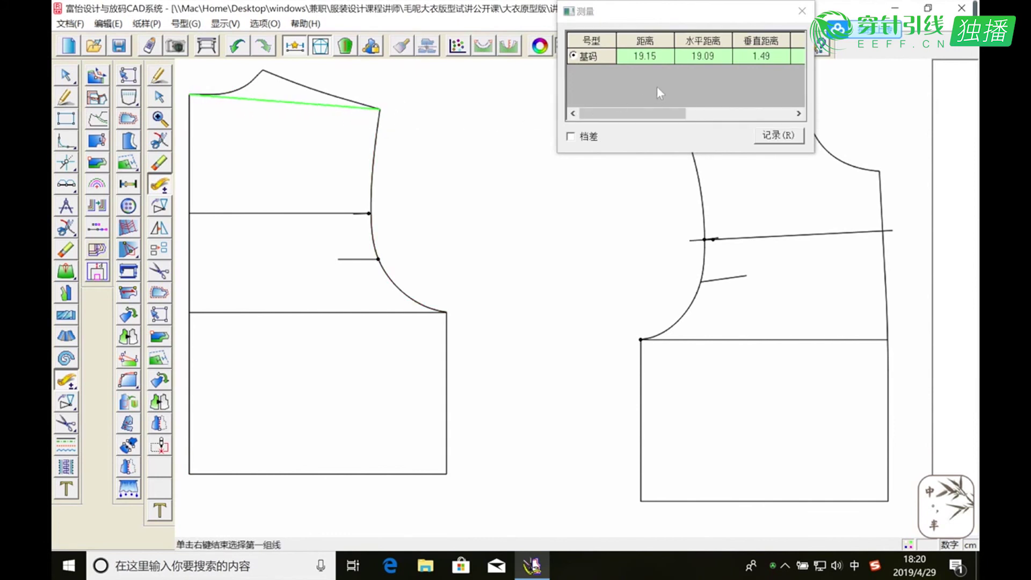
click(659, 62)
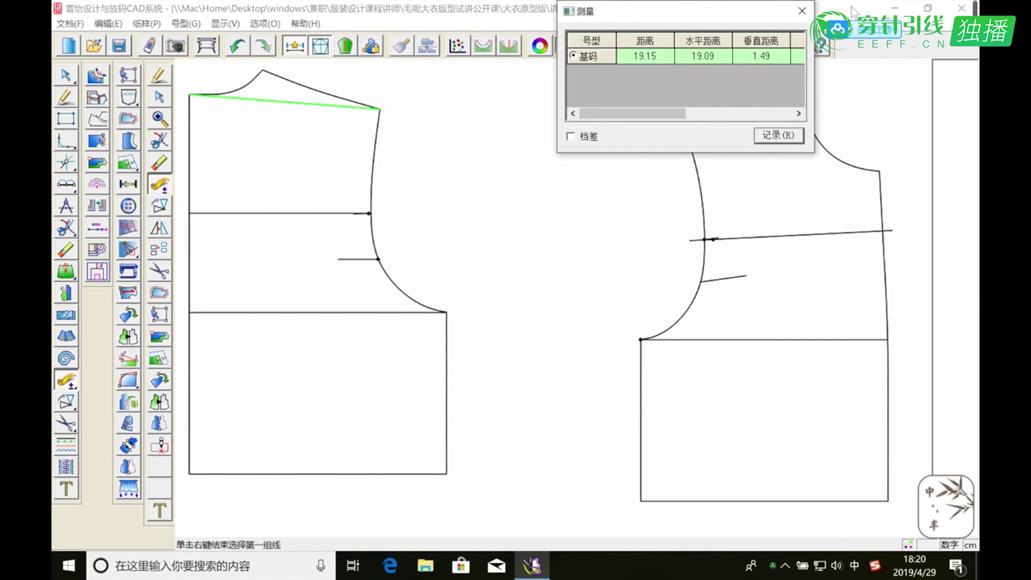
click(807, 12)
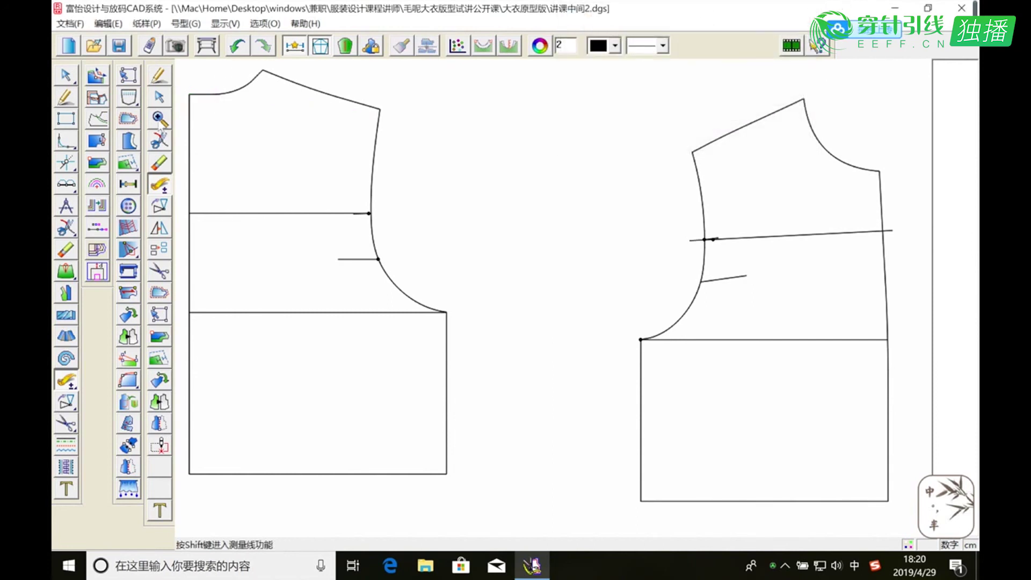
Draw a curve from the back neck-shoulder point along the existing shoulder line, extending past the shoulder tip to about 14.8 cm.
click(383, 103)
click(159, 116)
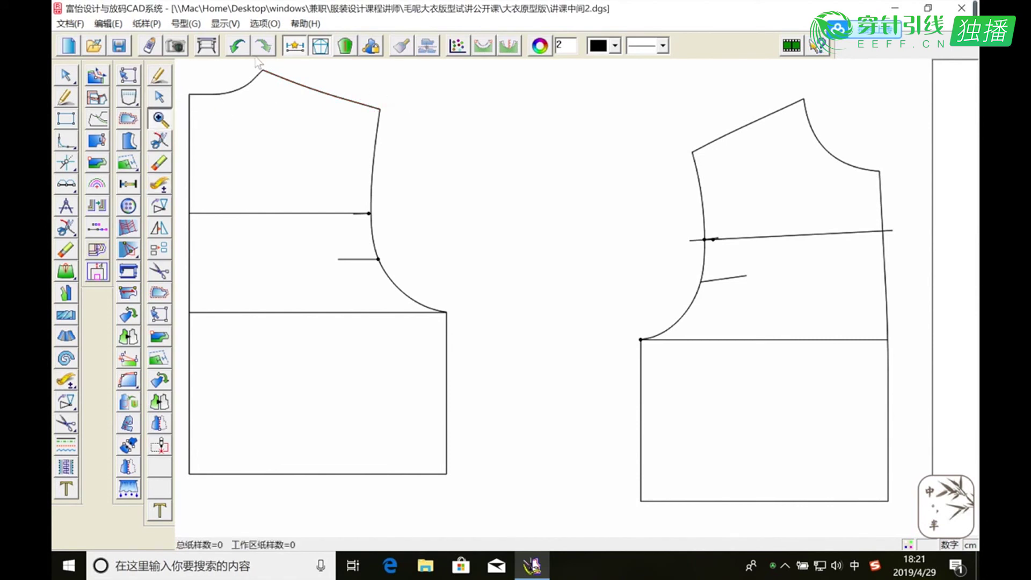
drag(251, 62, 408, 131)
click(65, 98)
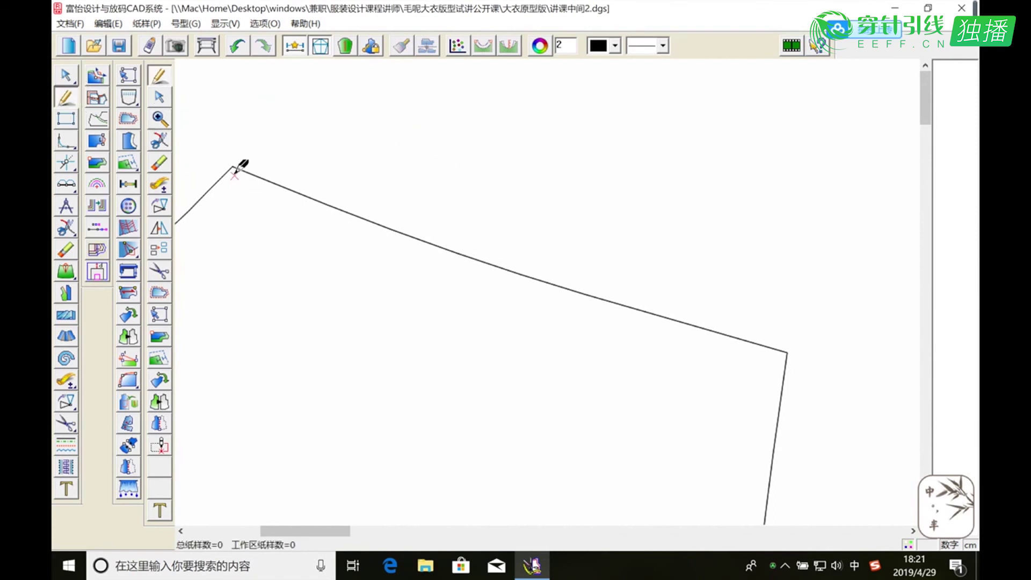
click(233, 167)
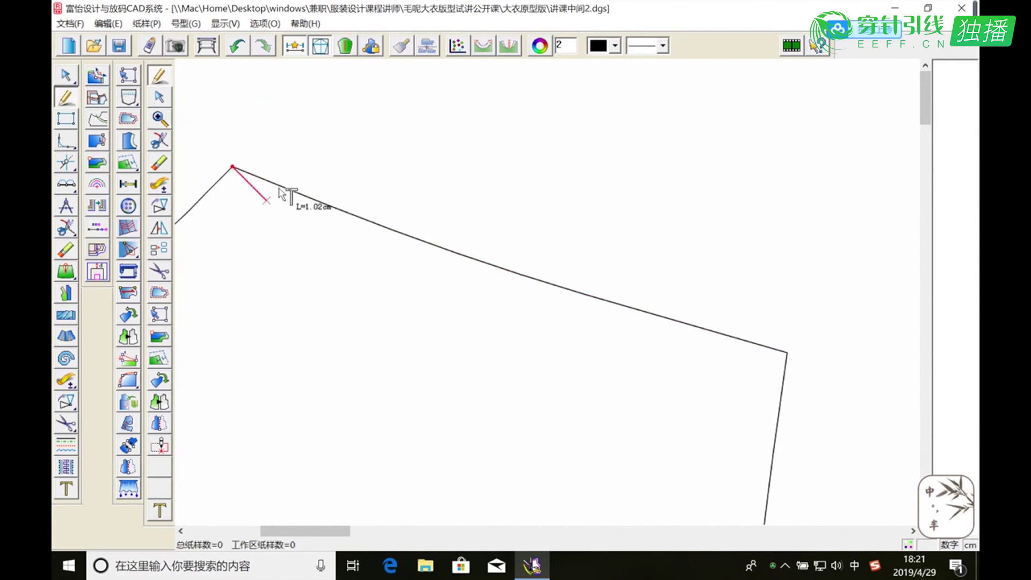
click(310, 203)
key(Return)
click(378, 224)
key(Return)
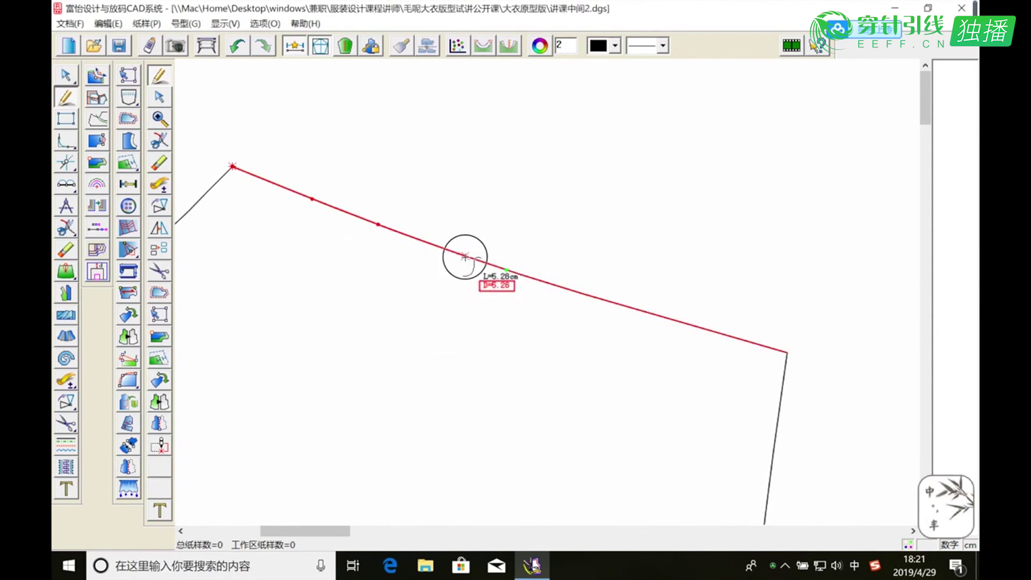
click(465, 257)
key(Return)
click(584, 294)
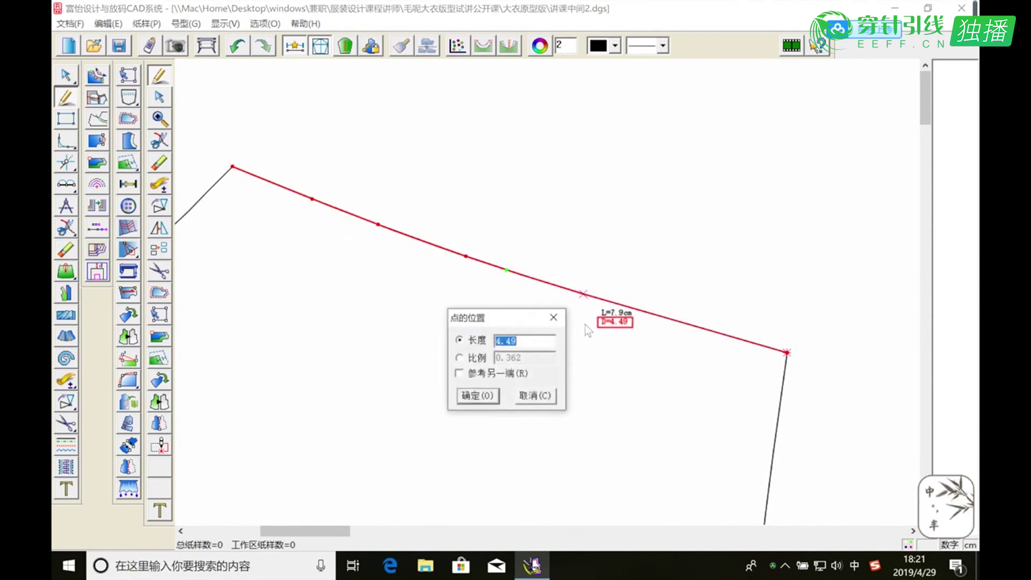
key(Return)
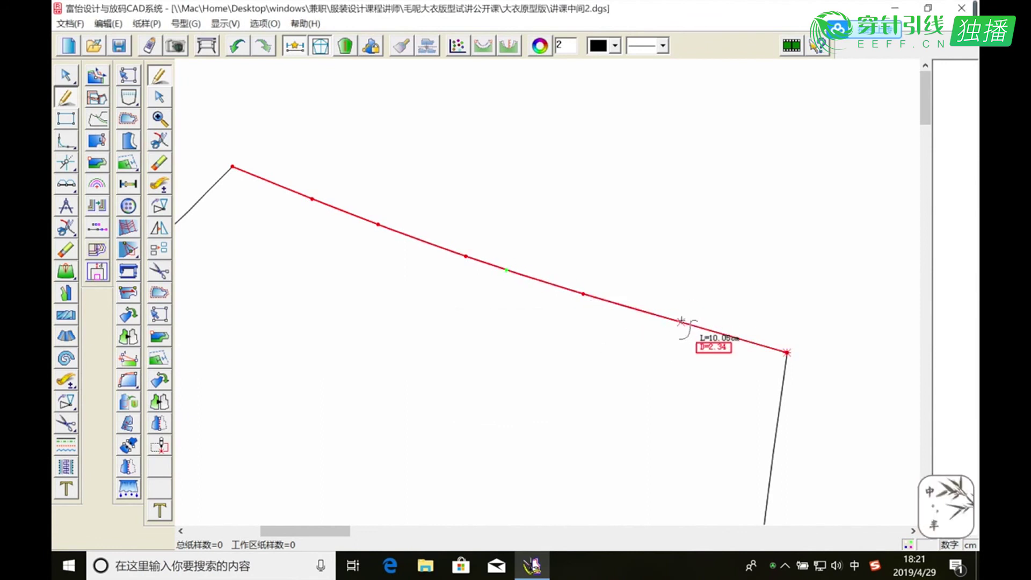
click(682, 321)
key(Return)
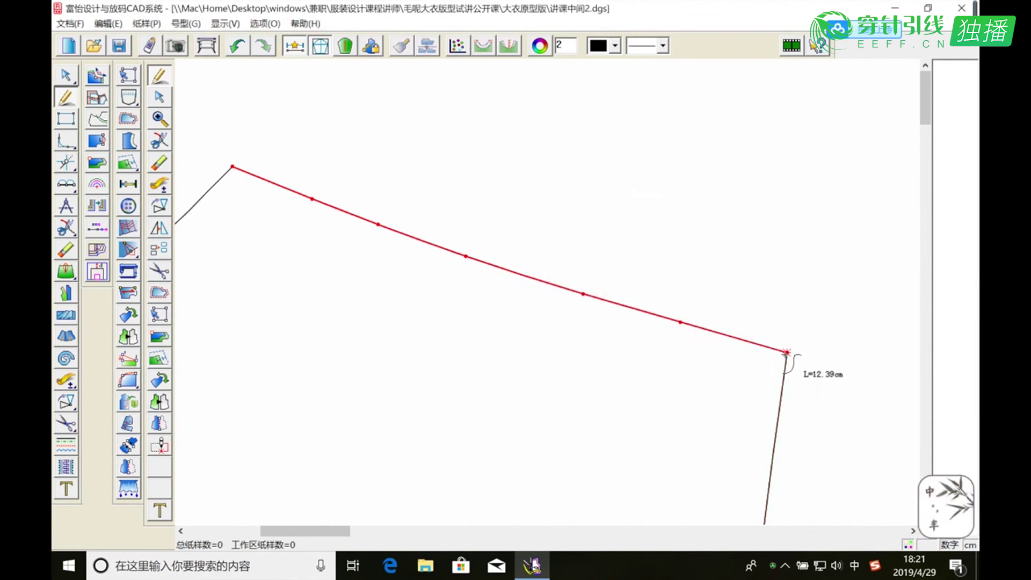
drag(349, 532, 413, 532)
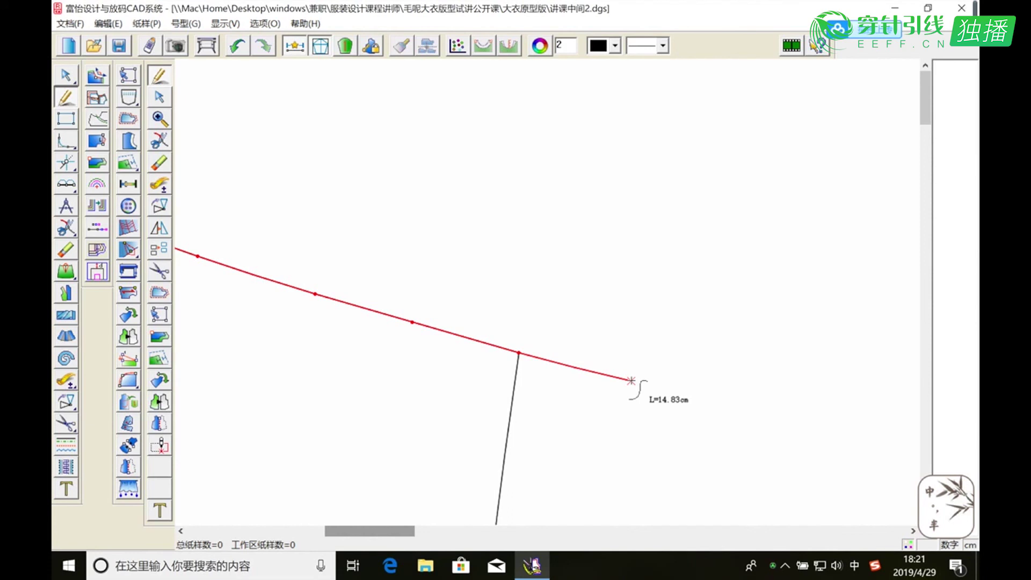
right_click(593, 403)
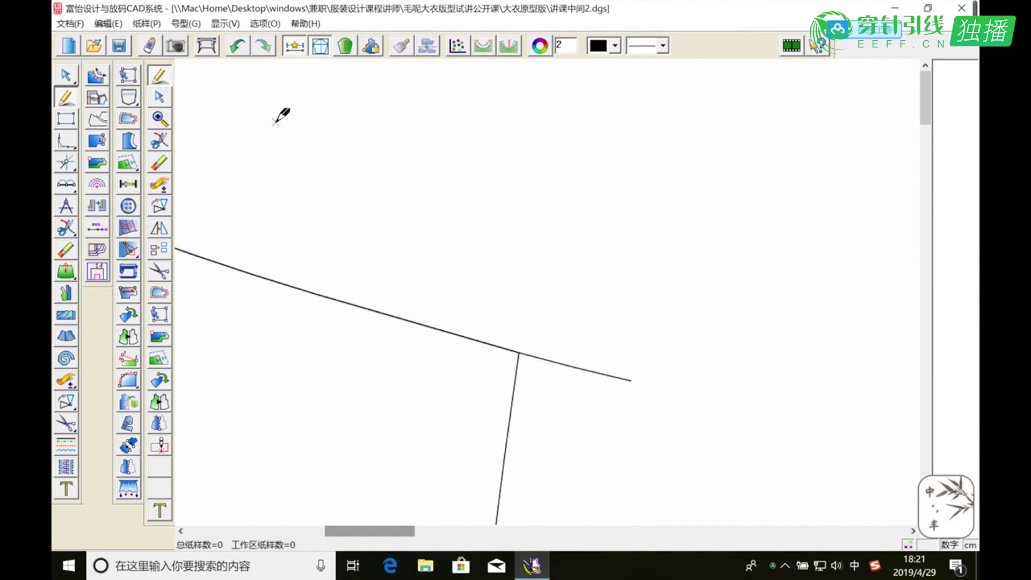
With the compass tool, draw a 19.5 cm line from the center back neck point to the extended shoulder curve.
click(160, 119)
right_click(421, 246)
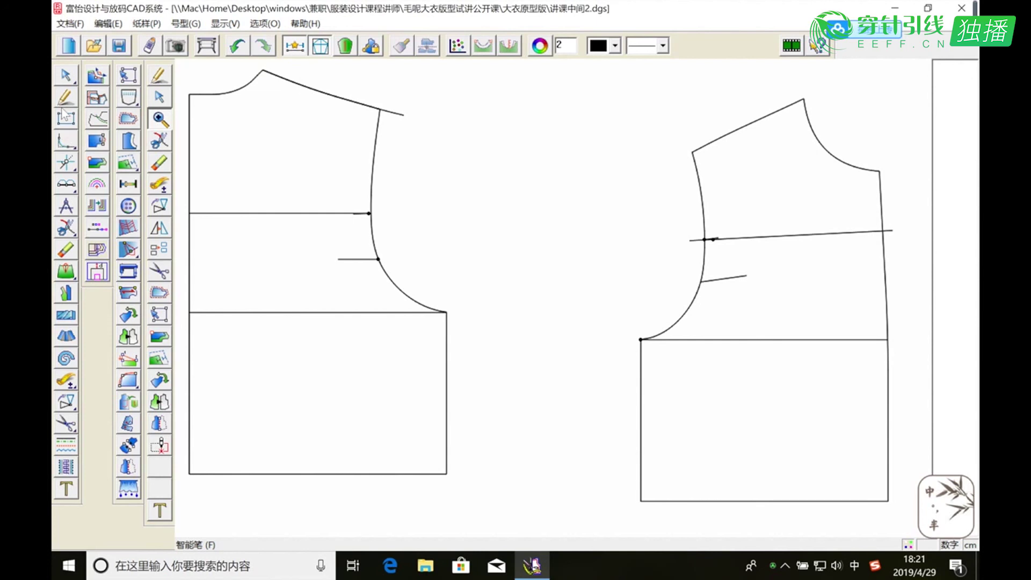
click(66, 205)
click(189, 95)
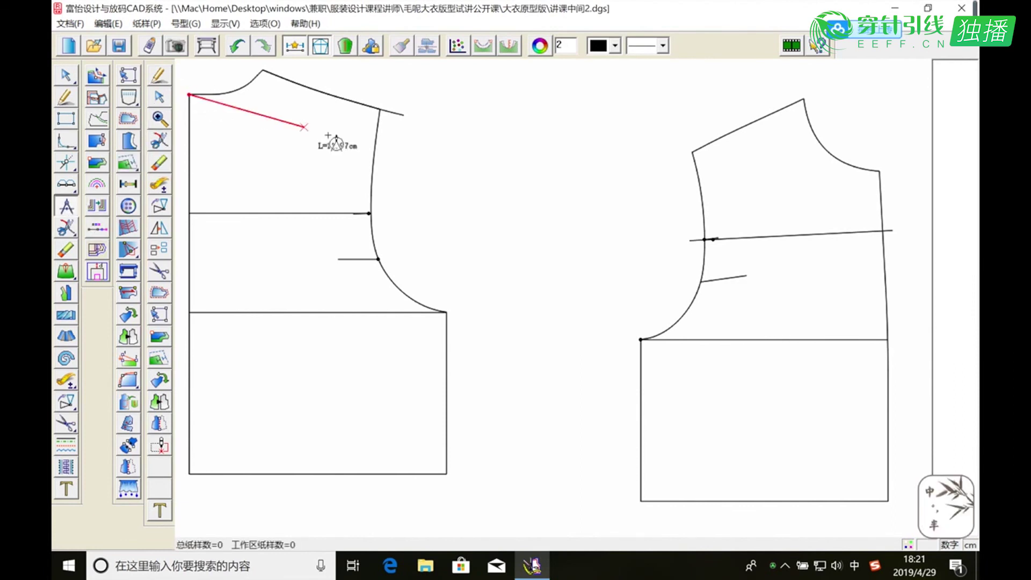
click(402, 115)
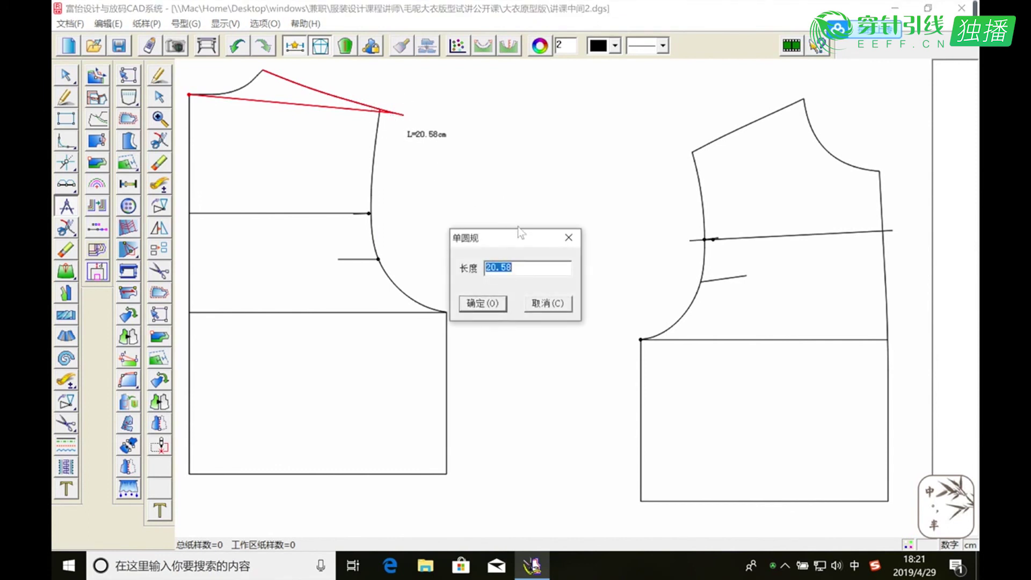
text(19.5)
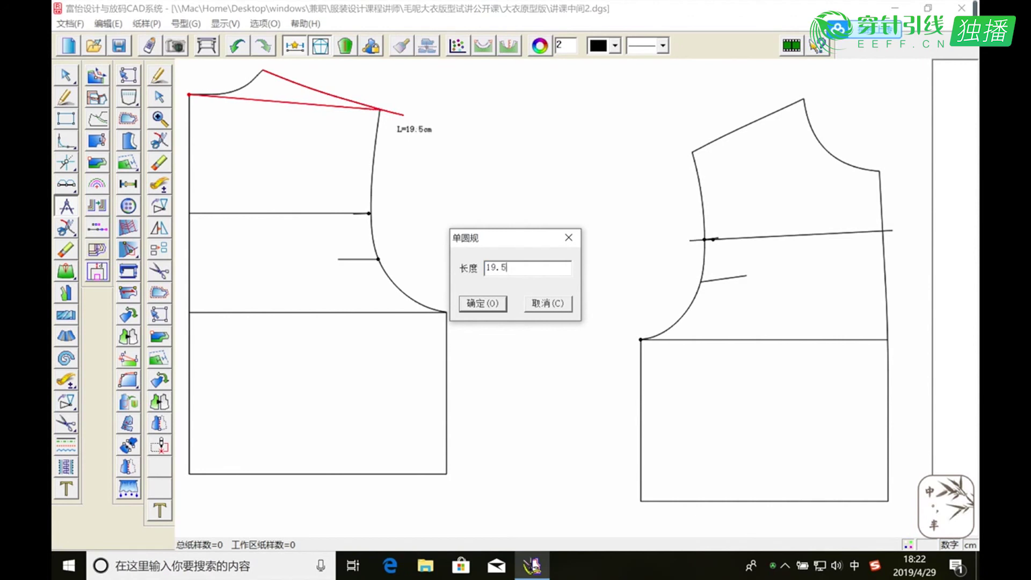
click(501, 311)
Split the extended shoulder curve at the end of the 19.5 cm line and delete the excess beyond it.
click(159, 118)
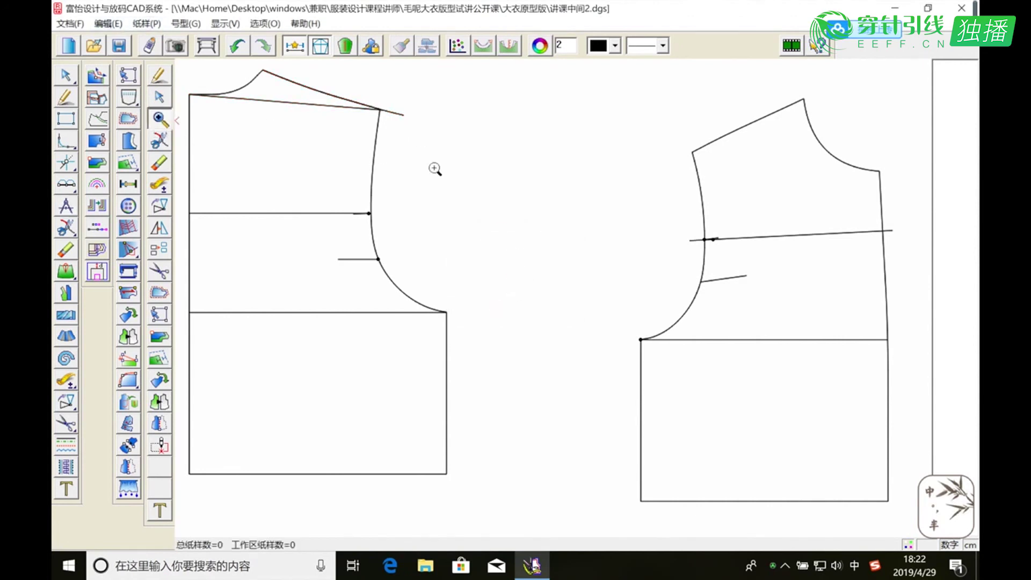
drag(366, 94, 428, 134)
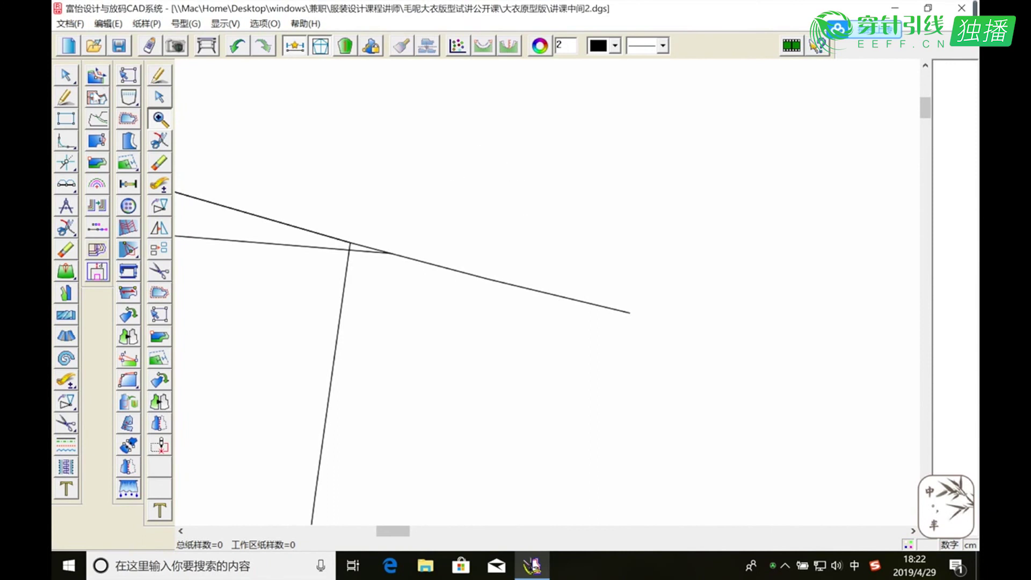
click(66, 227)
click(410, 263)
click(397, 257)
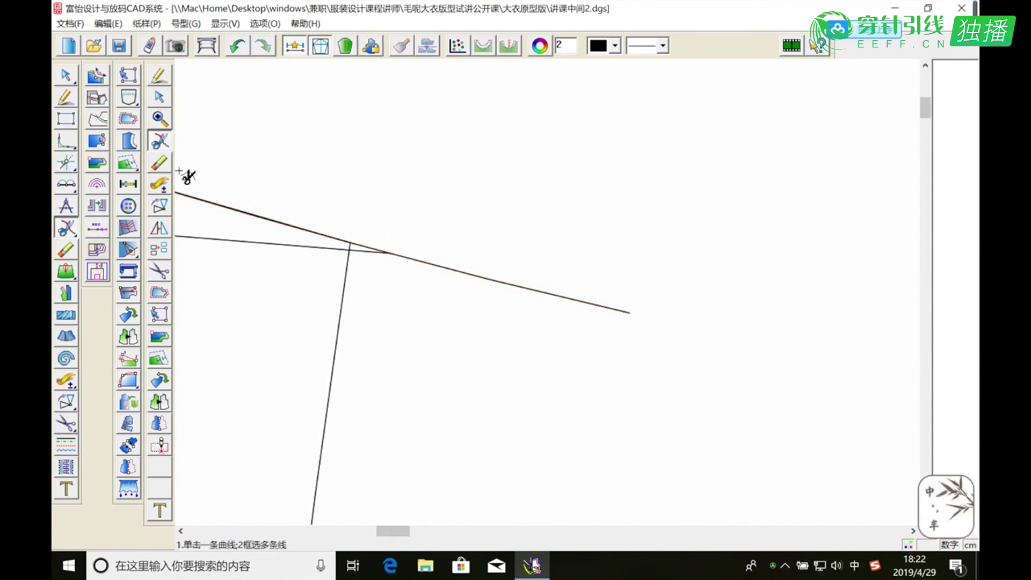
click(161, 164)
click(445, 267)
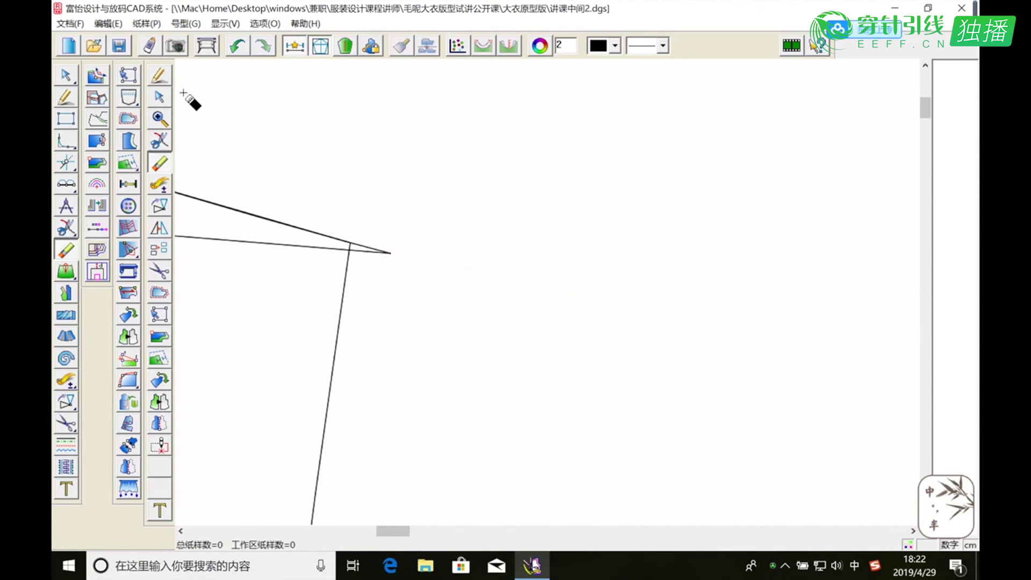
Delete the 19.5 cm guide line and the old back shoulder line that overlaps the new one.
click(158, 117)
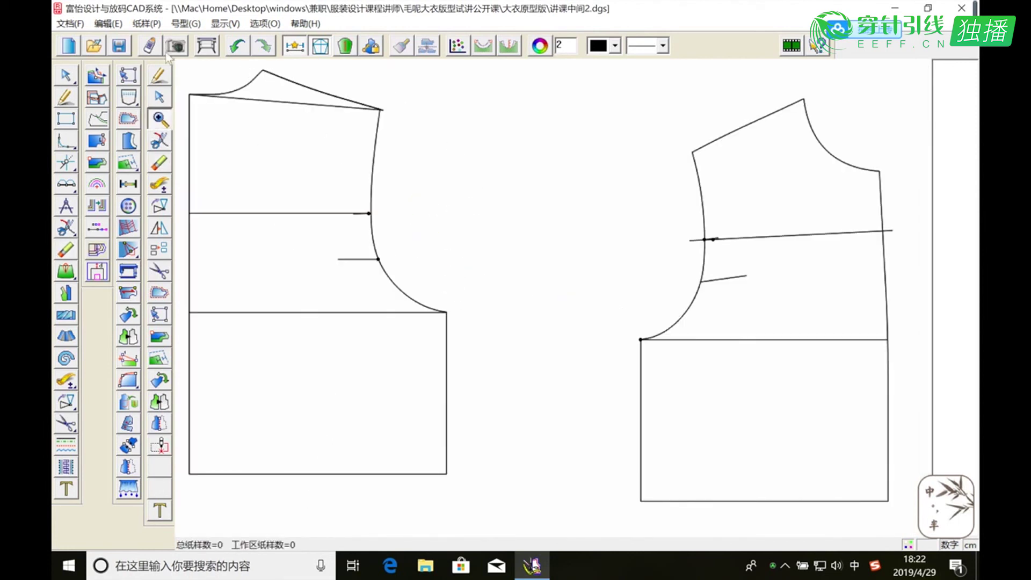
click(159, 163)
click(185, 100)
click(158, 117)
drag(258, 69, 383, 119)
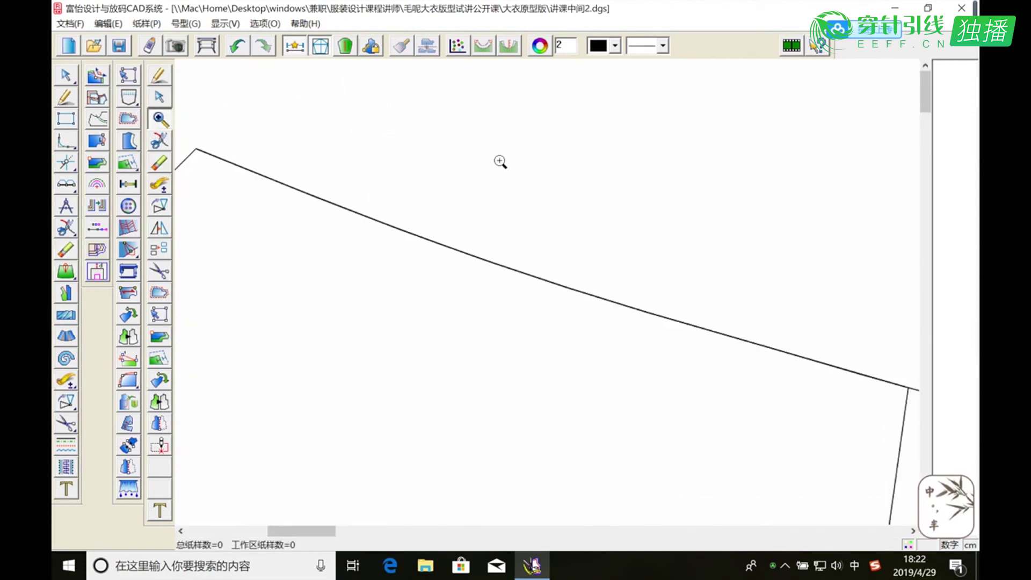
click(161, 164)
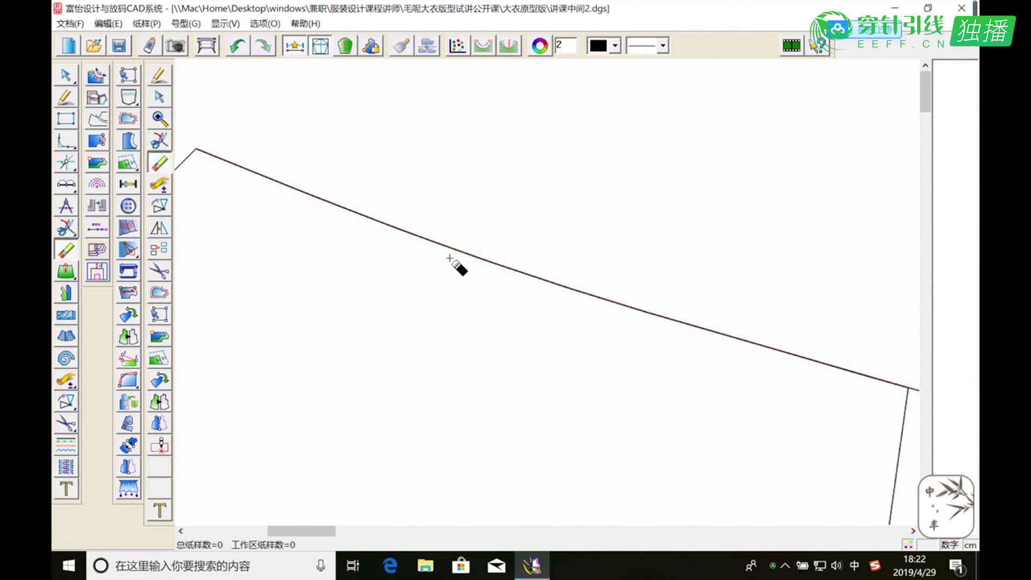
click(158, 117)
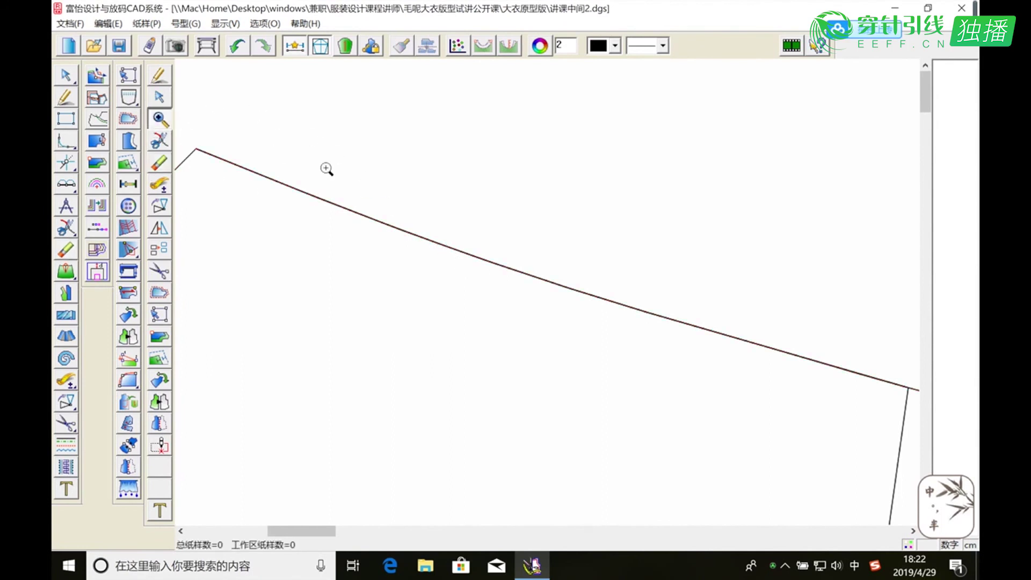
right_click(337, 173)
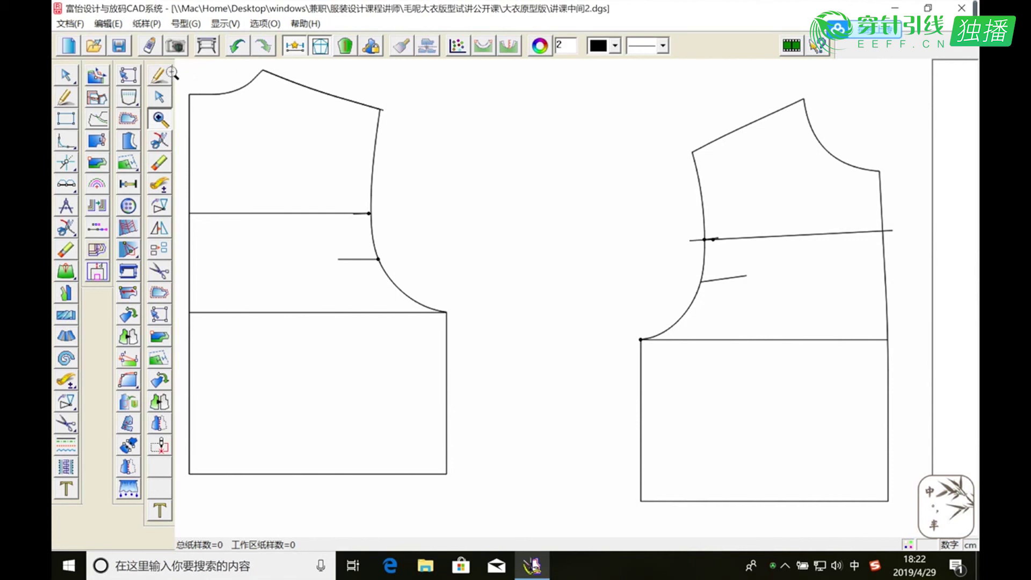
Measure the length of the new back shoulder line with the length comparison tool.
click(160, 185)
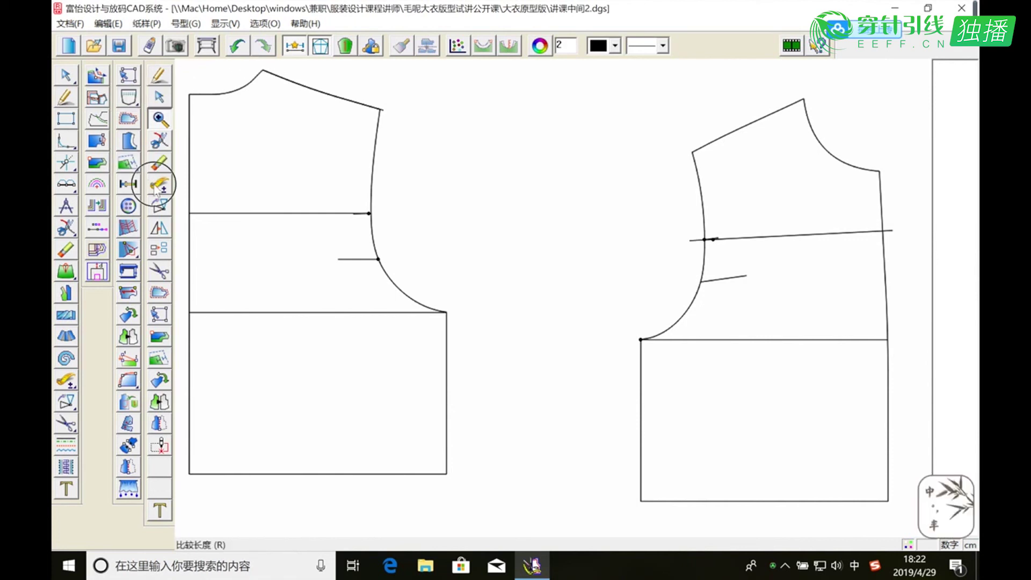
click(329, 91)
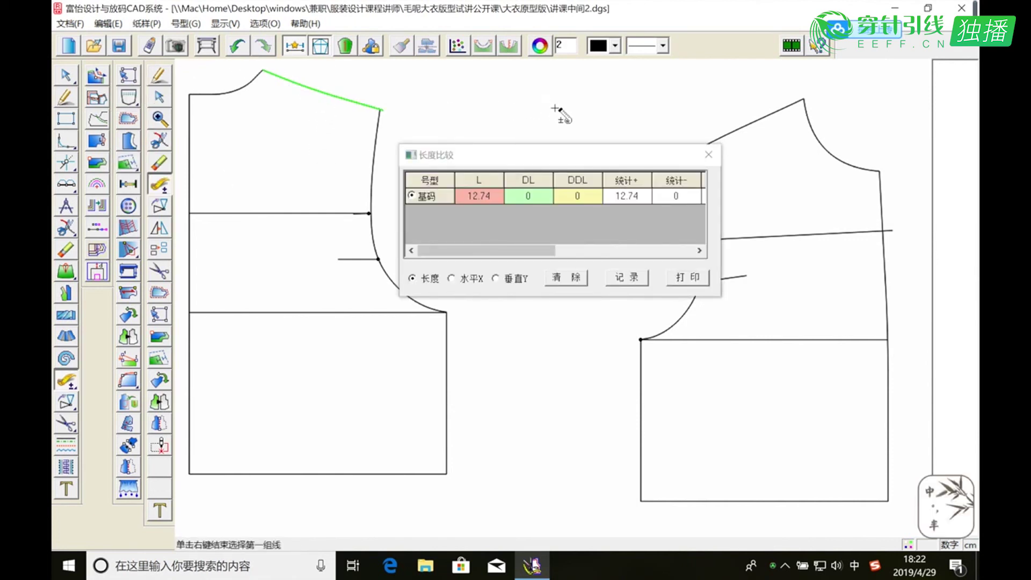
click(710, 157)
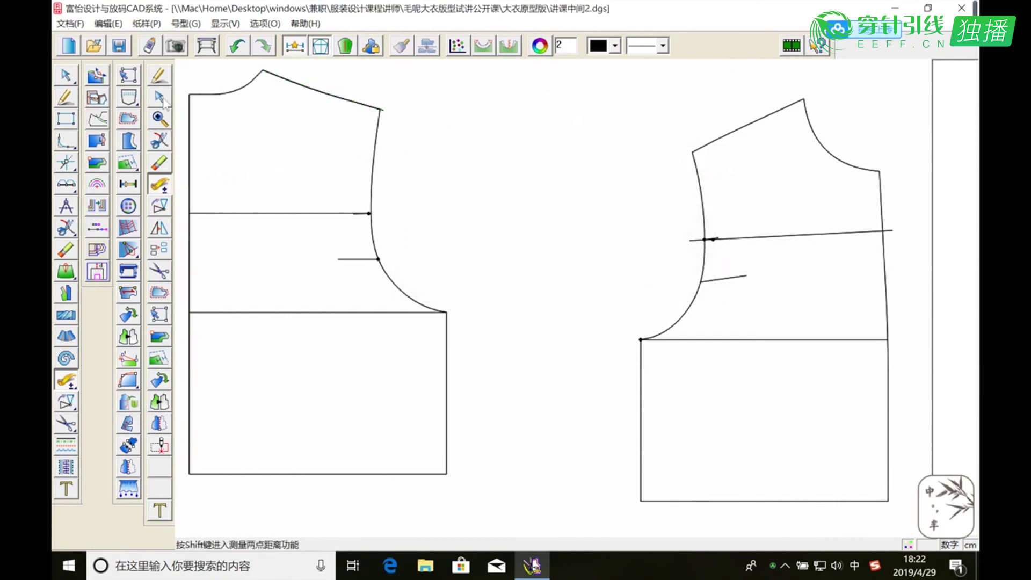
Draw a curve from the front neck-shoulder point along the existing shoulder line, extending past the shoulder tip to about 14.8 cm.
click(159, 120)
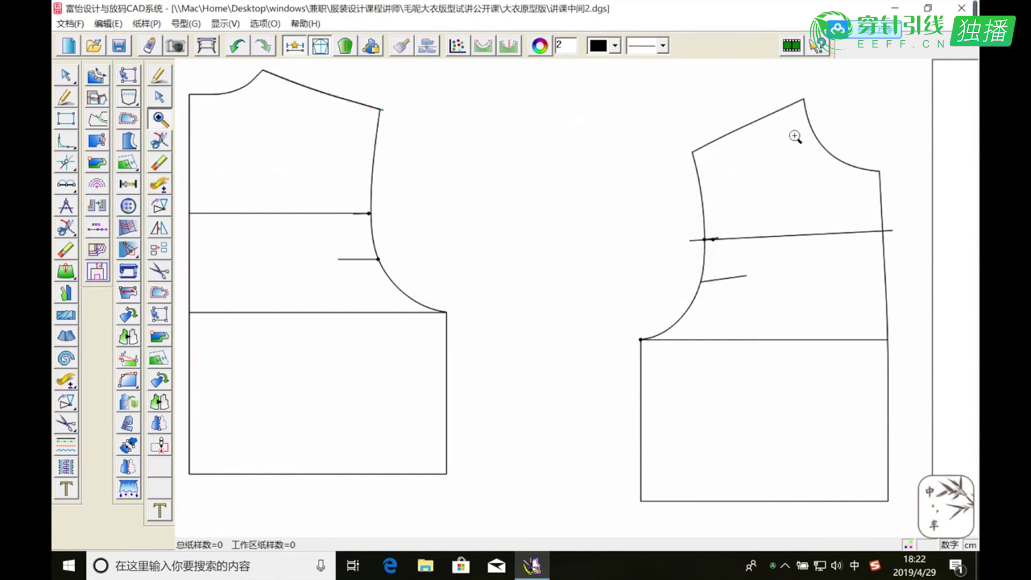
drag(600, 89, 882, 183)
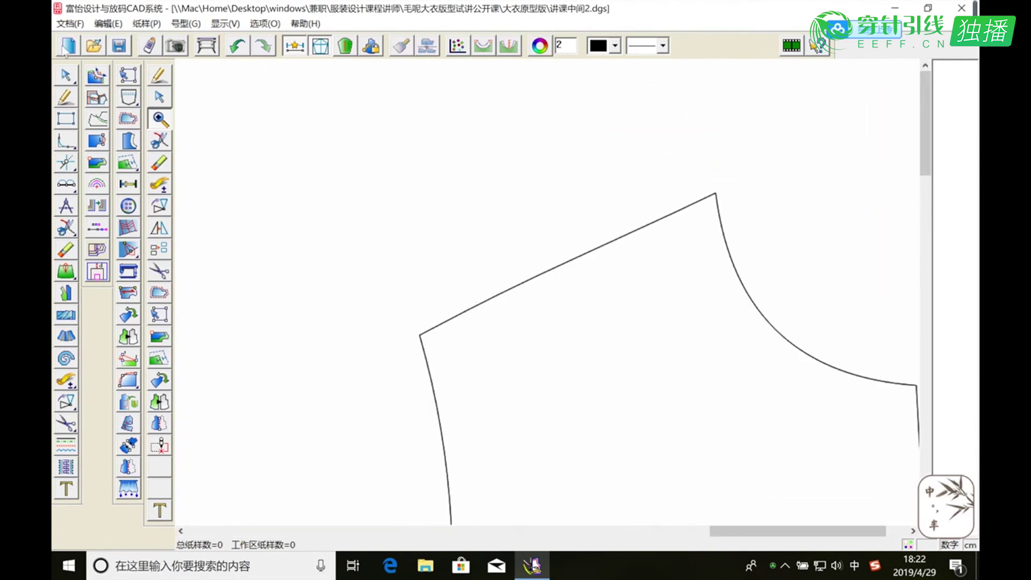
click(64, 99)
click(718, 193)
click(675, 212)
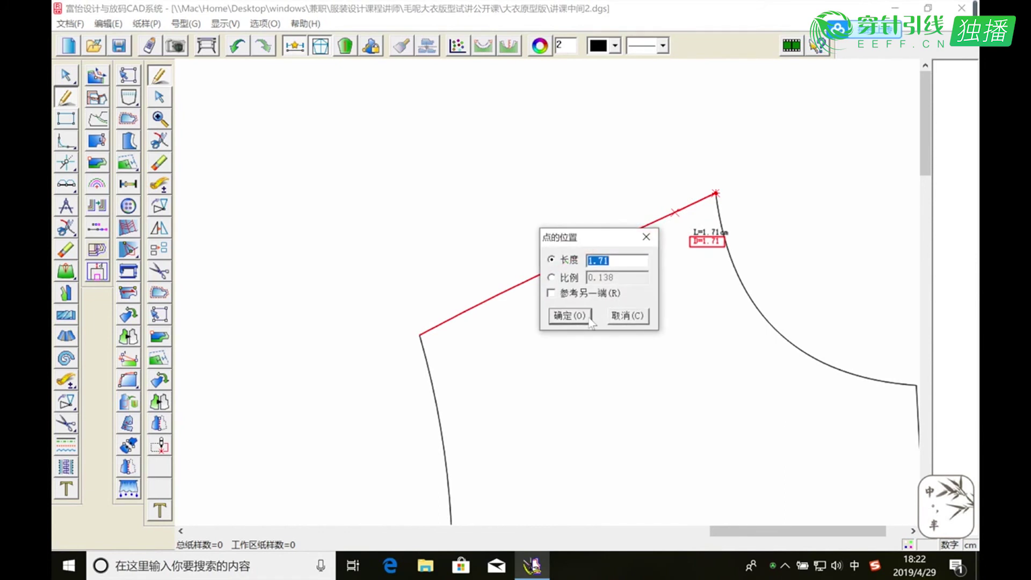
key(Return)
click(611, 243)
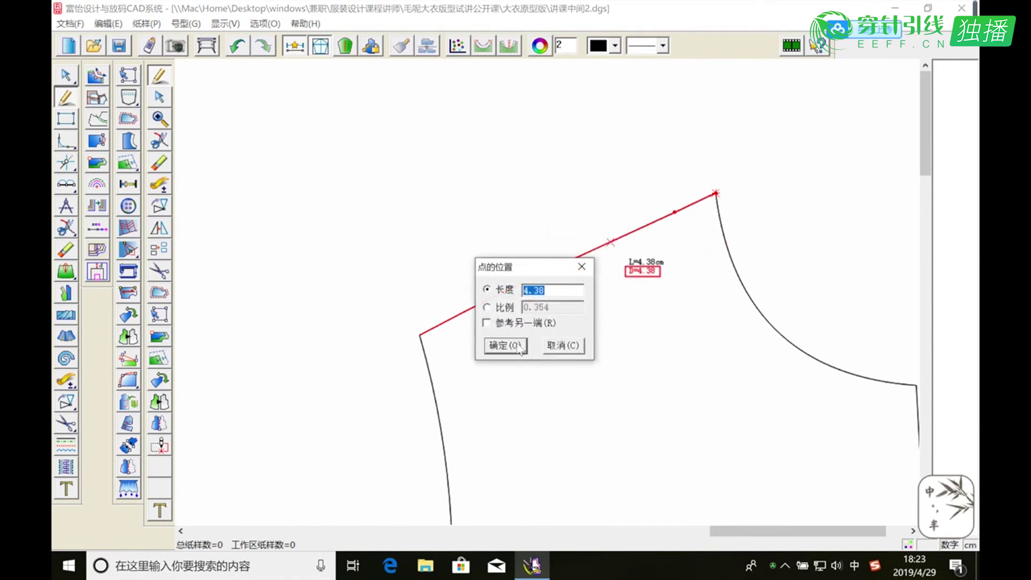
key(Return)
click(559, 269)
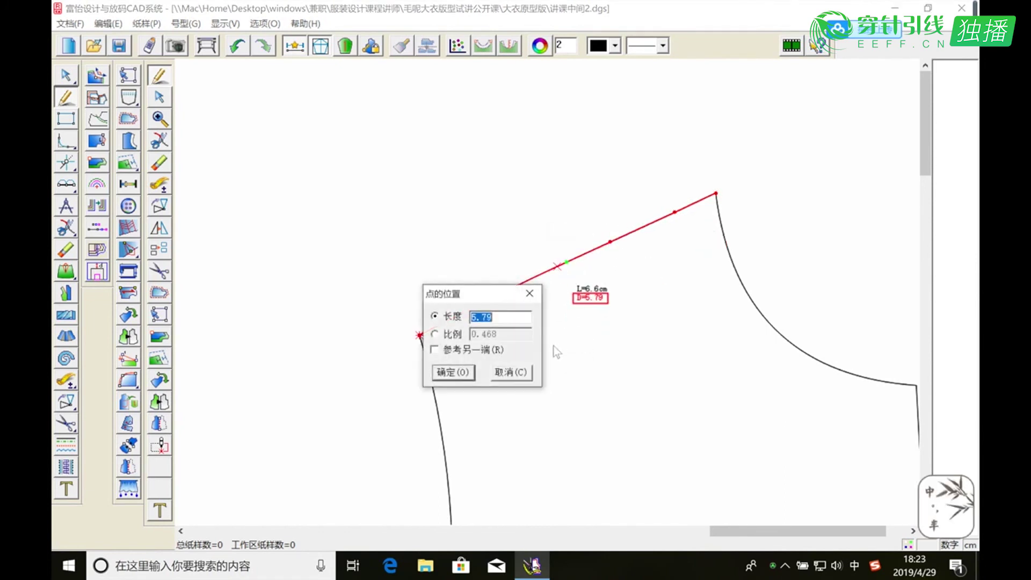
click(452, 369)
click(490, 302)
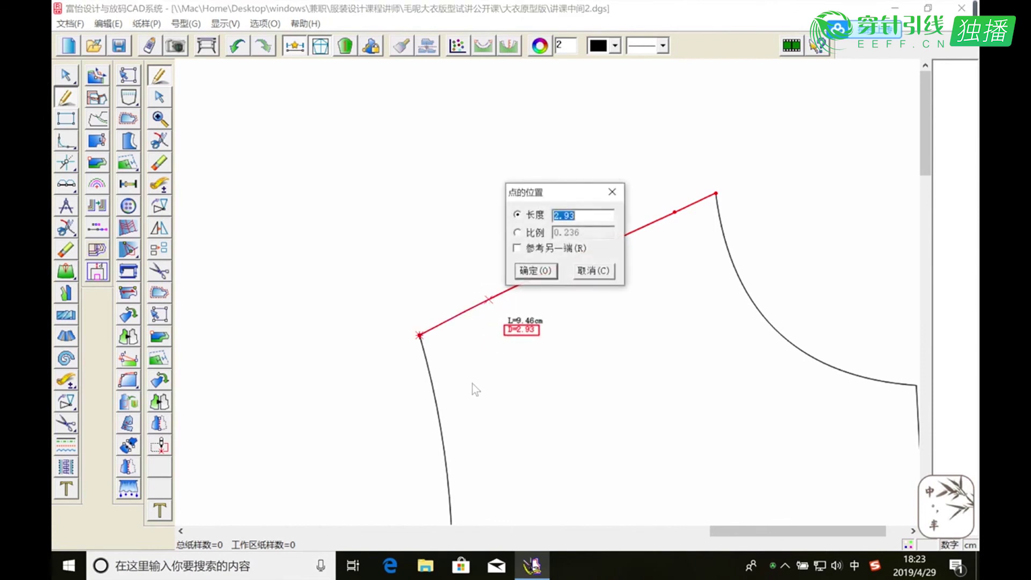
click(524, 270)
click(452, 320)
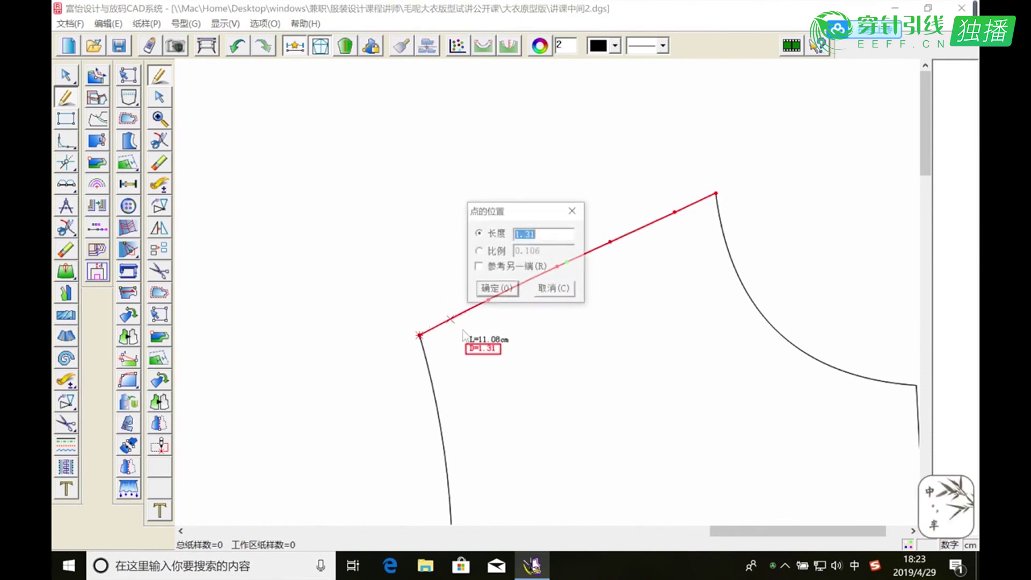
click(493, 292)
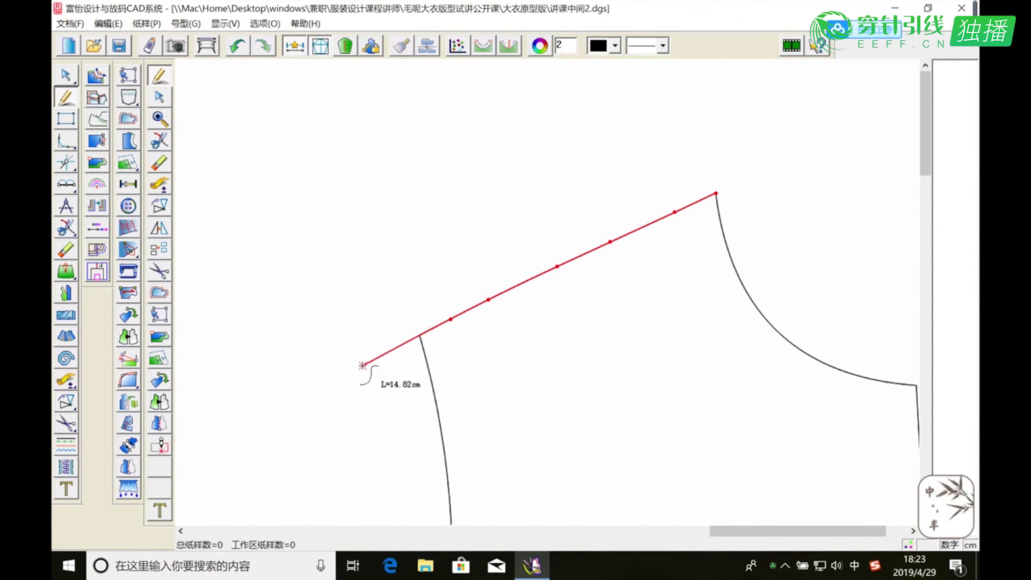
right_click(363, 365)
Try to erase the old front shoulder line beneath the extended curve, and undo the deletion.
click(159, 75)
click(627, 236)
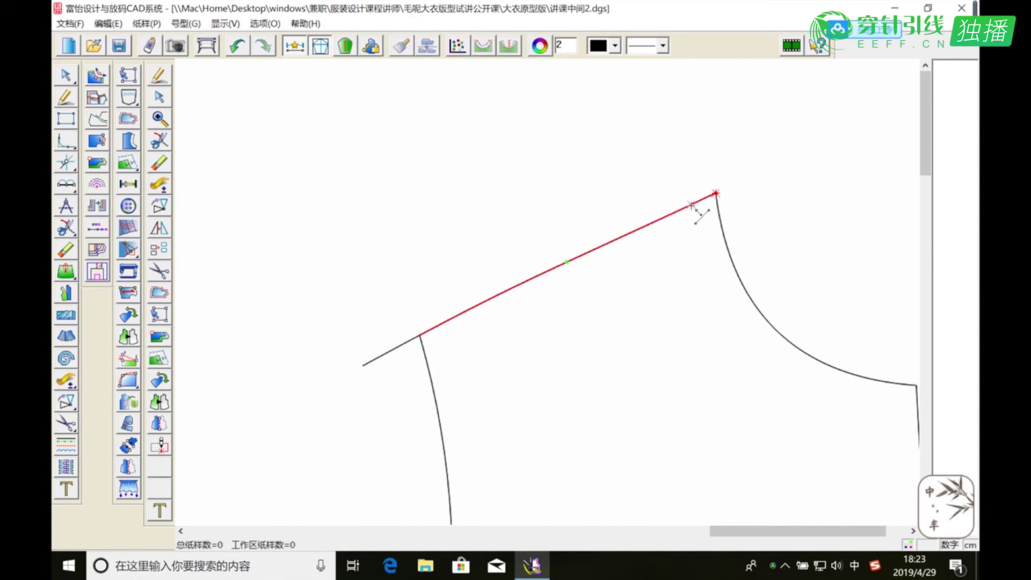
right_click(686, 220)
click(160, 163)
click(497, 295)
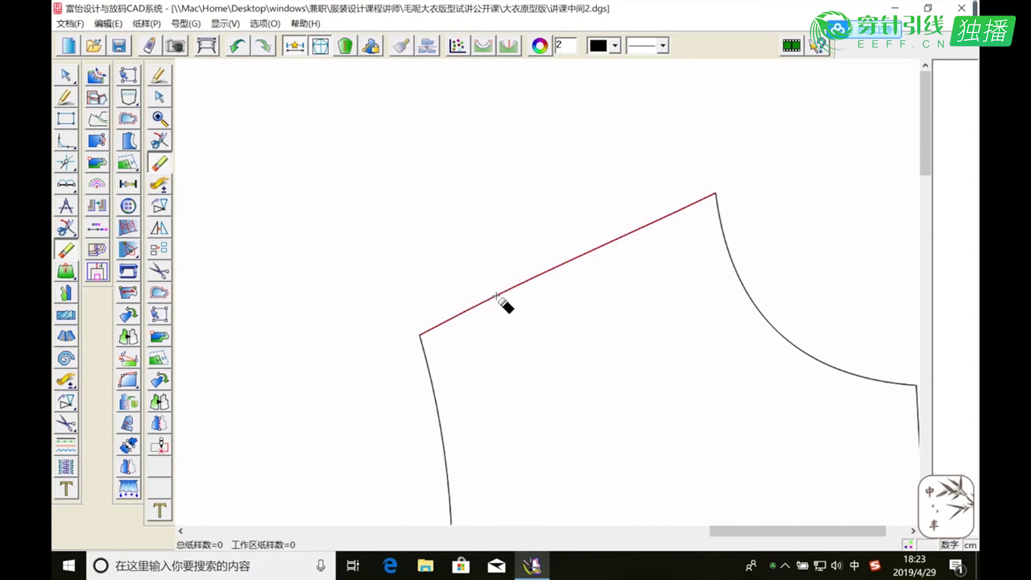
click(237, 46)
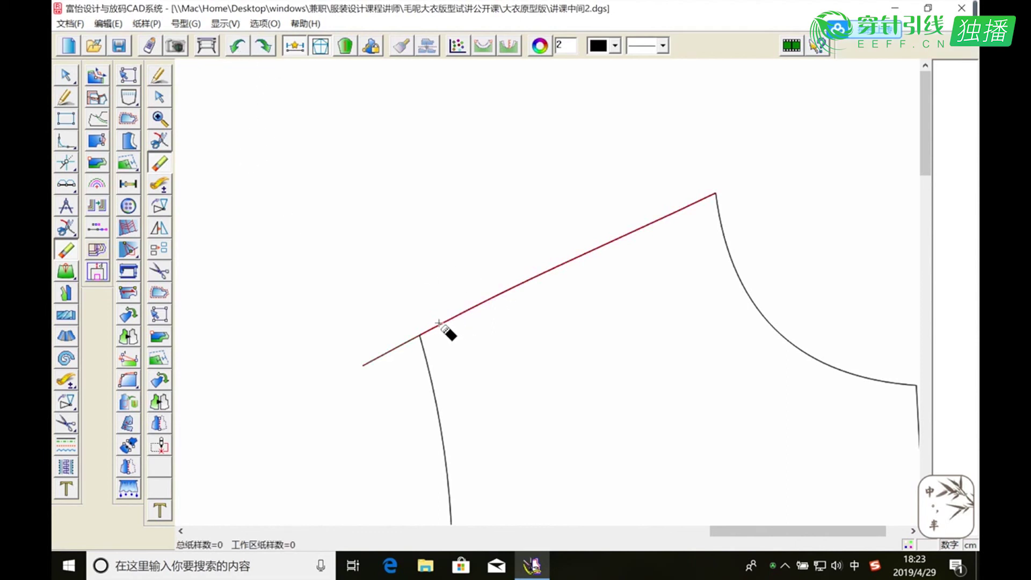
Mark a point on the extended front shoulder curve 12.74 cm from the neck-shoulder point.
click(65, 163)
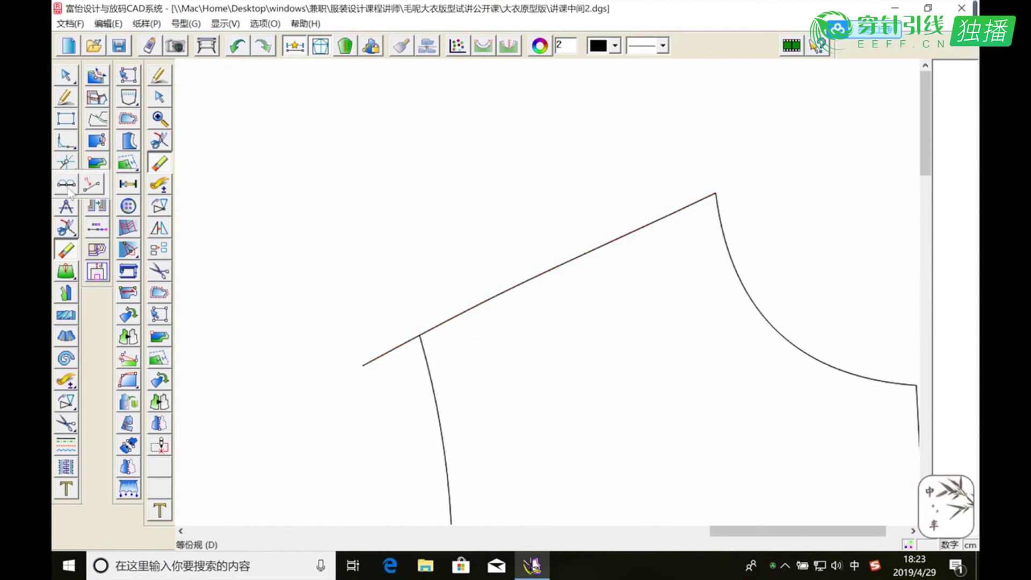
click(679, 214)
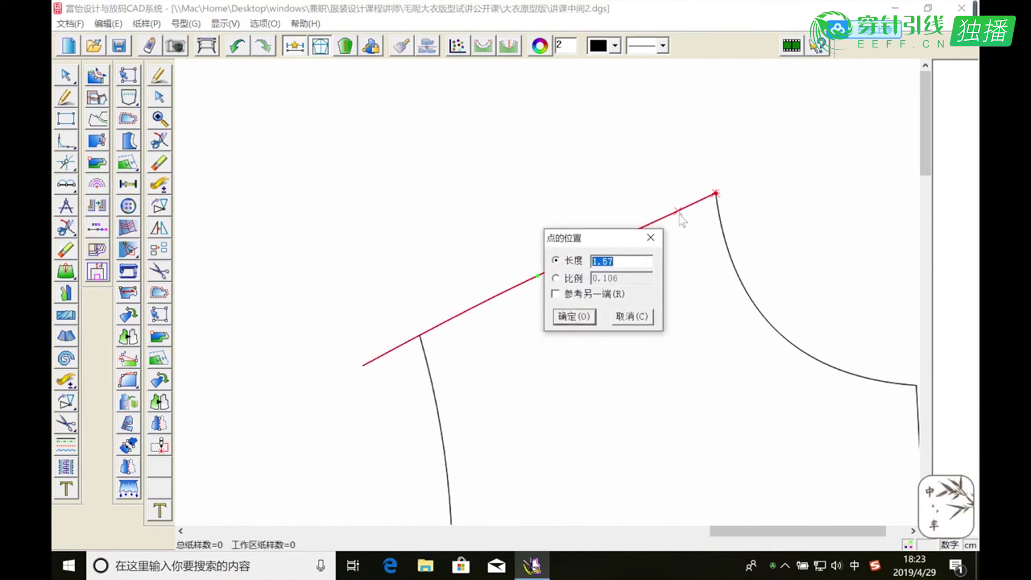
text(12.74)
click(575, 317)
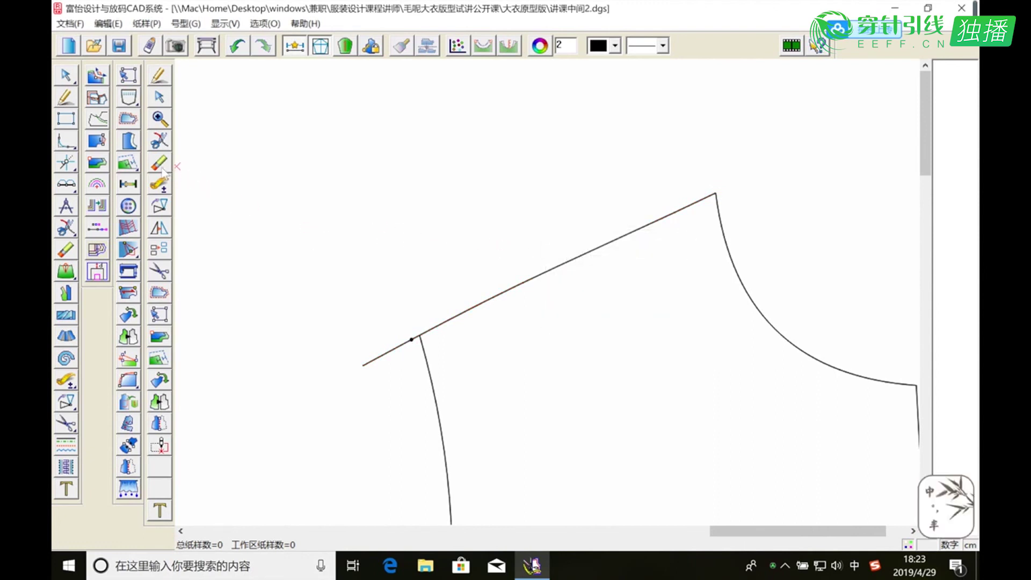
Split the extended front shoulder curve at the 12.74 cm point and delete the excess beyond it.
click(65, 227)
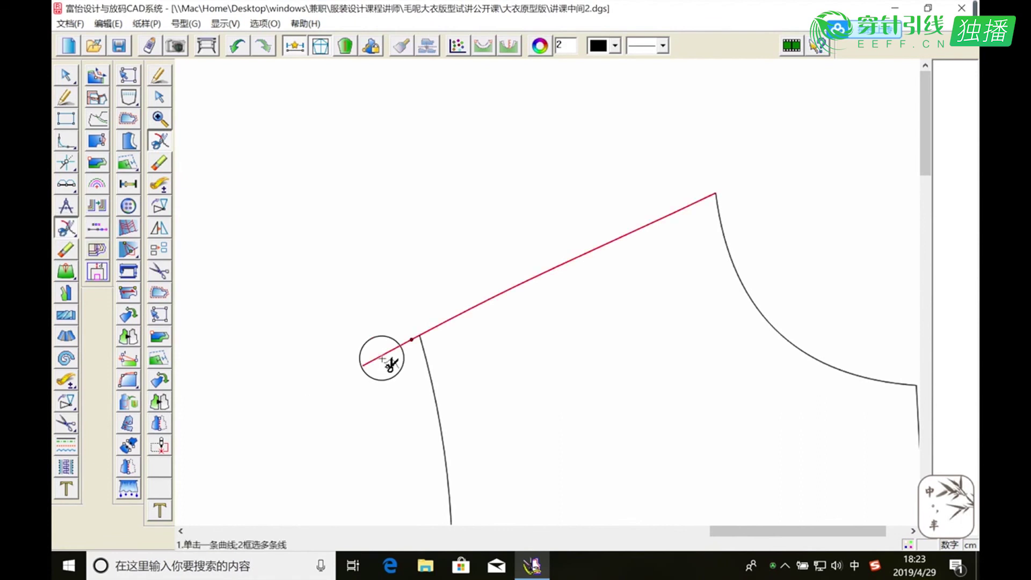
click(383, 358)
click(411, 340)
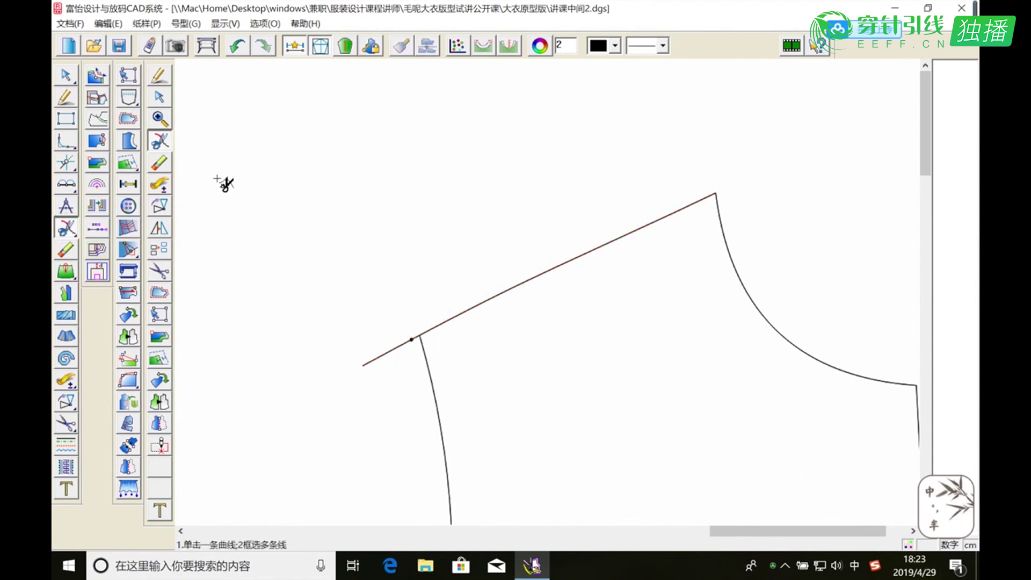
click(158, 163)
click(382, 356)
Draw a back armhole curve about 24.2 cm long from the new shoulder tip through the back width and lower armhole marks to the underarm point.
click(159, 118)
right_click(366, 193)
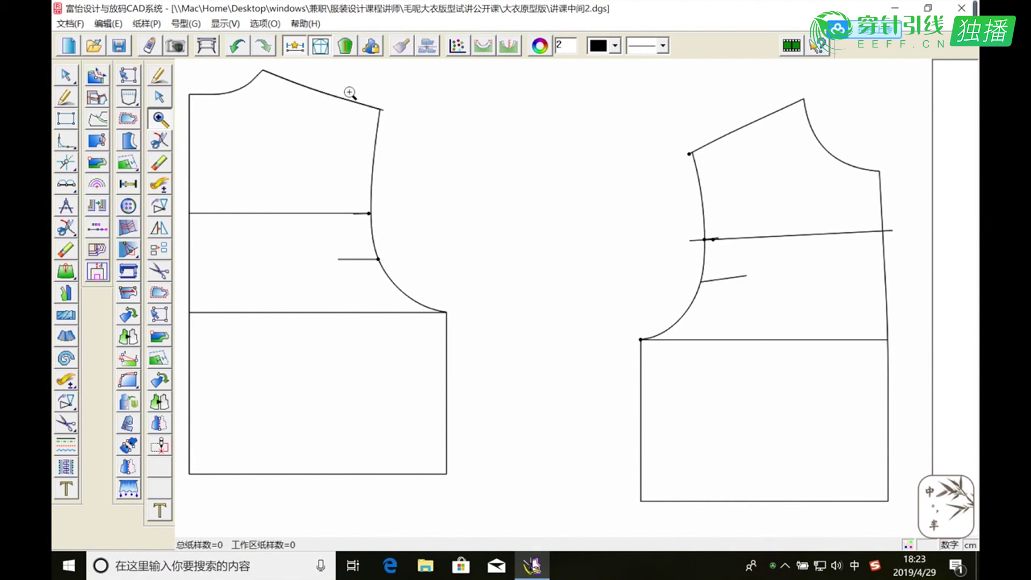
drag(350, 94, 472, 301)
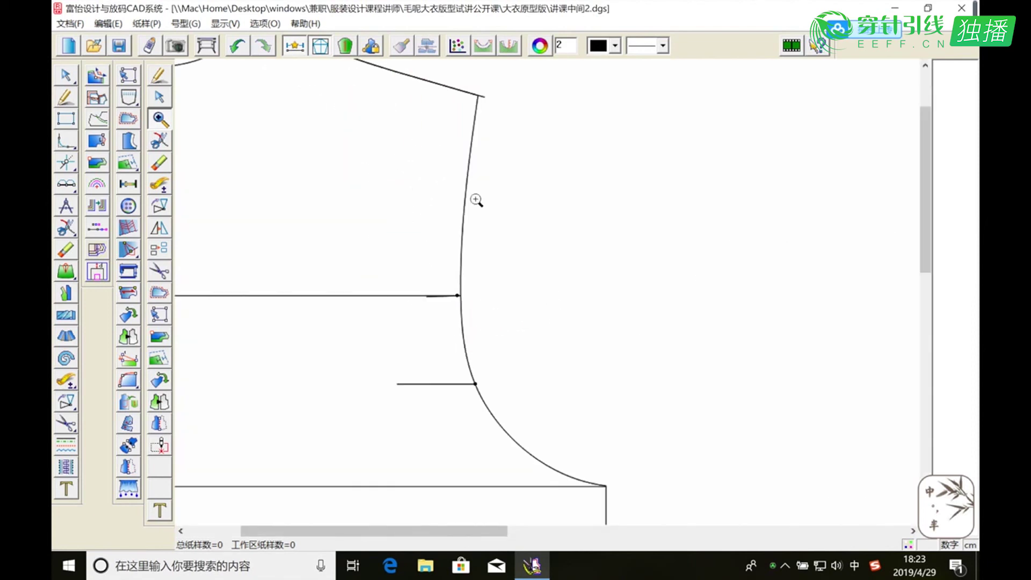
right_click(539, 165)
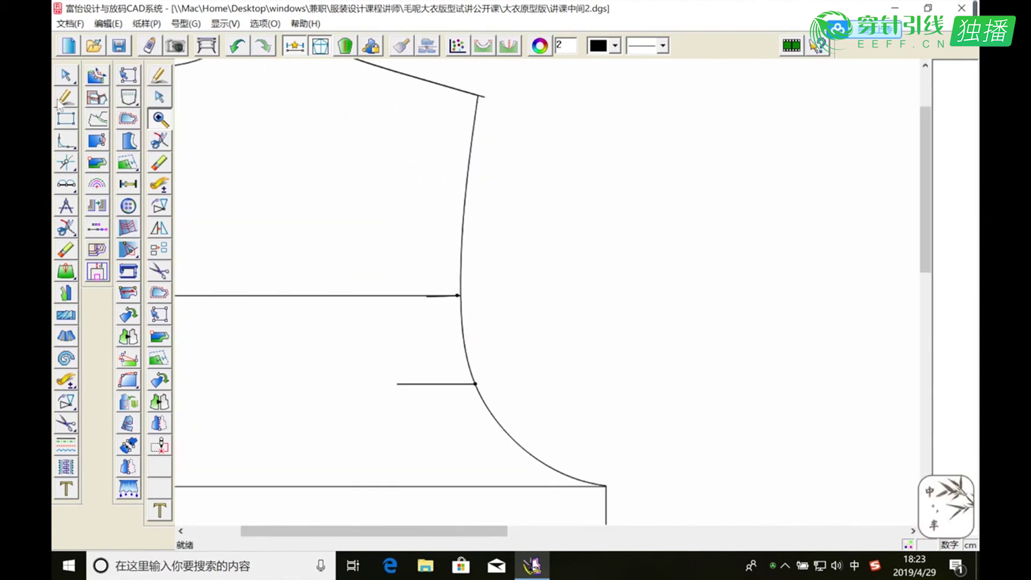
click(484, 97)
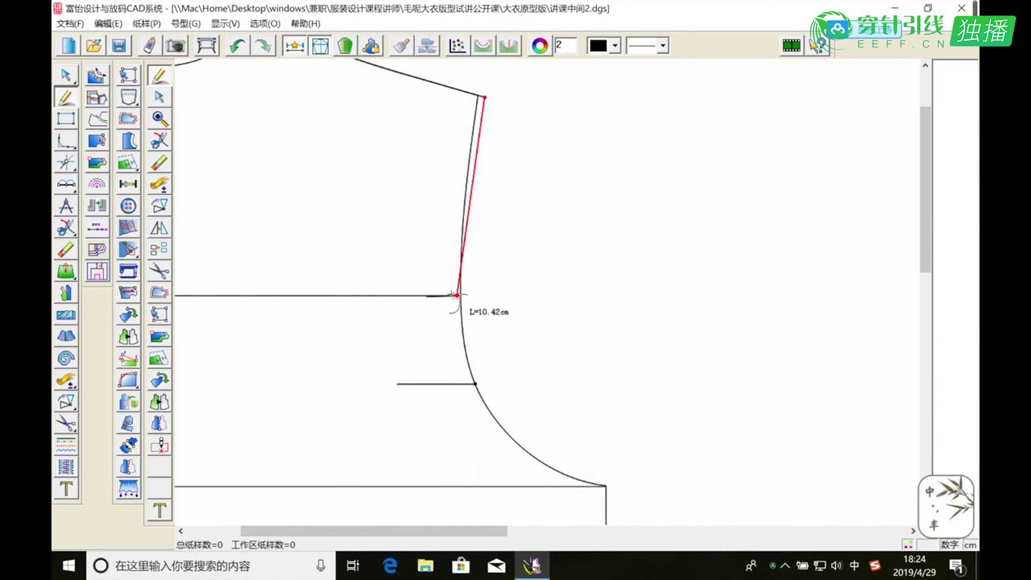
click(457, 295)
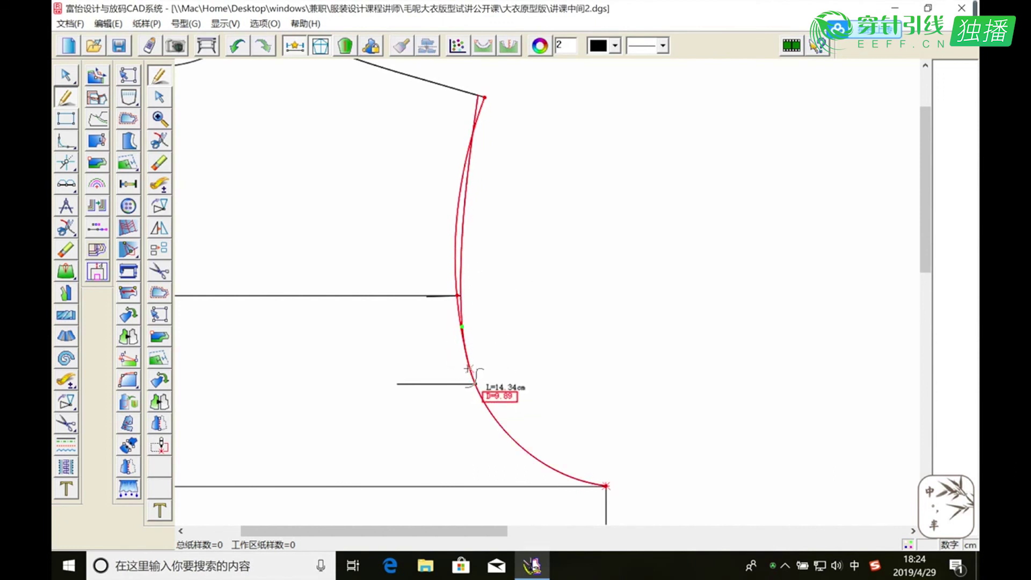
right_click(475, 385)
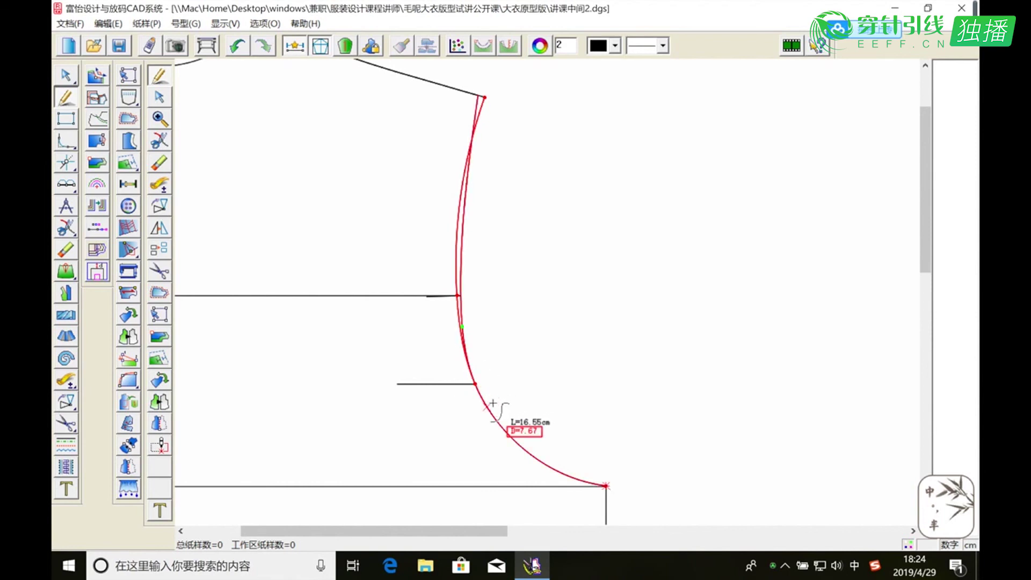
click(496, 421)
key(Return)
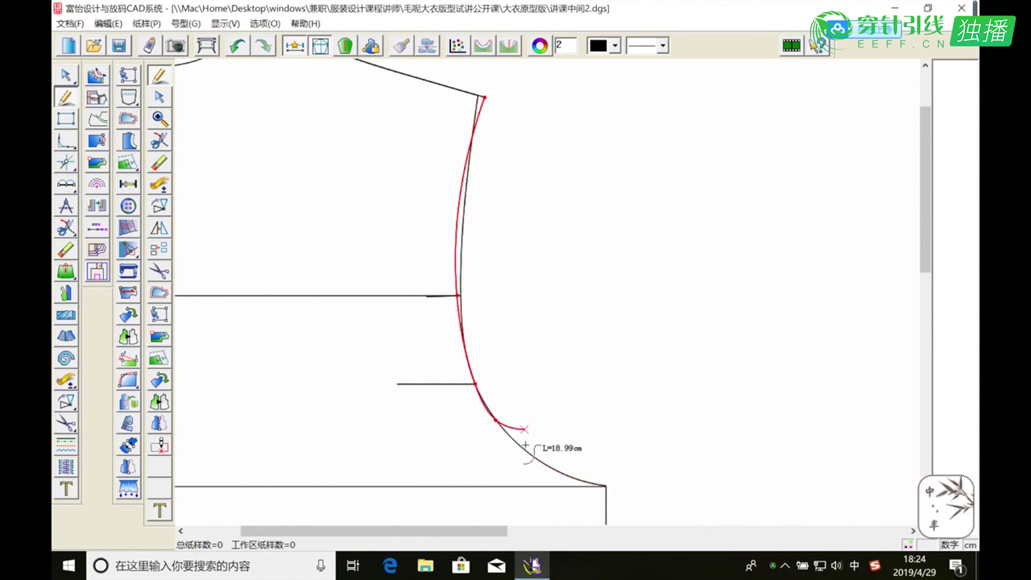
click(526, 451)
click(554, 423)
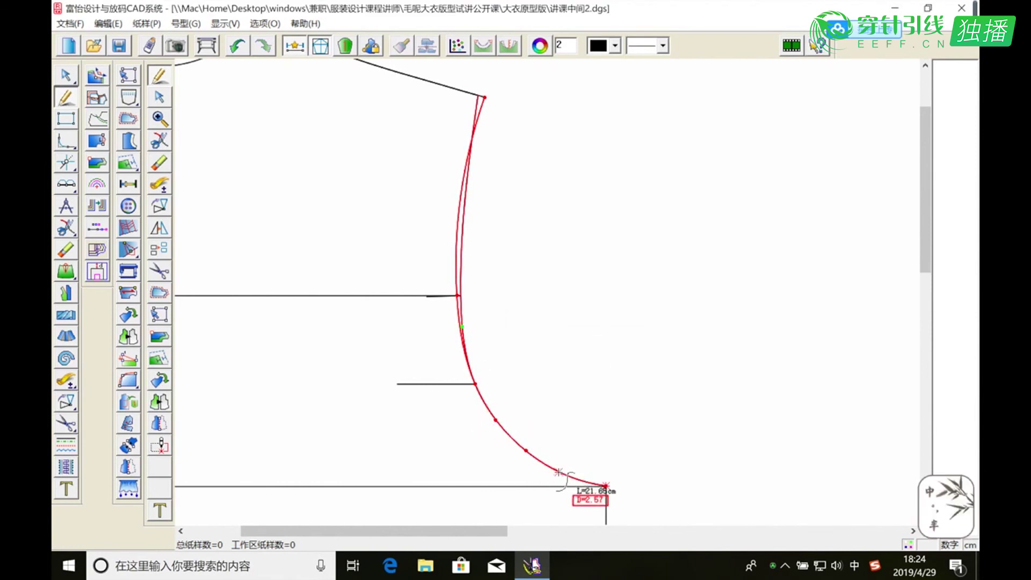
click(559, 472)
click(468, 442)
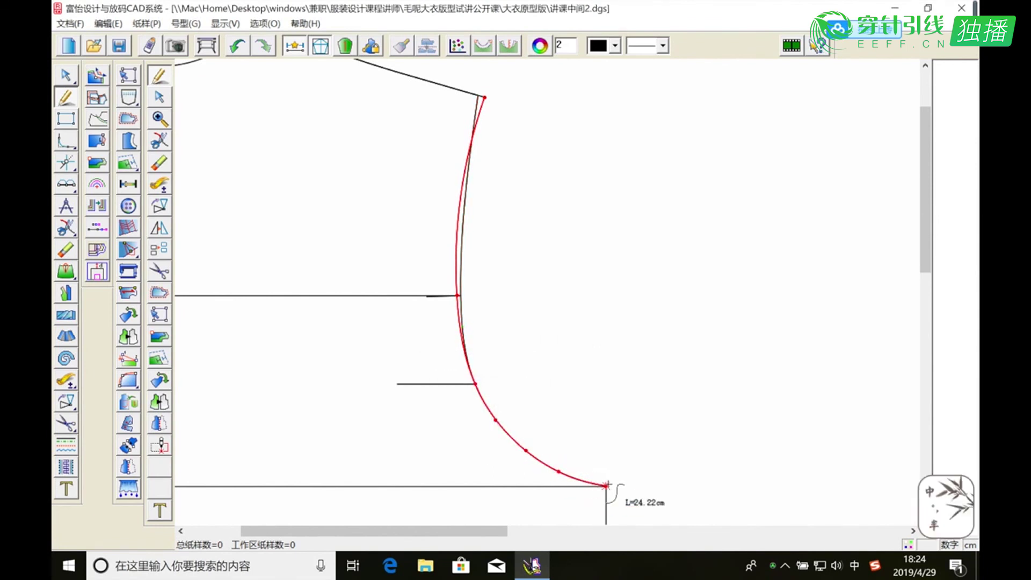
right_click(631, 472)
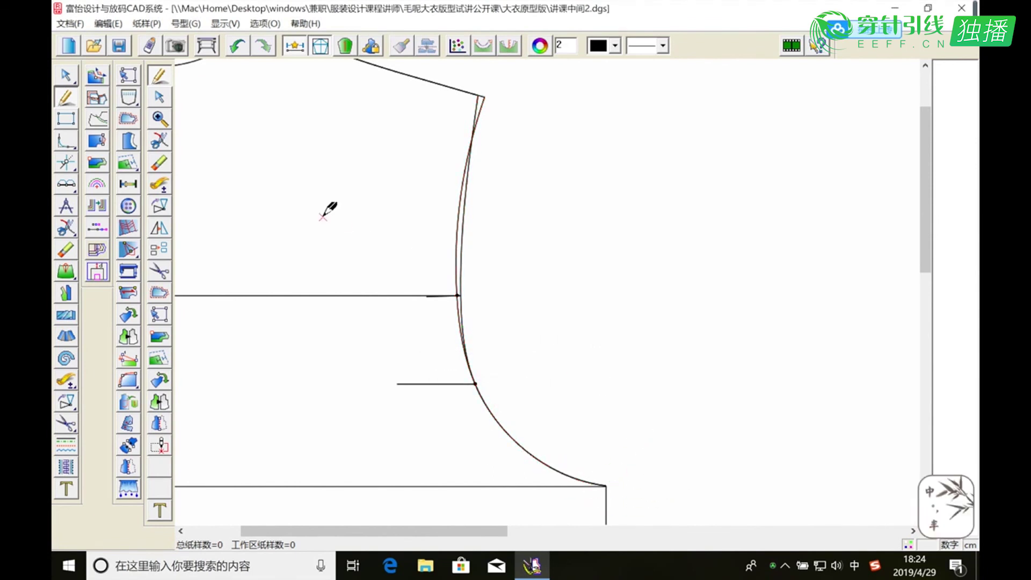
Delete the old back armhole curve and the short line overlapping the back width line.
click(159, 163)
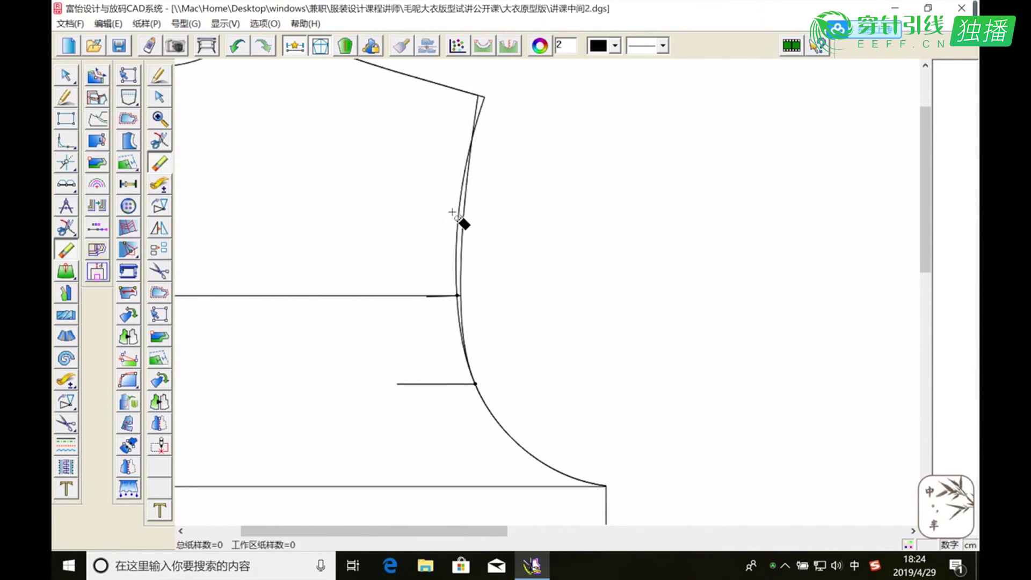
click(470, 214)
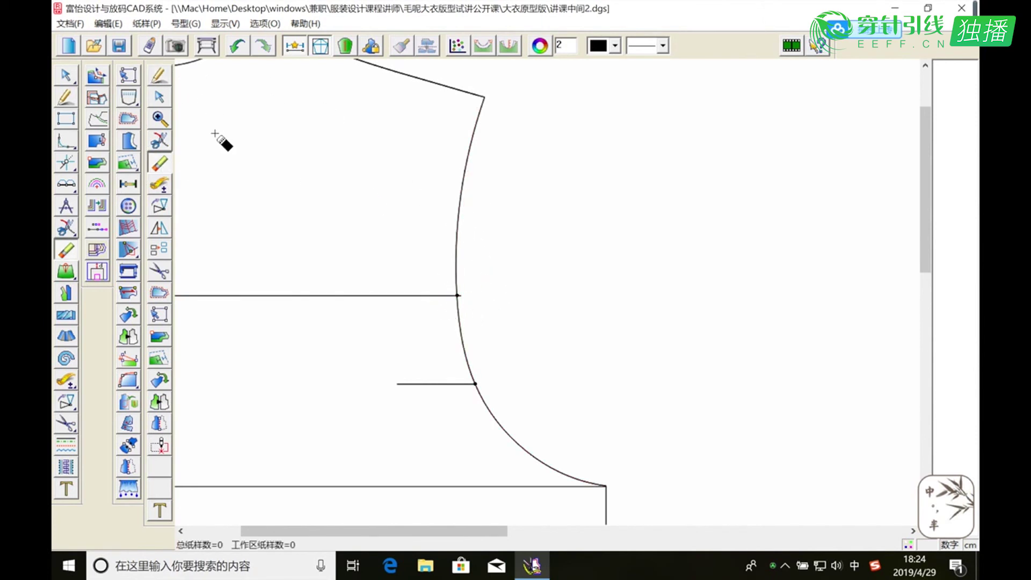
click(159, 119)
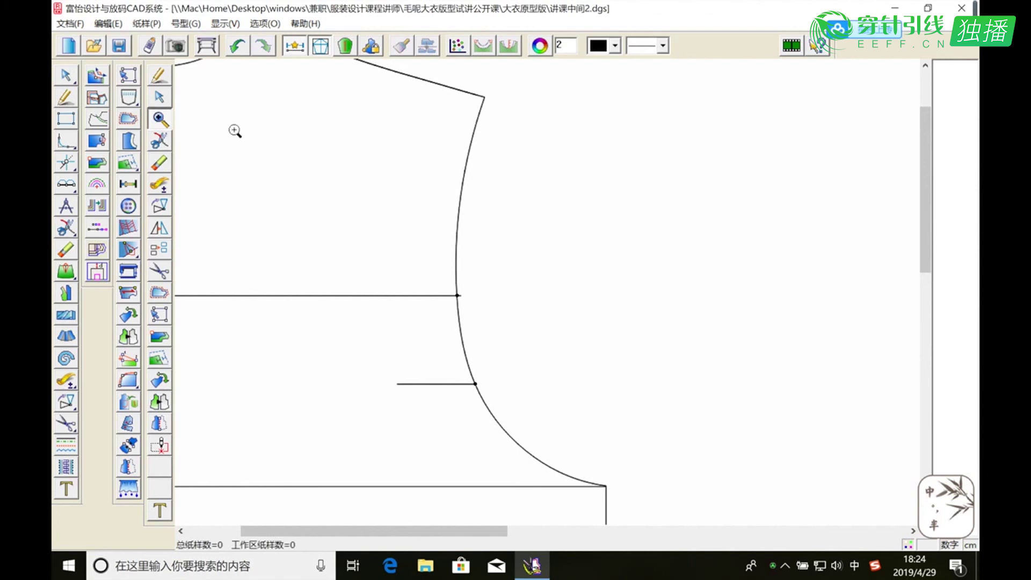
Reshape the new back armhole by adding a control point just above the back width line, flattening the upper curve to about 24.19 cm.
click(72, 73)
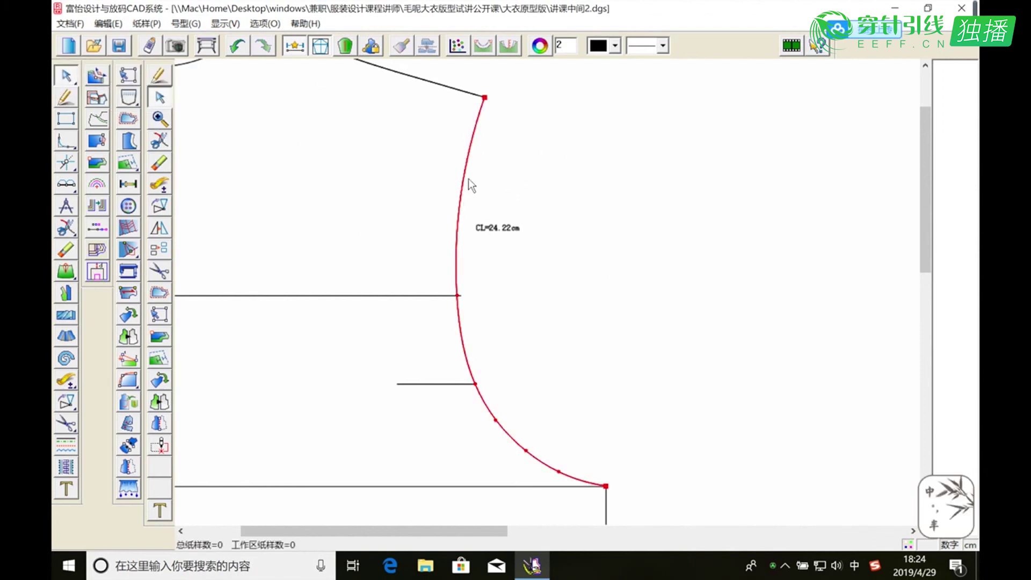
click(458, 266)
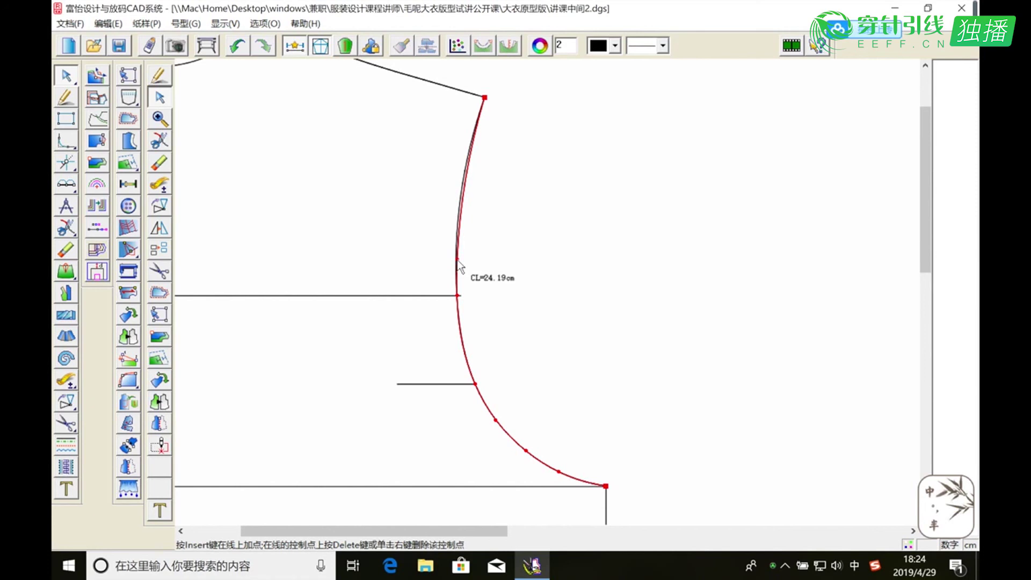
right_click(460, 269)
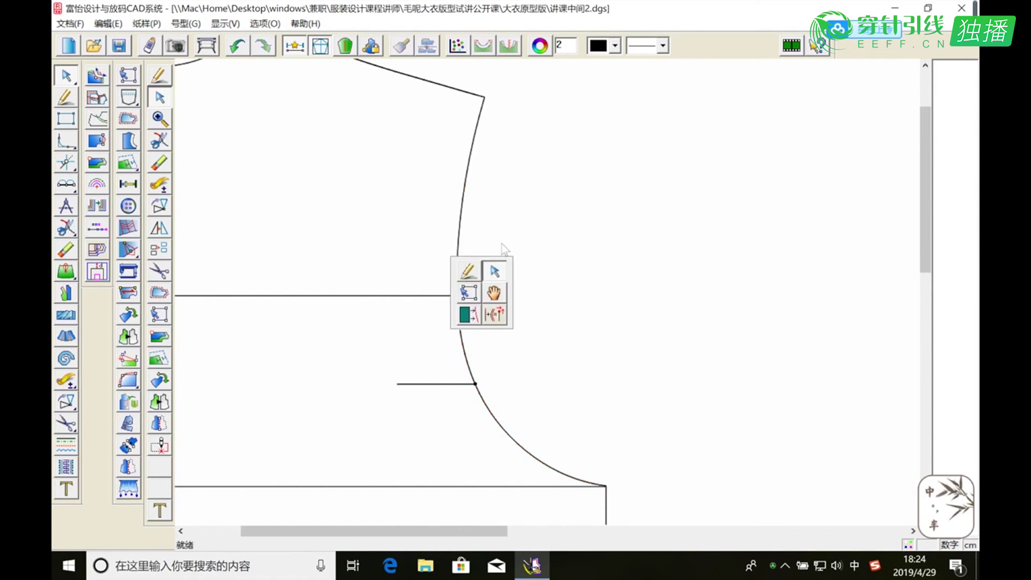
Split the back width line where it crosses the new back armhole and delete the excess beyond the curve.
click(163, 118)
drag(435, 272, 486, 317)
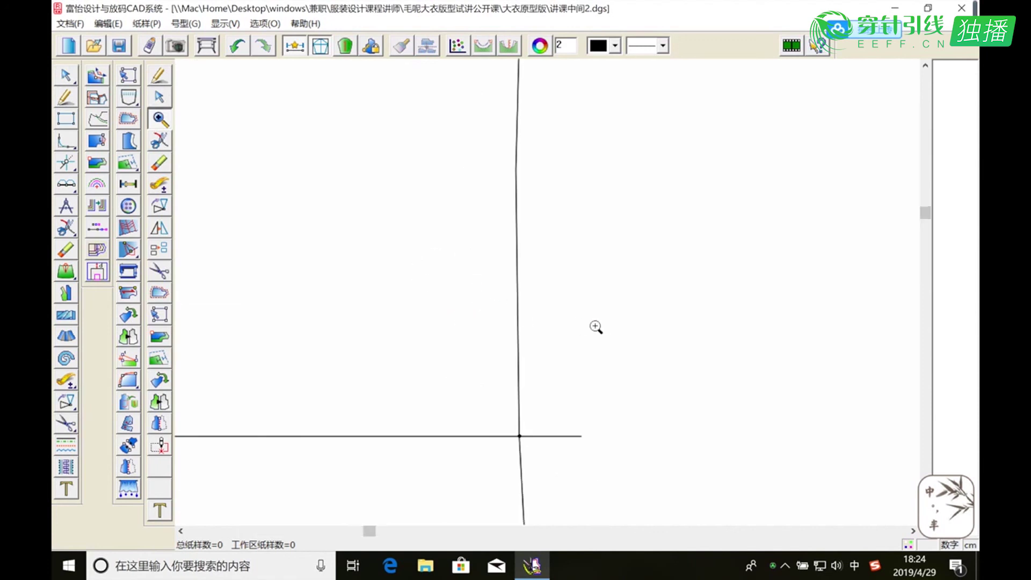
click(66, 227)
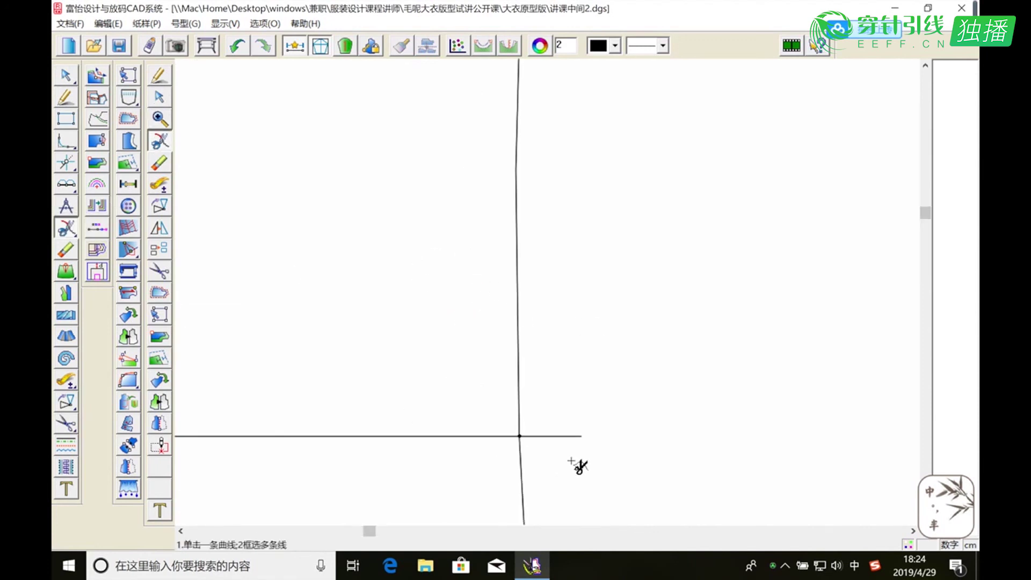
click(520, 436)
right_click(203, 189)
key(e)
click(551, 436)
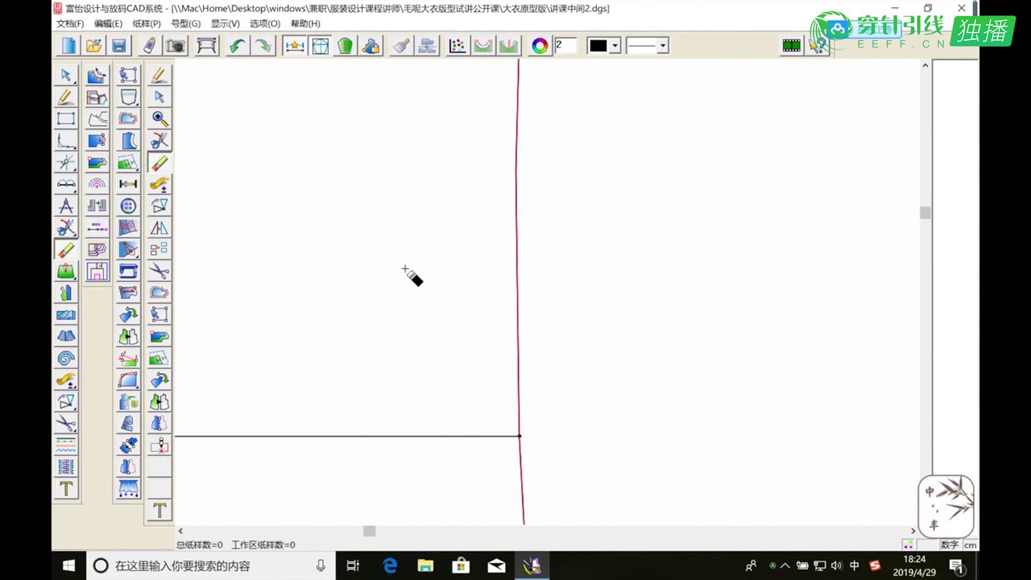
Draw a new front armhole curve from the new shoulder tip through the inner front width mark to the underarm point.
click(159, 119)
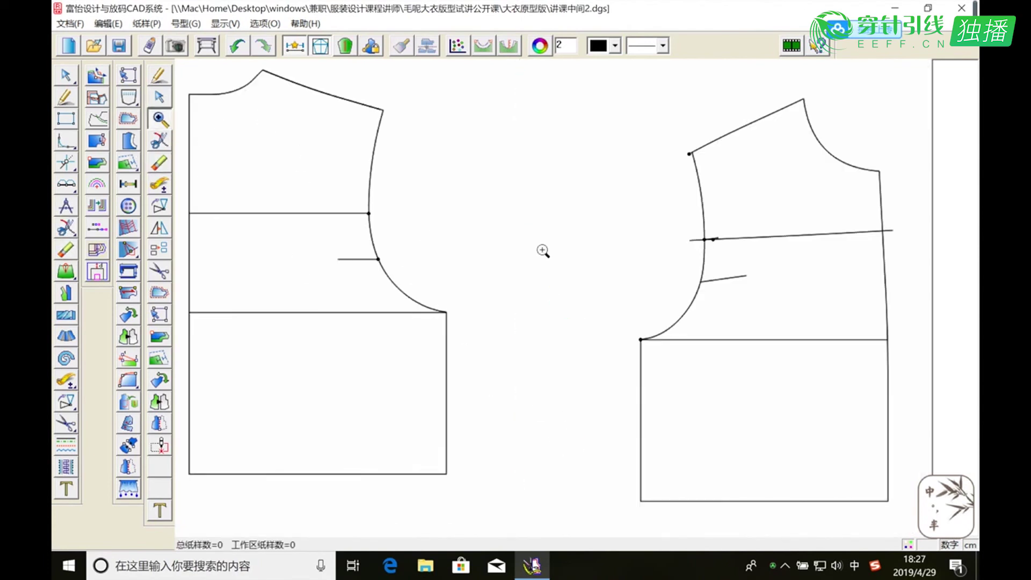
drag(628, 132, 725, 359)
click(66, 98)
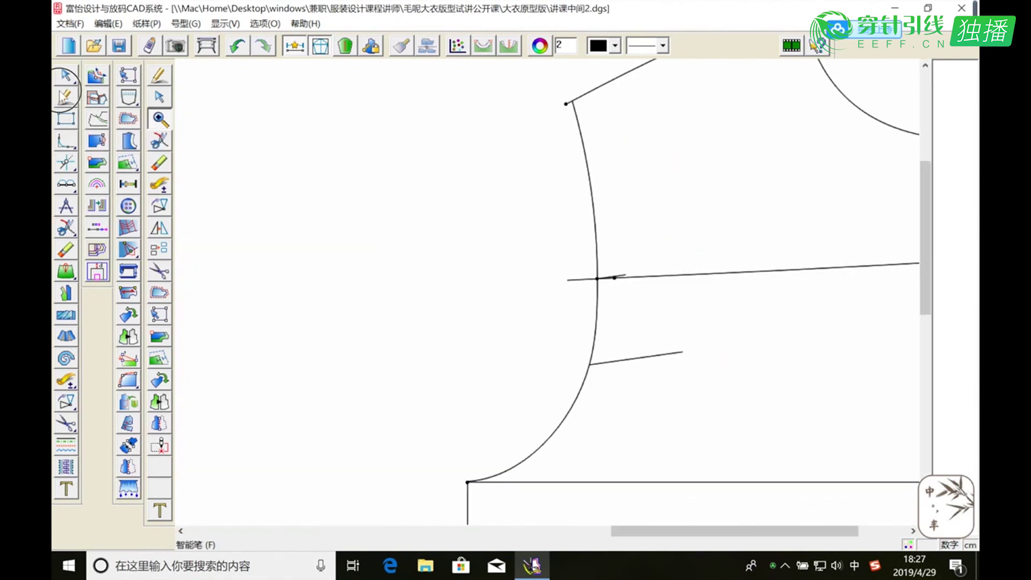
click(566, 103)
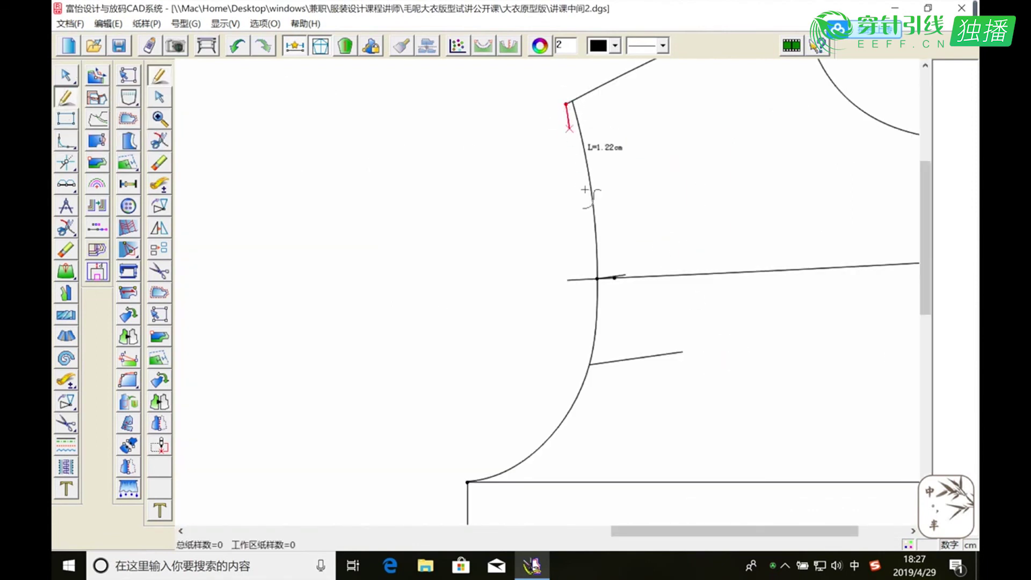
click(615, 278)
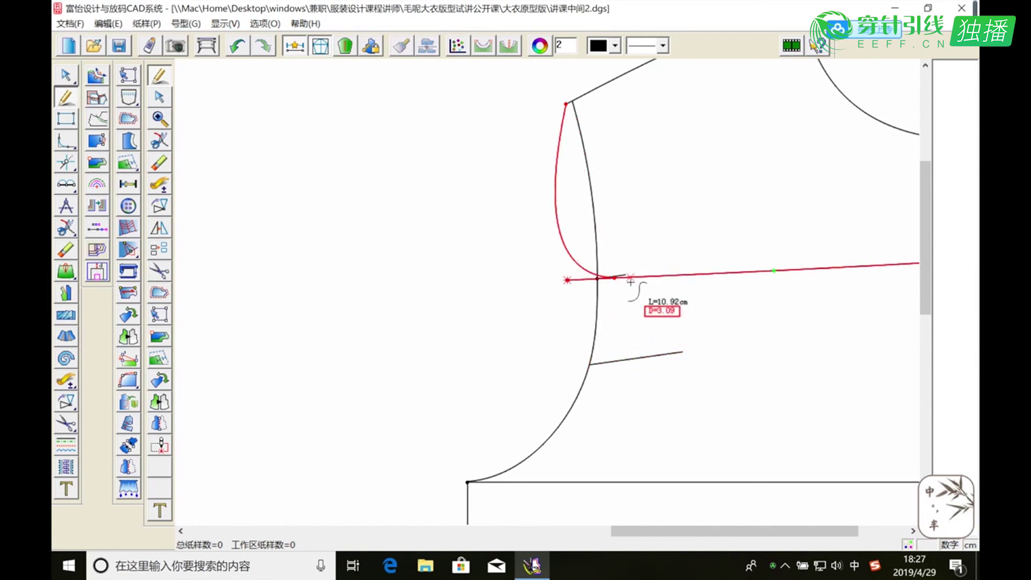
click(615, 278)
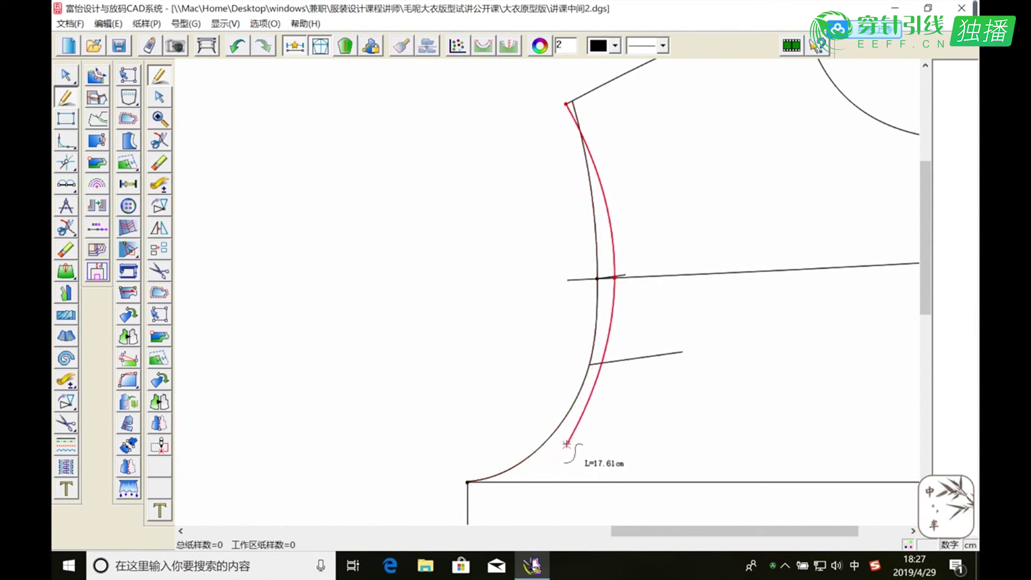
click(468, 482)
right_click(466, 480)
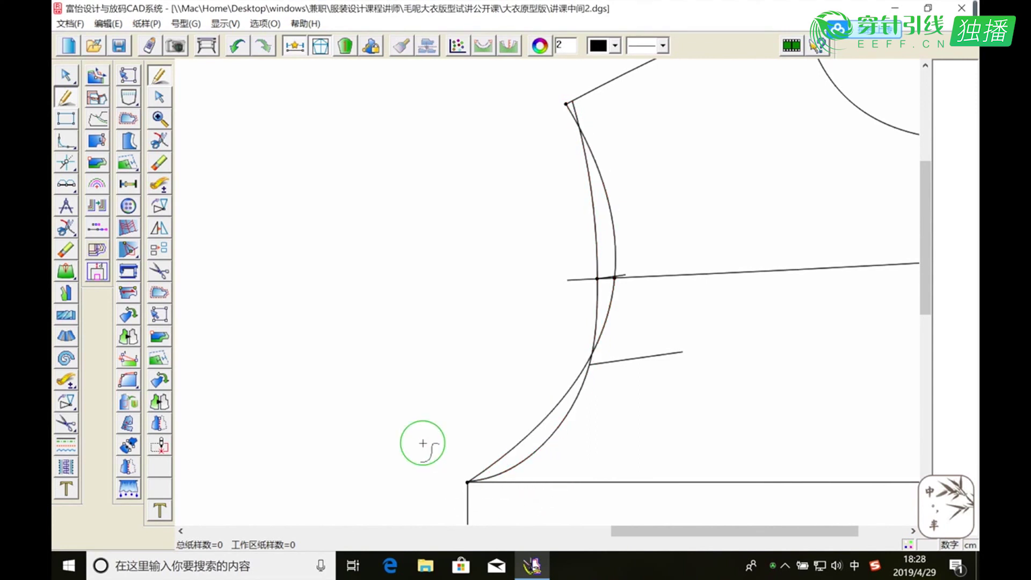
Round out the lower part of the new front armhole curve, bringing its length to about 22.75 cm.
click(65, 75)
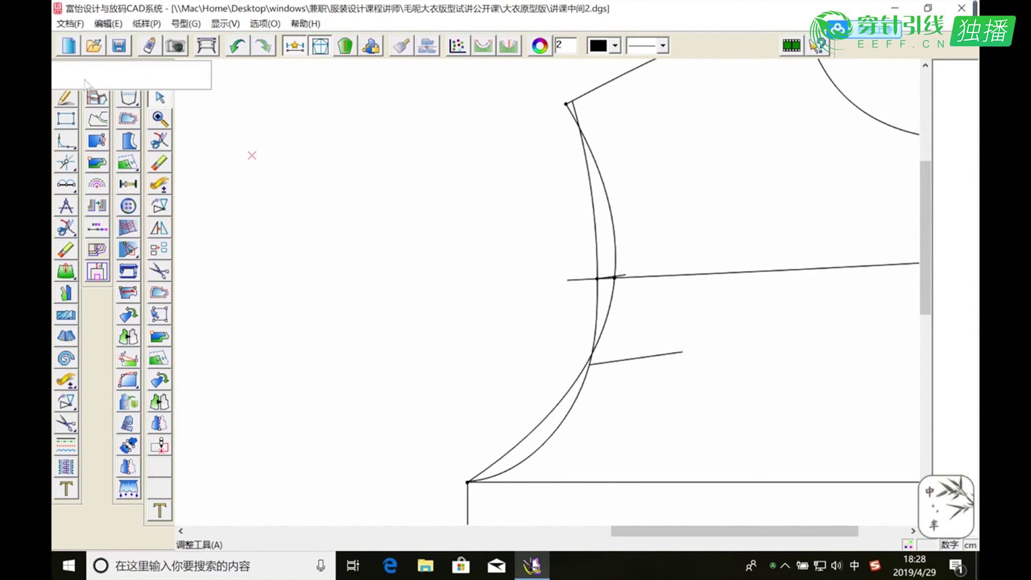
click(564, 415)
drag(565, 418, 568, 434)
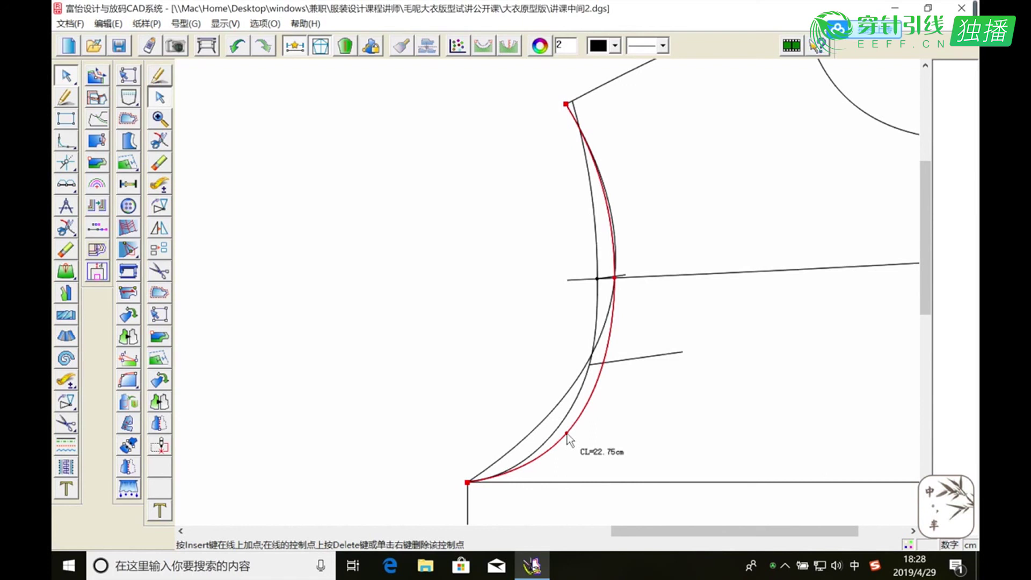
right_click(593, 428)
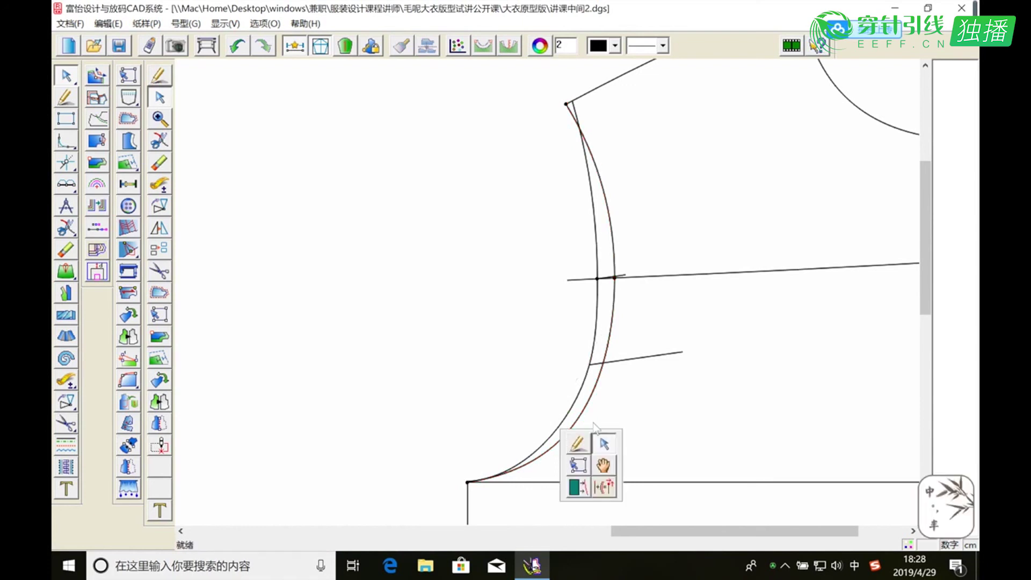
Add a control point to the new front armhole just above the front width line and flatten the upper curve.
click(653, 402)
click(611, 193)
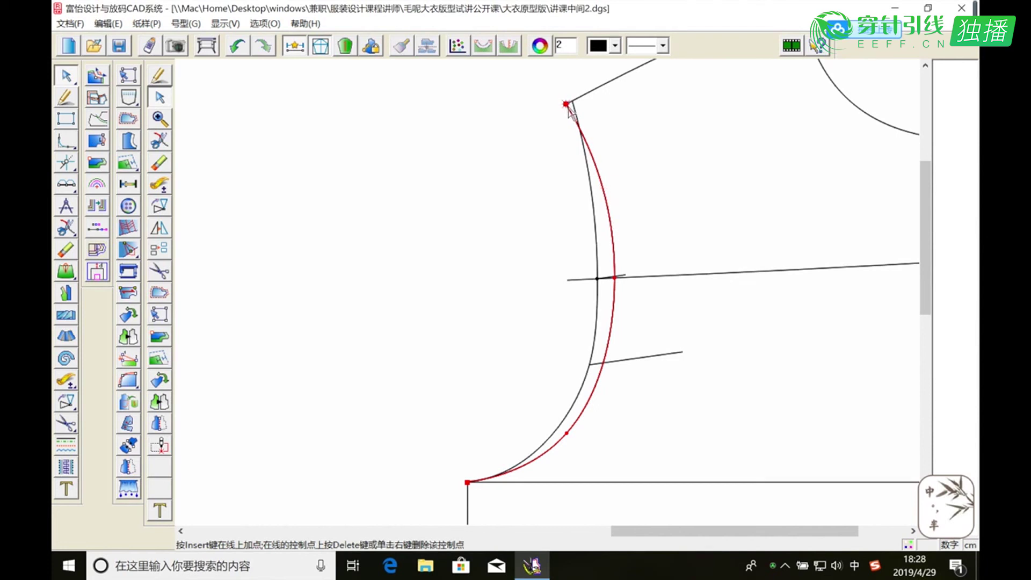
click(610, 225)
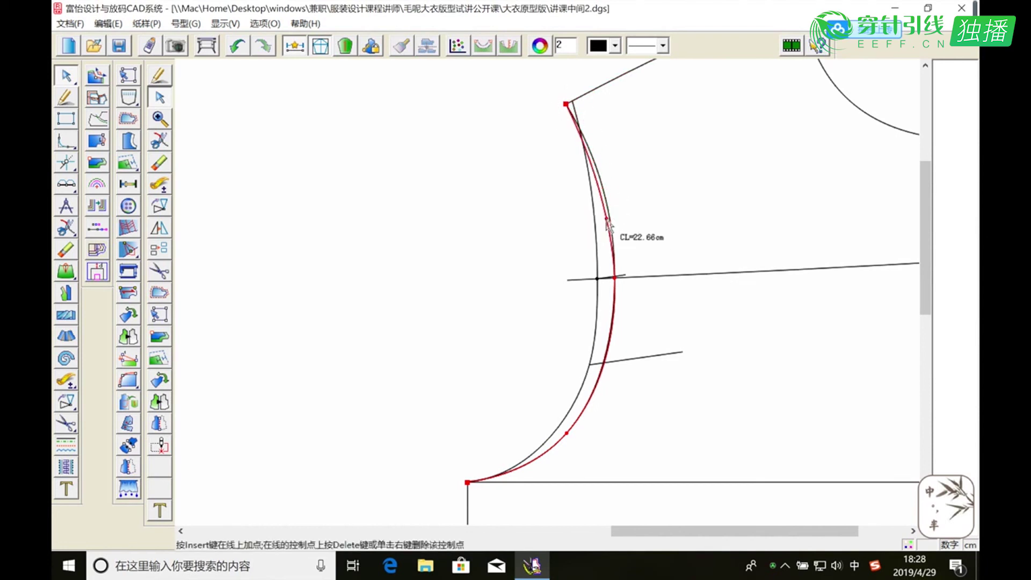
click(611, 247)
right_click(612, 248)
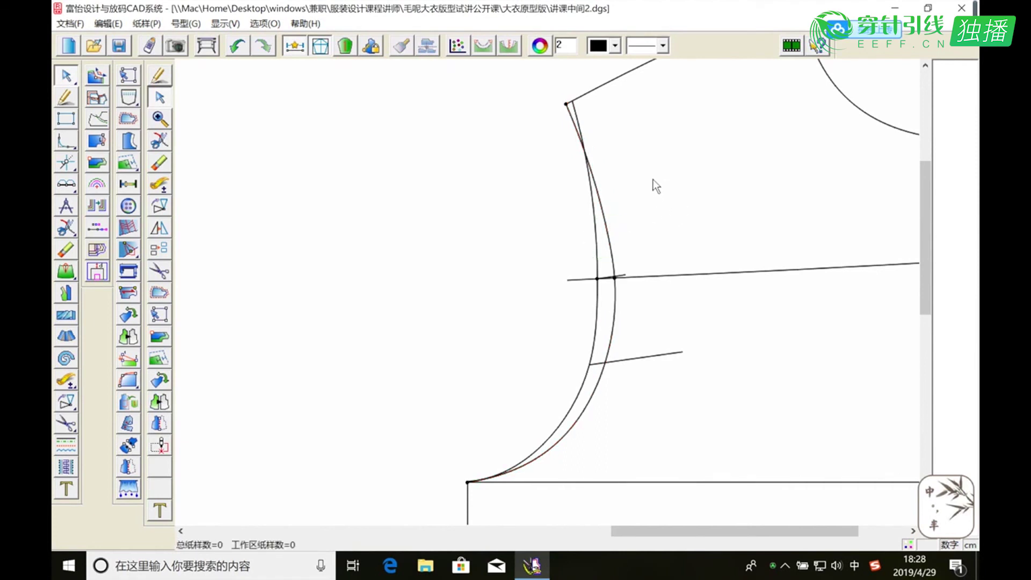
Delete the old front armhole with its short overlapping line, and fine-tune the new curve just above the front width line.
click(159, 163)
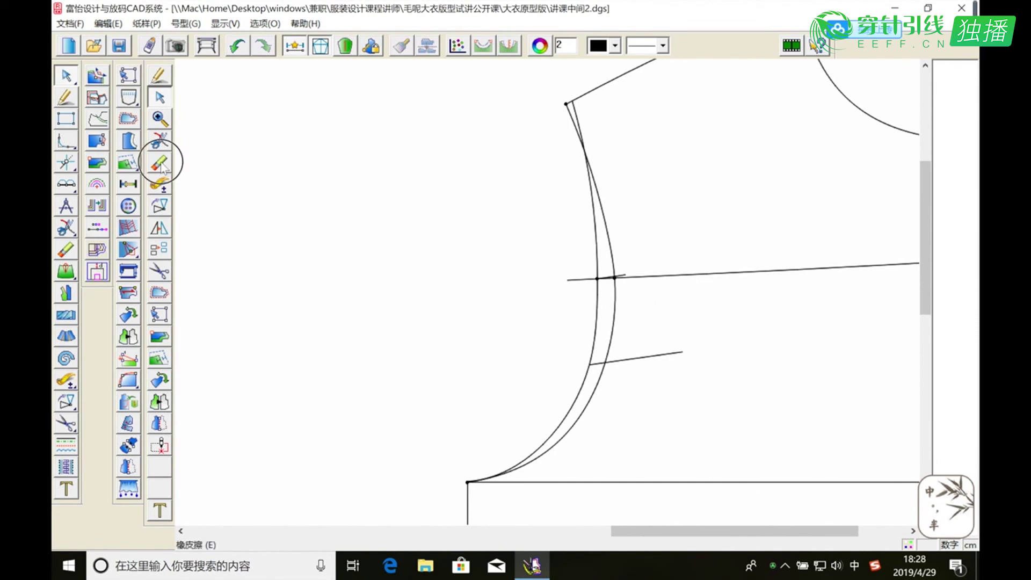
click(594, 239)
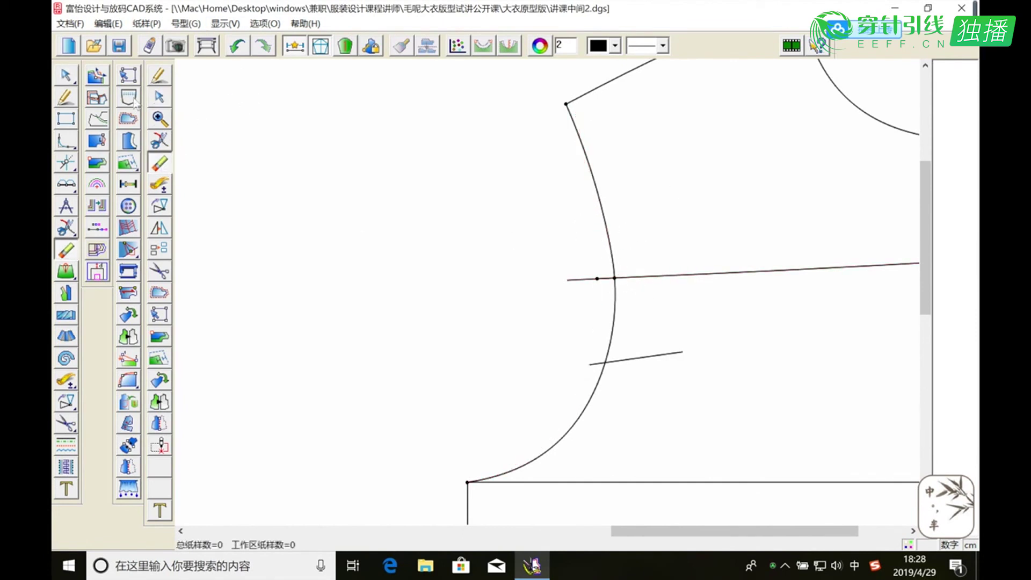
click(66, 76)
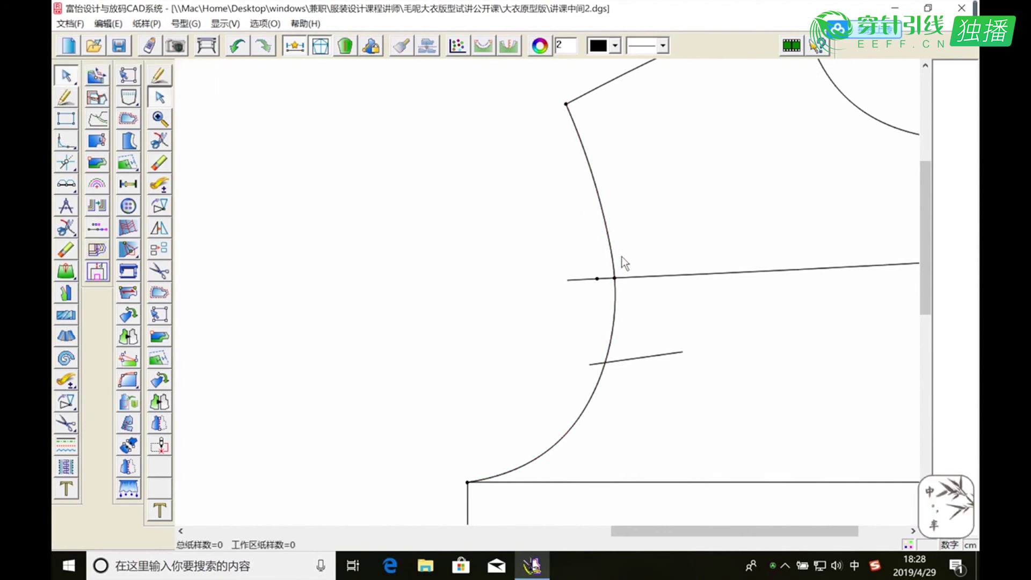
click(610, 239)
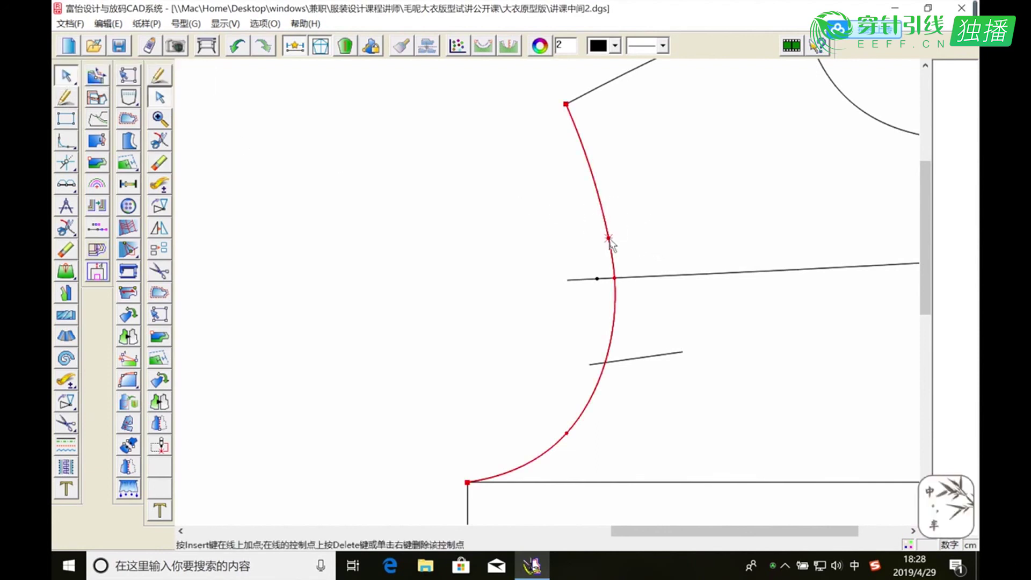
drag(610, 239, 611, 251)
right_click(612, 250)
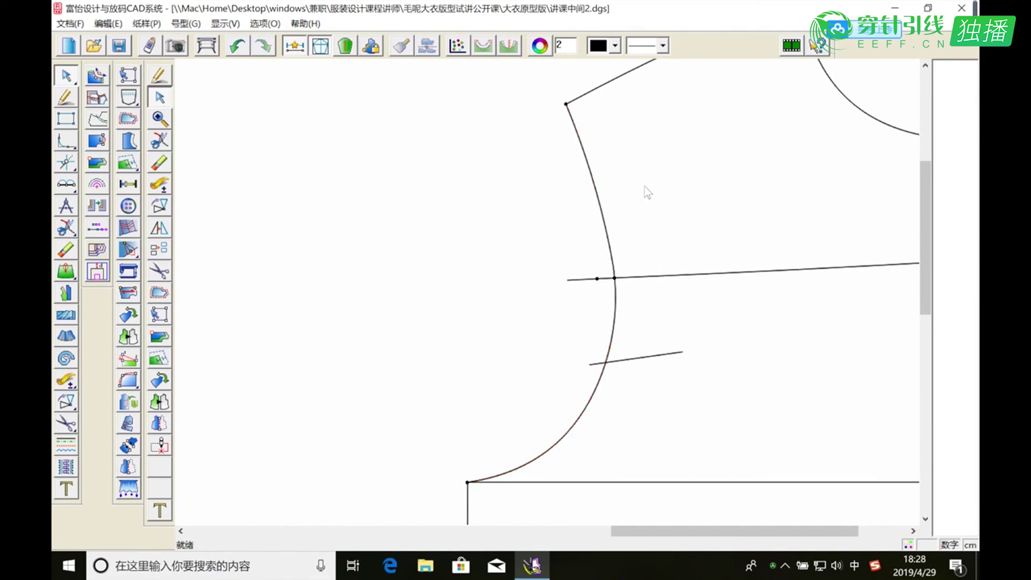
Delete the slanted short mark line crossing the lower front armhole.
click(159, 118)
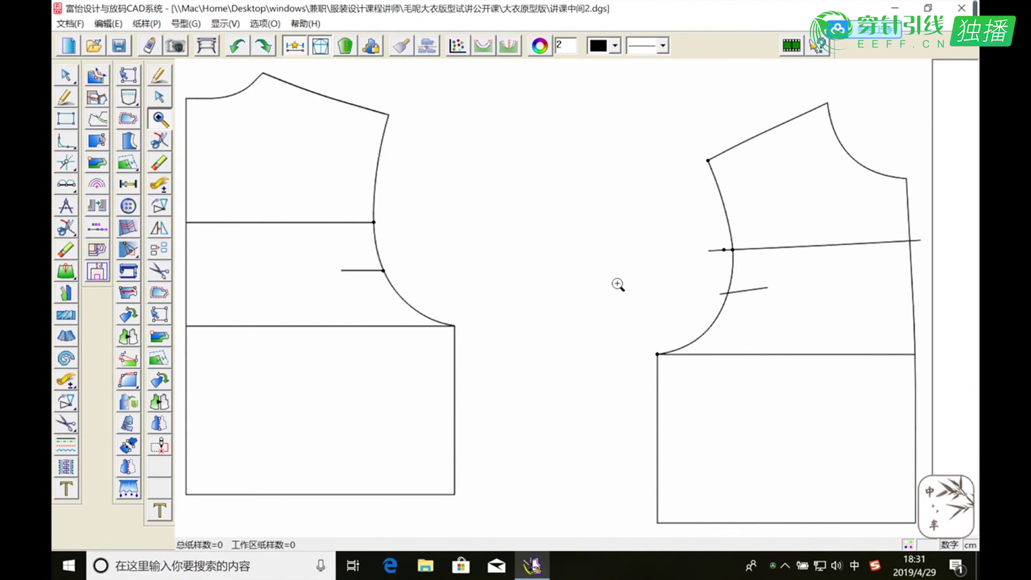
drag(700, 243, 779, 300)
click(159, 162)
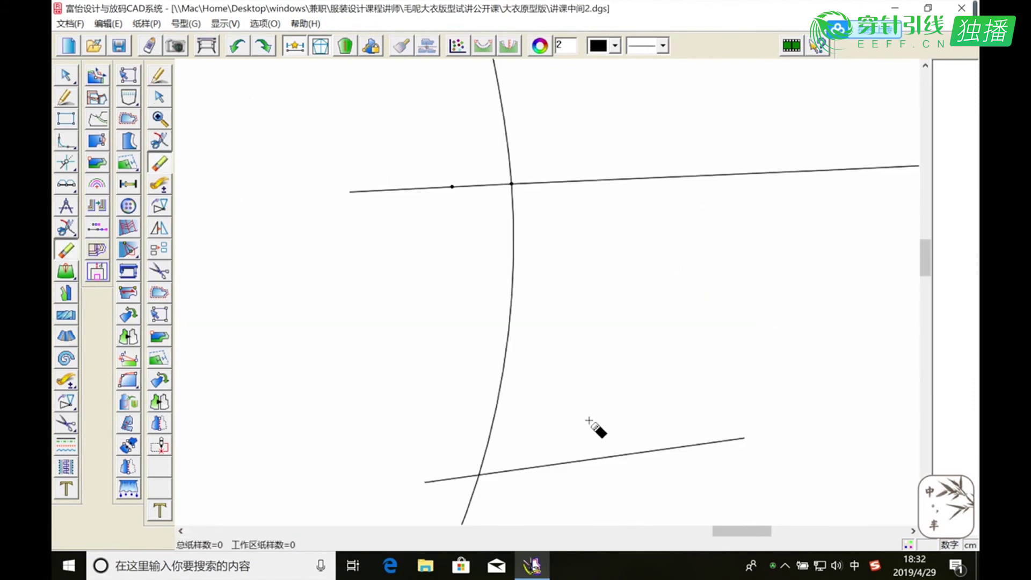
click(627, 455)
Split the front width line at the new armhole and delete the excess outside the curve along with the old point.
click(66, 228)
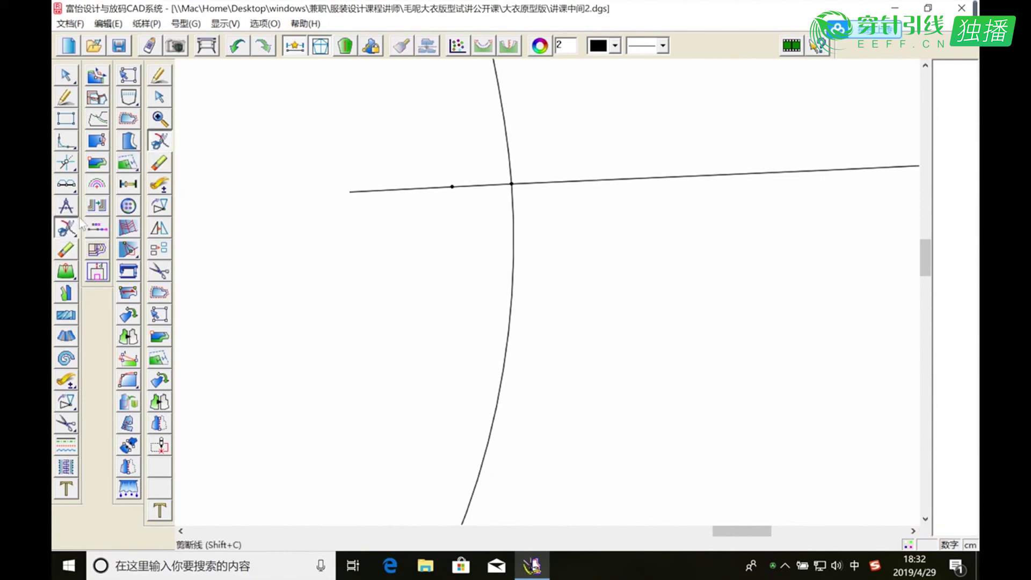
click(520, 189)
right_click(520, 191)
click(159, 163)
mouse_move(373, 160)
mouse_down()
mouse_move(522, 217)
mouse_move(475, 220)
mouse_up()
Split the front width line at the centre front line and delete the excess extending past it.
click(159, 118)
right_click(554, 174)
drag(867, 214, 896, 247)
click(66, 228)
click(585, 300)
right_click(561, 302)
click(159, 162)
click(622, 290)
Measure the lower front armhole from the front width line to the underarm point.
click(158, 119)
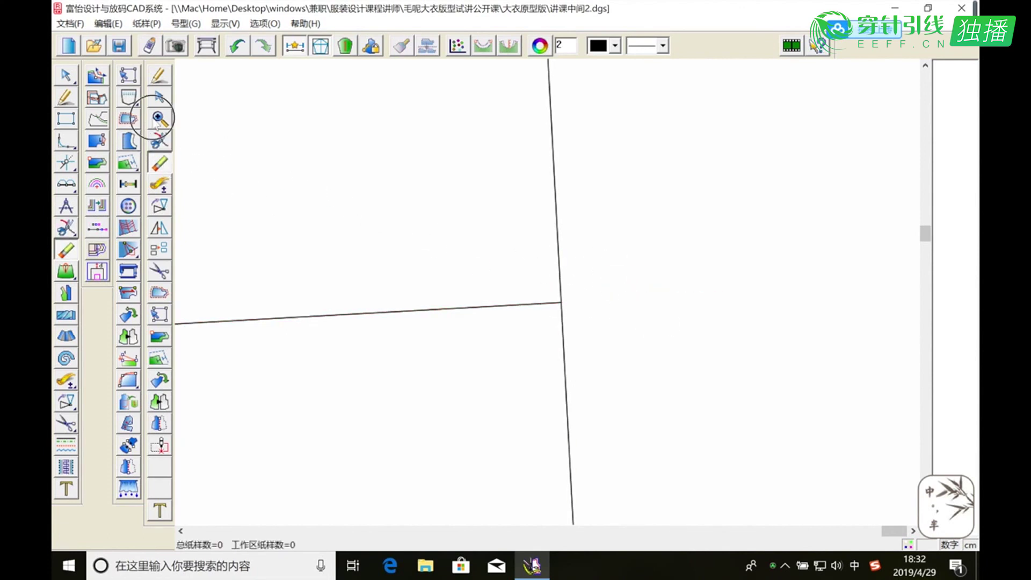
right_click(345, 166)
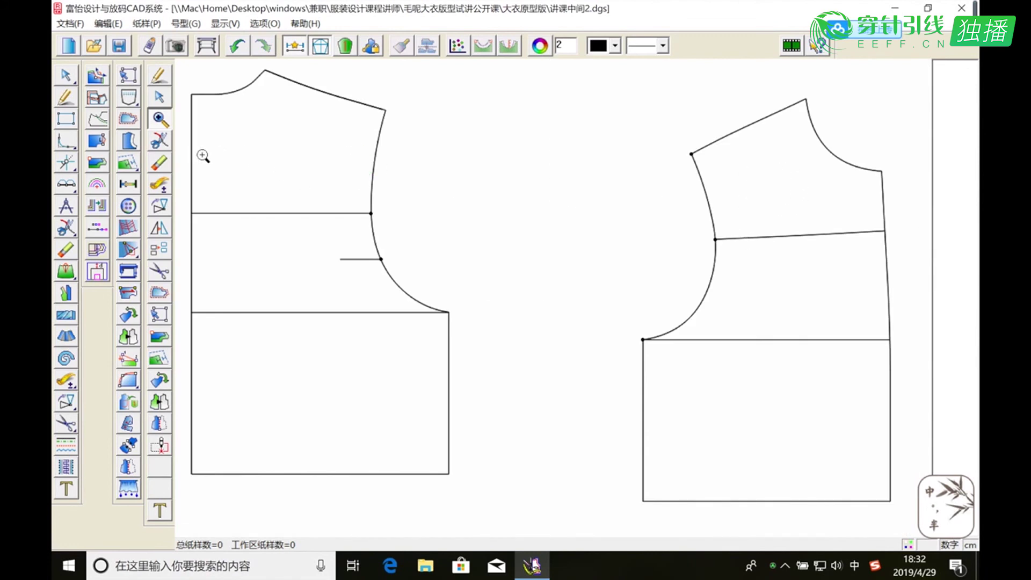
click(159, 185)
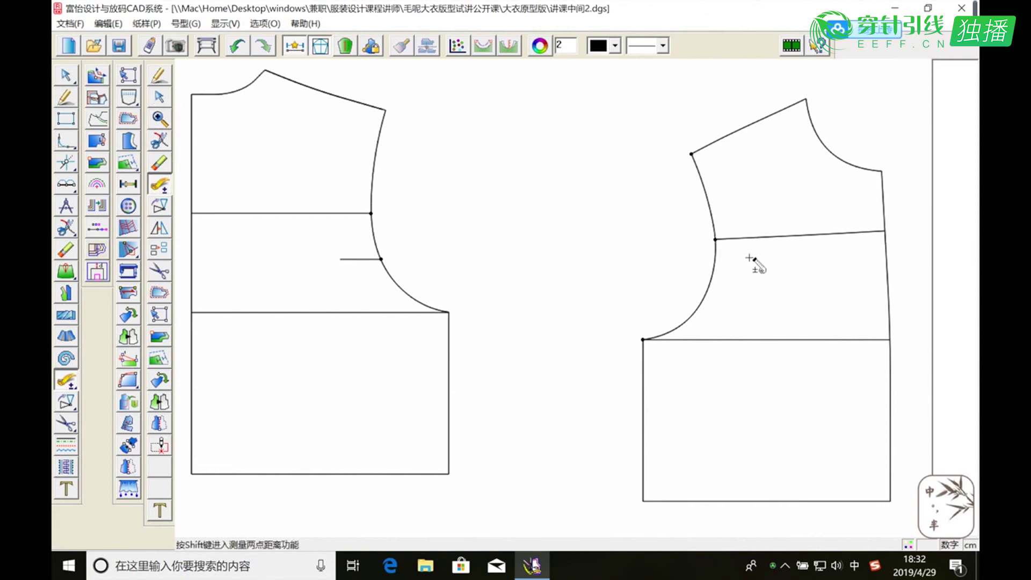
click(716, 240)
click(717, 240)
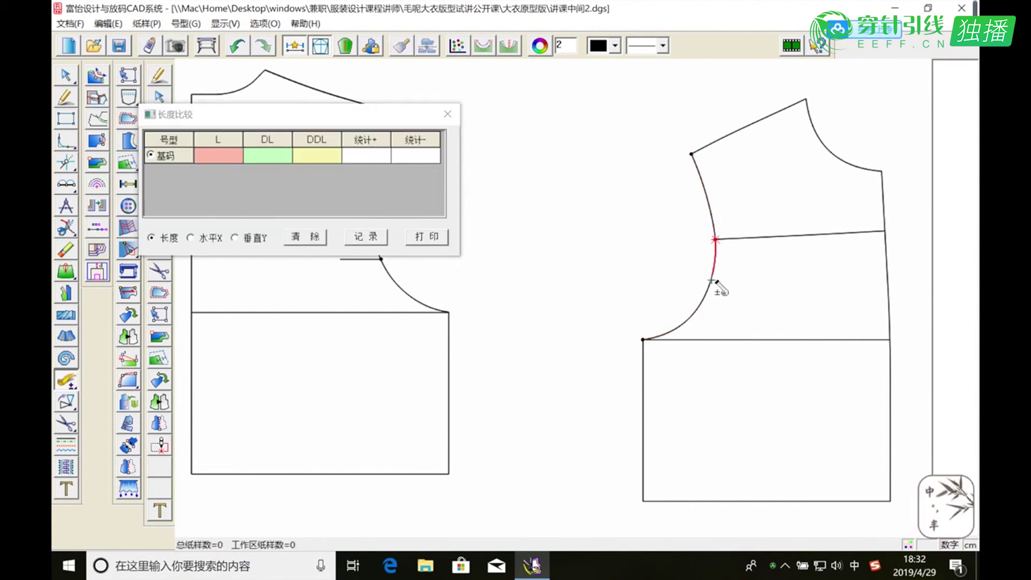
click(644, 340)
right_click(648, 345)
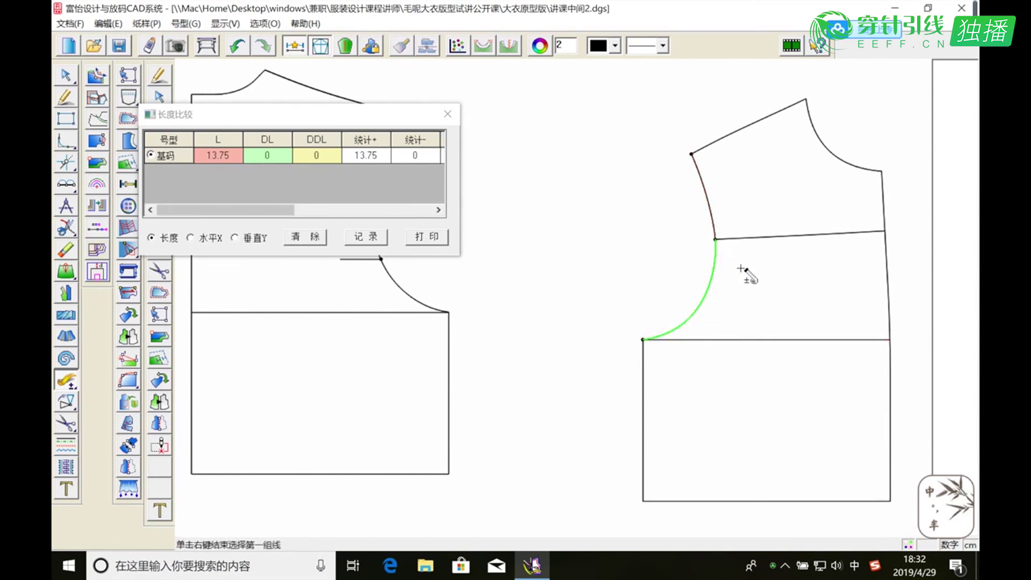
click(228, 155)
click(447, 114)
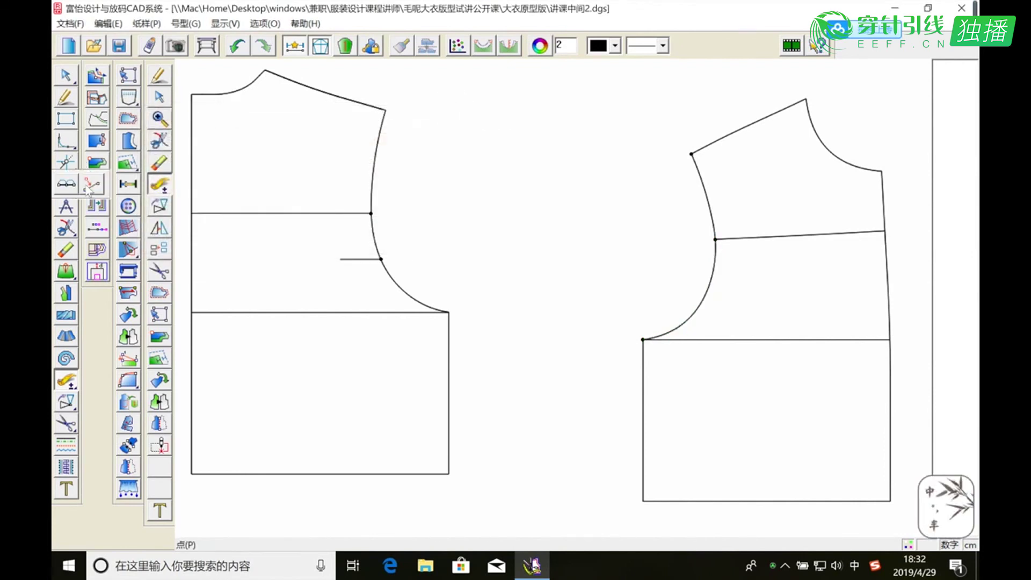
Place a point on the front armhole 4.58 cm along the curve below the front width line.
click(89, 188)
click(716, 256)
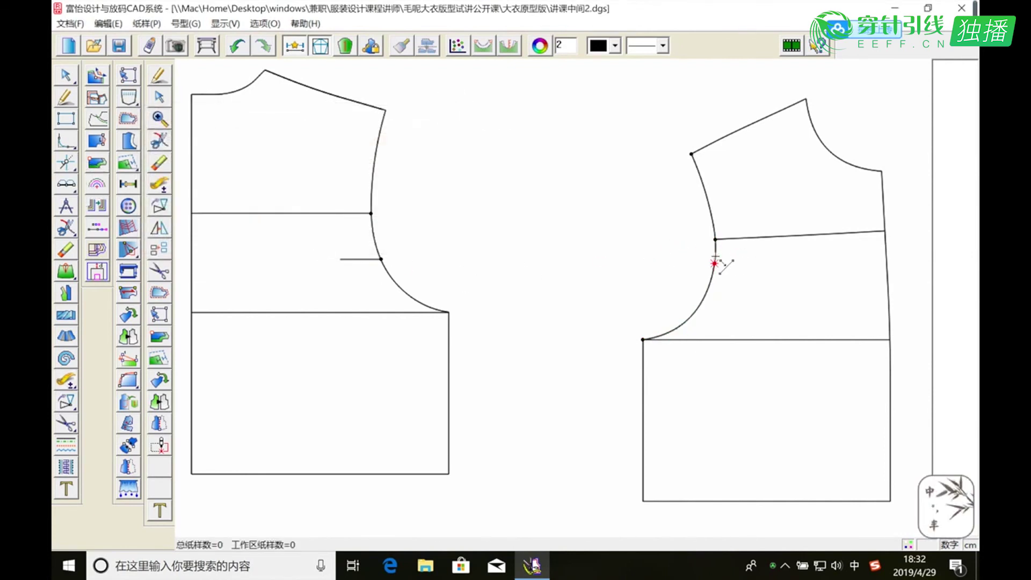
click(716, 255)
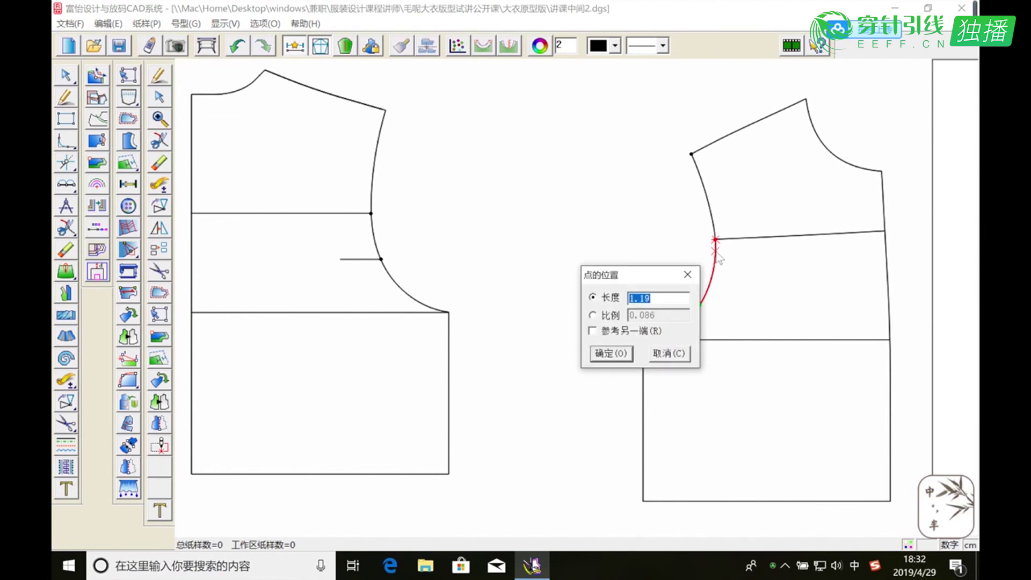
text(4.58)
click(611, 353)
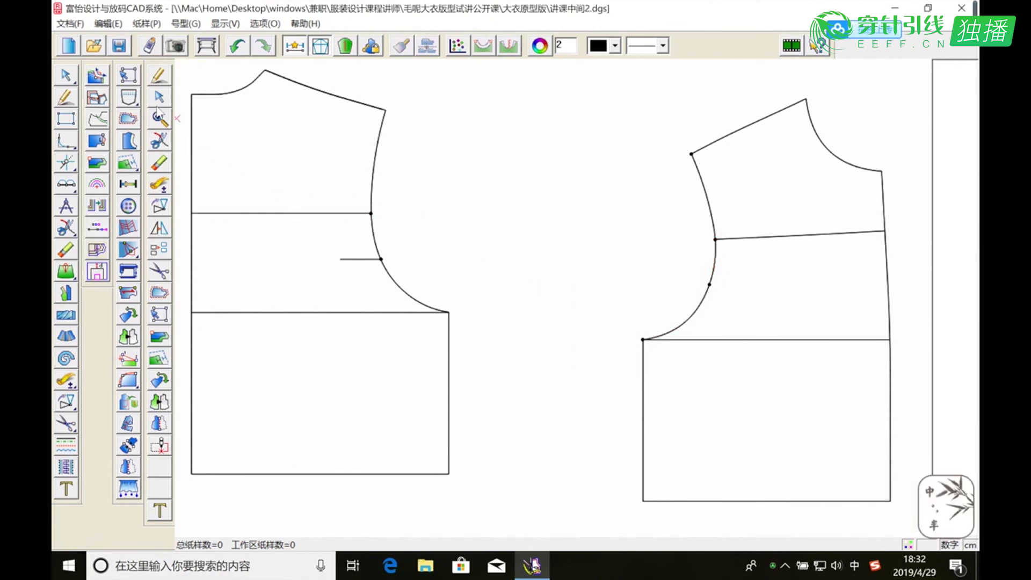
Draw a short horizontal mark line inward from the new point on the lower front armhole.
click(64, 99)
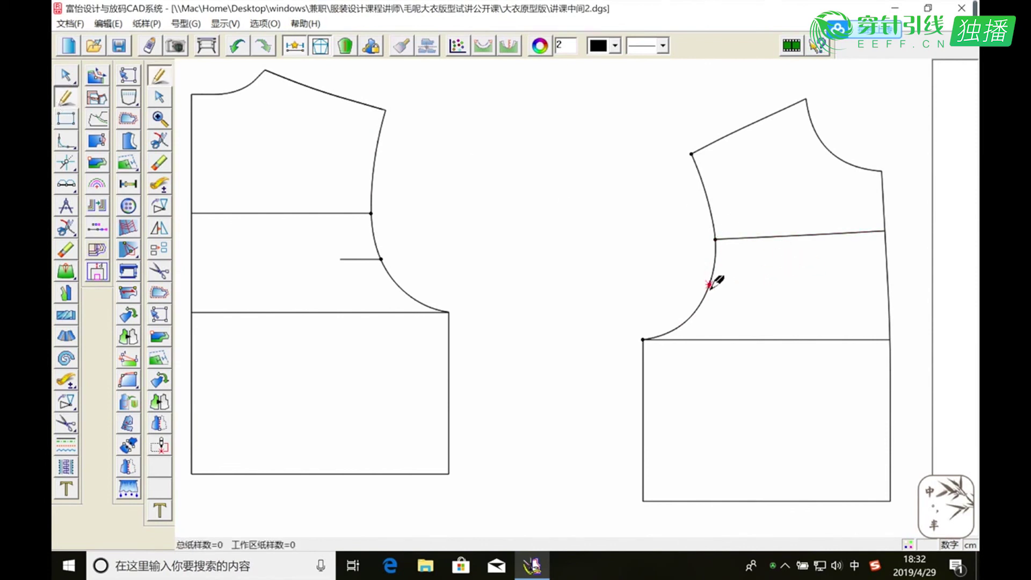
drag(710, 285, 751, 285)
click(635, 360)
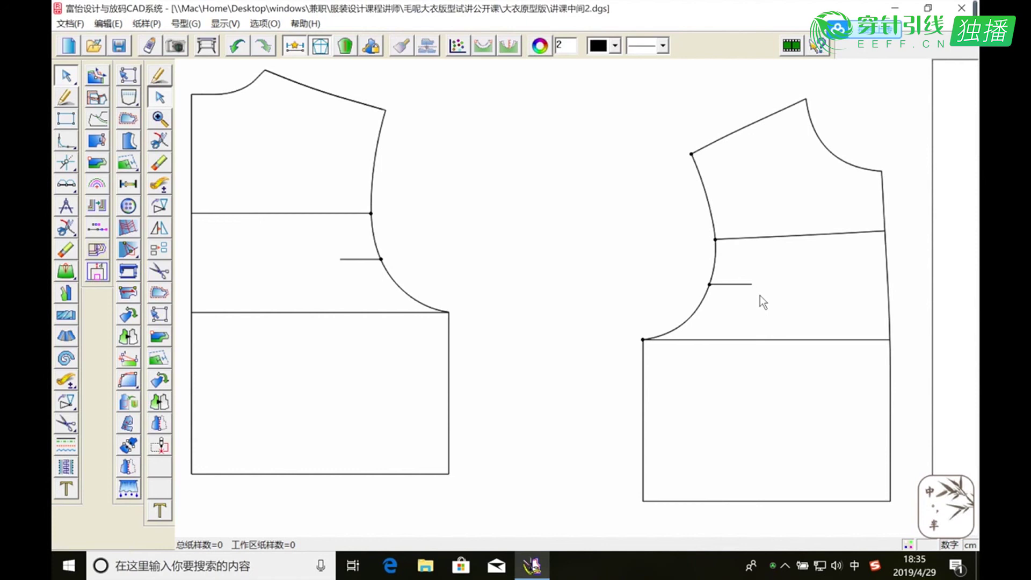
Measure the lengths of the new front and back armhole curves.
click(160, 184)
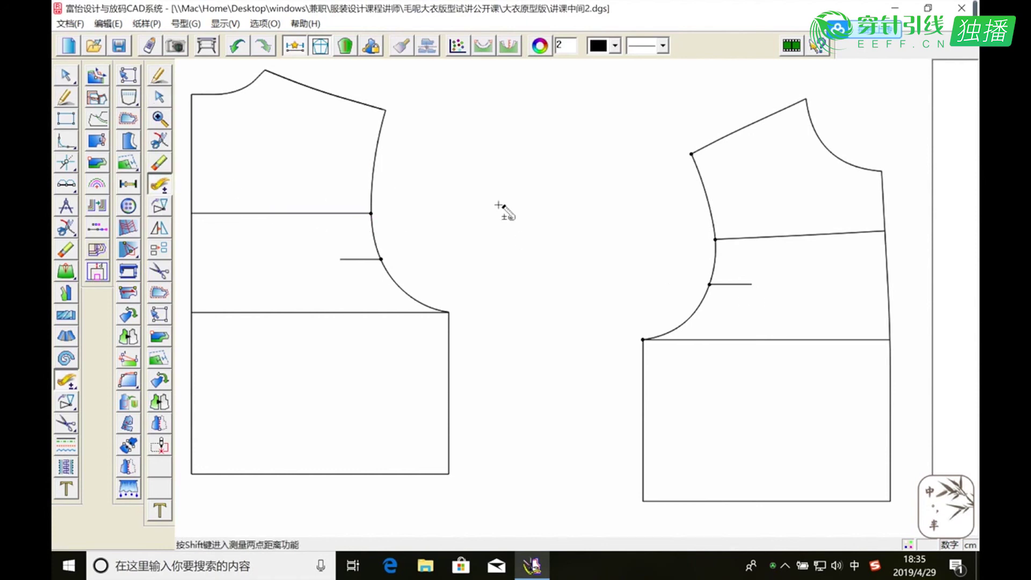
click(705, 202)
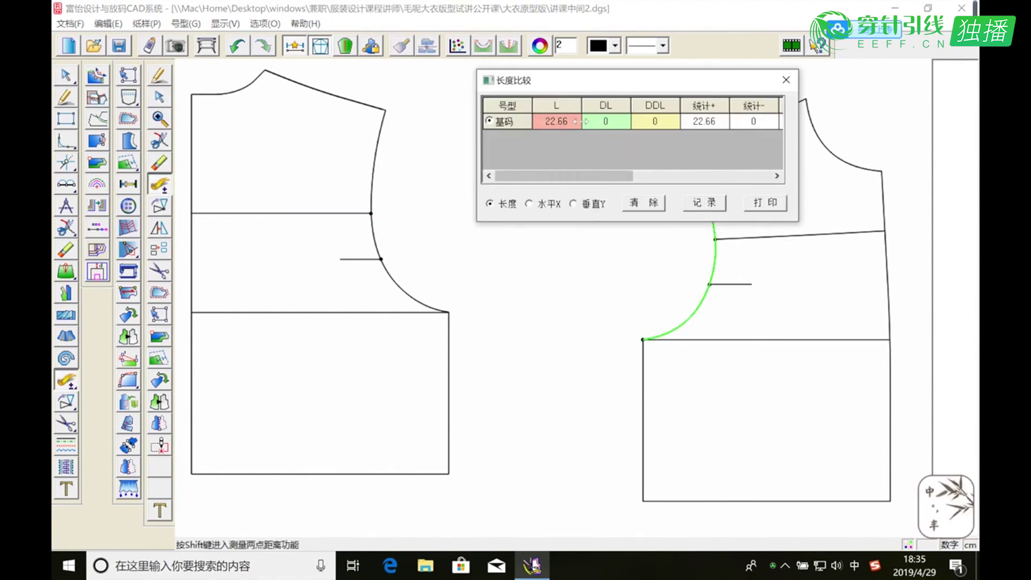
click(786, 80)
click(376, 161)
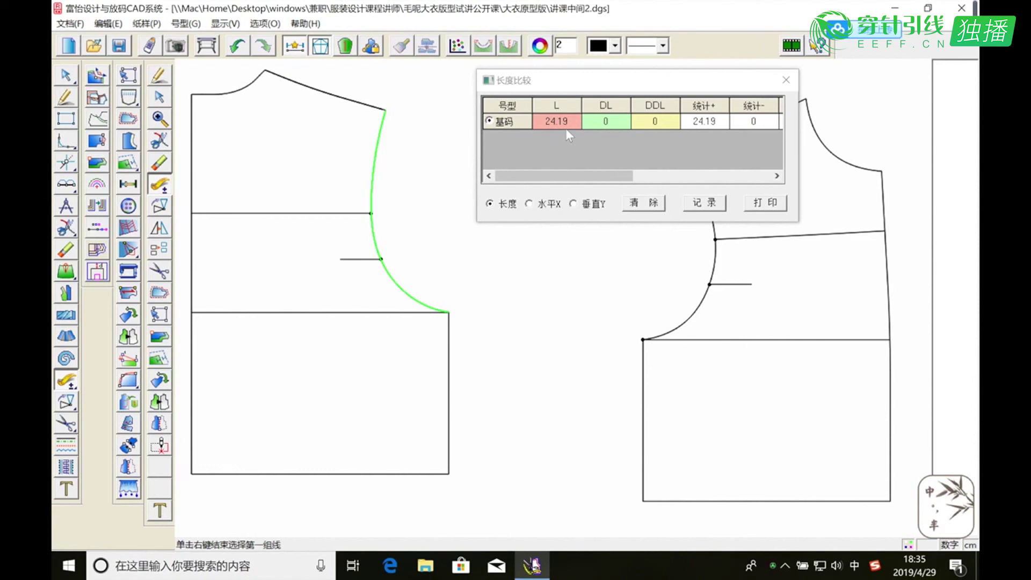
click(785, 83)
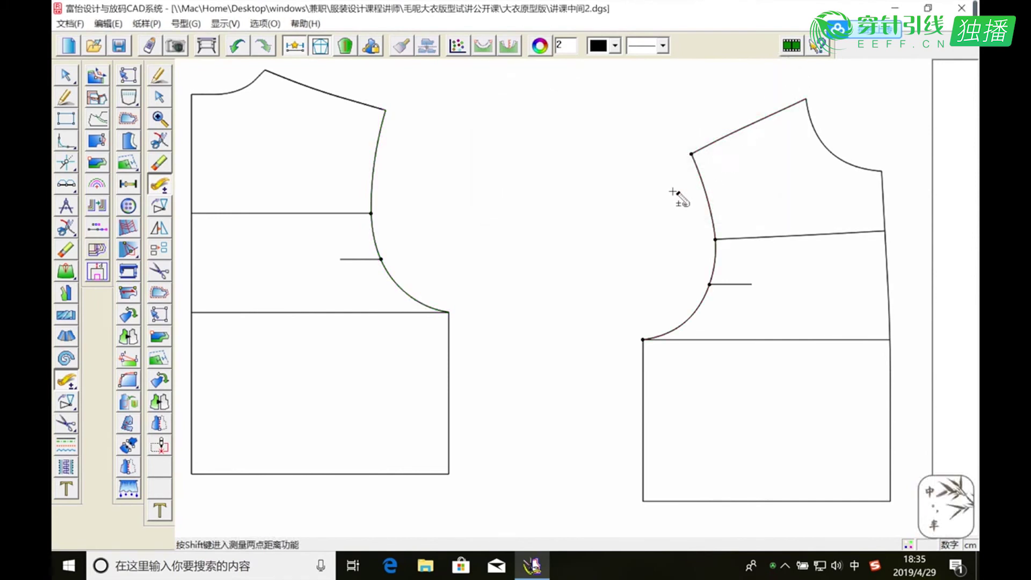